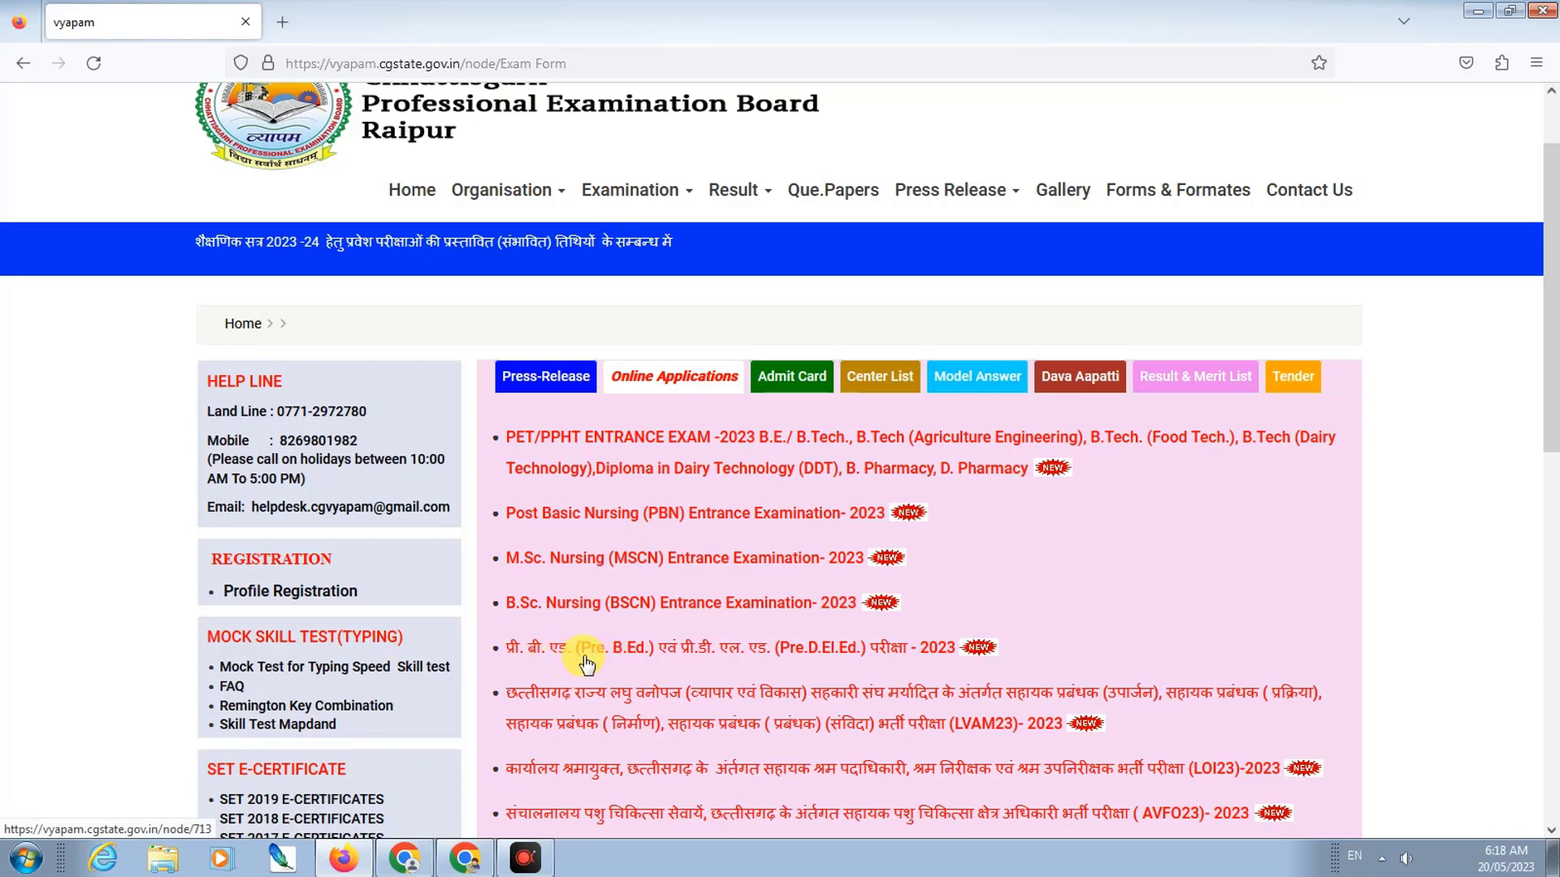
Step: Open the Pre B.Ed./Pre D.El.Ed. 2023 exam page and its Online Application Form login
{"action": "left_click", "coordinate": [608, 656]}
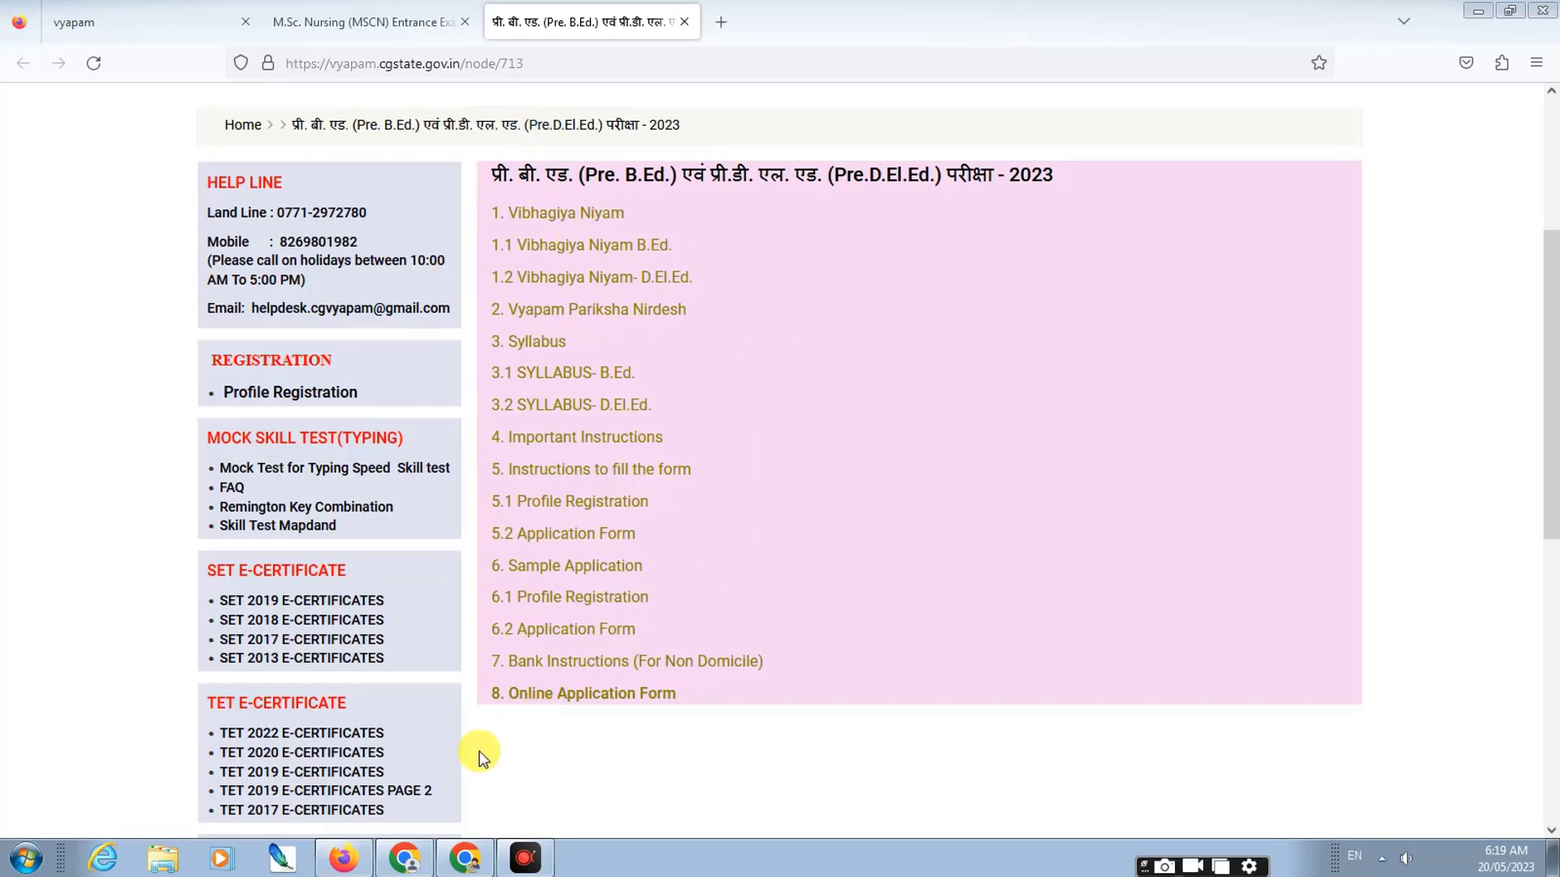
{"action": "left_click", "coordinate": [568, 701]}
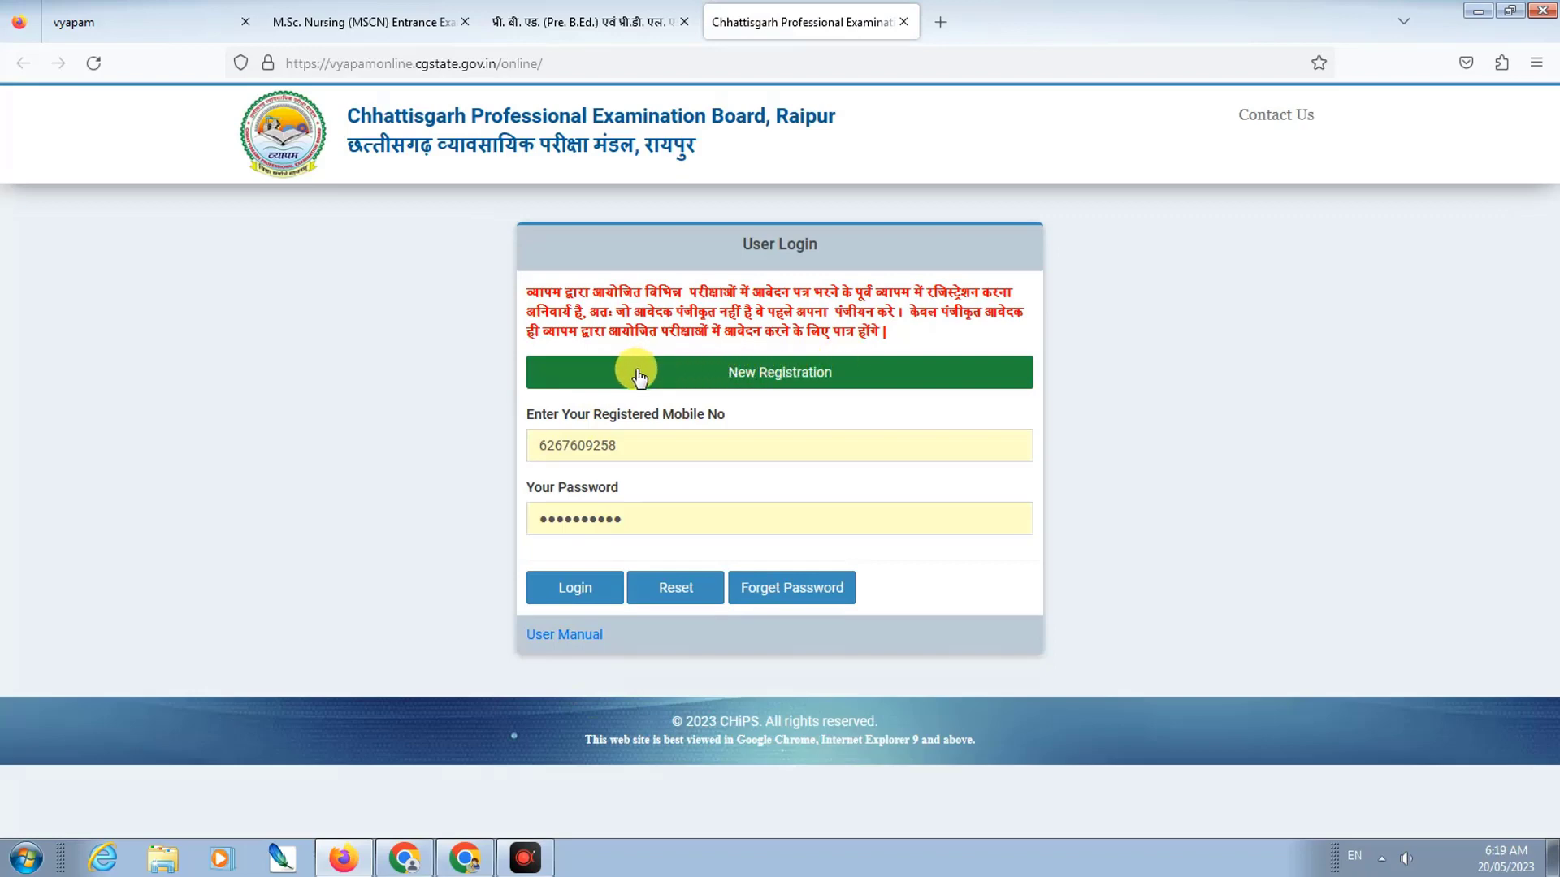
Step: Start a New Registration and verify the candidate's mobile number with the received OTP
{"action": "left_click", "coordinate": [792, 375]}
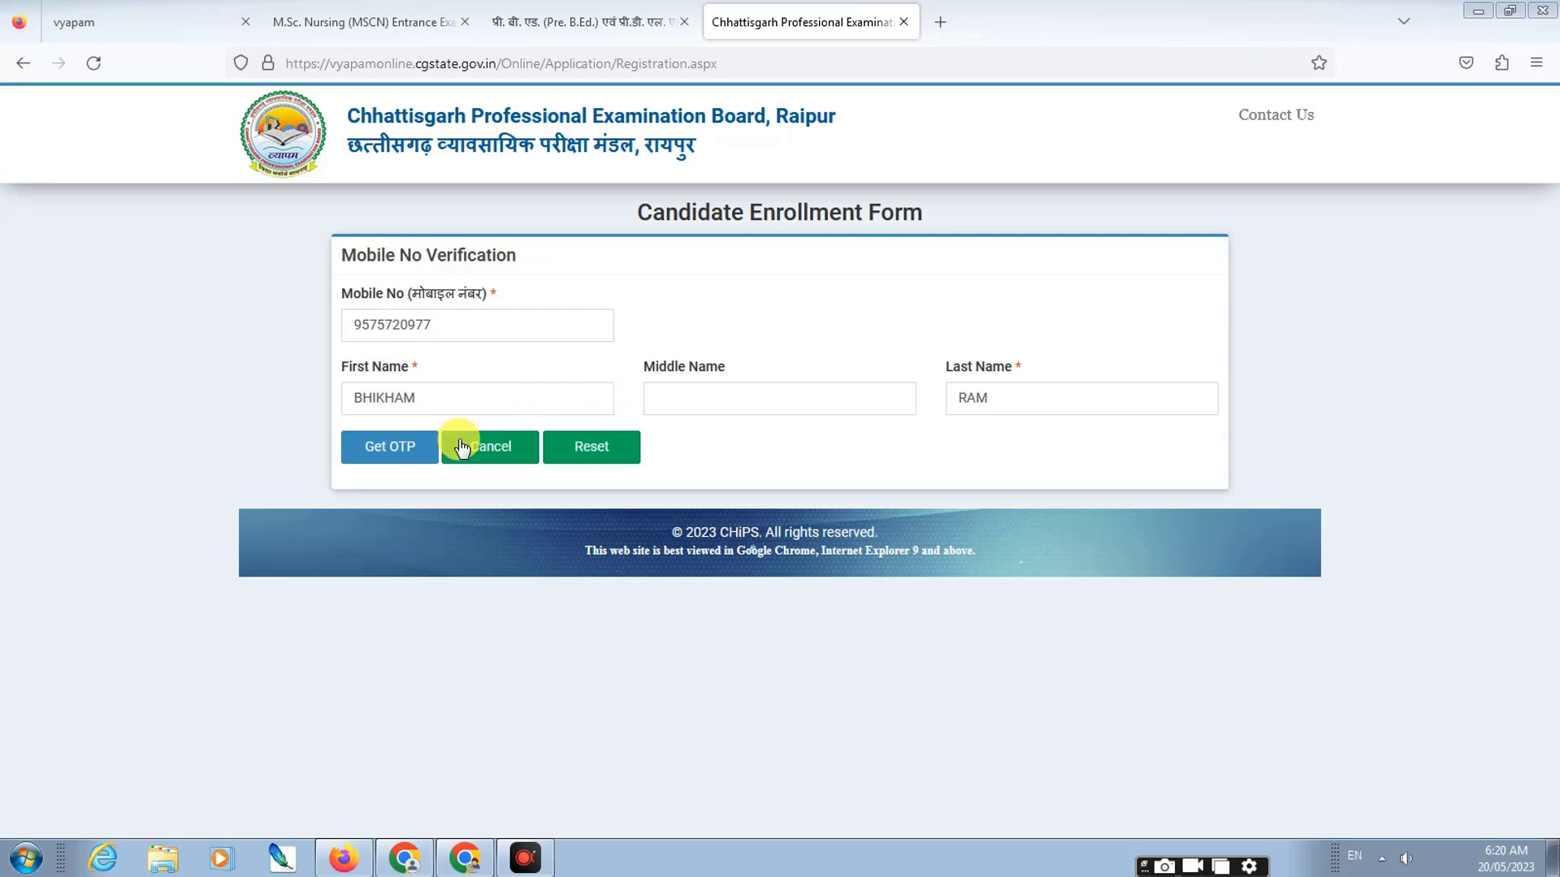
{"action": "left_click", "coordinate": [376, 458]}
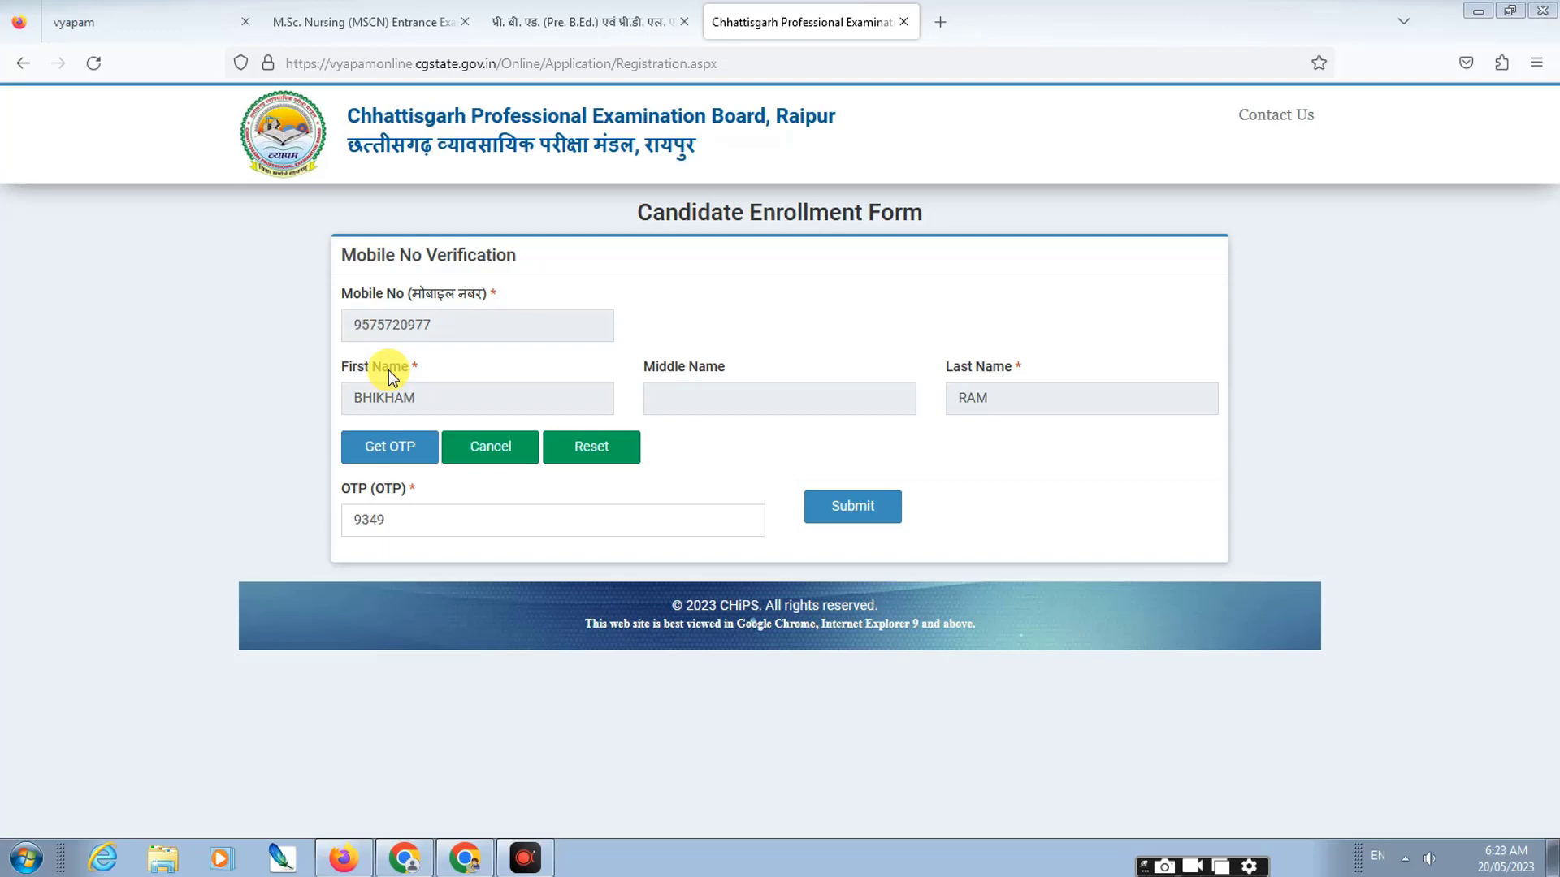
{"action": "left_click", "coordinate": [849, 507]}
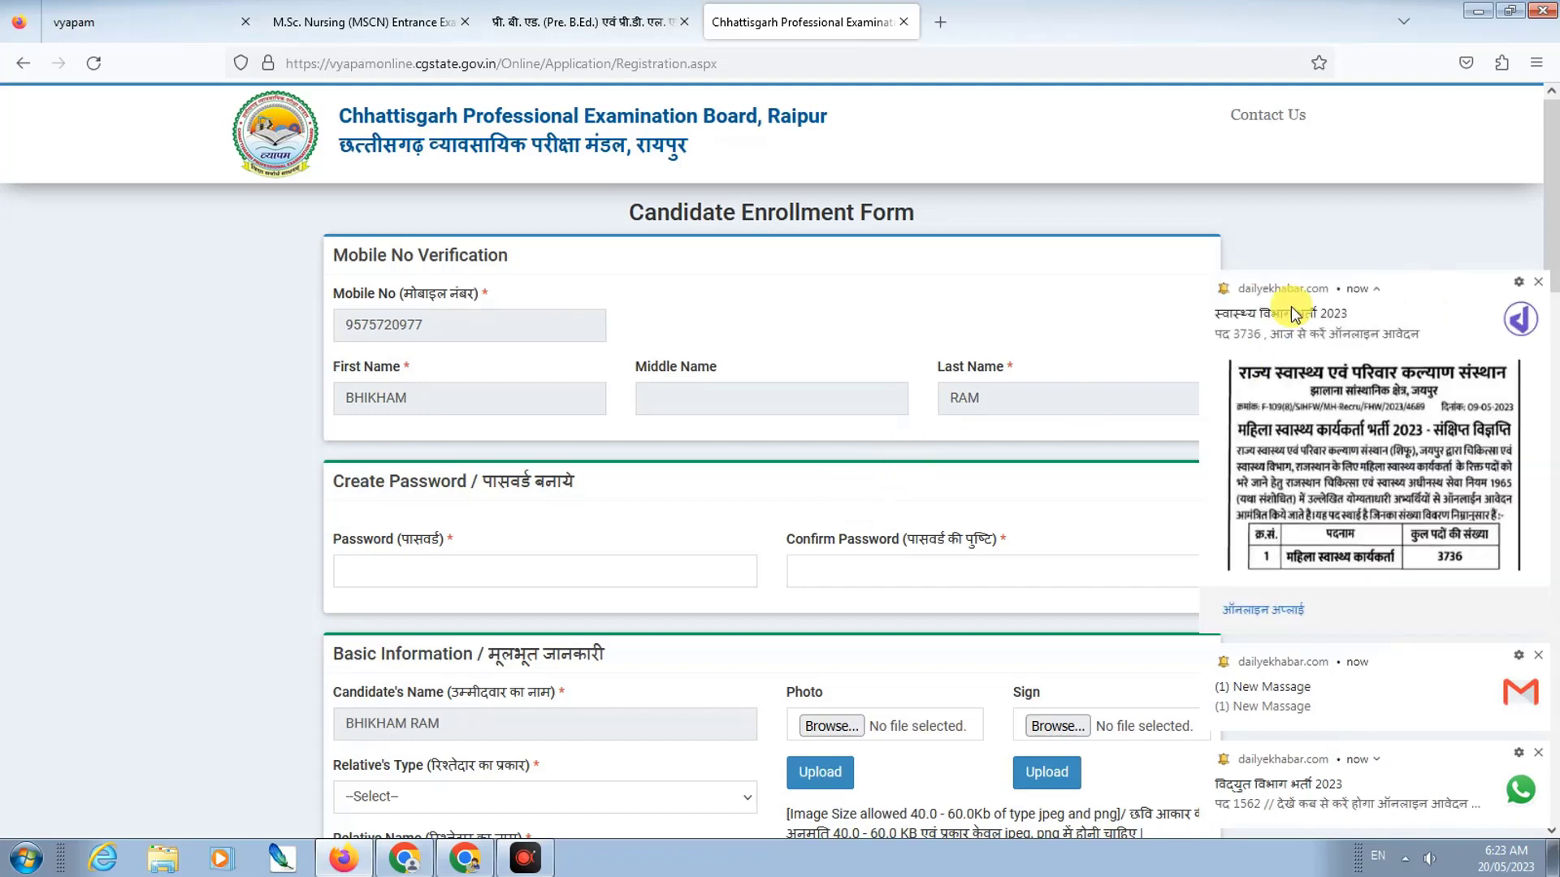
Step: Move down to Create Password and begin entering the account password
{"action": "scroll", "coordinate": [598, 402], "scroll_direction": "down", "scroll_amount": 3}
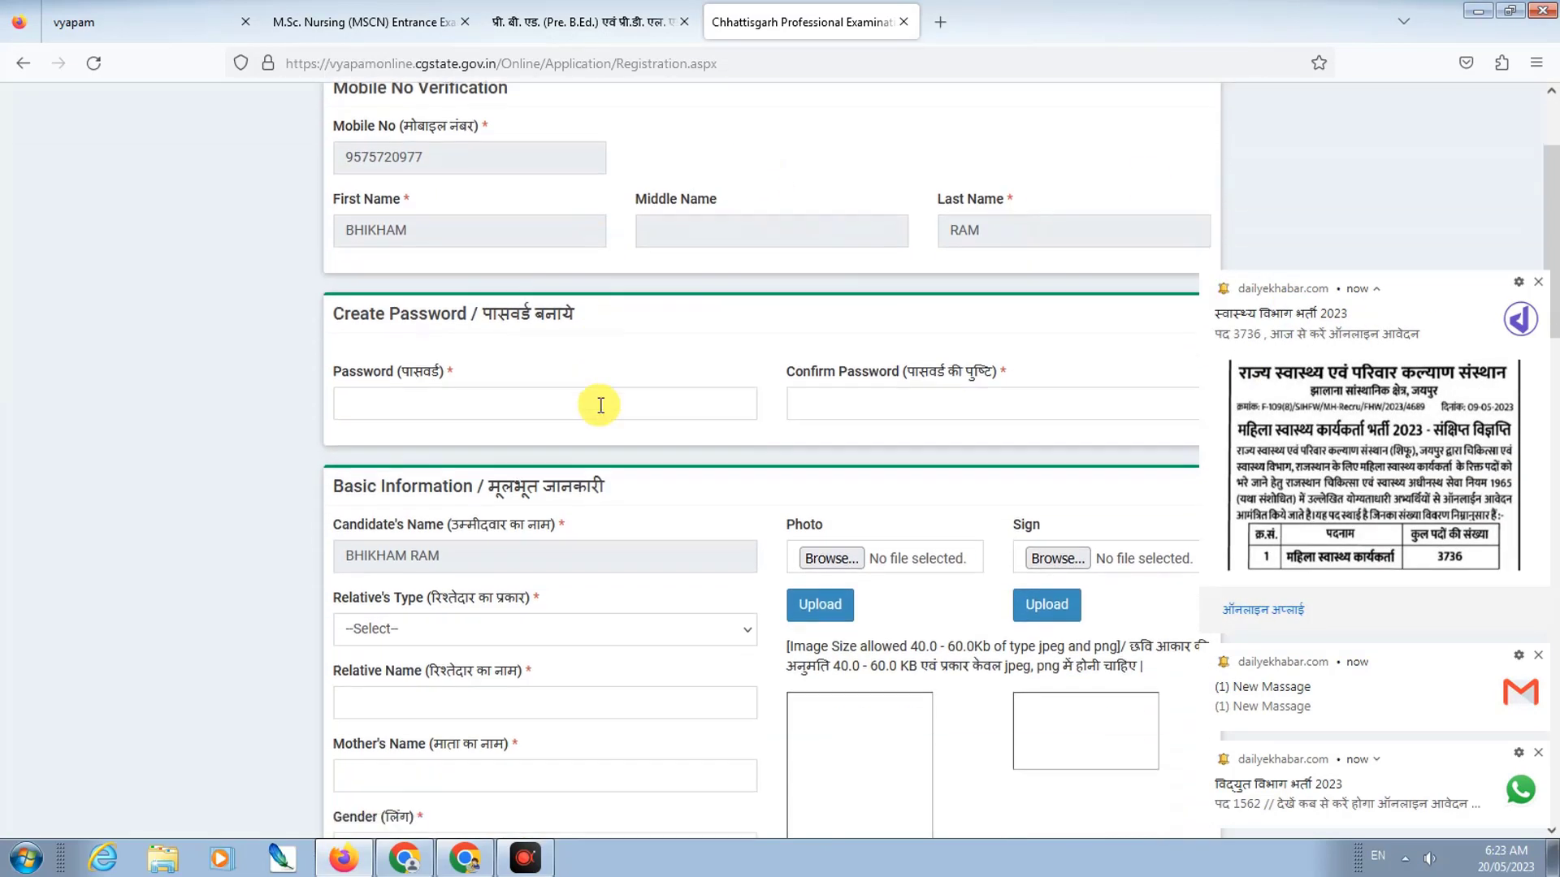
{"action": "left_click", "coordinate": [491, 370]}
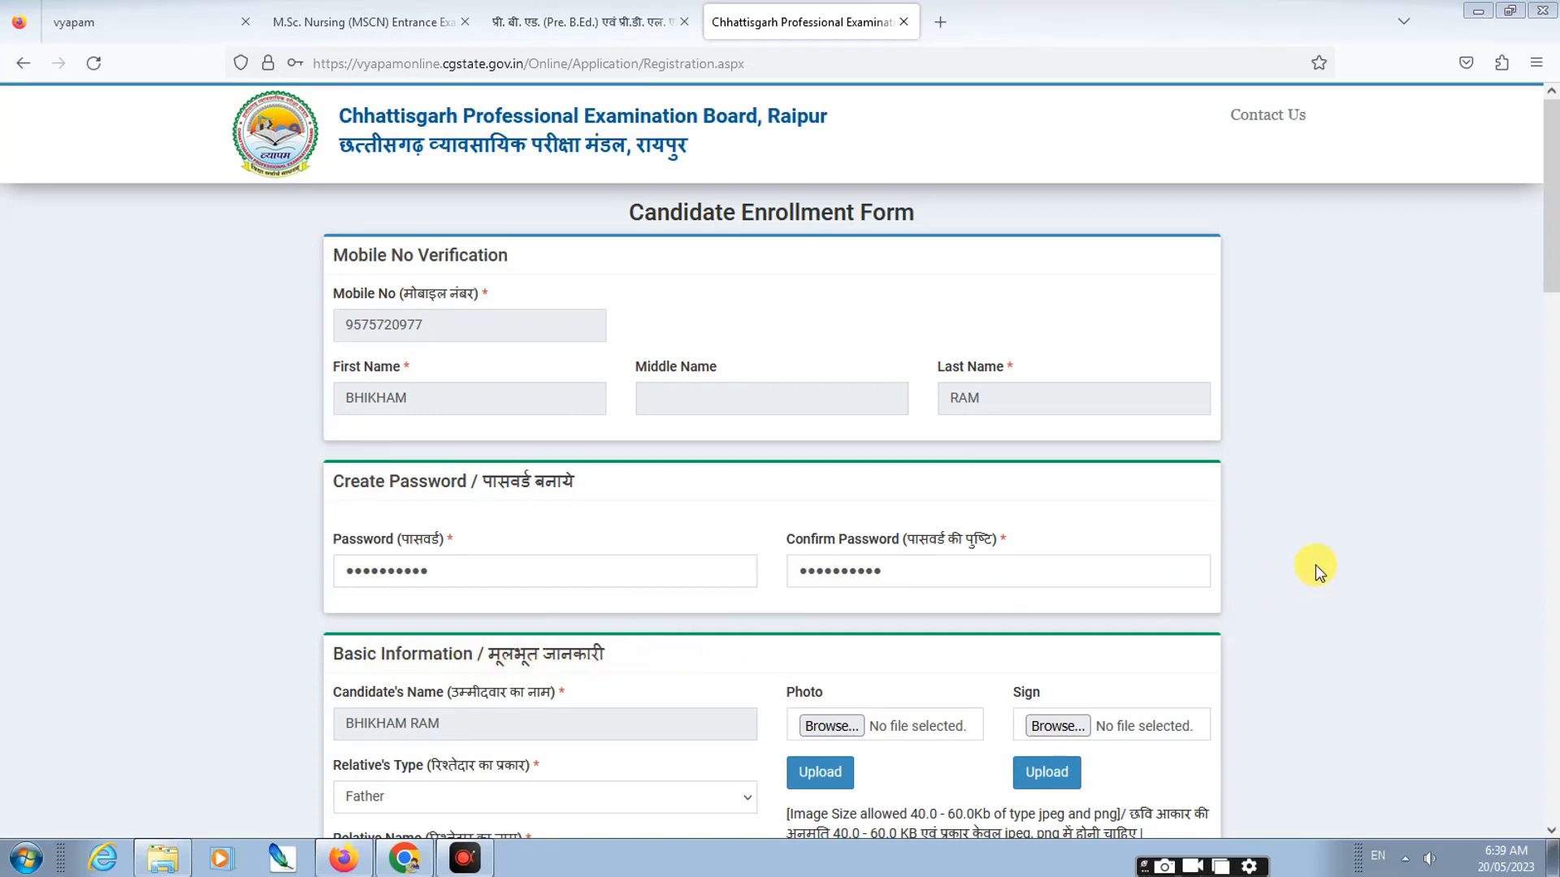
{"action": "scroll", "coordinate": [520, 689], "scroll_direction": "down", "scroll_amount": 2}
{"action": "scroll", "coordinate": [520, 689], "scroll_direction": "down", "scroll_amount": 2}
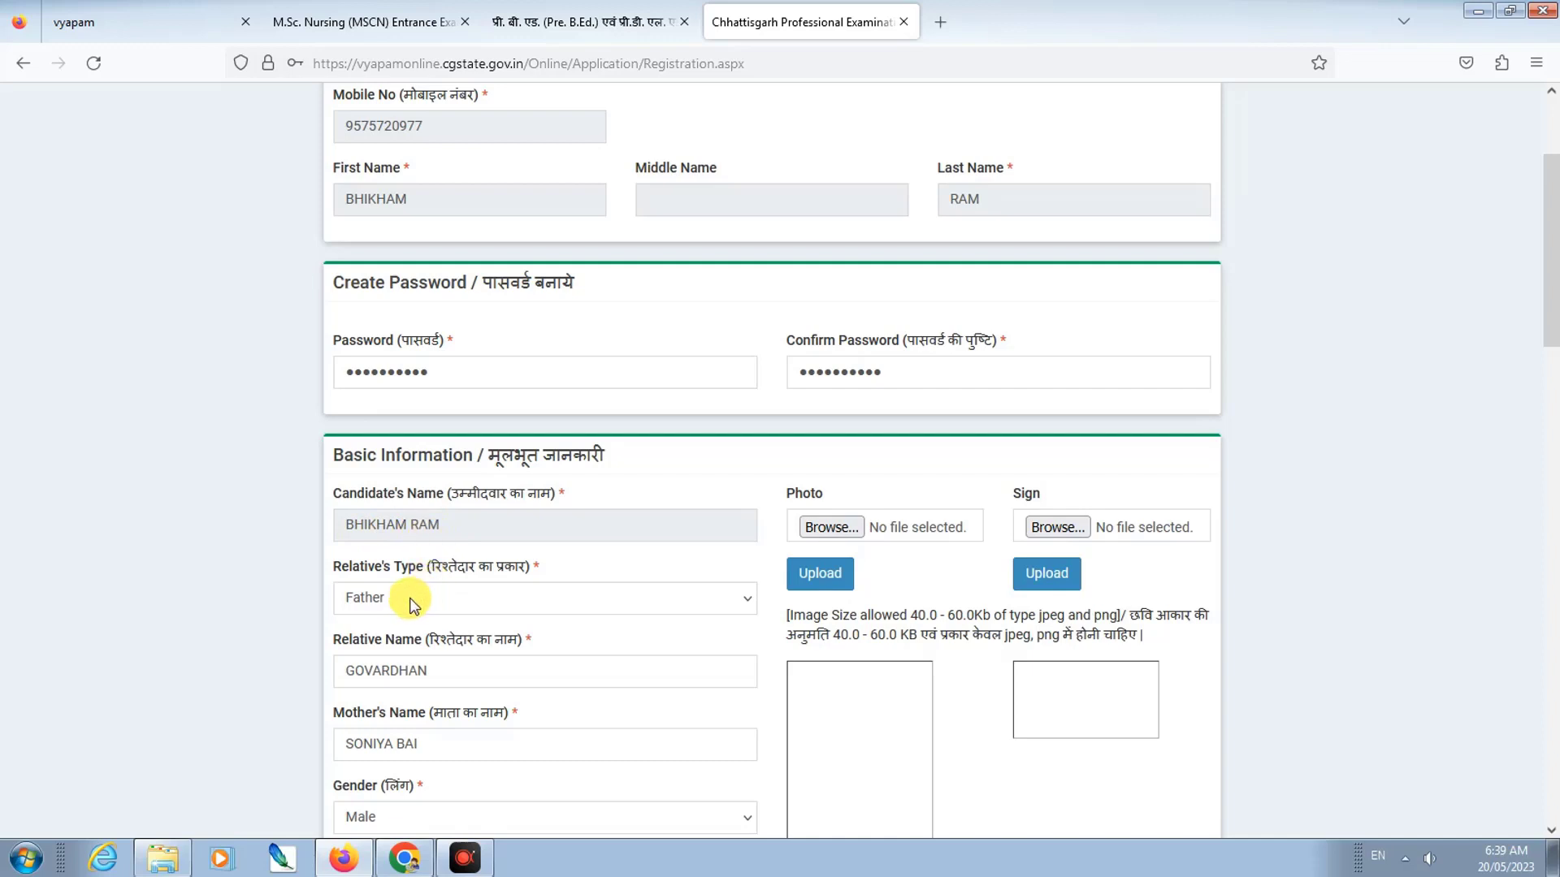
{"action": "left_click", "coordinate": [430, 602]}
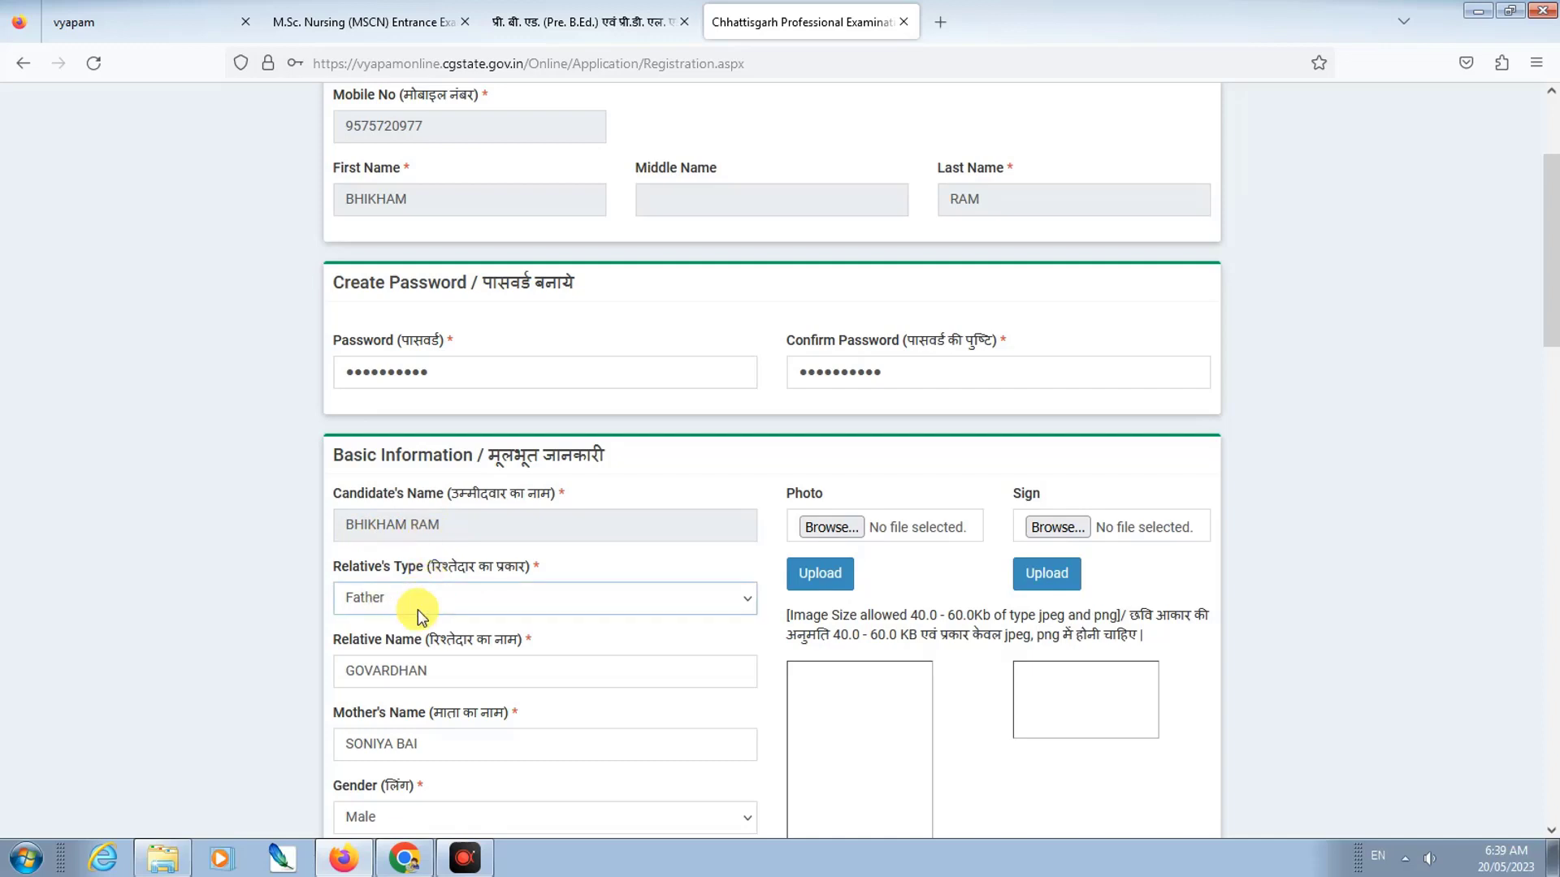
{"action": "scroll", "coordinate": [422, 608], "scroll_direction": "down", "scroll_amount": 2}
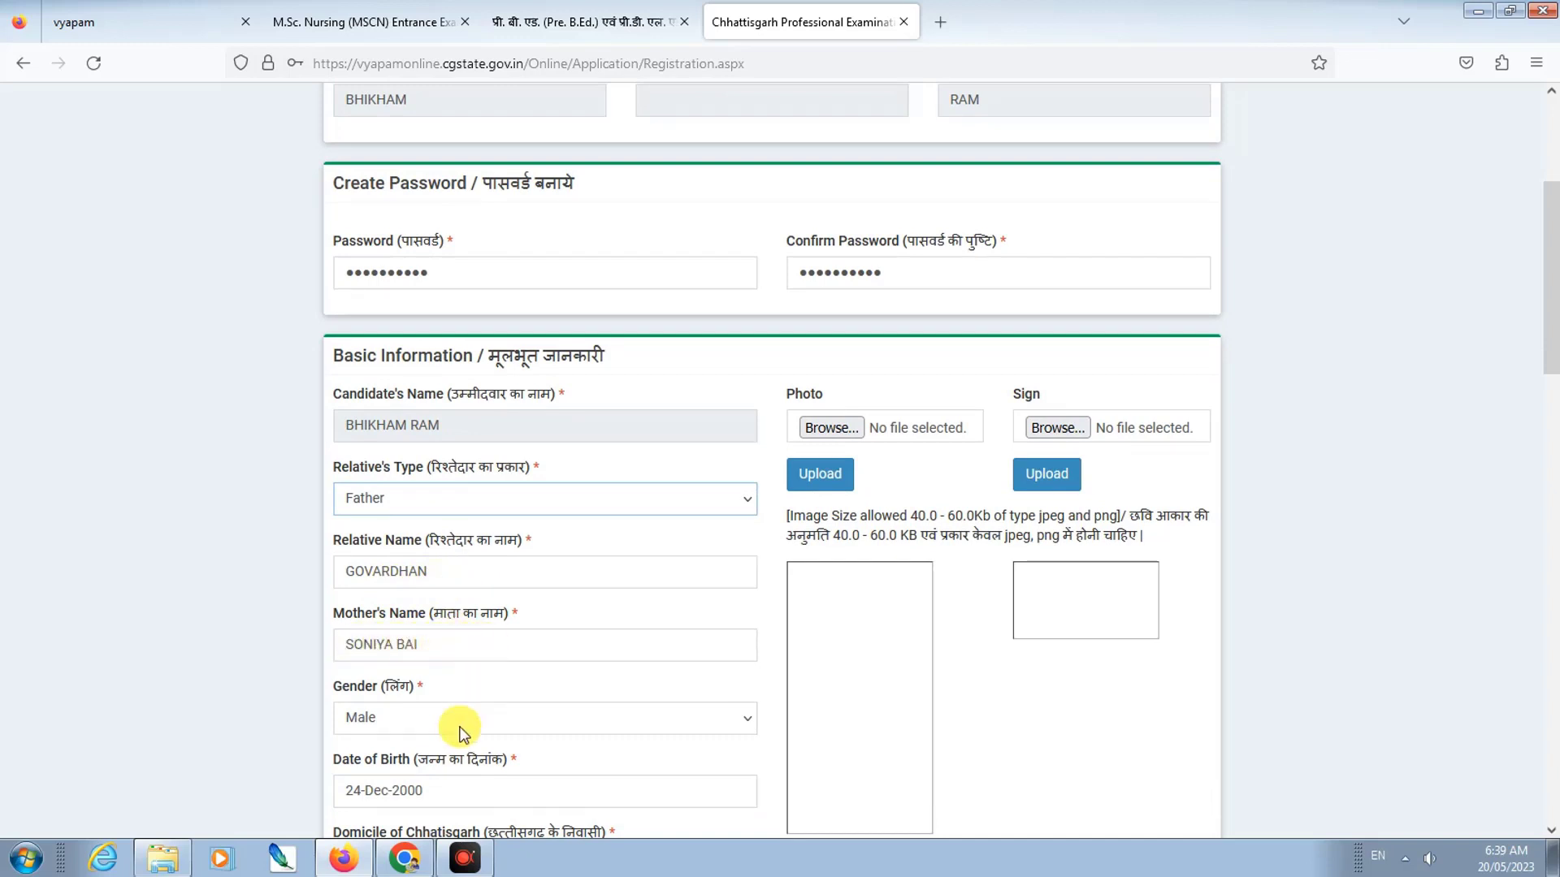
{"action": "scroll", "coordinate": [459, 682], "scroll_direction": "down", "scroll_amount": 2}
{"action": "scroll", "coordinate": [433, 650], "scroll_direction": "down", "scroll_amount": 3}
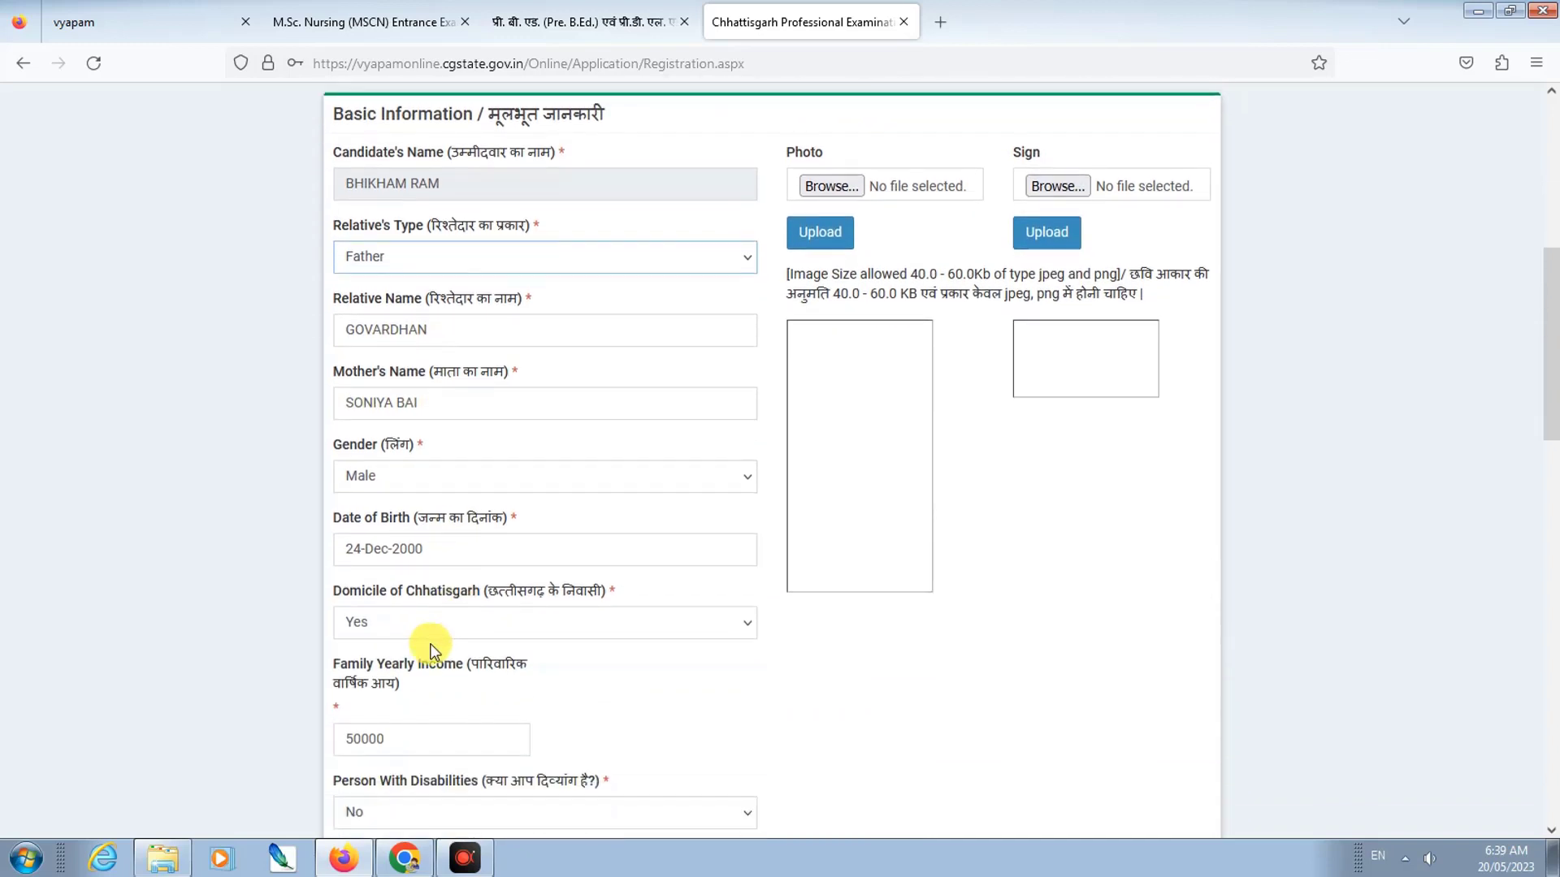
{"action": "scroll", "coordinate": [431, 649], "scroll_direction": "down", "scroll_amount": 1}
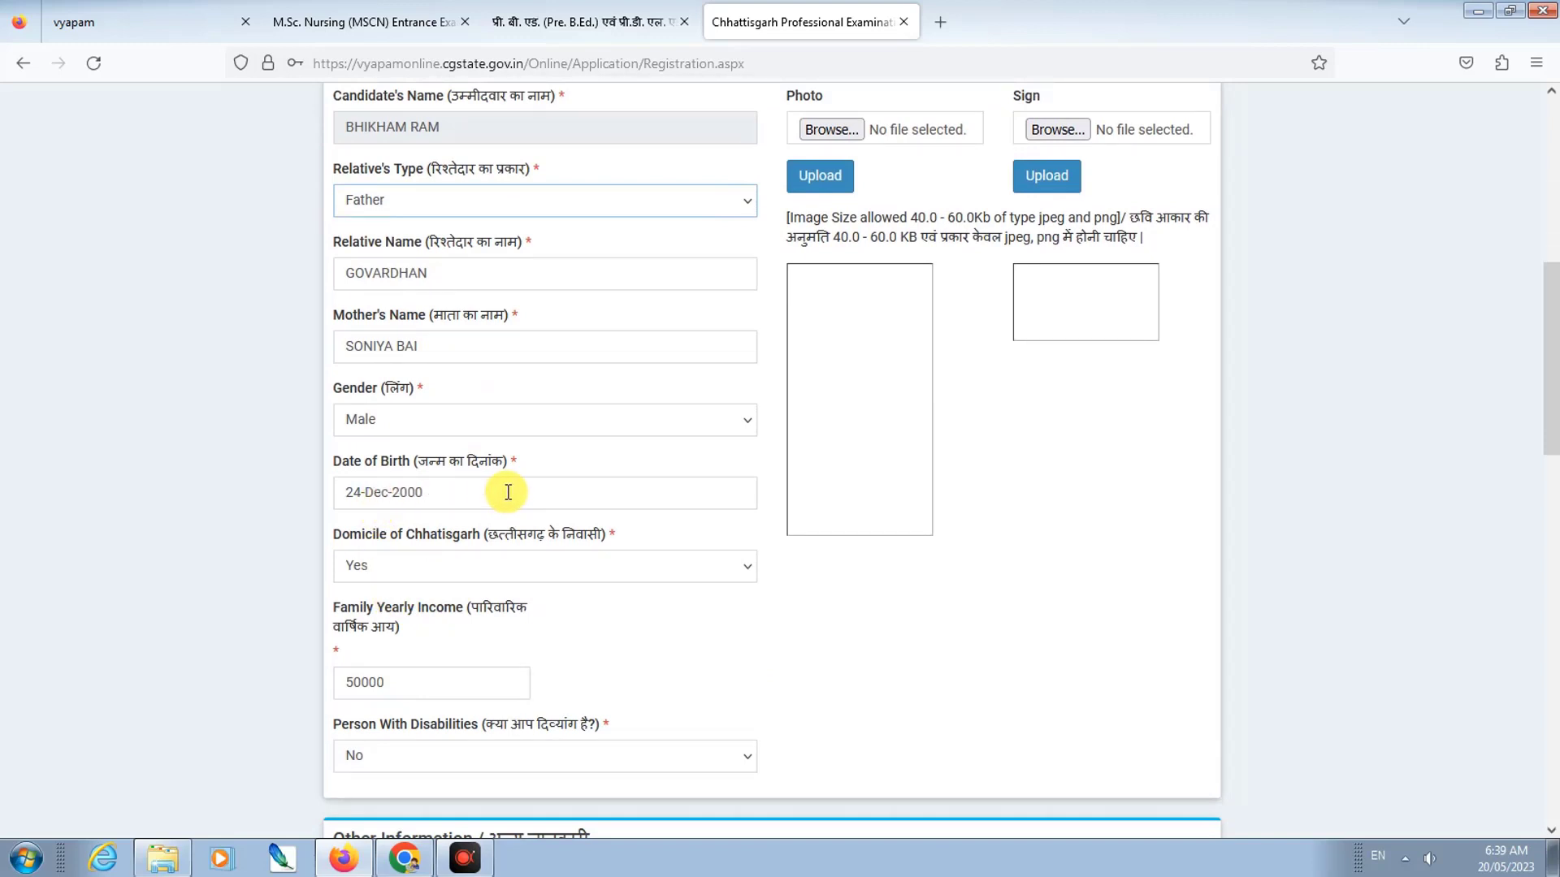
{"action": "left_click", "coordinate": [538, 564]}
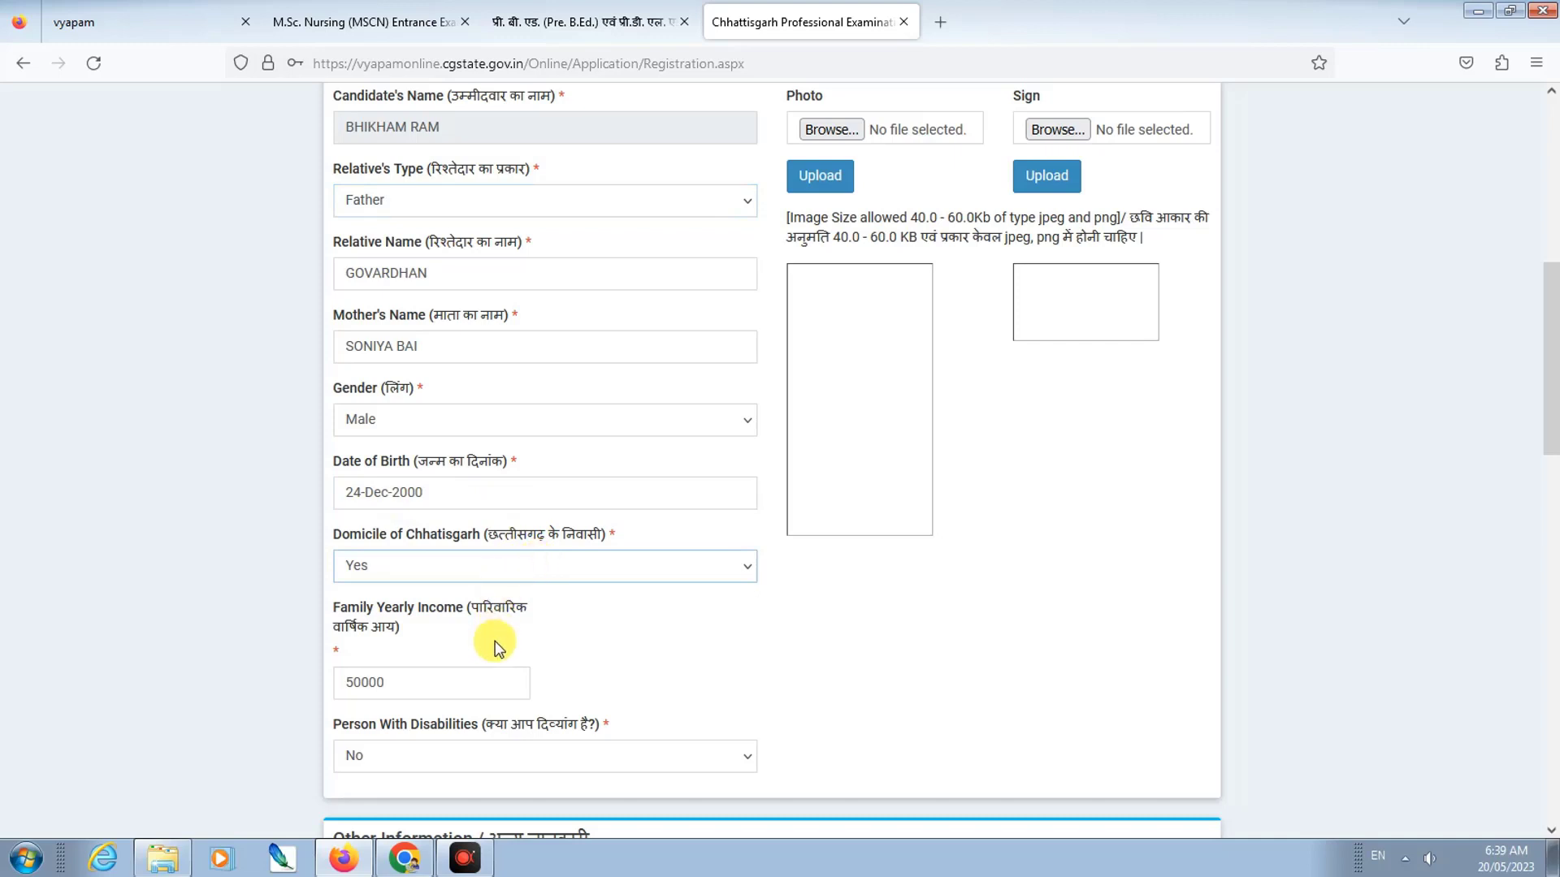
{"action": "scroll", "coordinate": [498, 644], "scroll_direction": "down", "scroll_amount": 3}
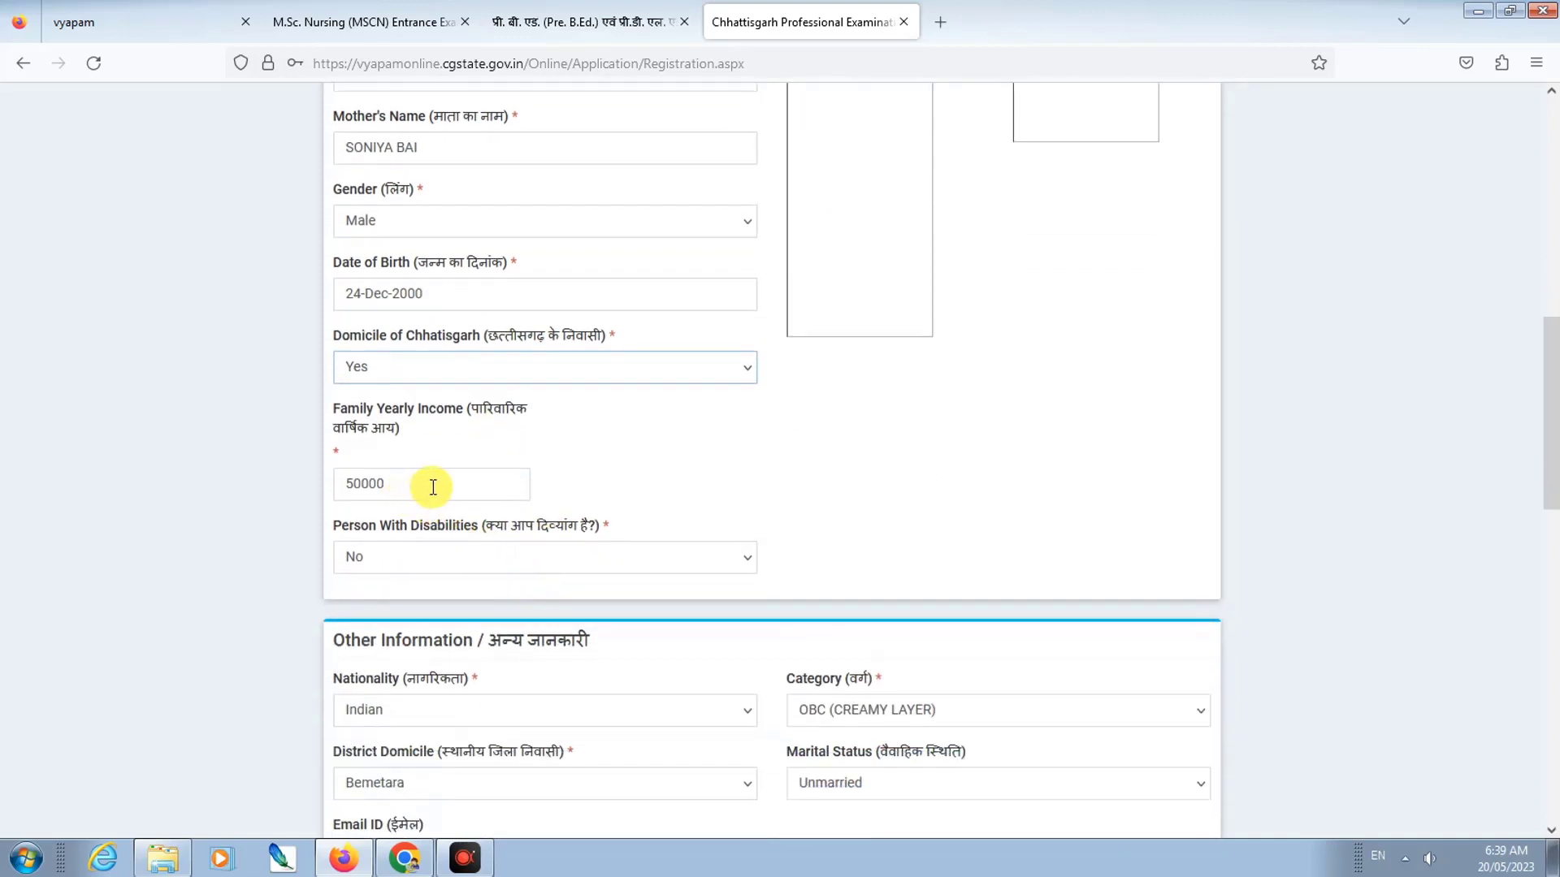
{"action": "scroll", "coordinate": [435, 498], "scroll_direction": "down", "scroll_amount": 1}
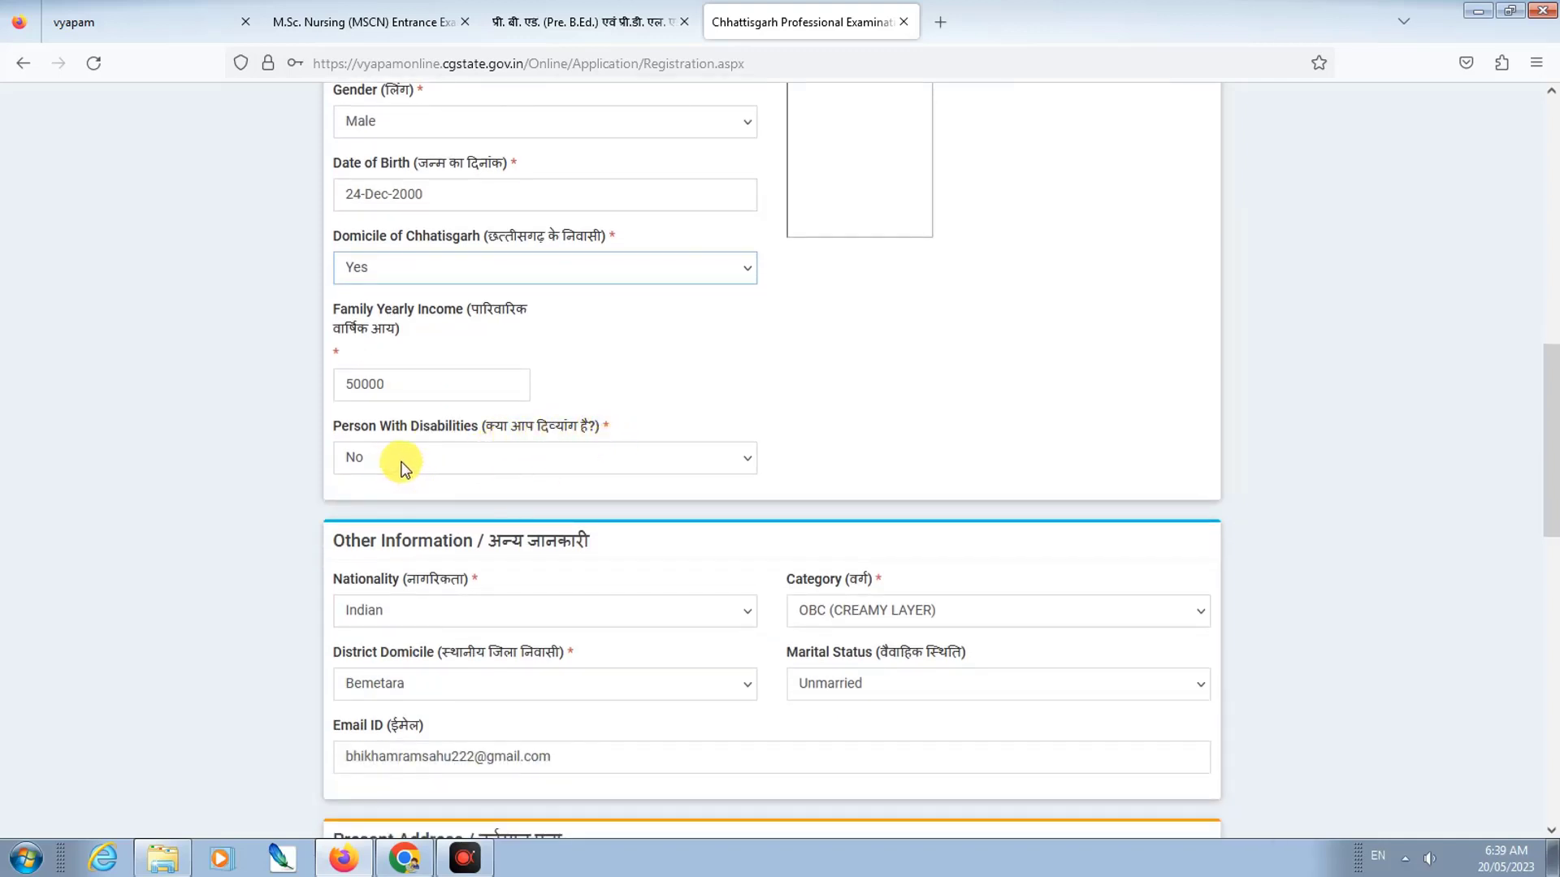
{"action": "scroll", "coordinate": [404, 467], "scroll_direction": "down", "scroll_amount": 1}
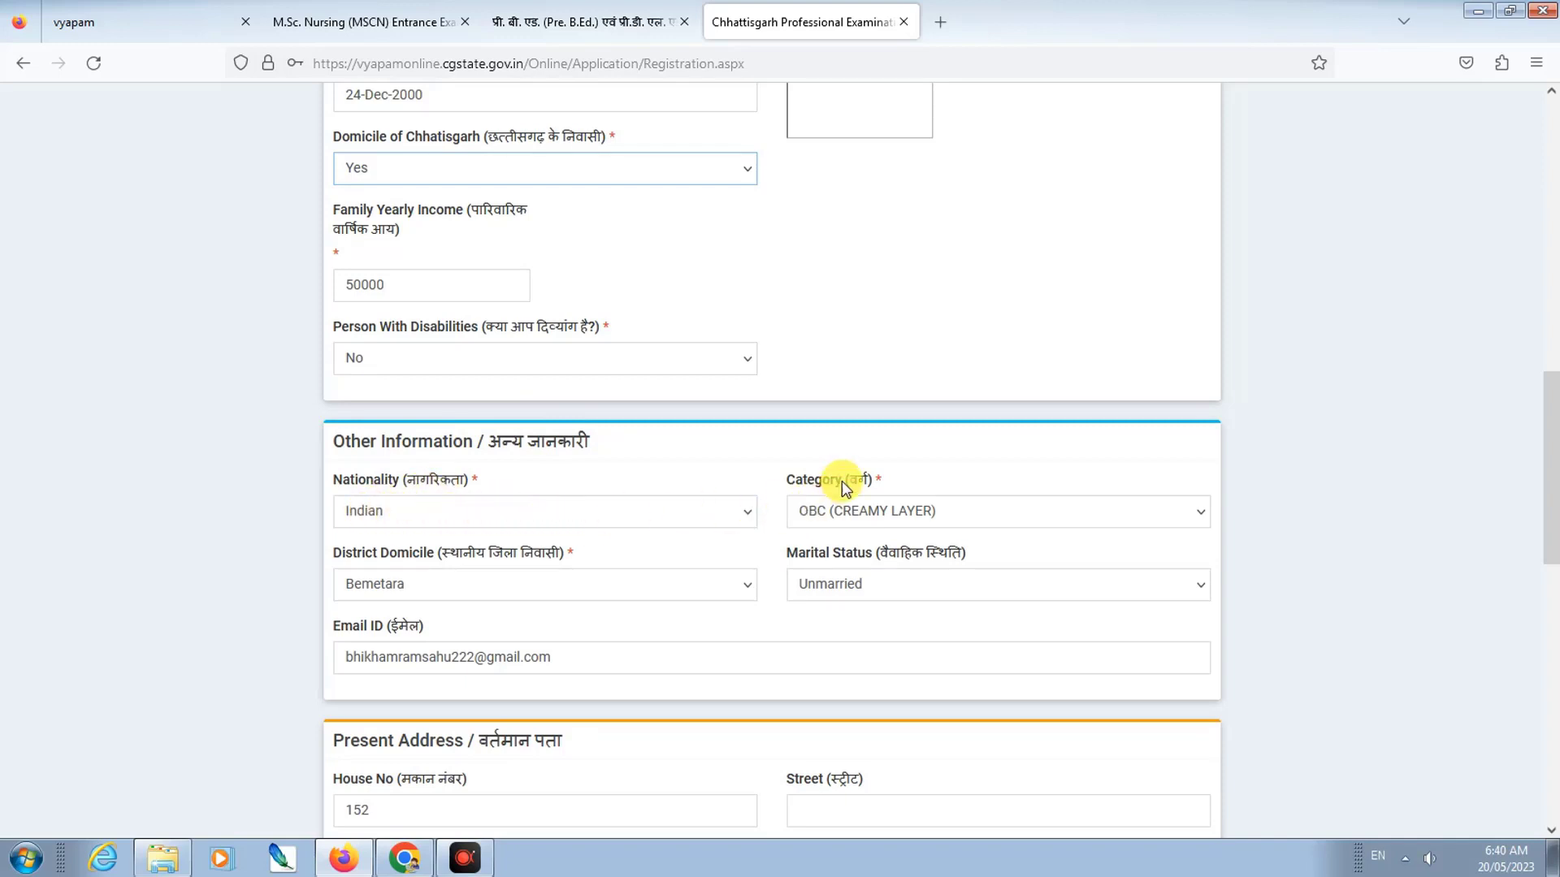
Step: Switch the Category from OBC (CREAMY LAYER) to OBC (NON CREAMY LAYER)
{"action": "left_click", "coordinate": [838, 514]}
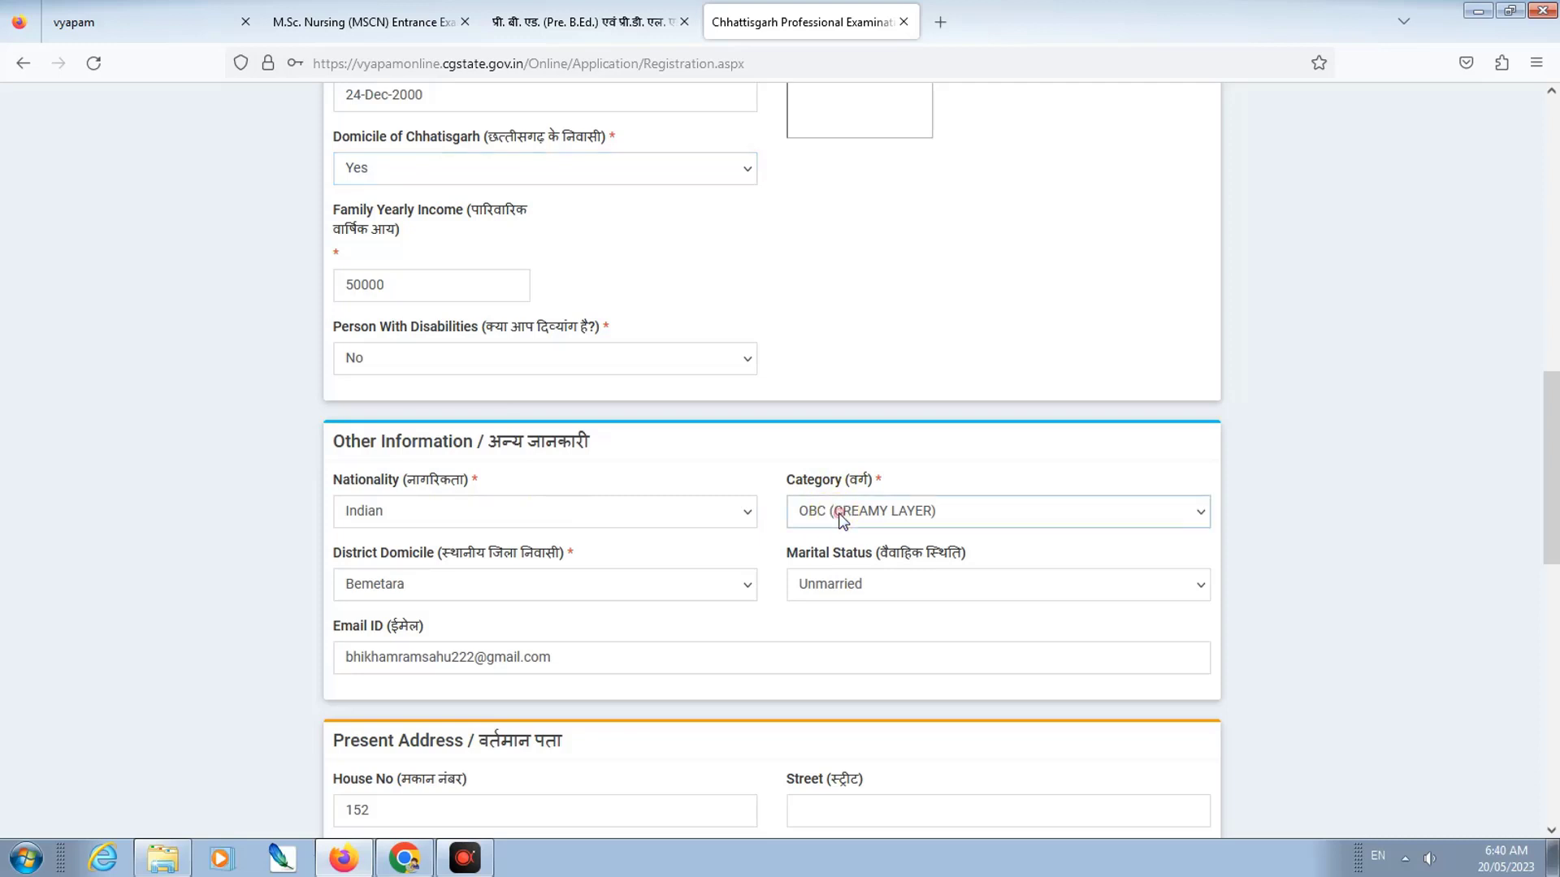
{"action": "key", "text": "Down"}
{"action": "left_click", "coordinate": [835, 679]}
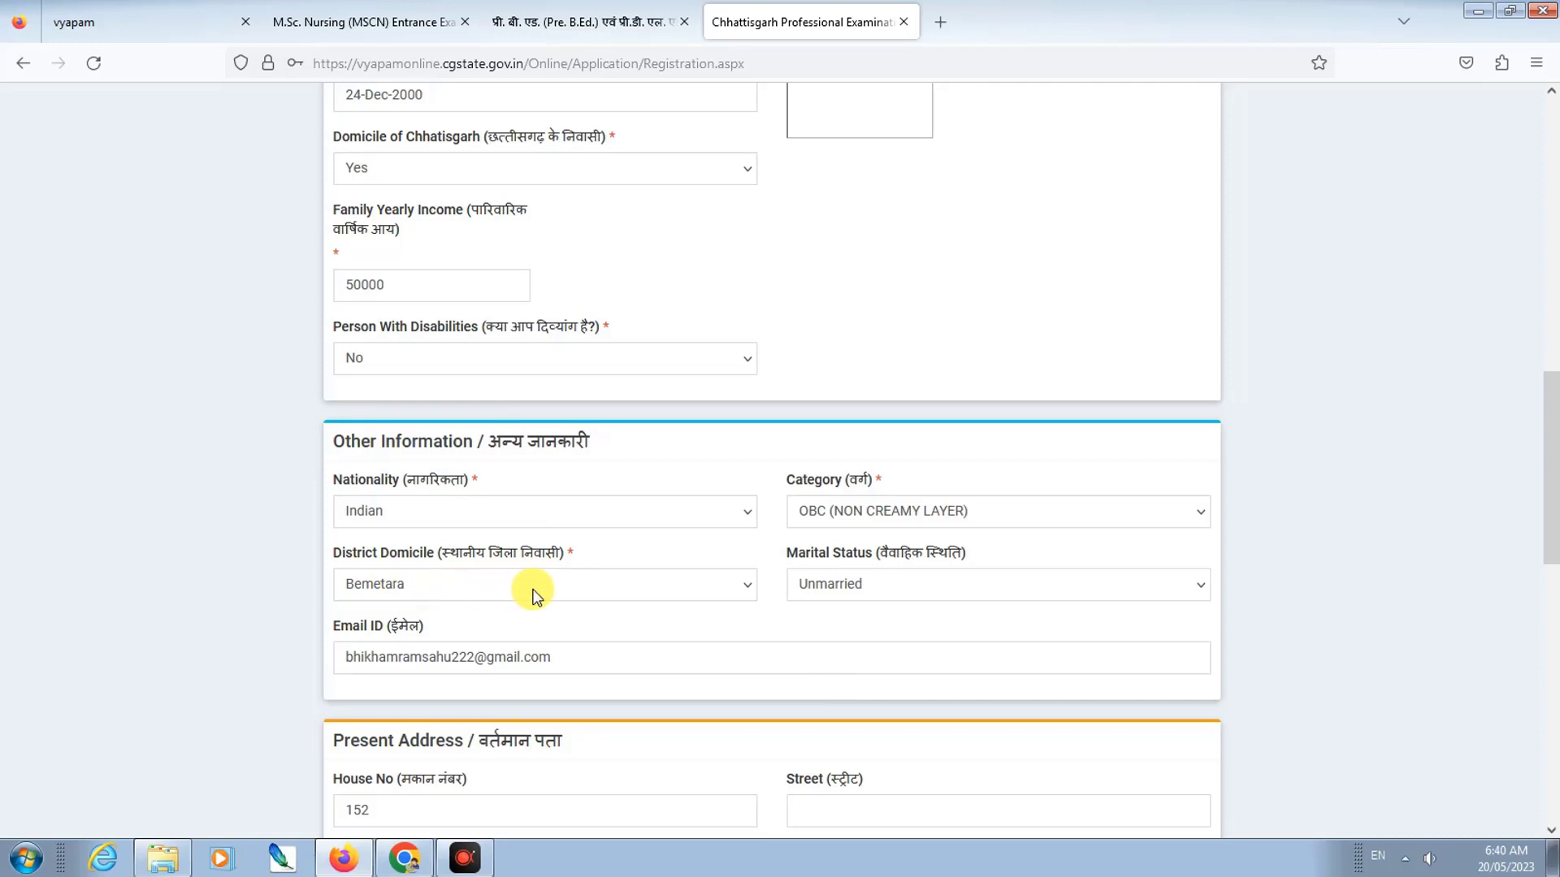
{"action": "scroll", "coordinate": [797, 593], "scroll_direction": "down", "scroll_amount": 2}
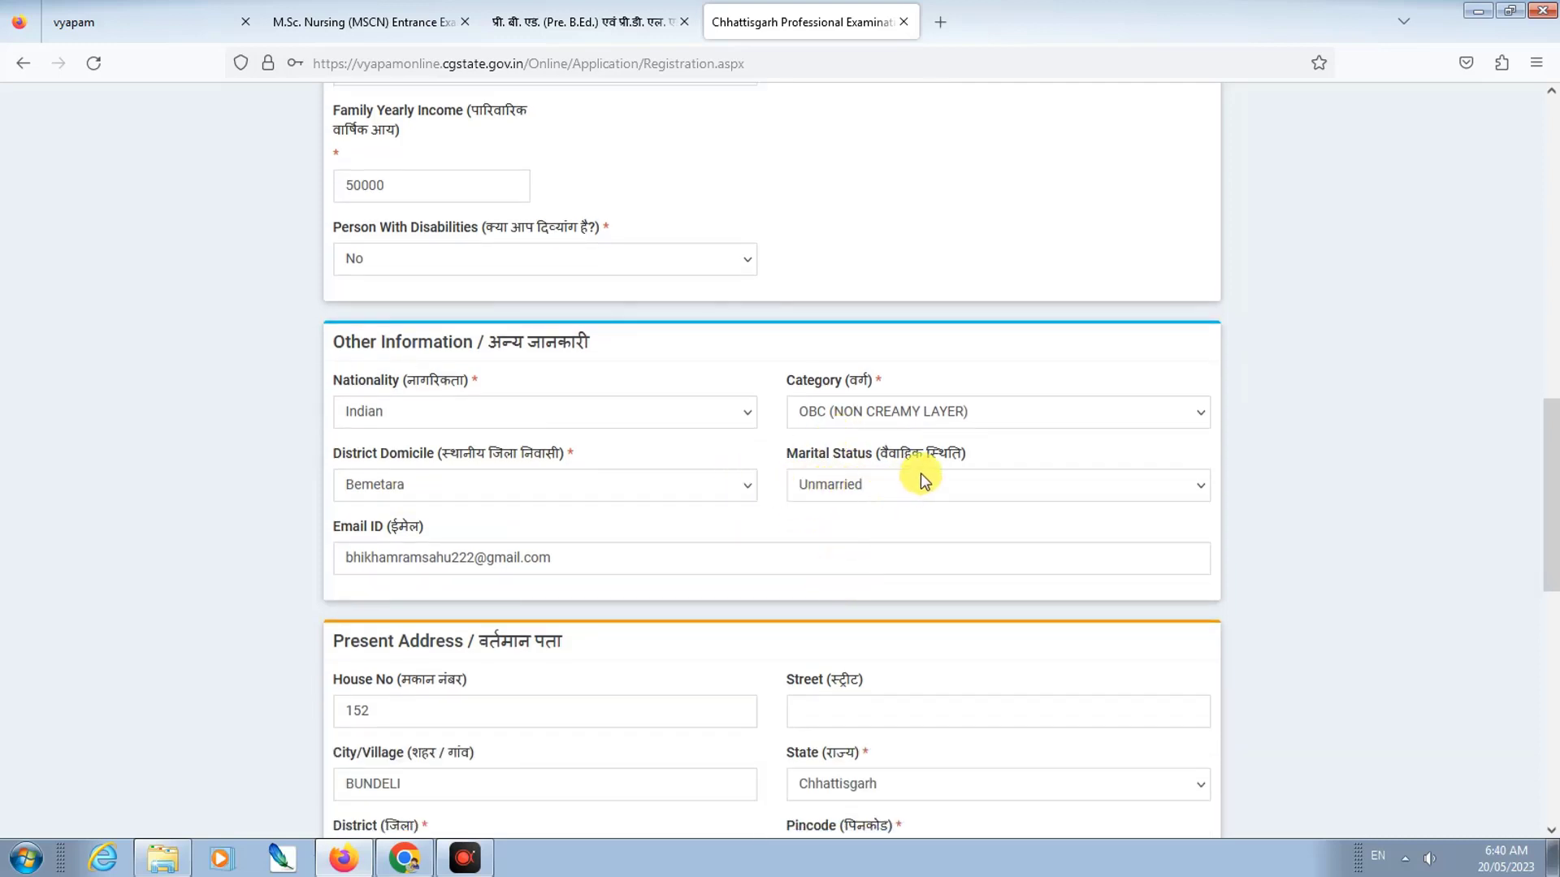
{"action": "scroll", "coordinate": [359, 560], "scroll_direction": "down", "scroll_amount": 2}
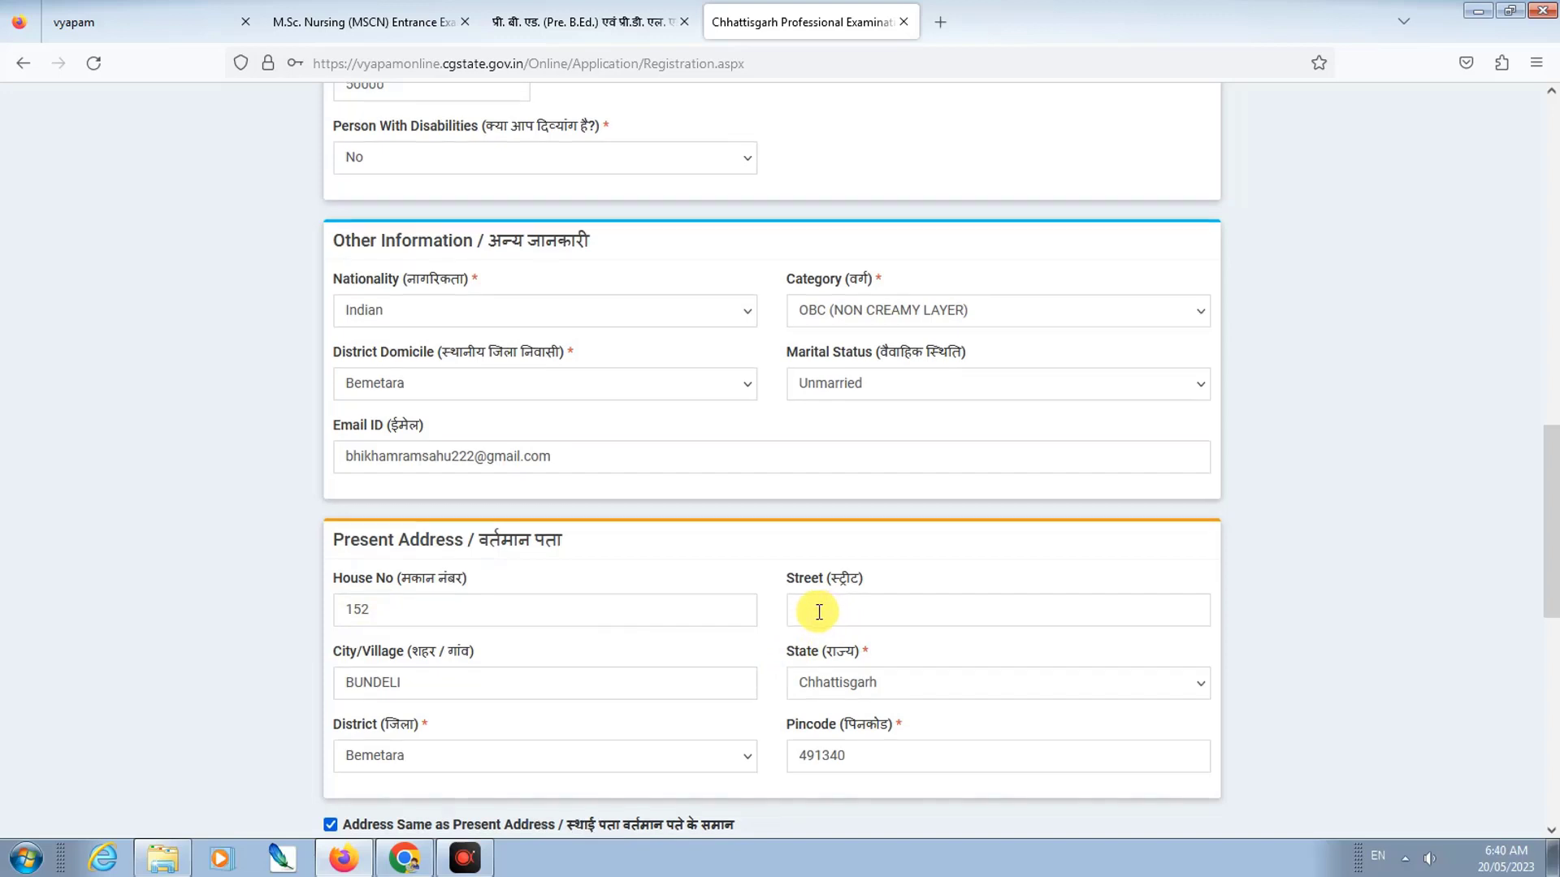
{"action": "scroll", "coordinate": [817, 612], "scroll_direction": "down", "scroll_amount": 2}
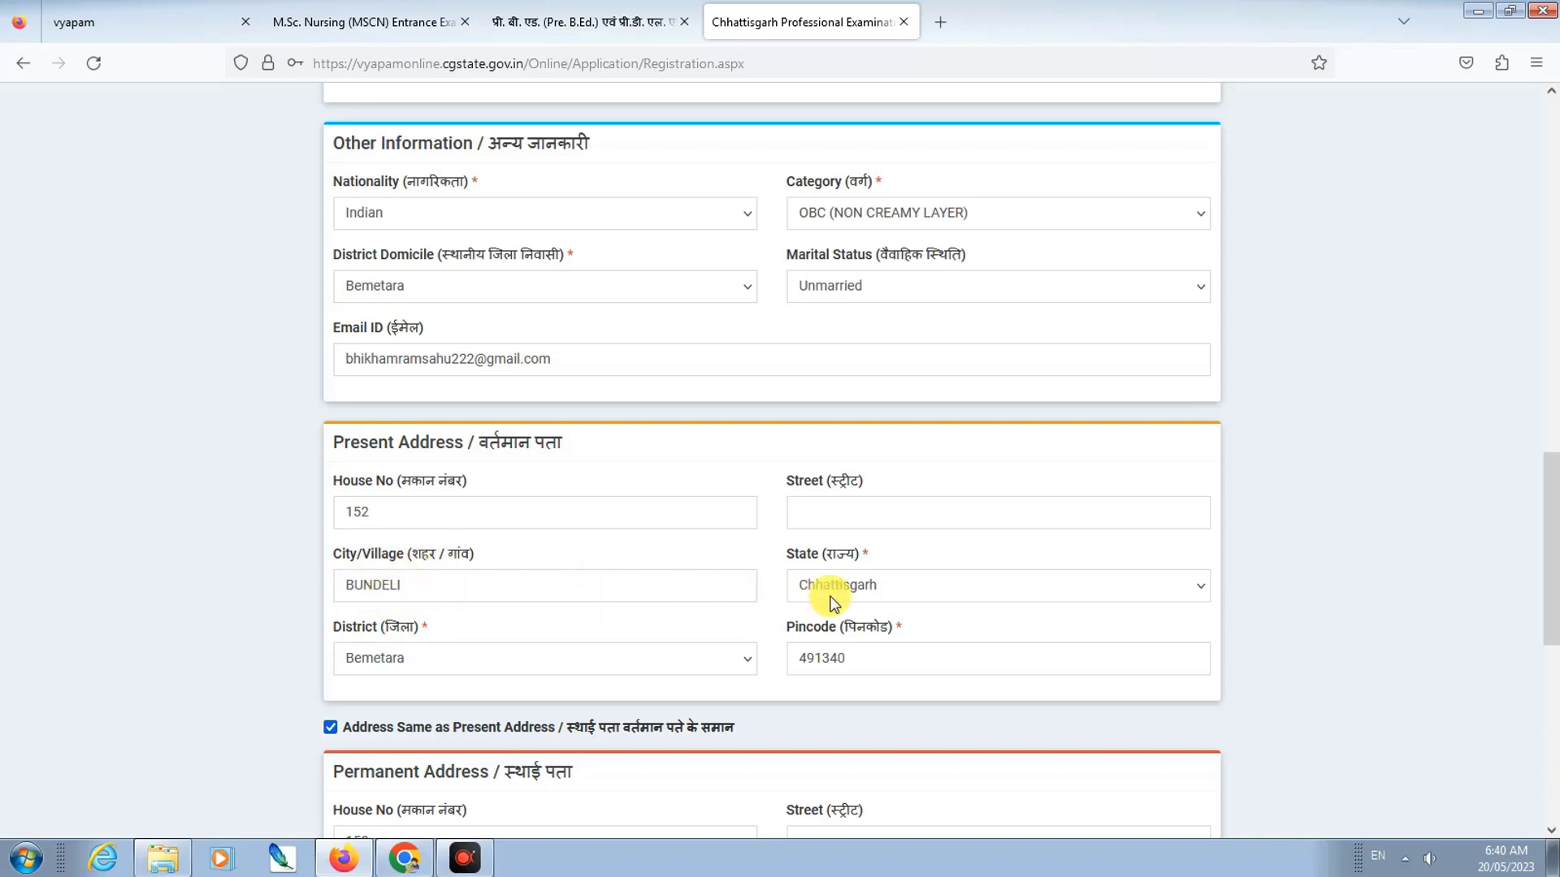
Step: Review the present address State, District and Pincode fields
{"action": "left_click", "coordinate": [873, 593]}
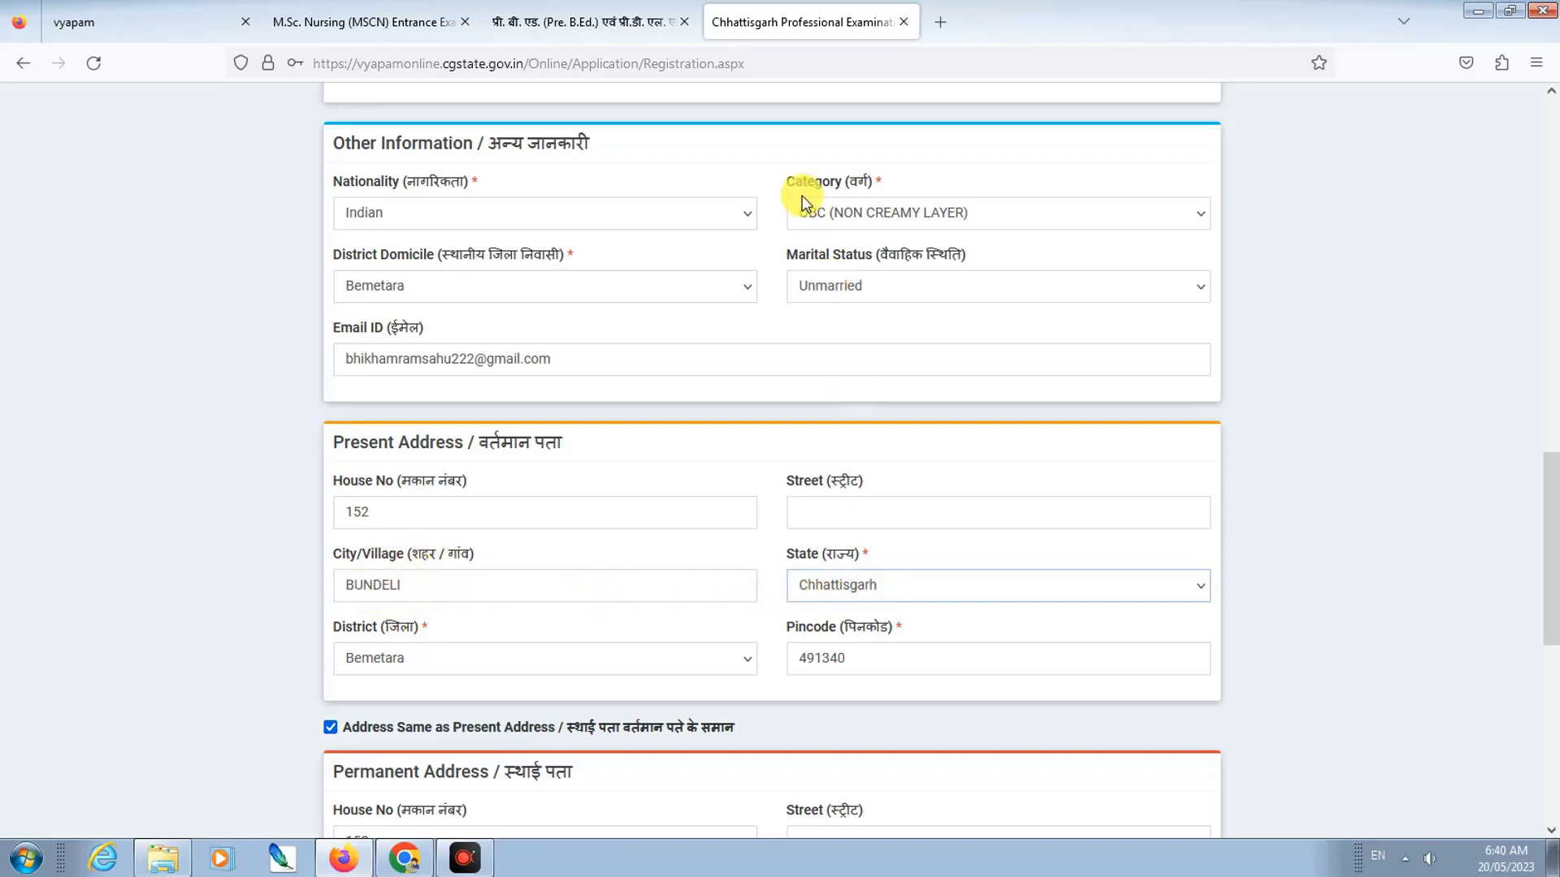
{"action": "left_click", "coordinate": [404, 658]}
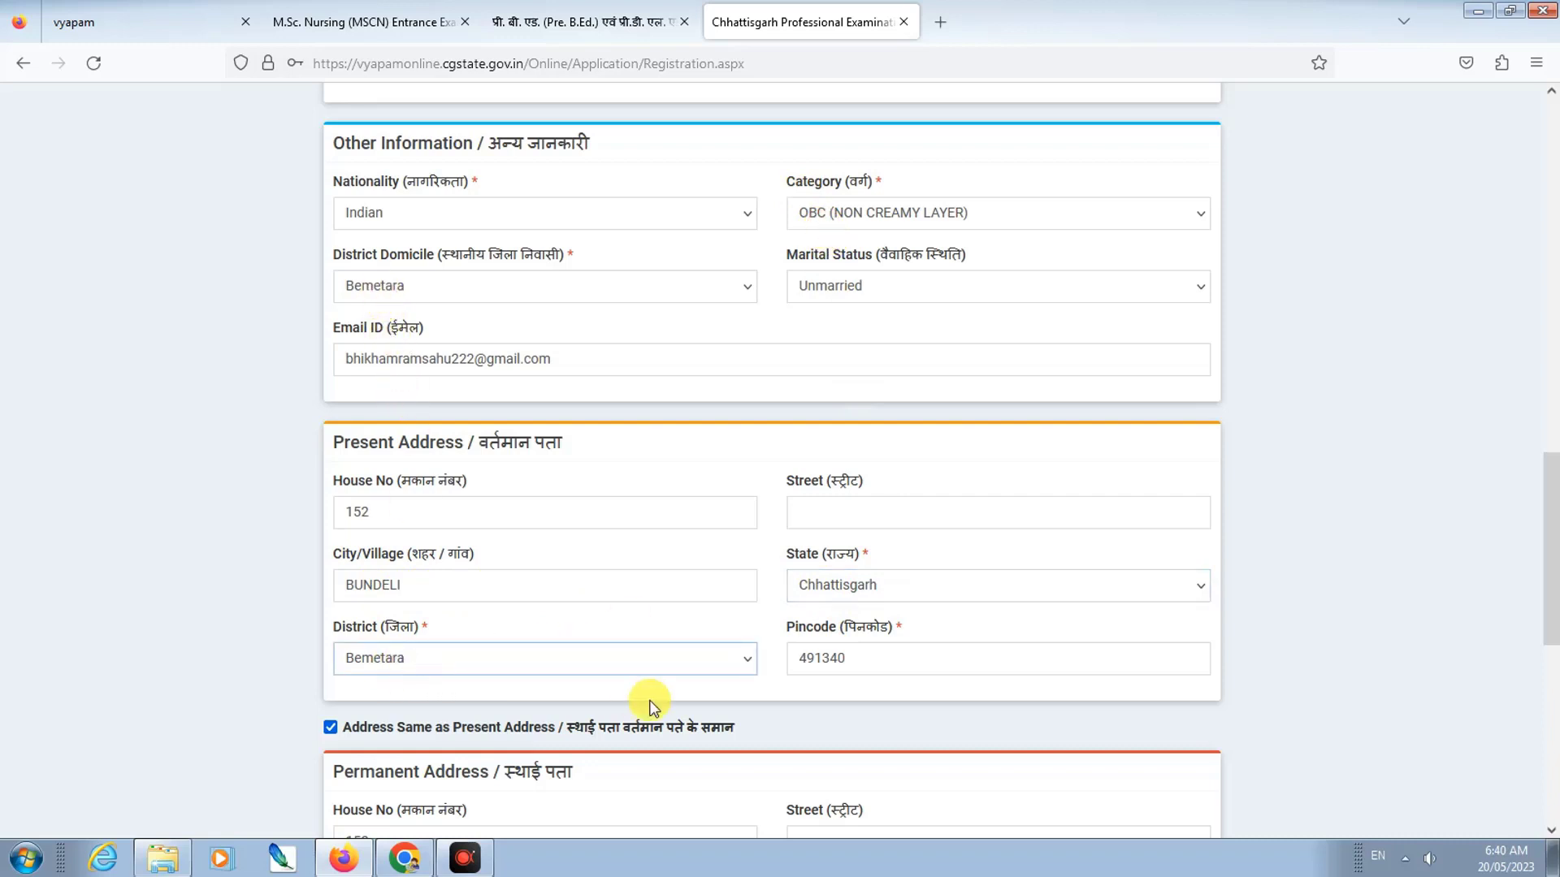
{"action": "left_click", "coordinate": [891, 658]}
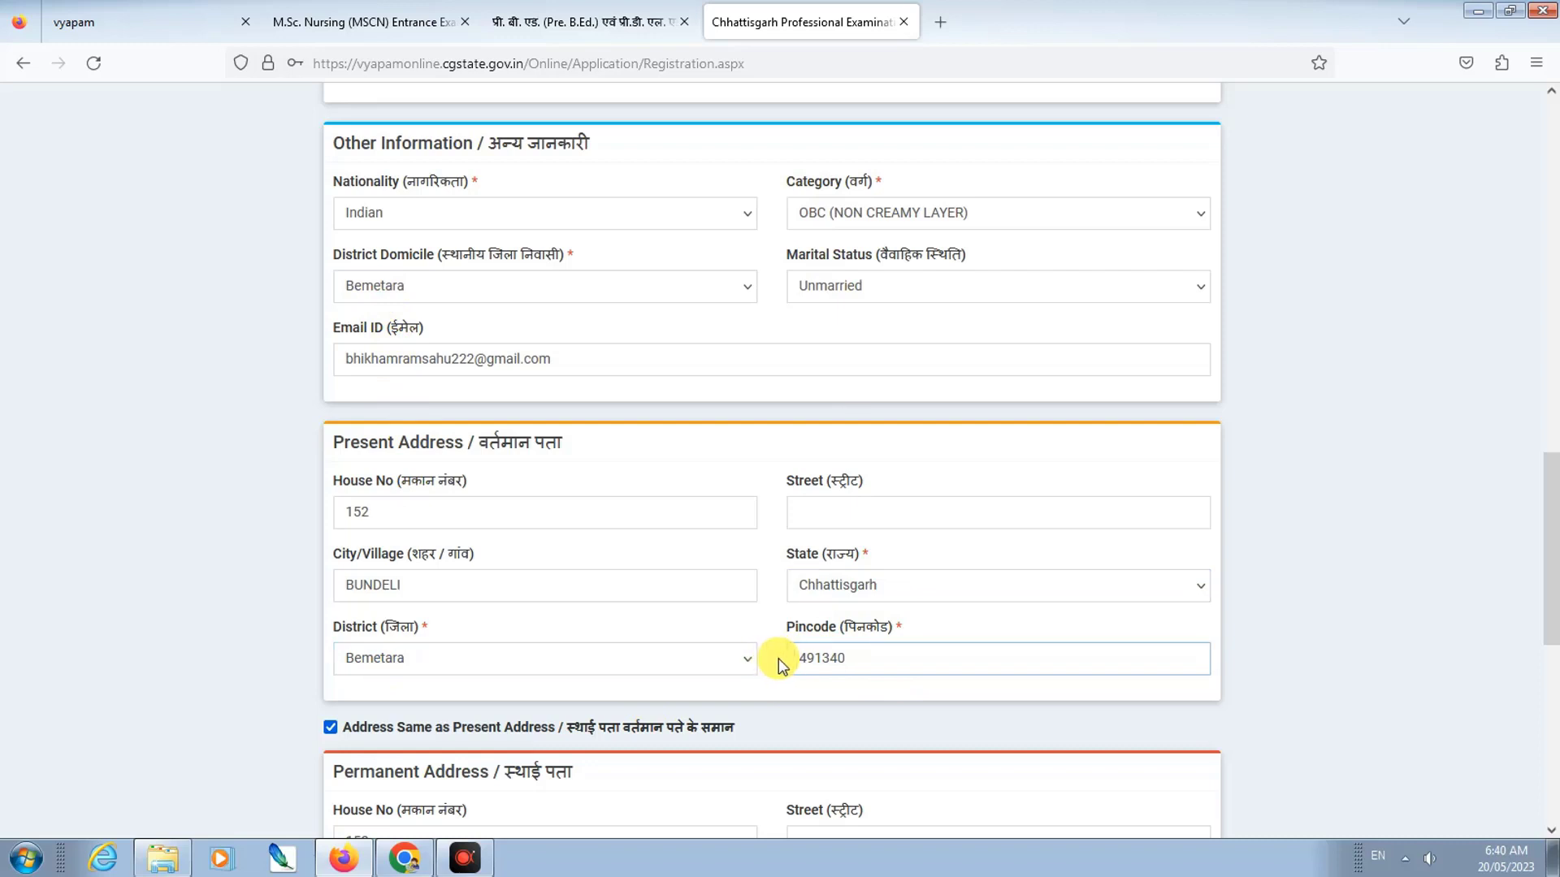
{"action": "scroll", "coordinate": [792, 658], "scroll_direction": "down", "scroll_amount": 2}
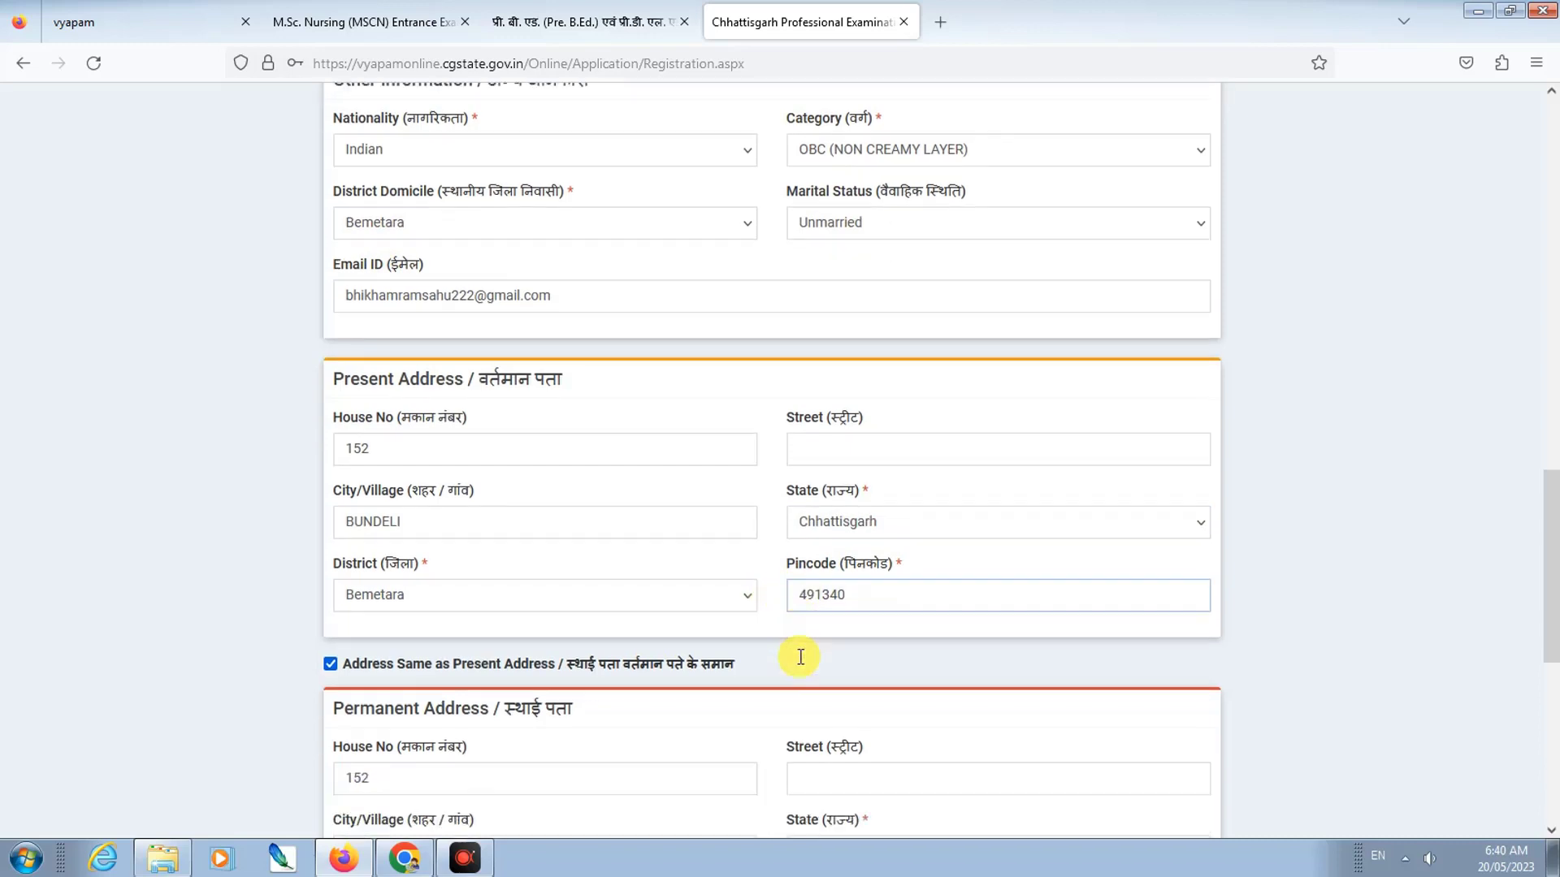
{"action": "scroll", "coordinate": [834, 577], "scroll_direction": "down", "scroll_amount": 4}
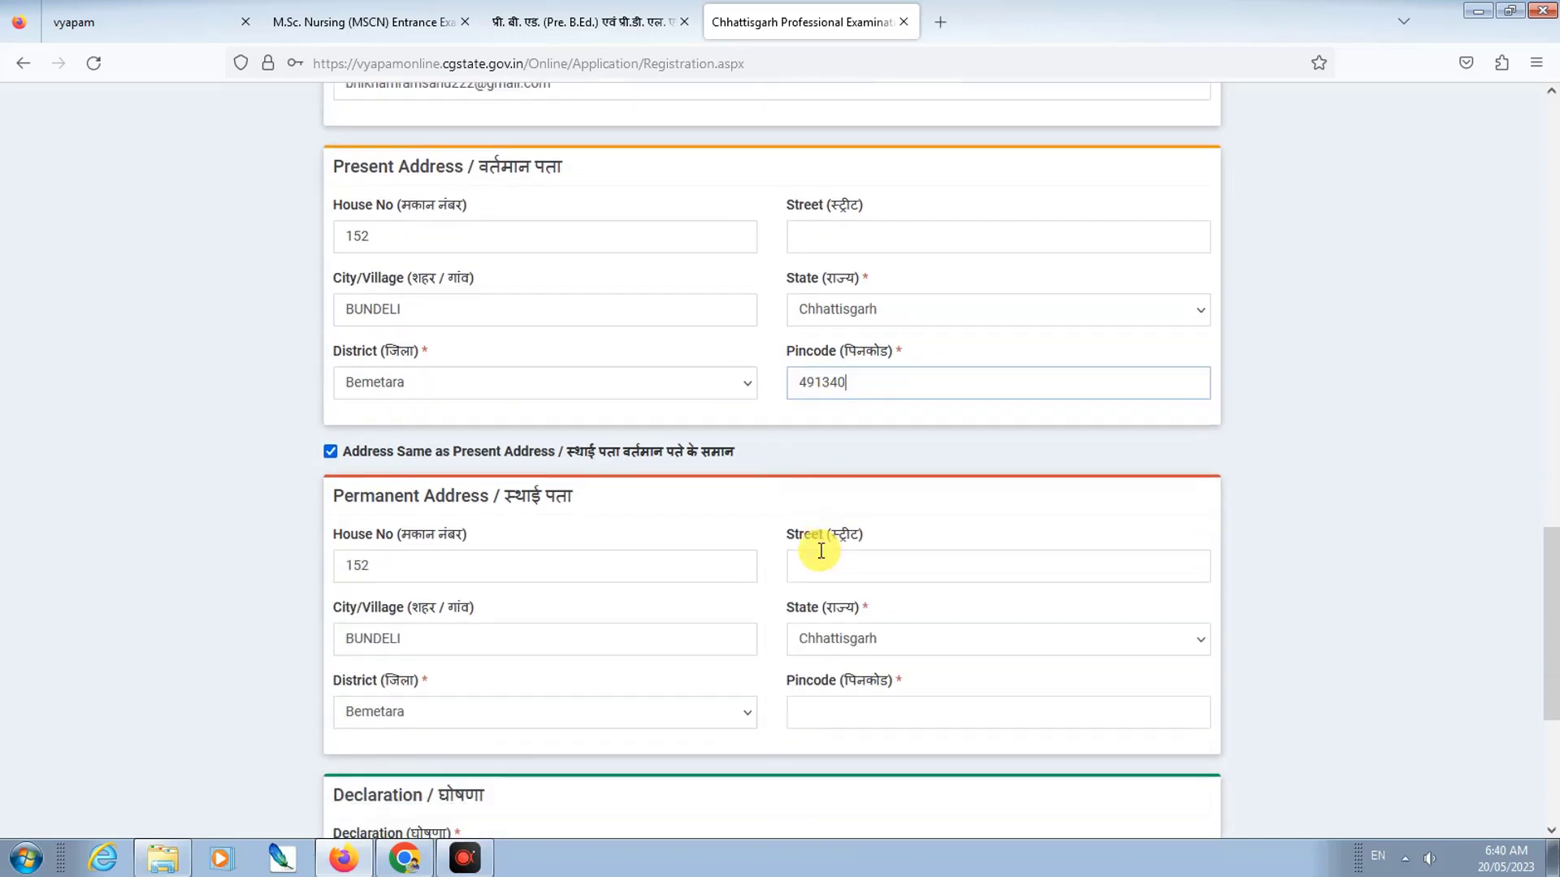
Step: Re-tick 'Address Same as Present Address' so the permanent Pincode shows 491340
{"action": "left_click", "coordinate": [330, 429]}
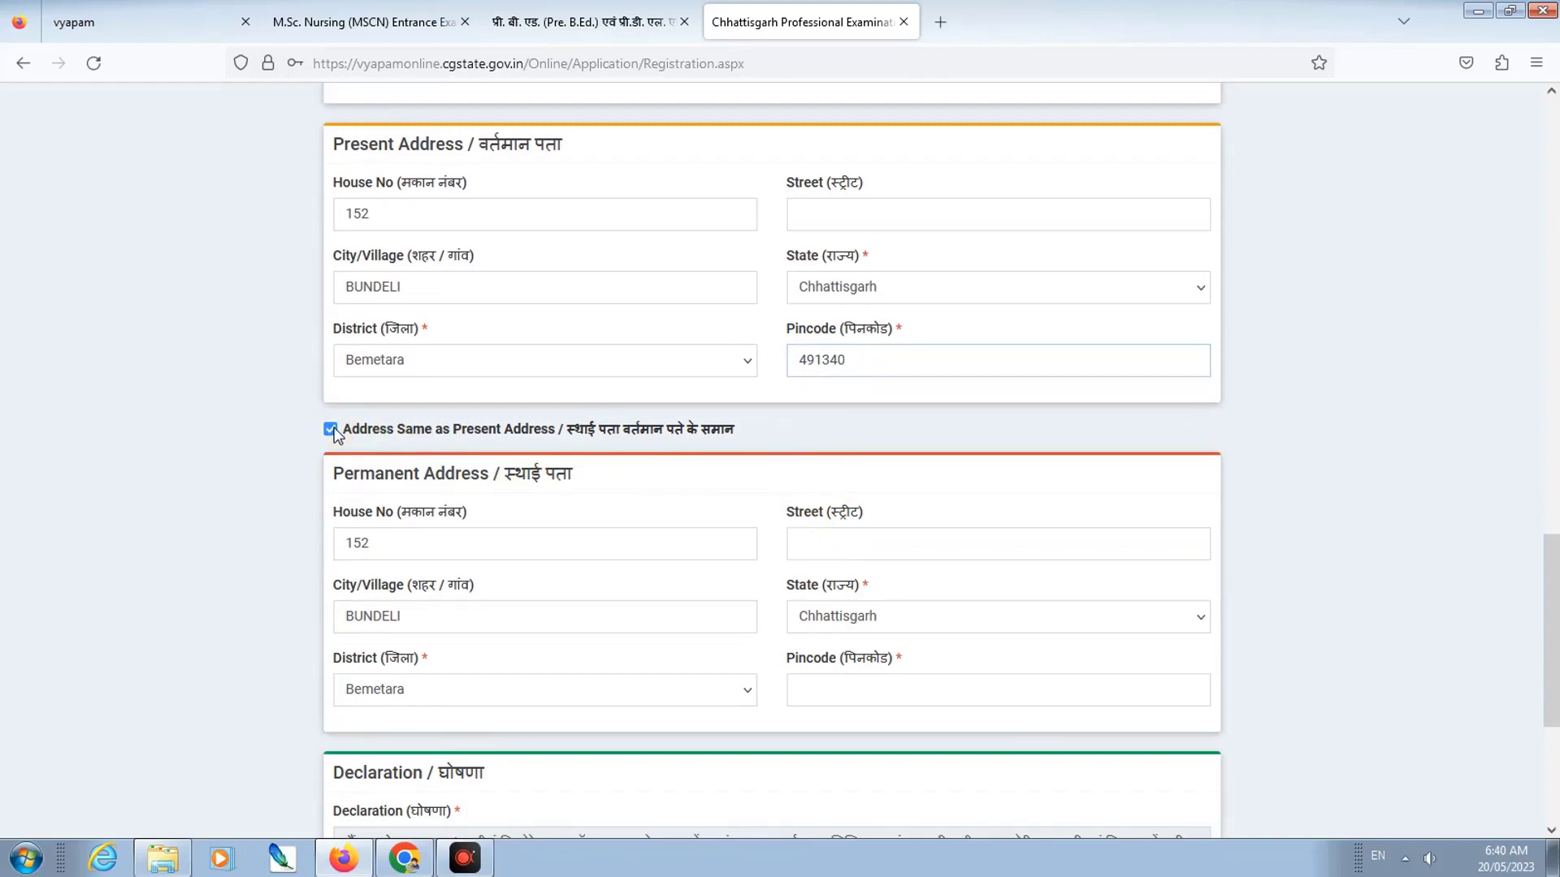
{"action": "left_click", "coordinate": [331, 429]}
{"action": "scroll", "coordinate": [528, 508], "scroll_direction": "down", "scroll_amount": 4}
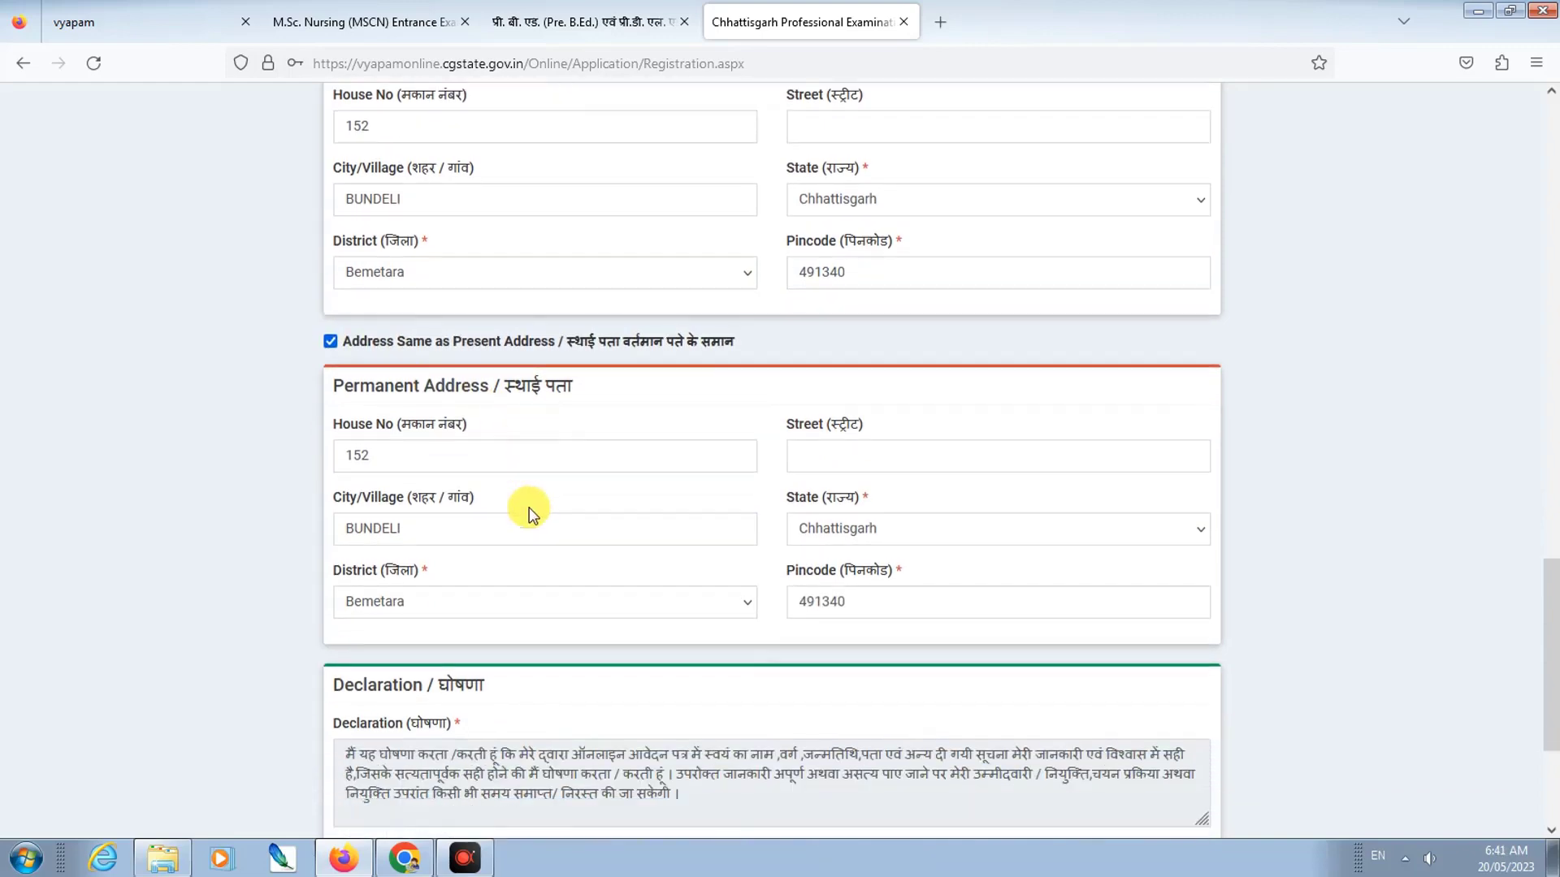
{"action": "scroll", "coordinate": [1098, 768], "scroll_direction": "up", "scroll_amount": 10}
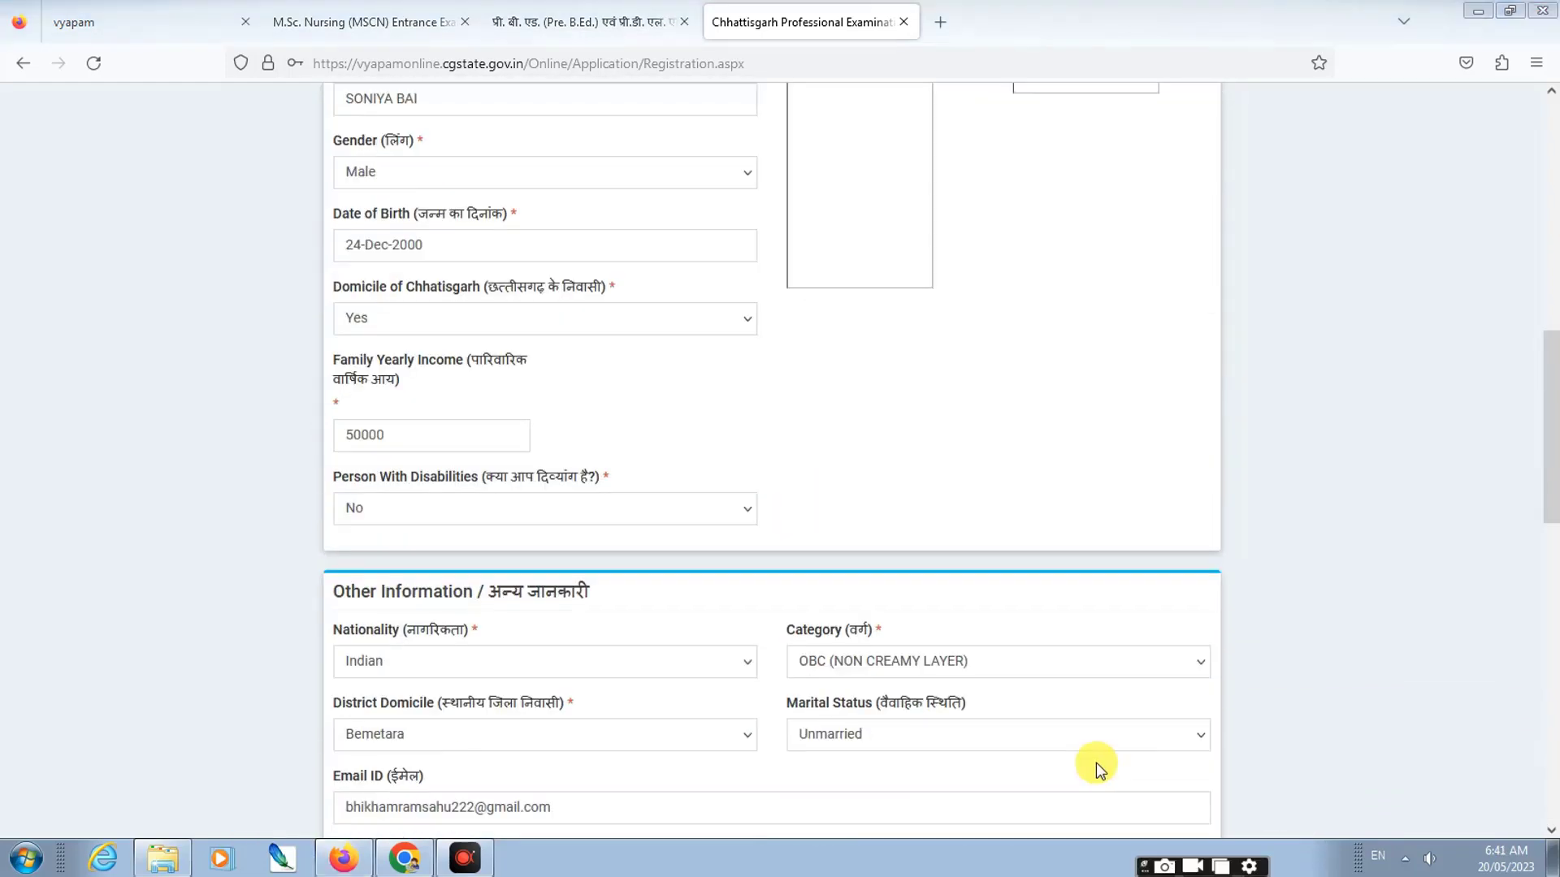
{"action": "scroll", "coordinate": [1011, 440], "scroll_direction": "up", "scroll_amount": 6}
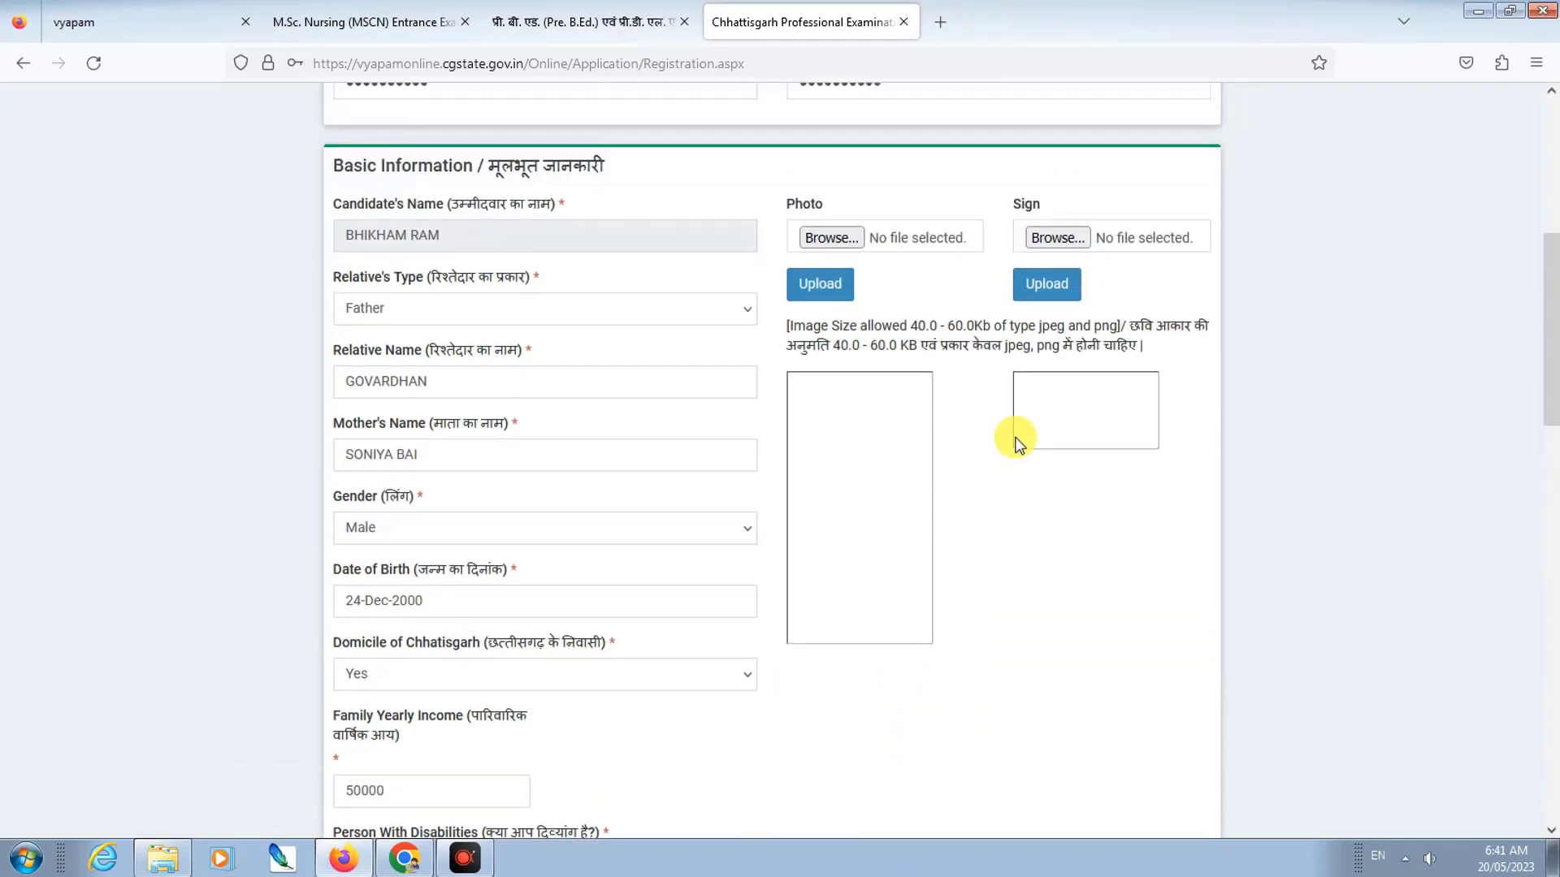
{"action": "scroll", "coordinate": [1018, 441], "scroll_direction": "up", "scroll_amount": 4}
{"action": "scroll", "coordinate": [975, 646], "scroll_direction": "down", "scroll_amount": 2}
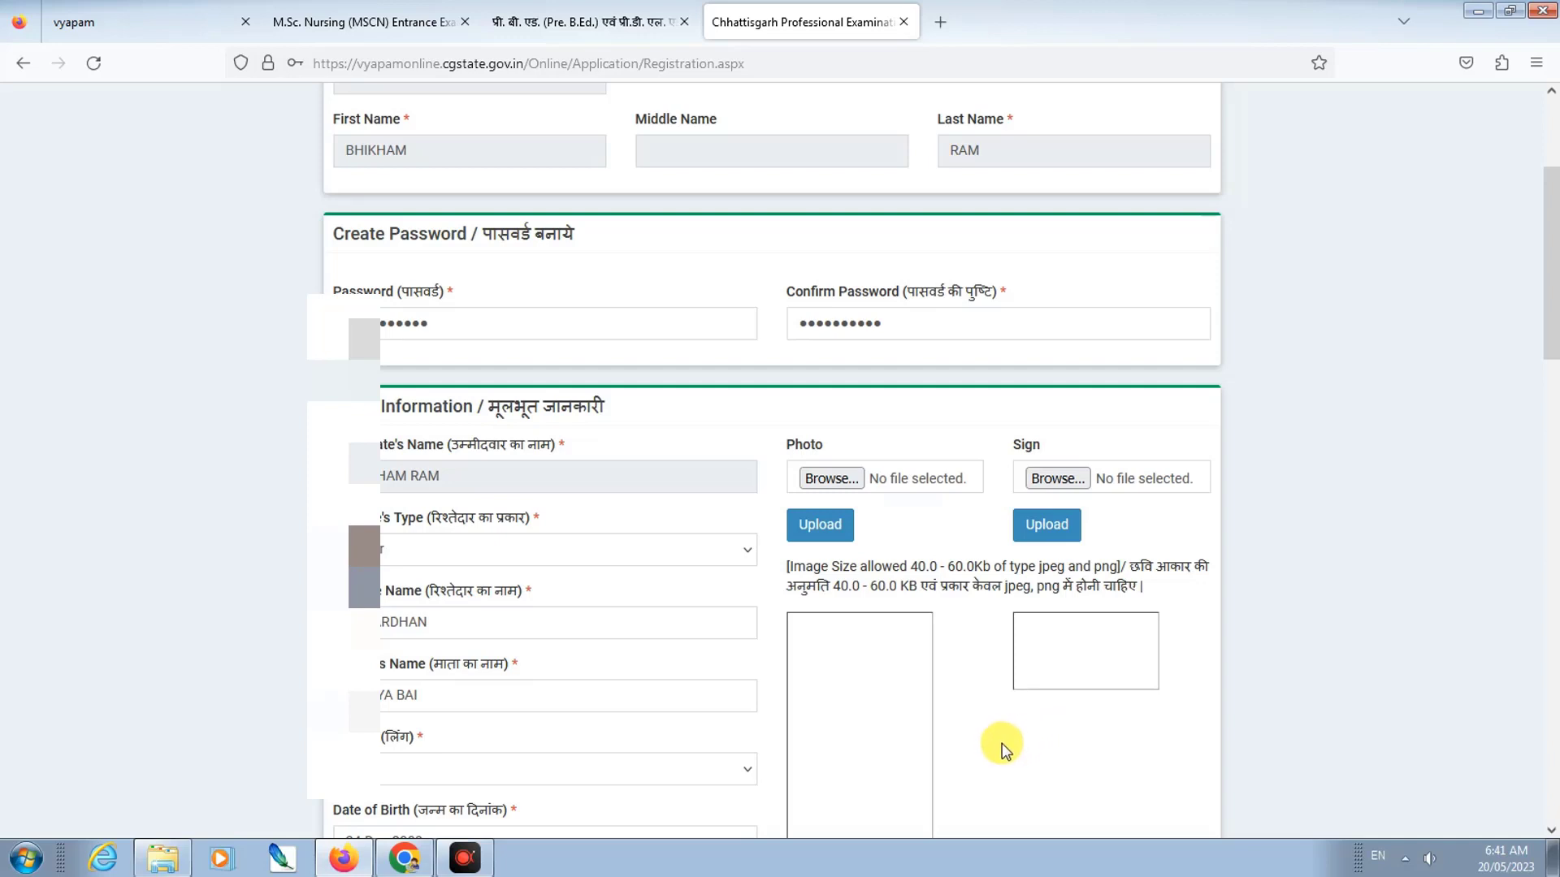
{"action": "left_click", "coordinate": [404, 857]}
Step: Download the selfie photo from WhatsApp, saving it as b pc
{"action": "scroll", "coordinate": [689, 562], "scroll_direction": "down", "scroll_amount": 3}
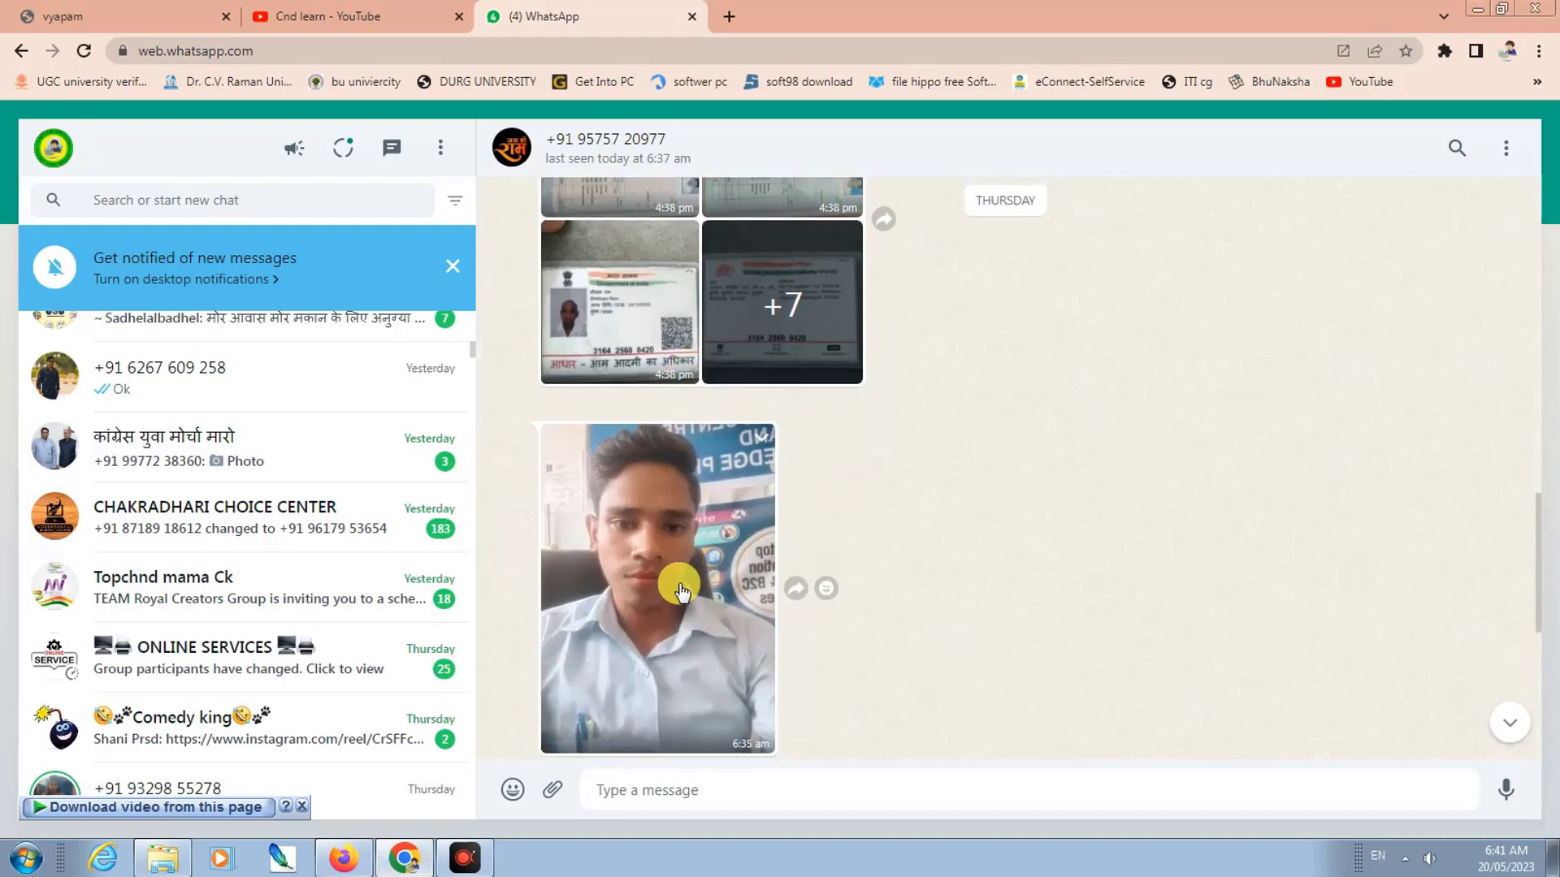
{"action": "left_click", "coordinate": [672, 477]}
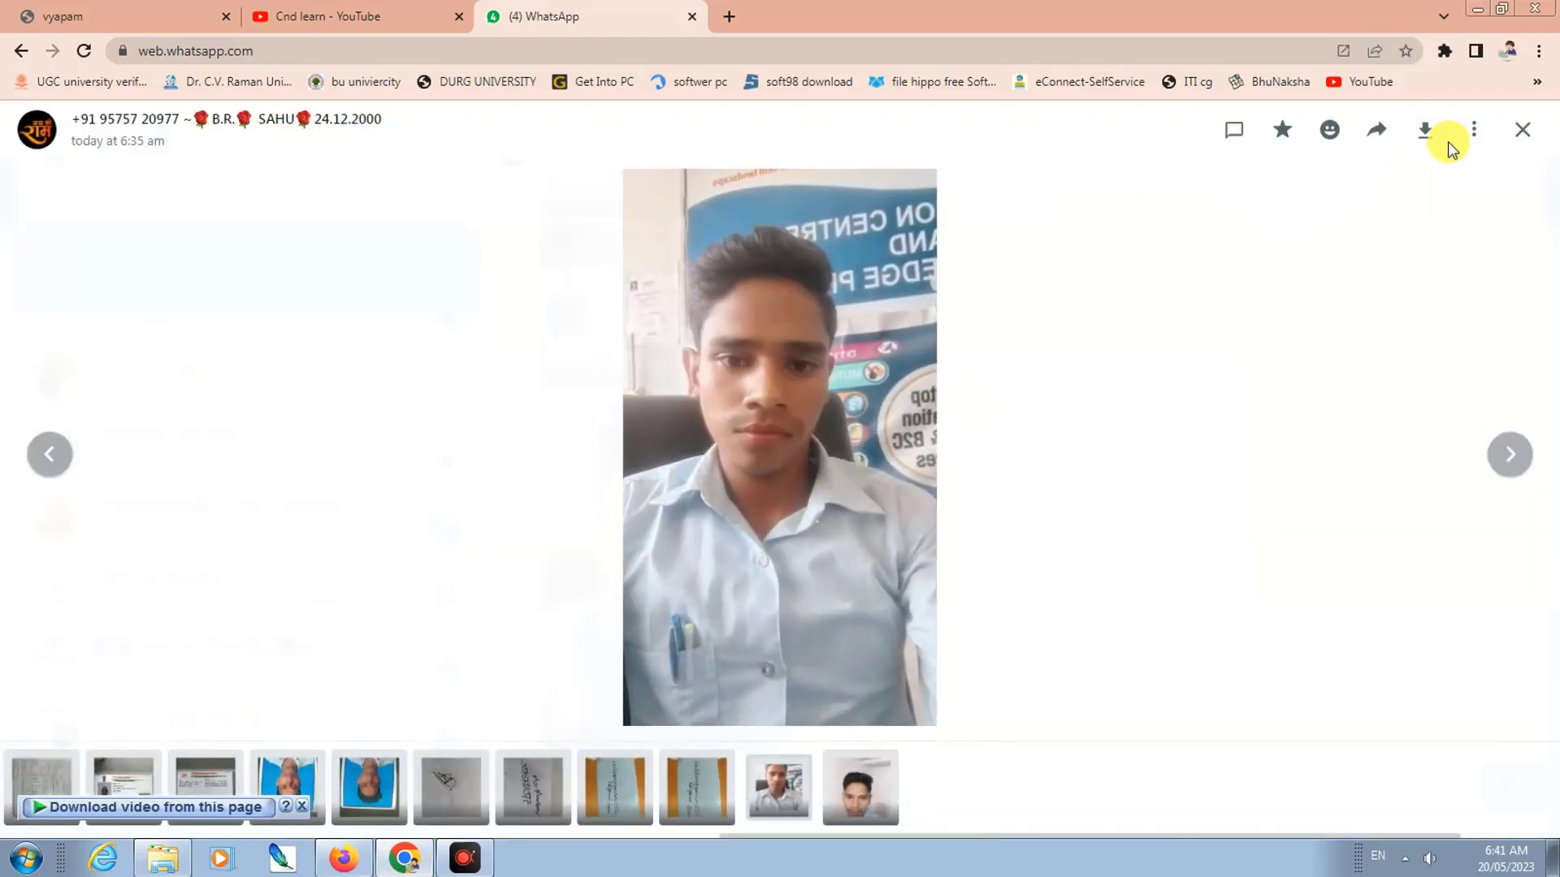
{"action": "left_click", "coordinate": [1424, 134]}
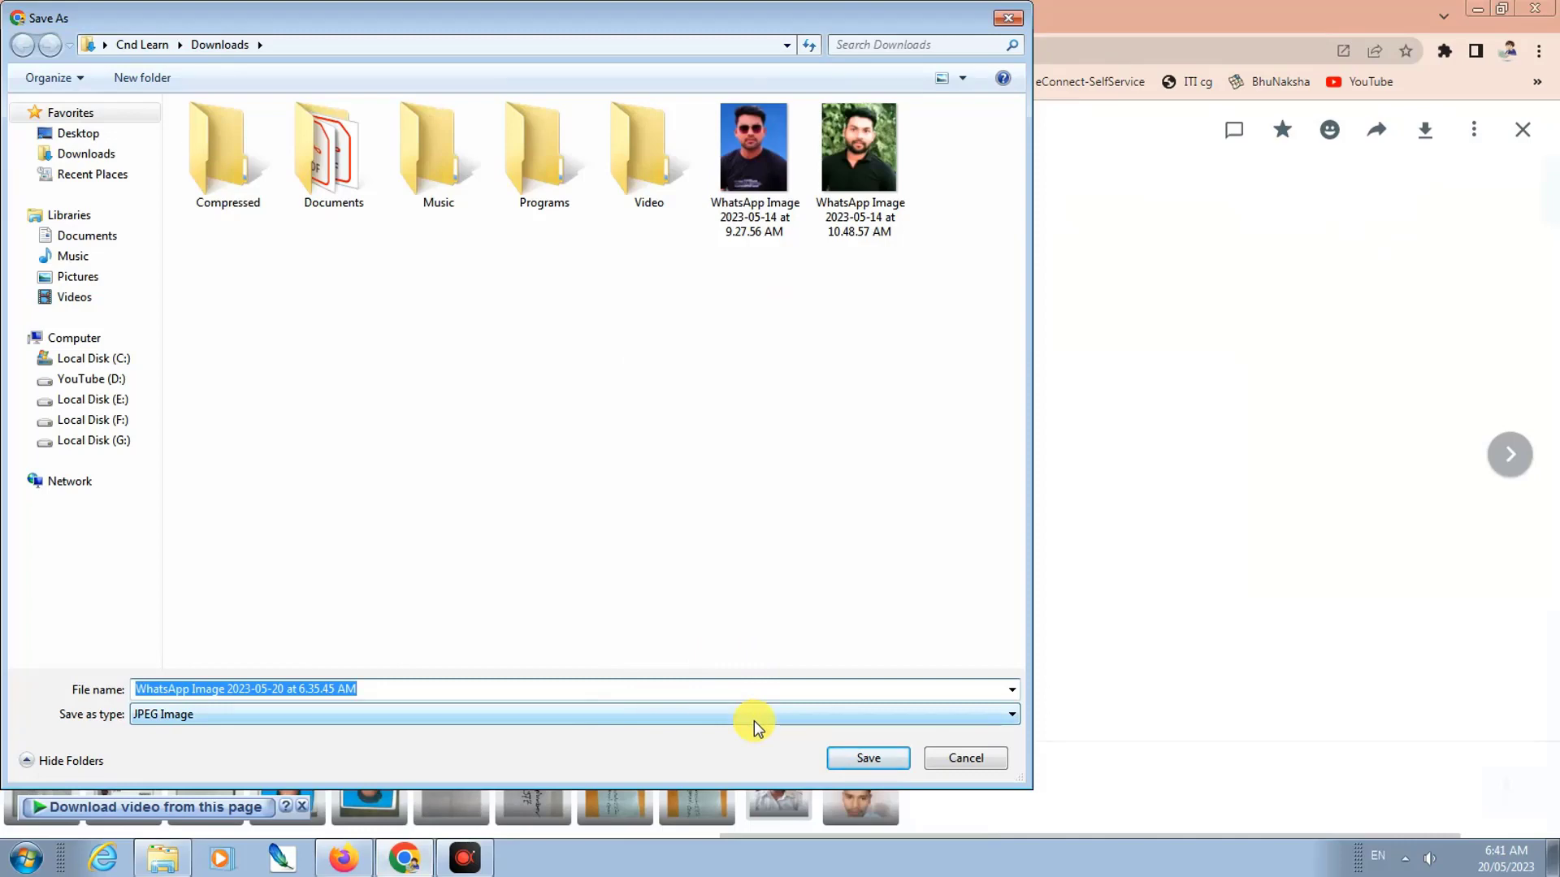
{"action": "type", "text": "b pc"}
{"action": "key", "text": "Return"}
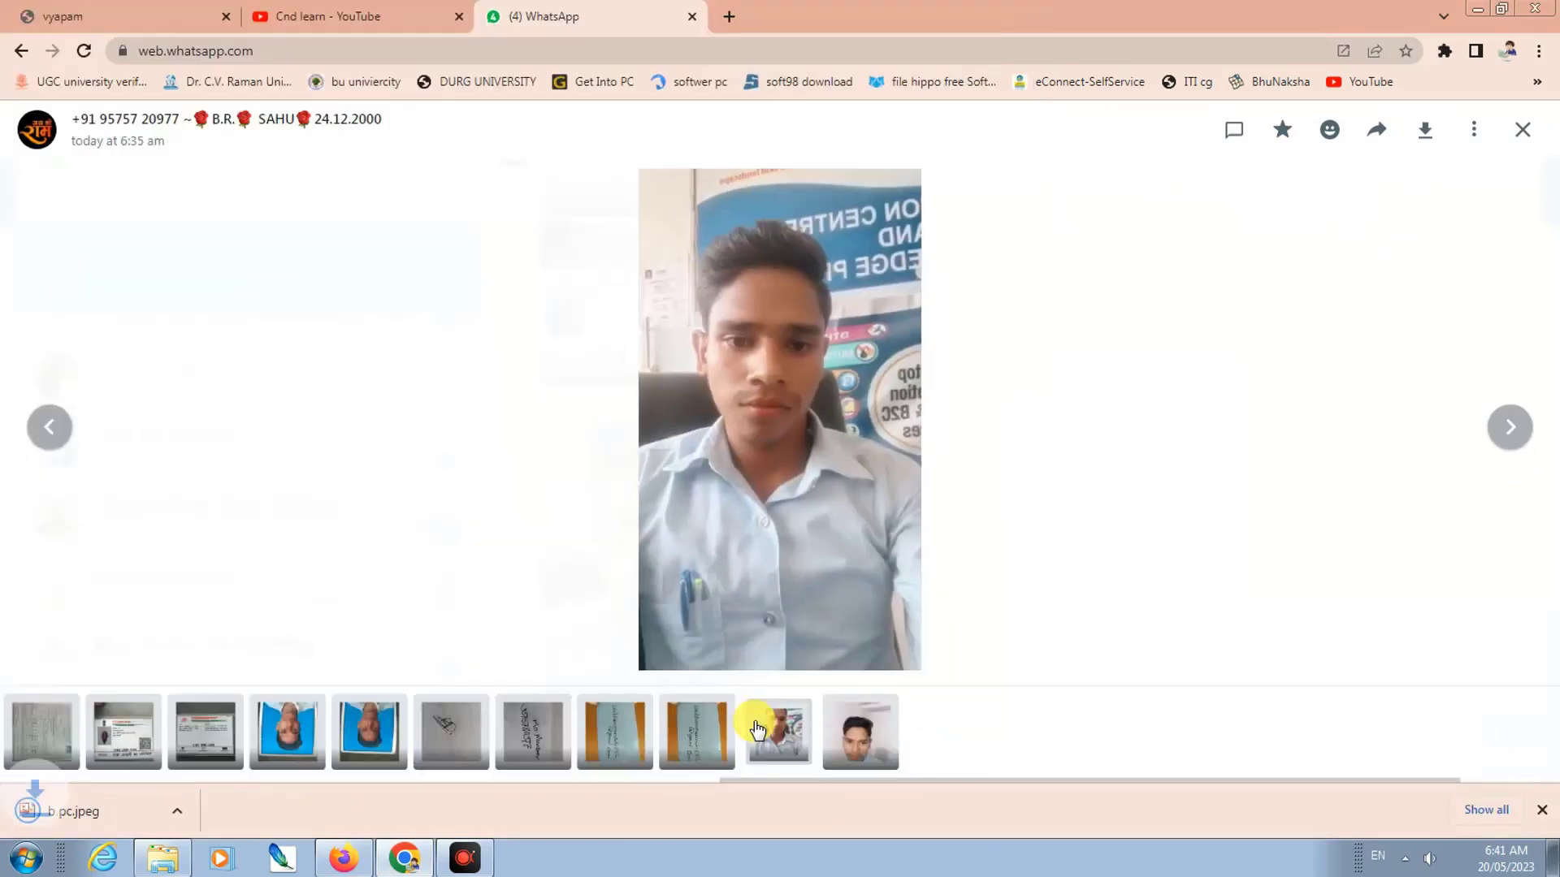
Step: Download the signature photo, saving it as sg
{"action": "left_click", "coordinate": [478, 749]}
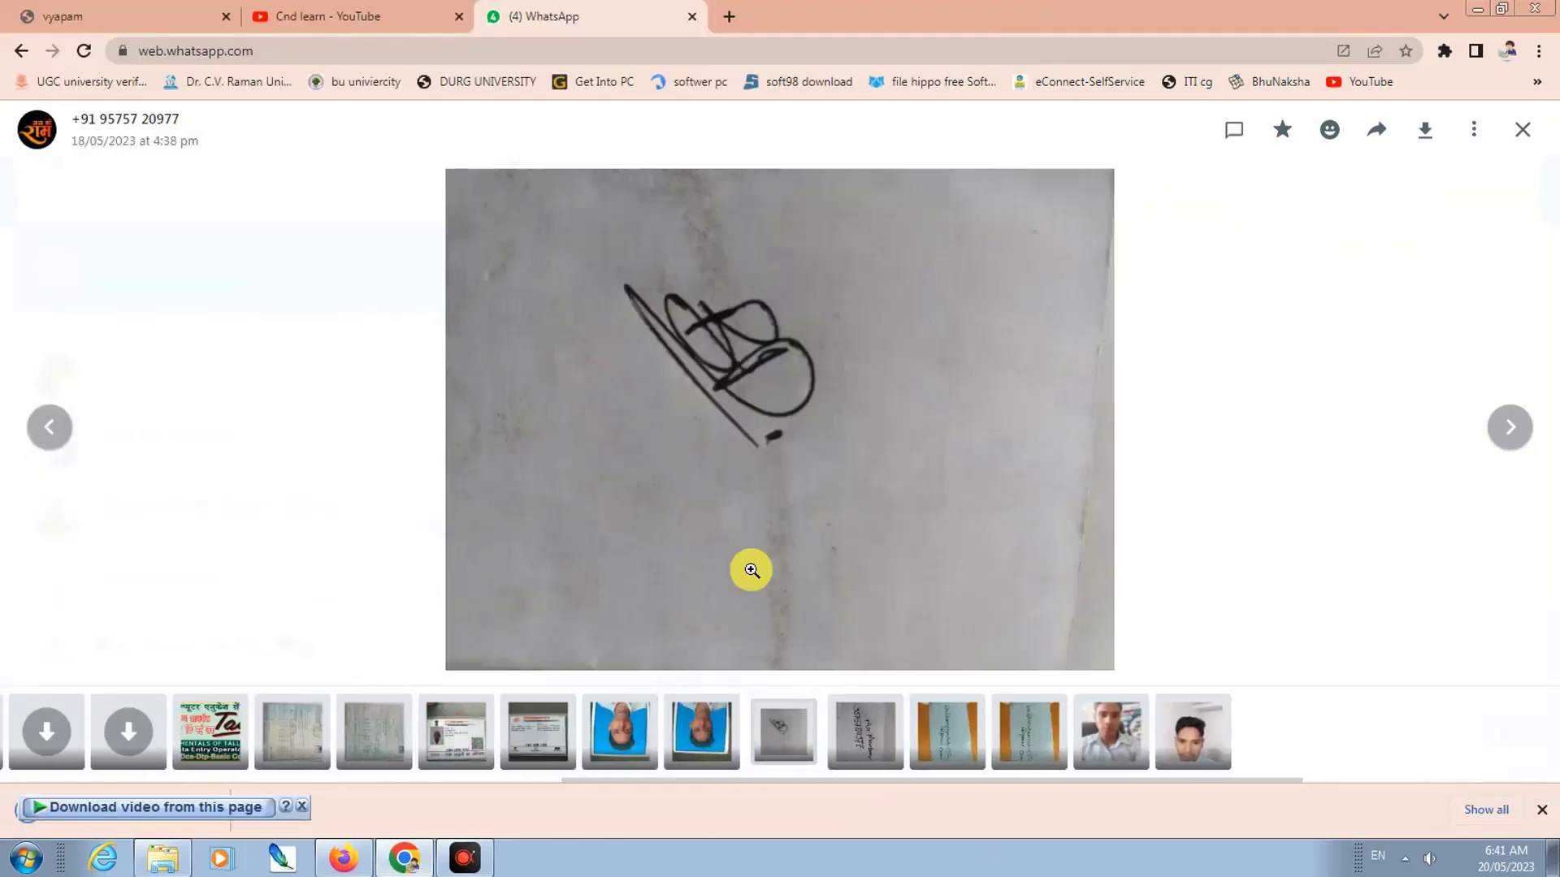
{"action": "left_click", "coordinate": [1421, 131]}
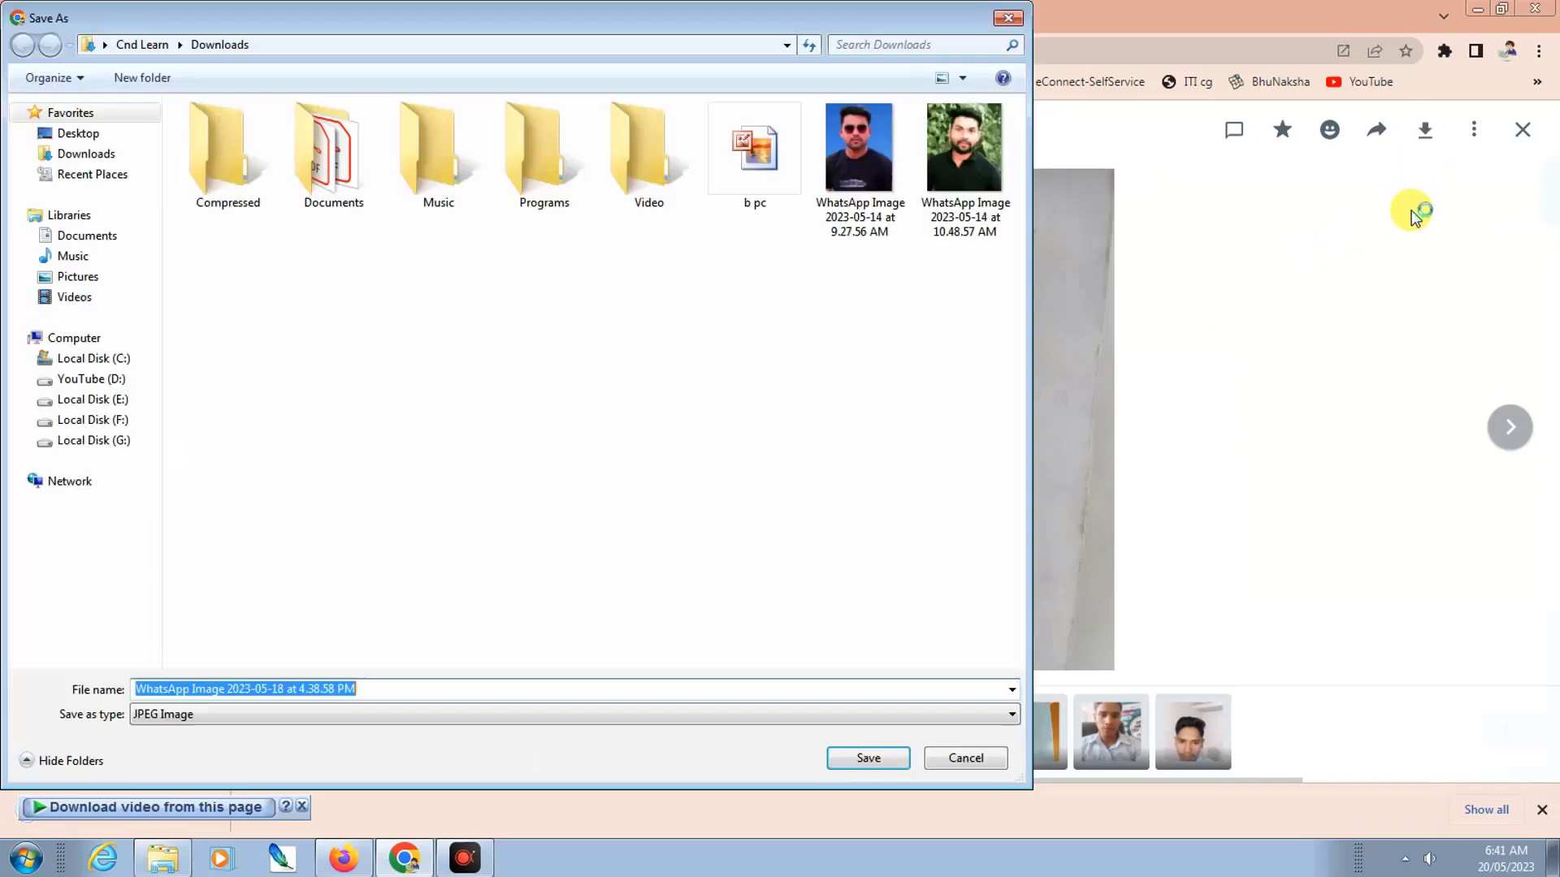
{"action": "type", "text": "sg"}
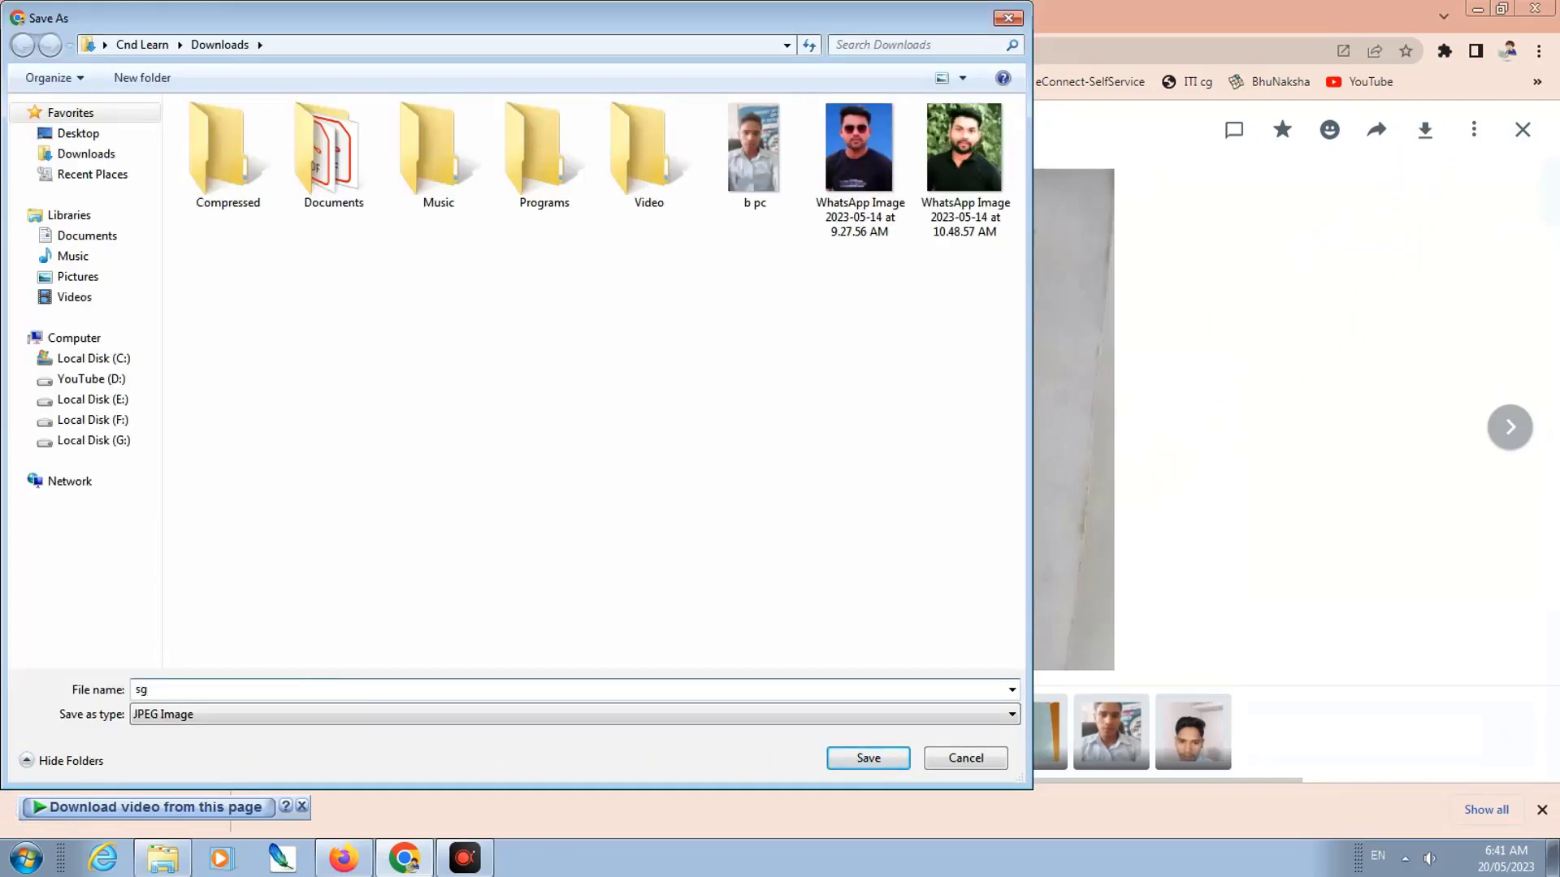
{"action": "key", "text": "Return"}
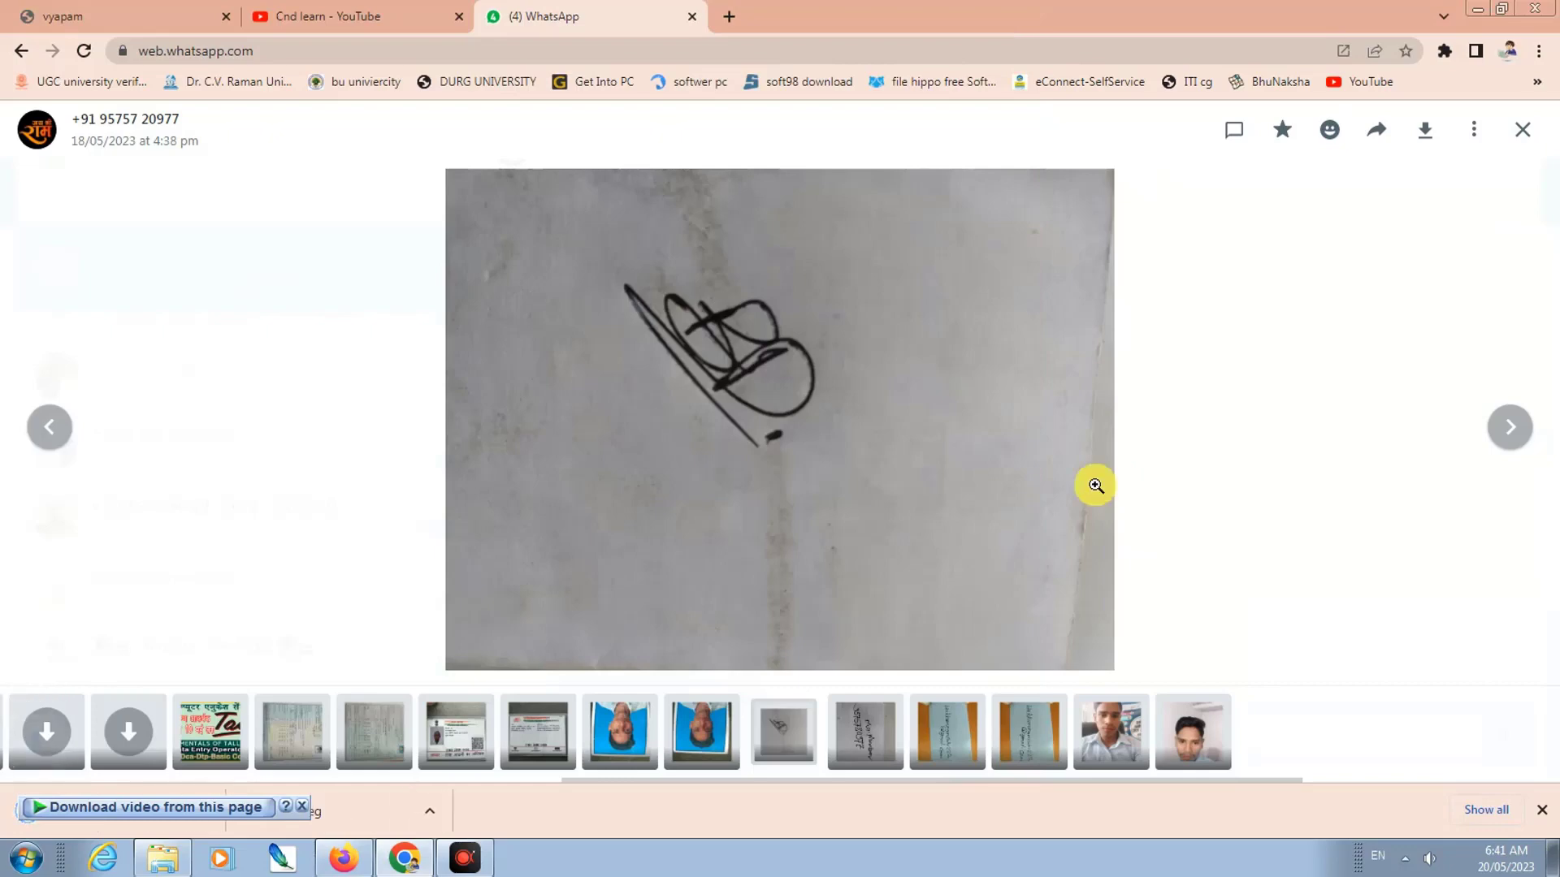
Step: Show b pc in the Downloads folder and list the programs to open it with
{"action": "left_click", "coordinate": [430, 809]}
{"action": "left_click", "coordinate": [471, 745]}
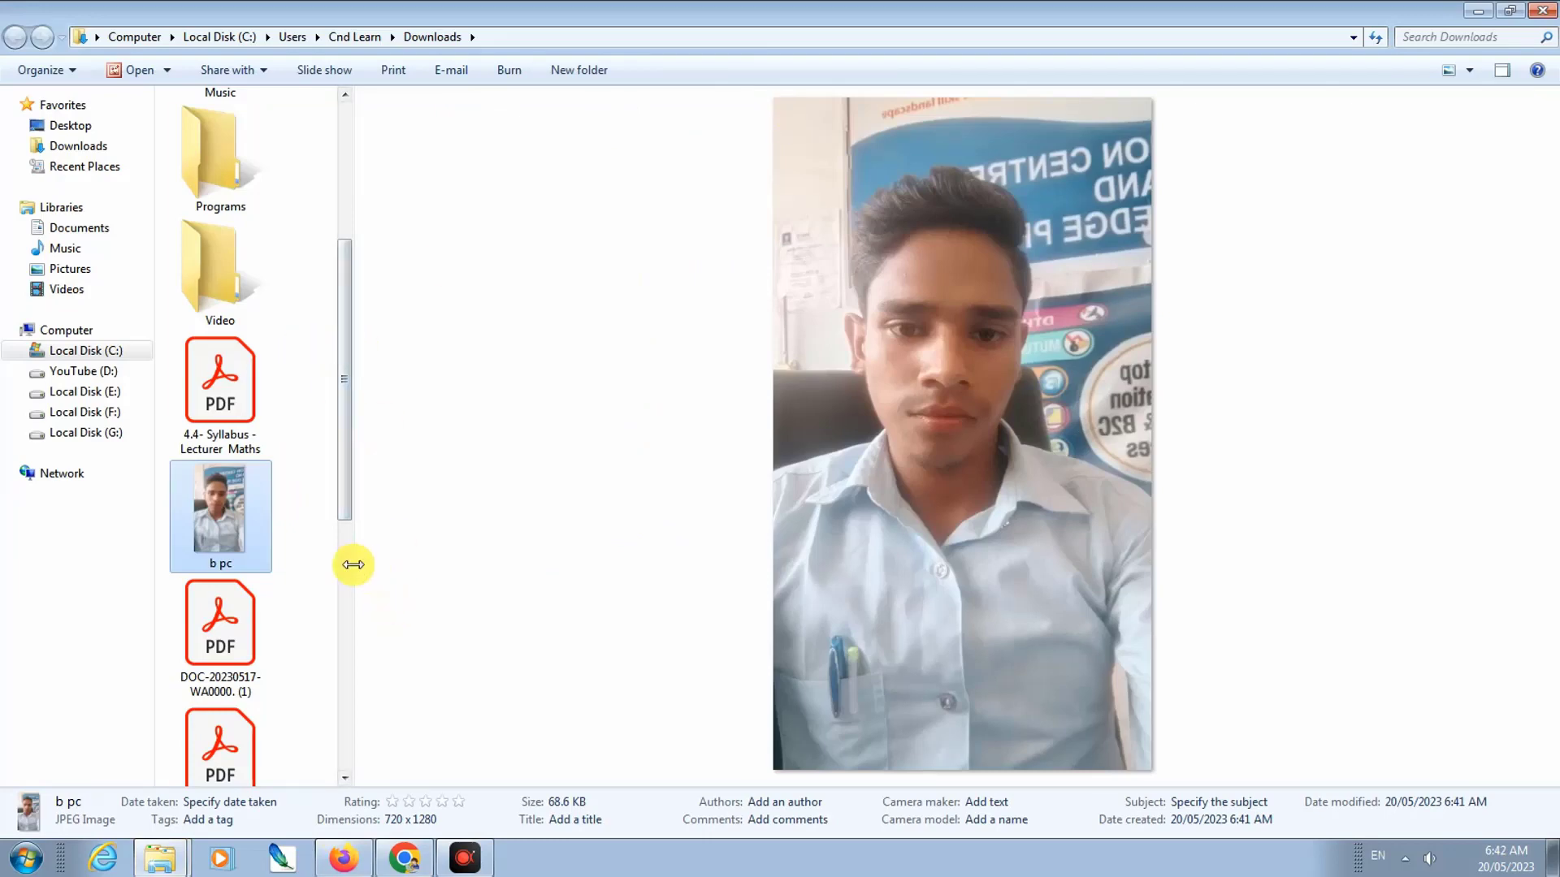
{"action": "left_click_drag", "start_coordinate": [353, 562], "coordinate": [1127, 517]}
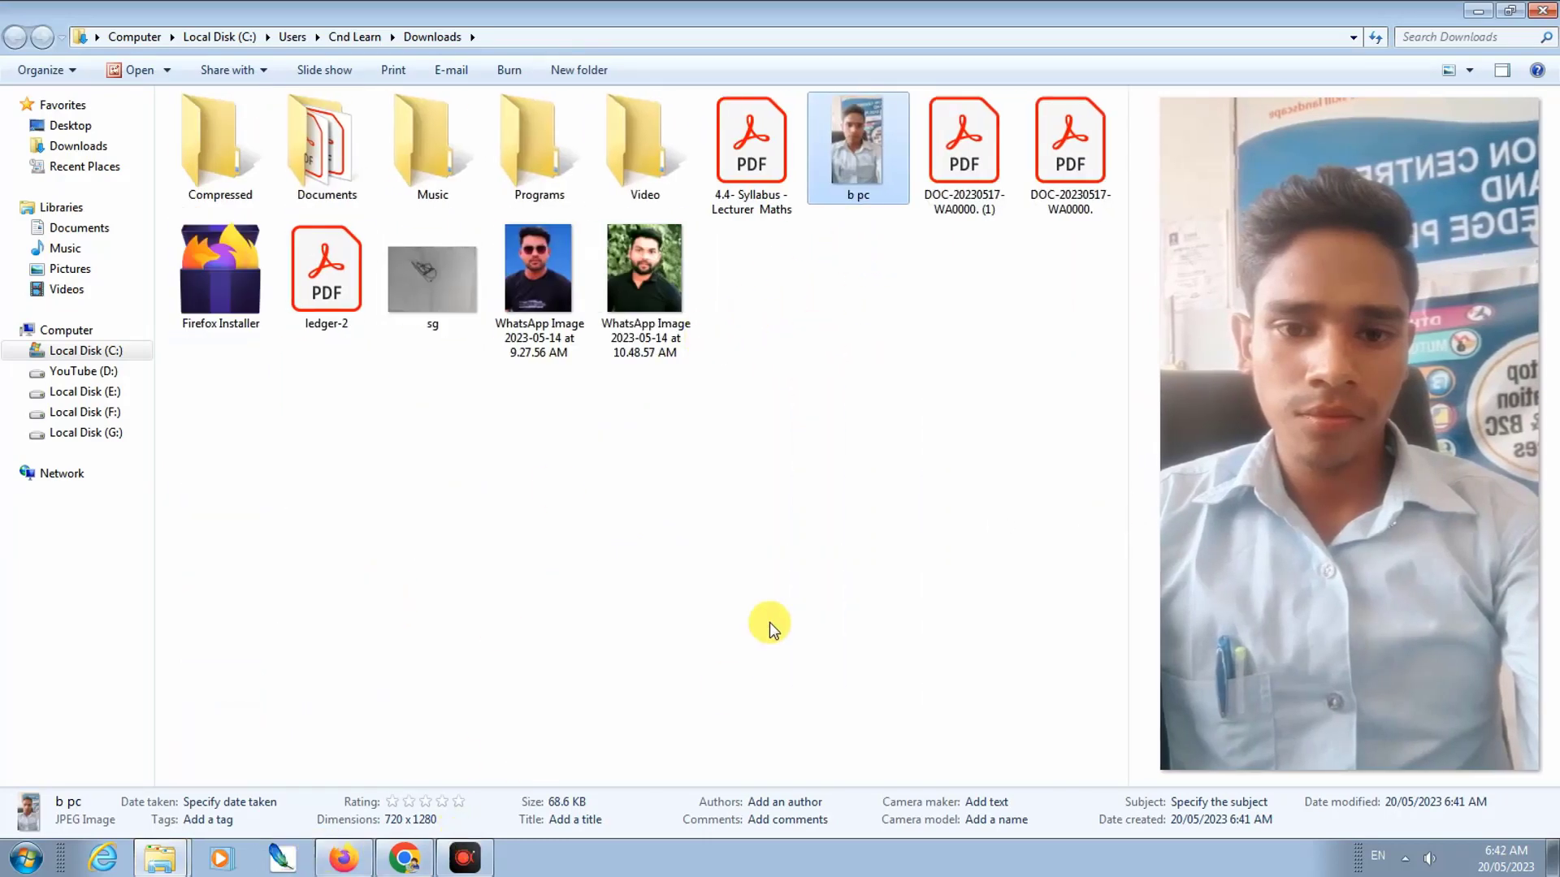
{"action": "right_click", "coordinate": [858, 168]}
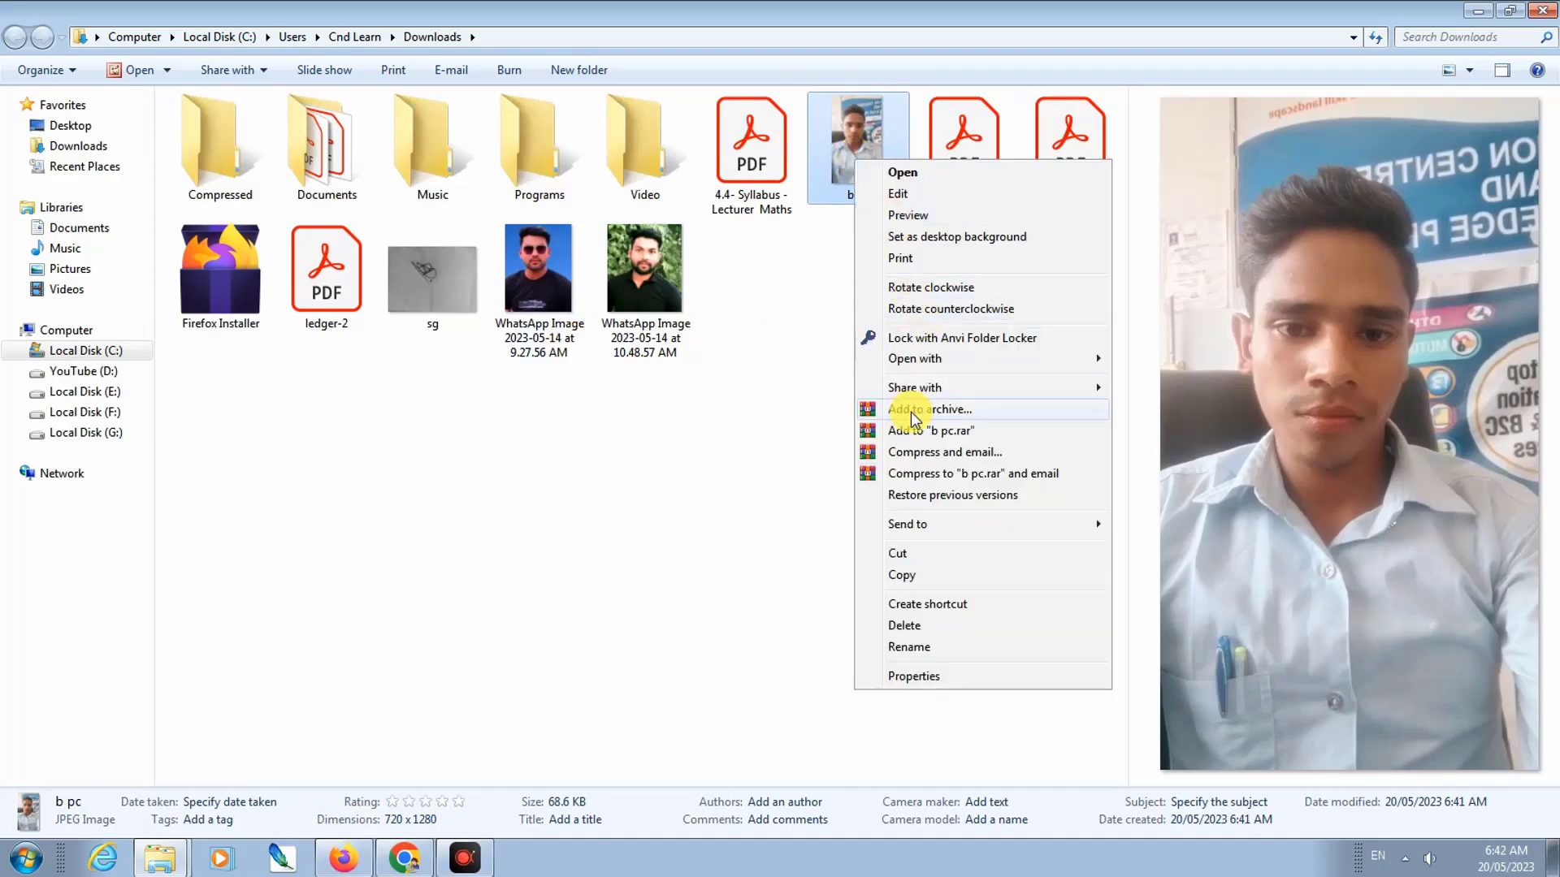
{"action": "mouse_move", "coordinate": [910, 368]}
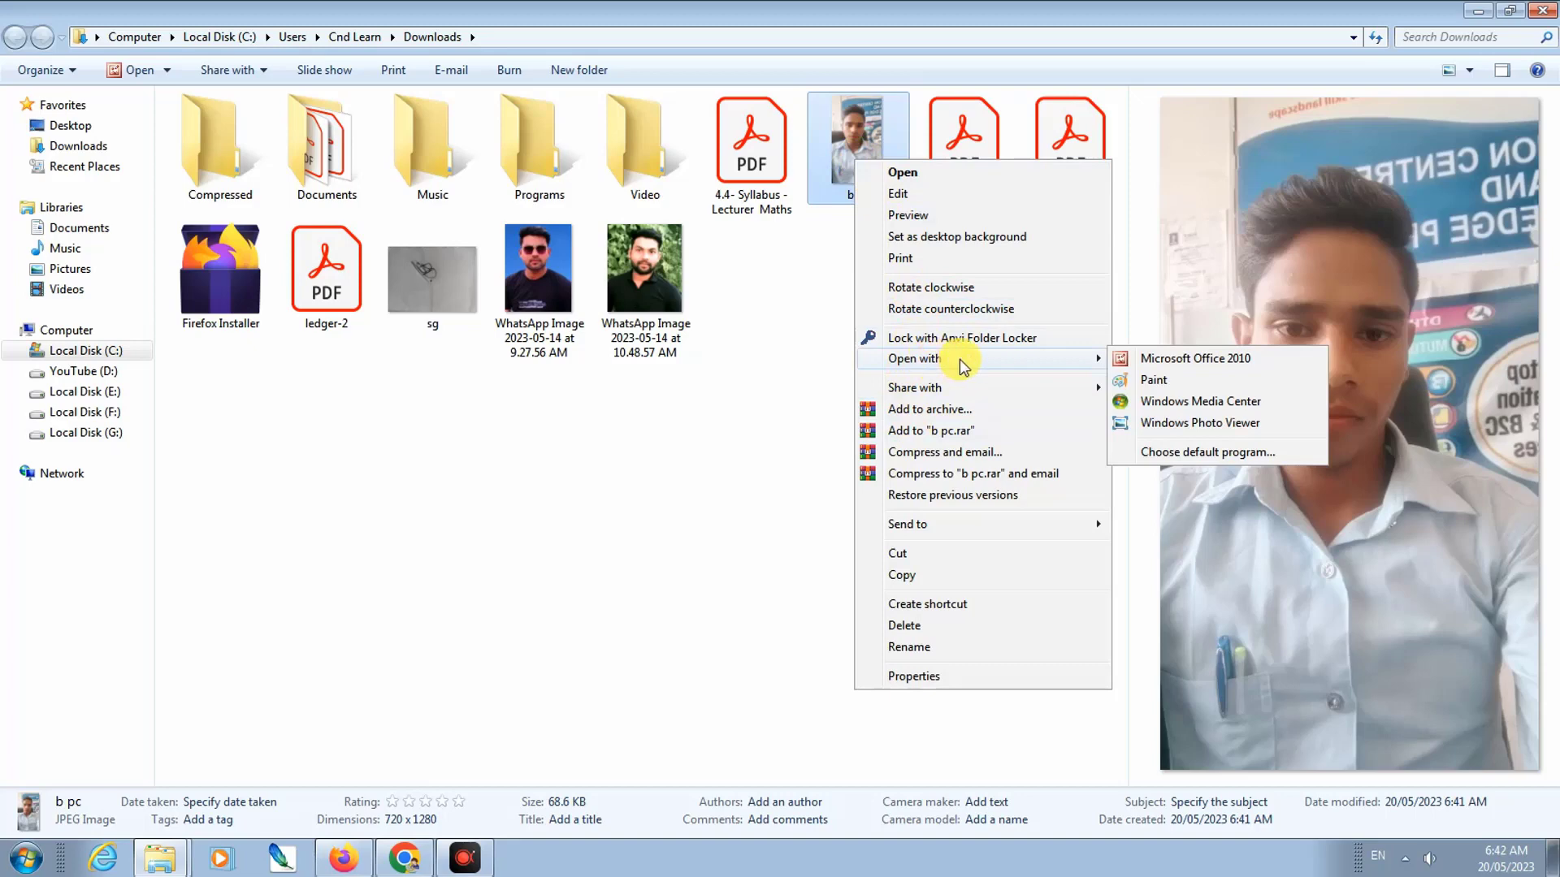
Step: Open b pc in Office Picture Manager, crop the bottom to 715 x 1144 pixels, and save
{"action": "left_click", "coordinate": [1196, 365]}
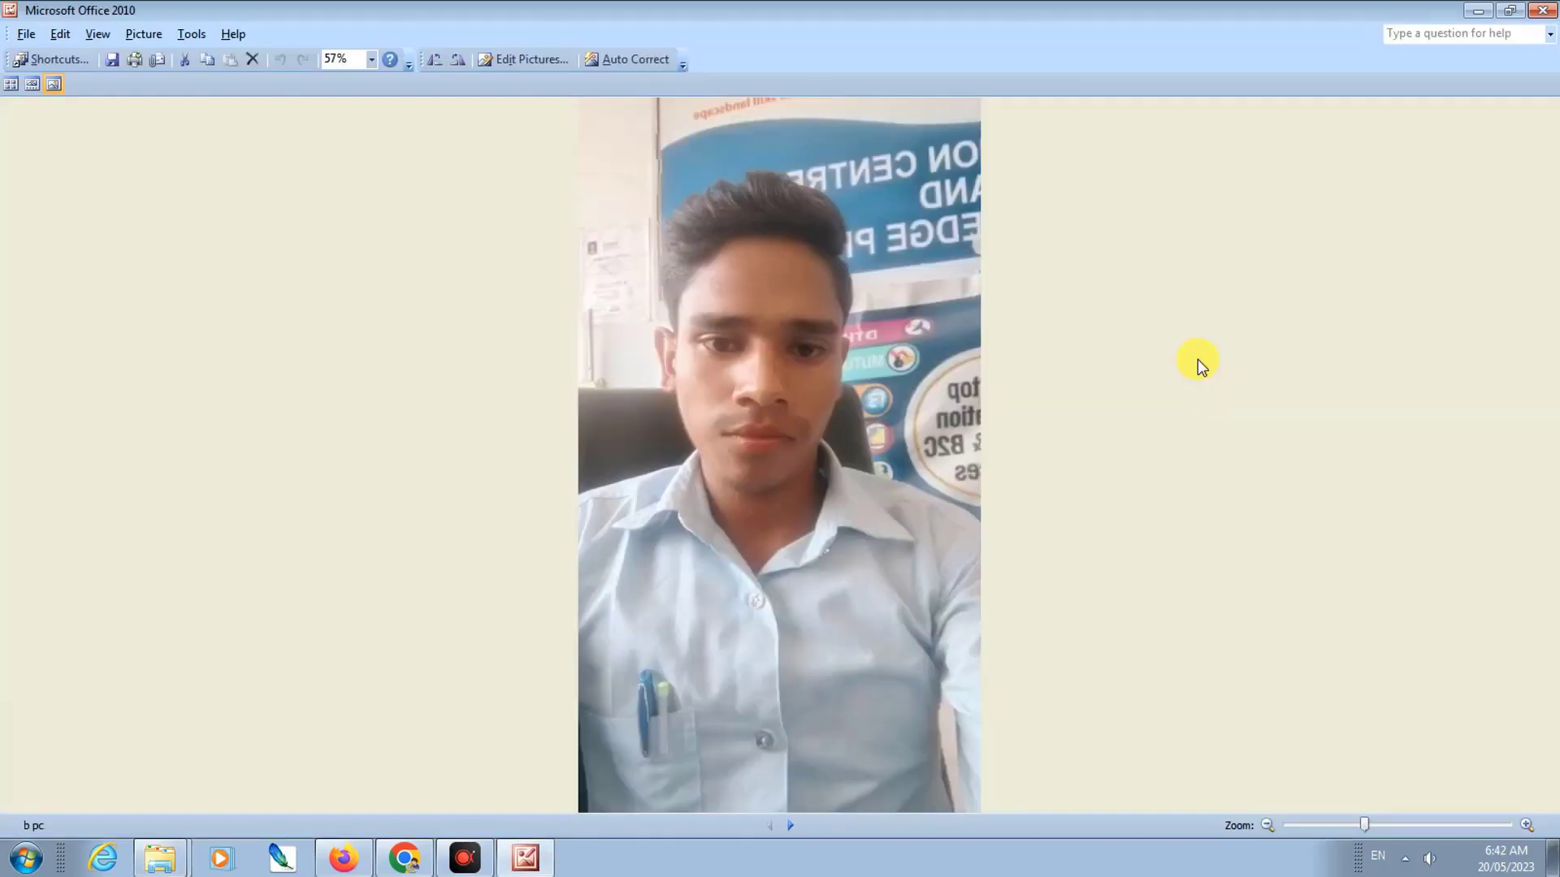
{"action": "left_click", "coordinate": [645, 61]}
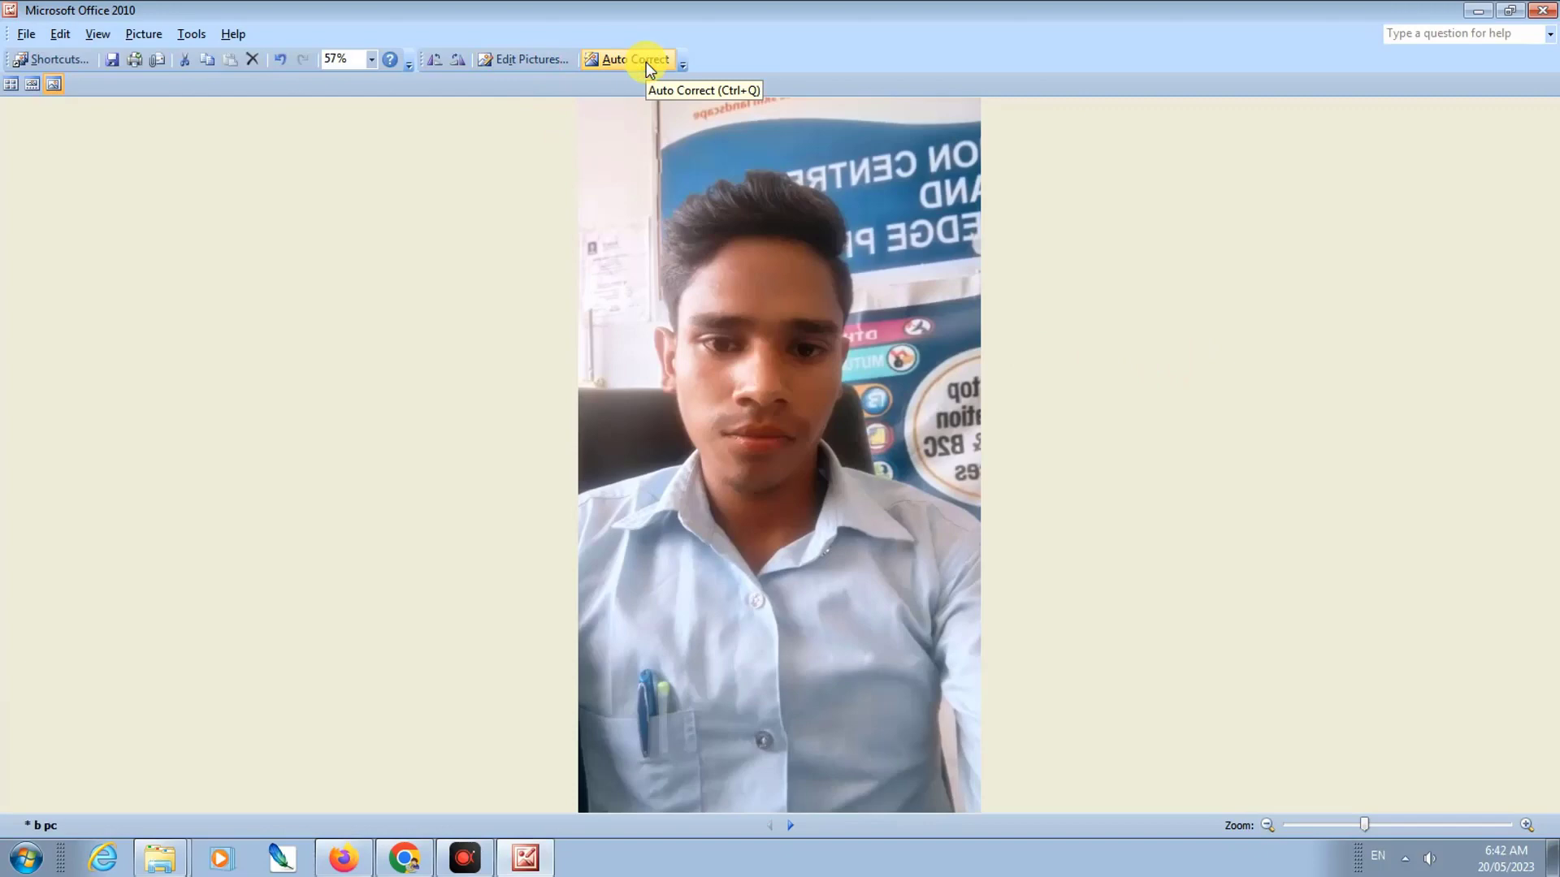
{"action": "key", "text": "ctrl+z"}
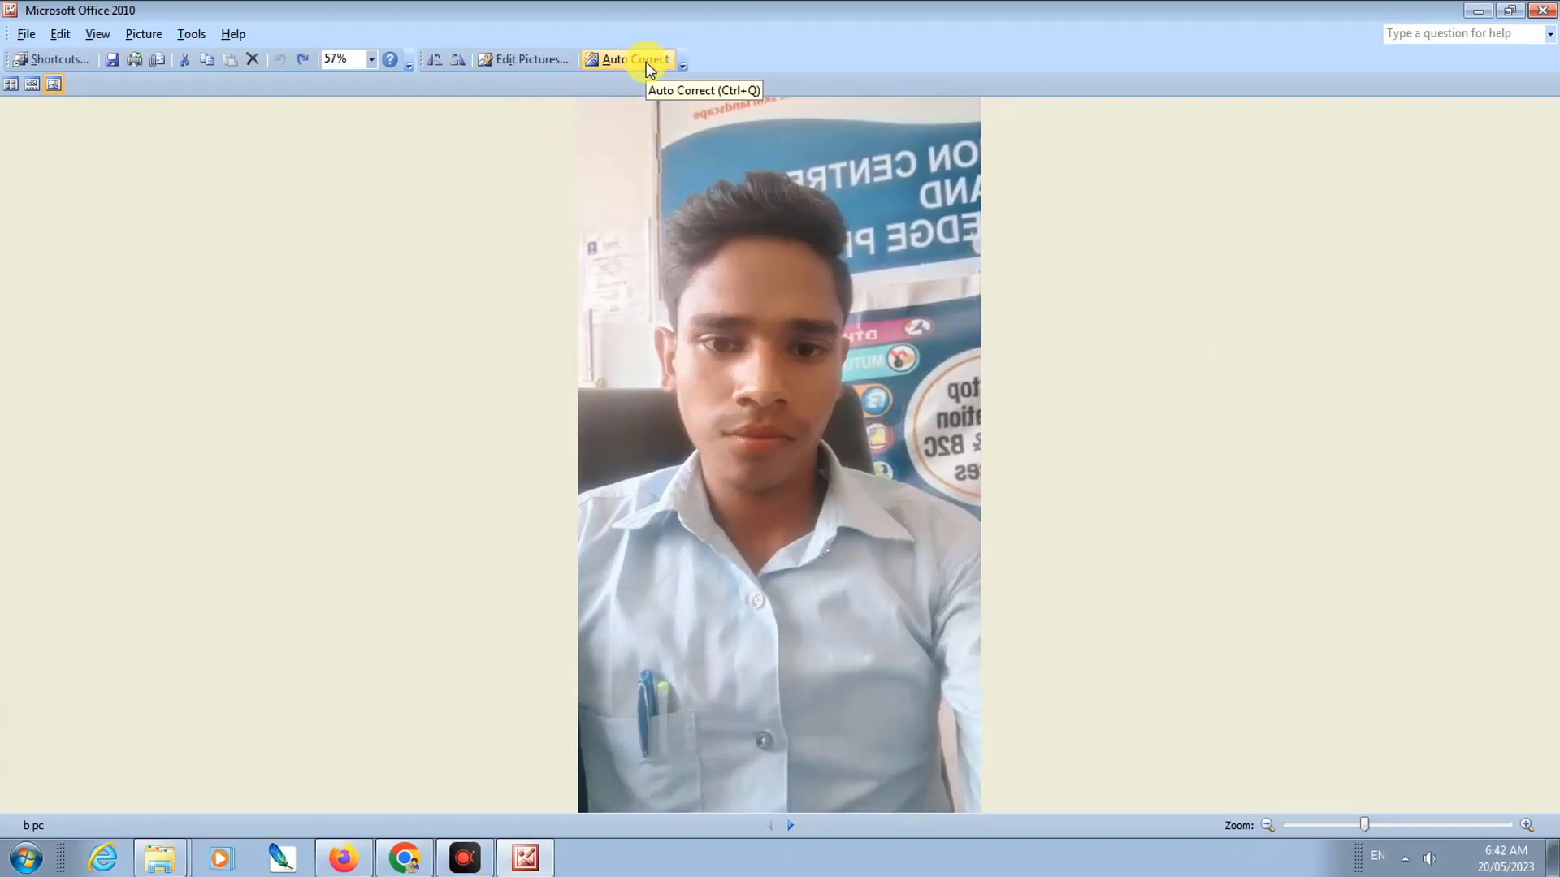
{"action": "left_click", "coordinate": [134, 36]}
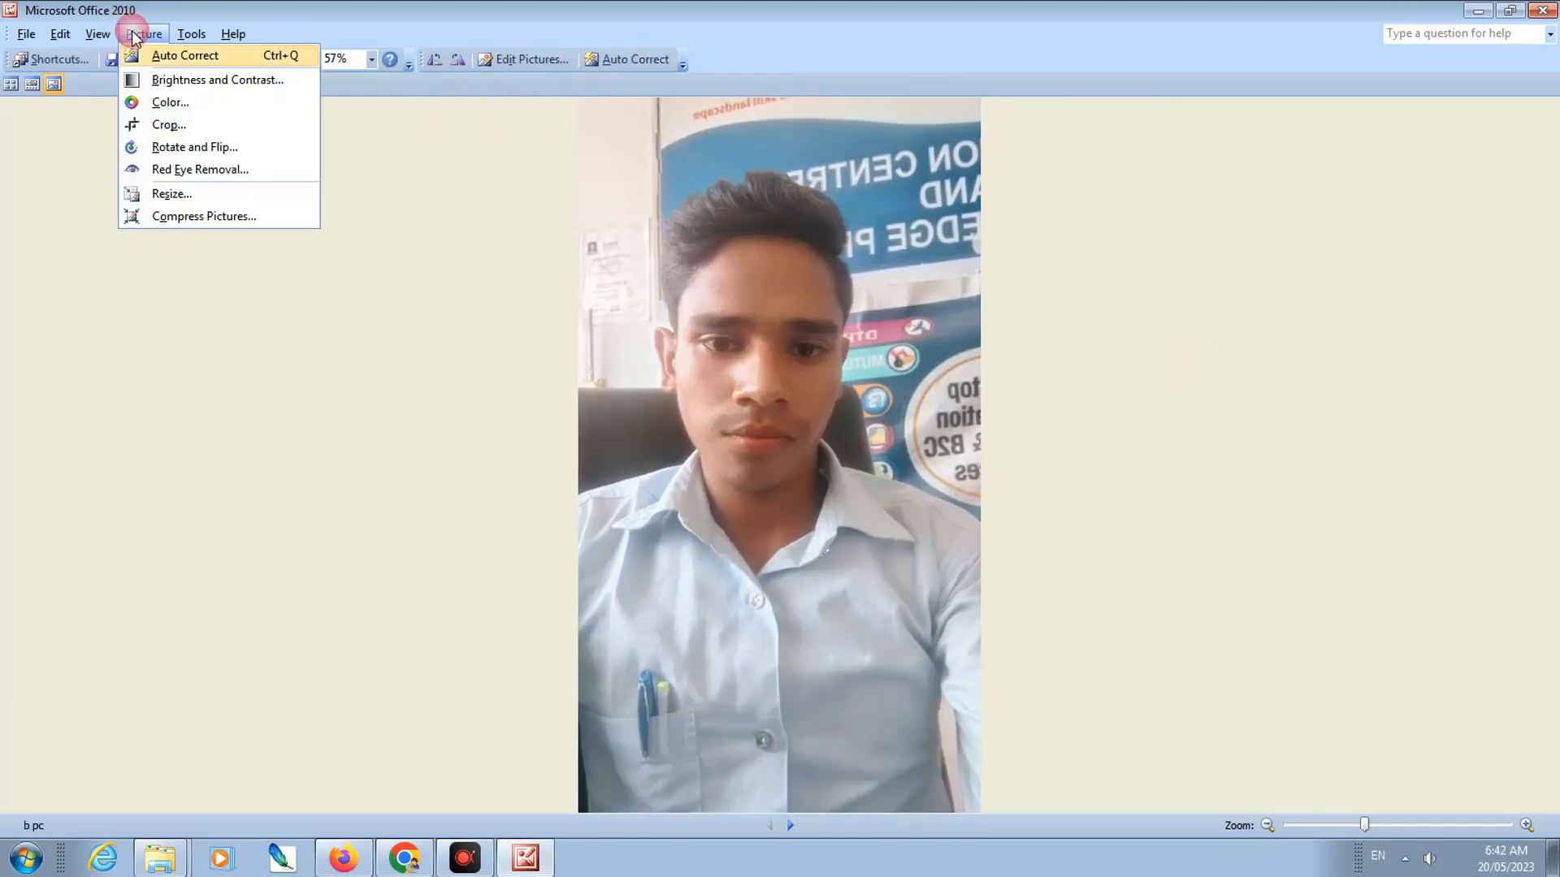
{"action": "left_click", "coordinate": [168, 130]}
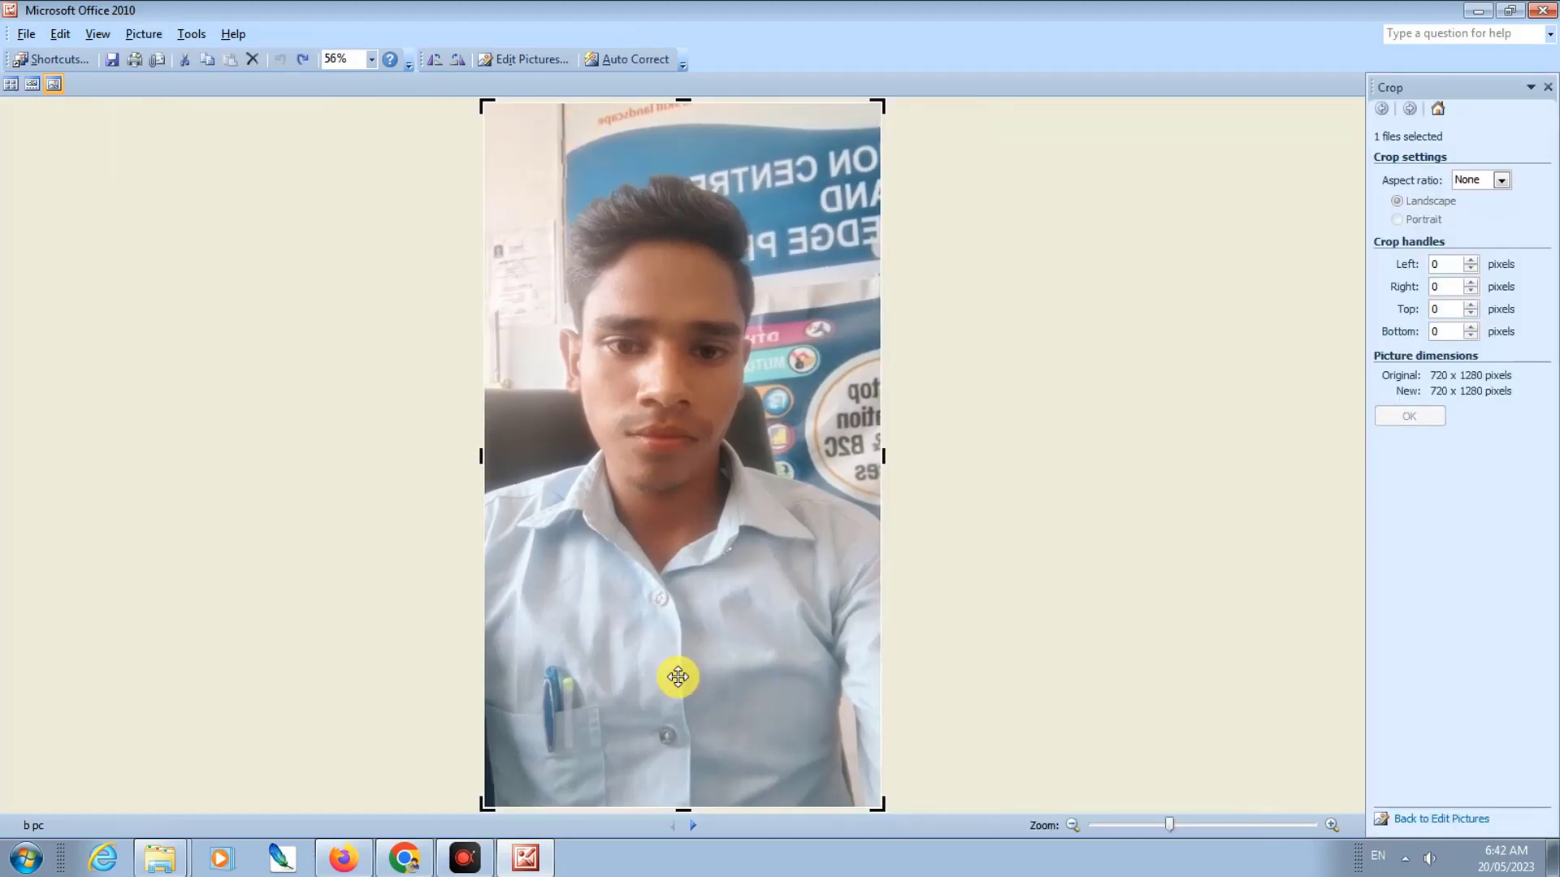
{"action": "left_click_drag", "start_coordinate": [871, 806], "coordinate": [874, 735]}
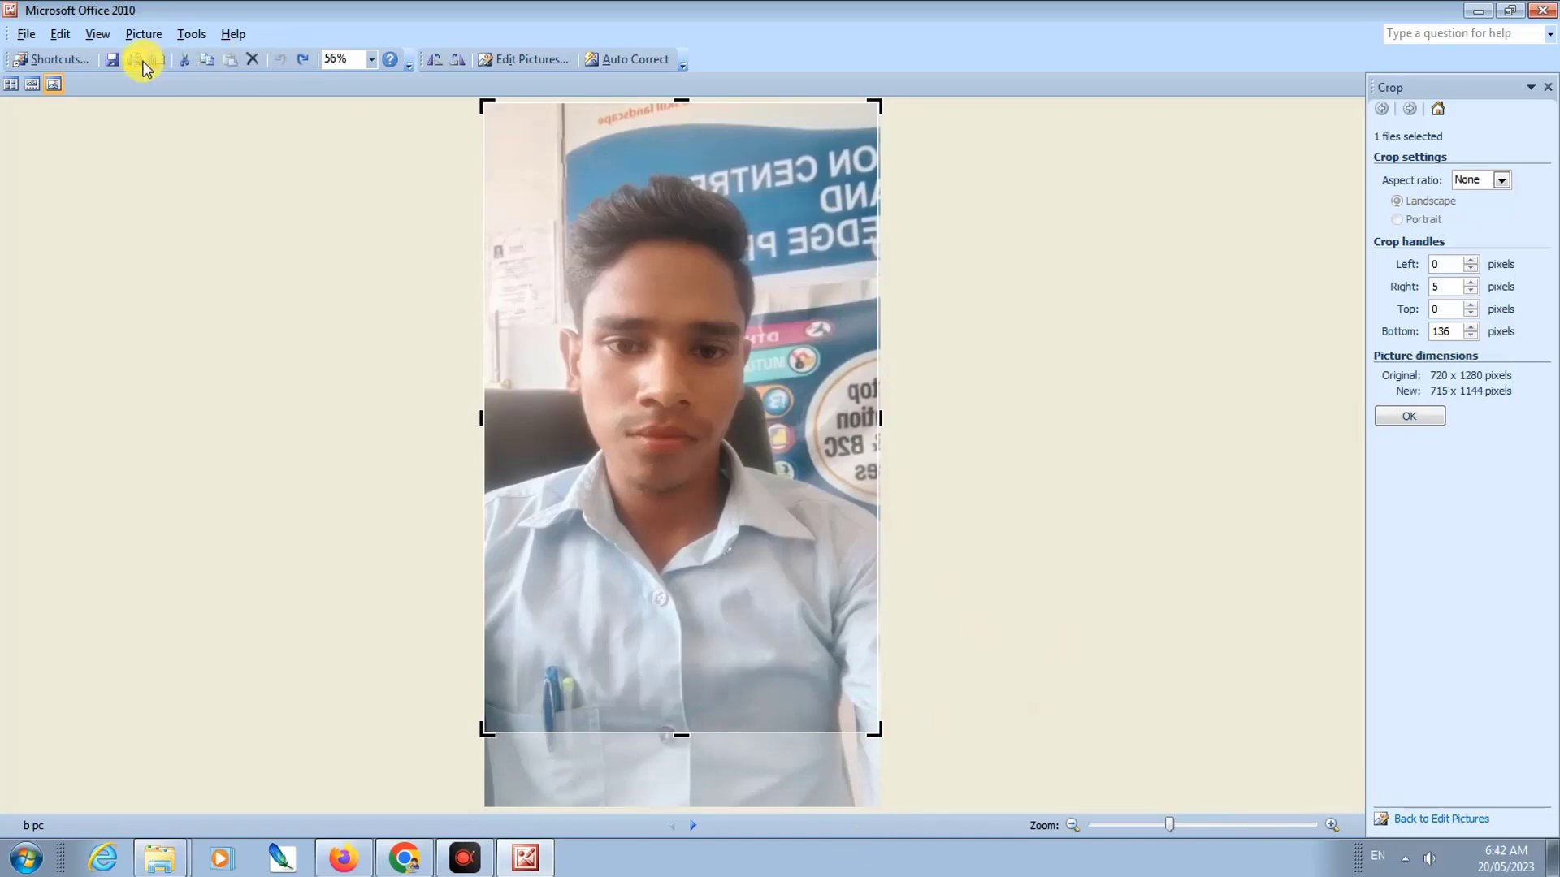
{"action": "left_click", "coordinate": [113, 60]}
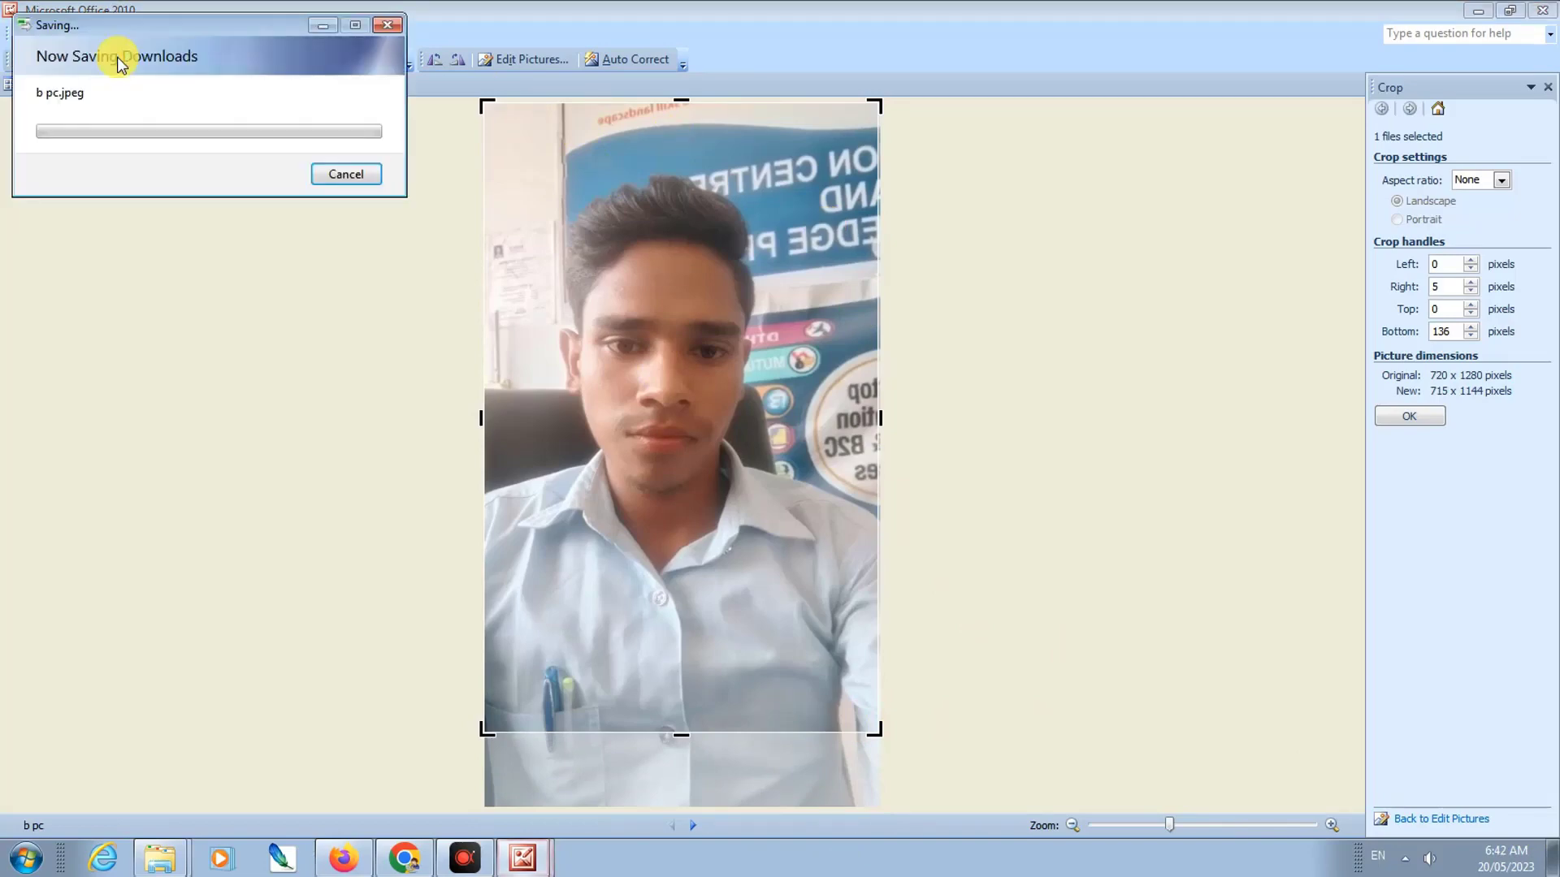
Step: Rotate the sg signature picture left to portrait and save it
{"action": "left_click", "coordinate": [11, 85]}
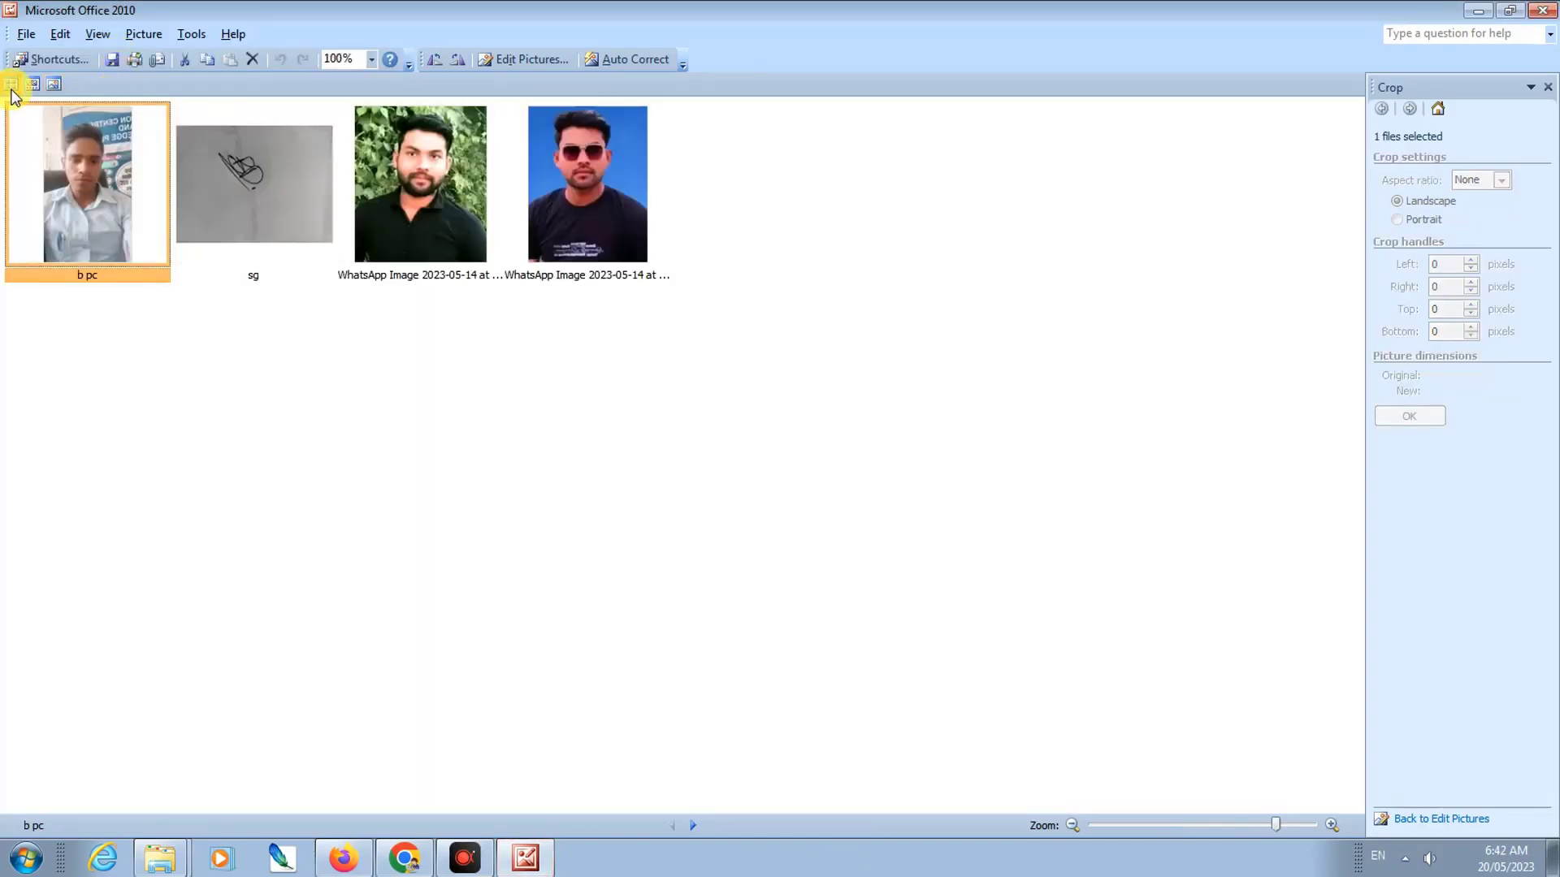
{"action": "left_click", "coordinate": [286, 216]}
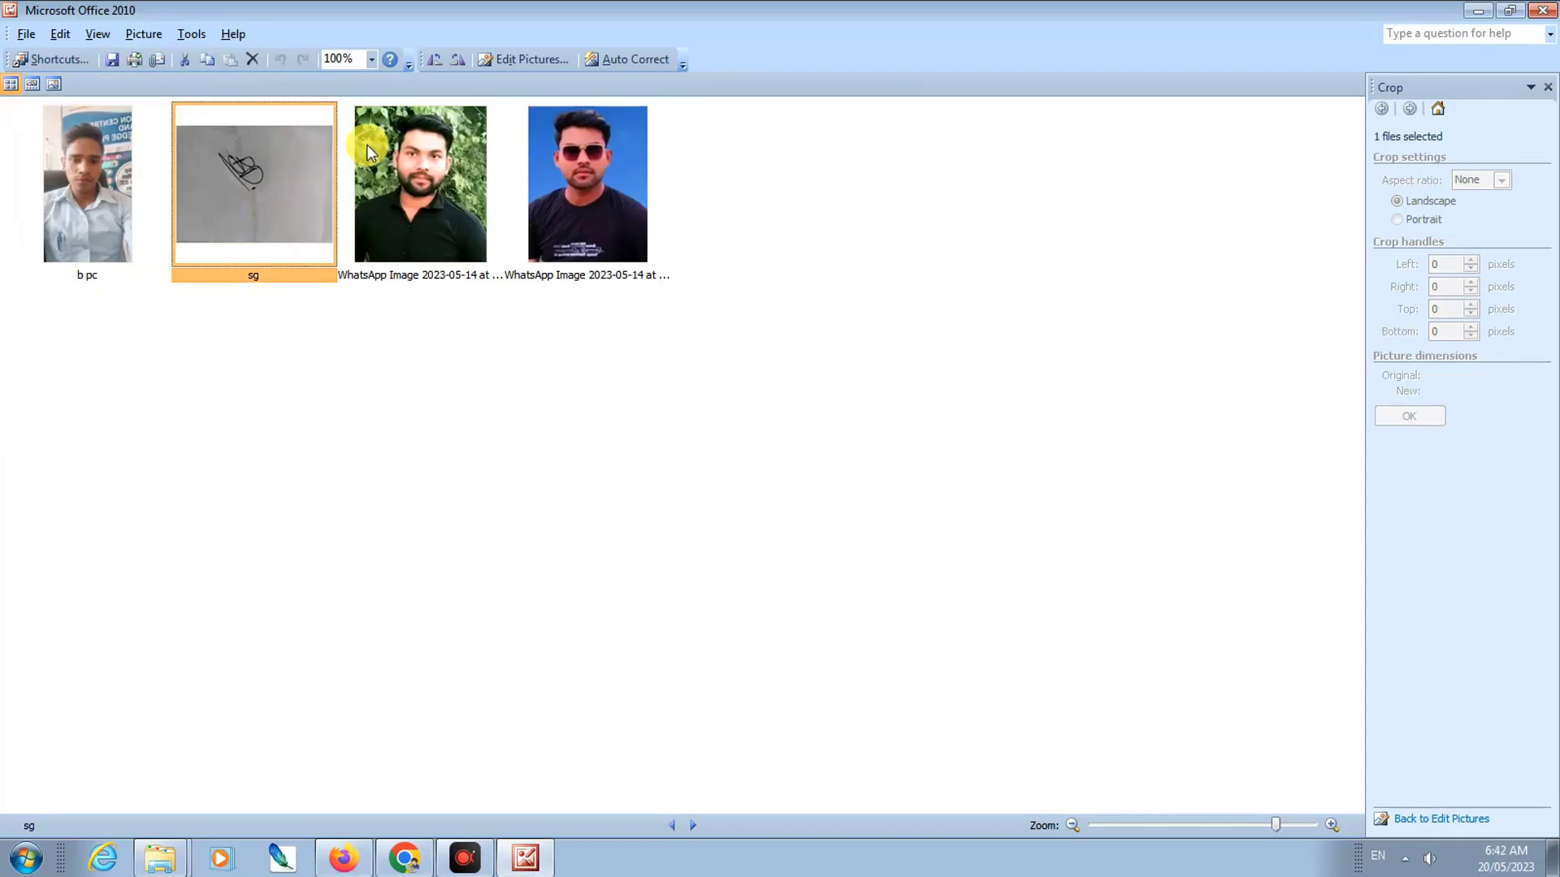
{"action": "left_click", "coordinate": [436, 62]}
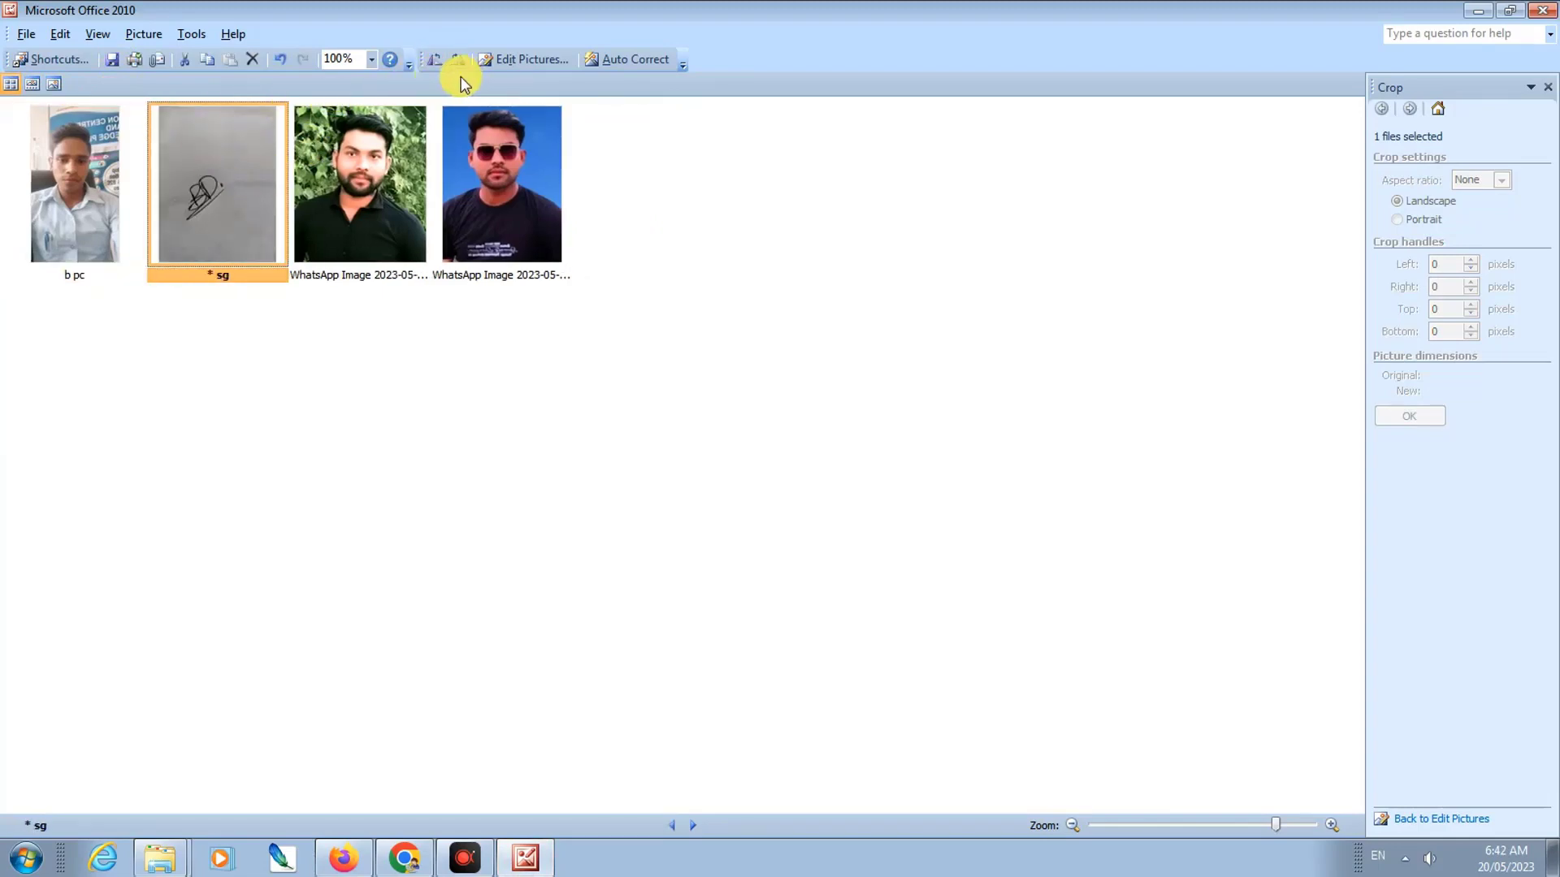
{"action": "left_click", "coordinate": [617, 61]}
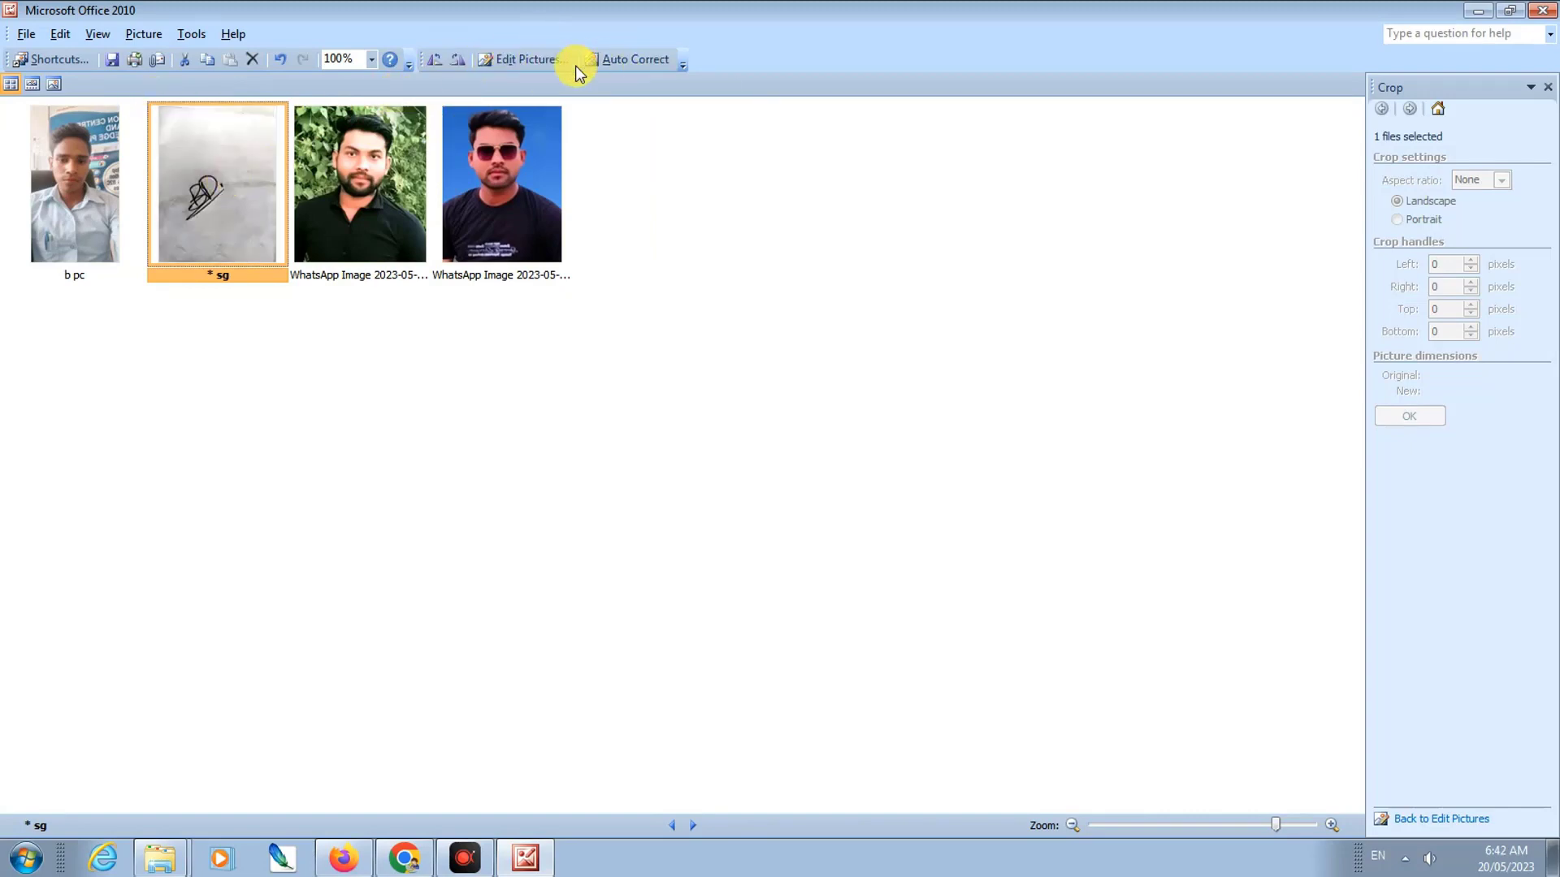
{"action": "key", "text": "ctrl+z"}
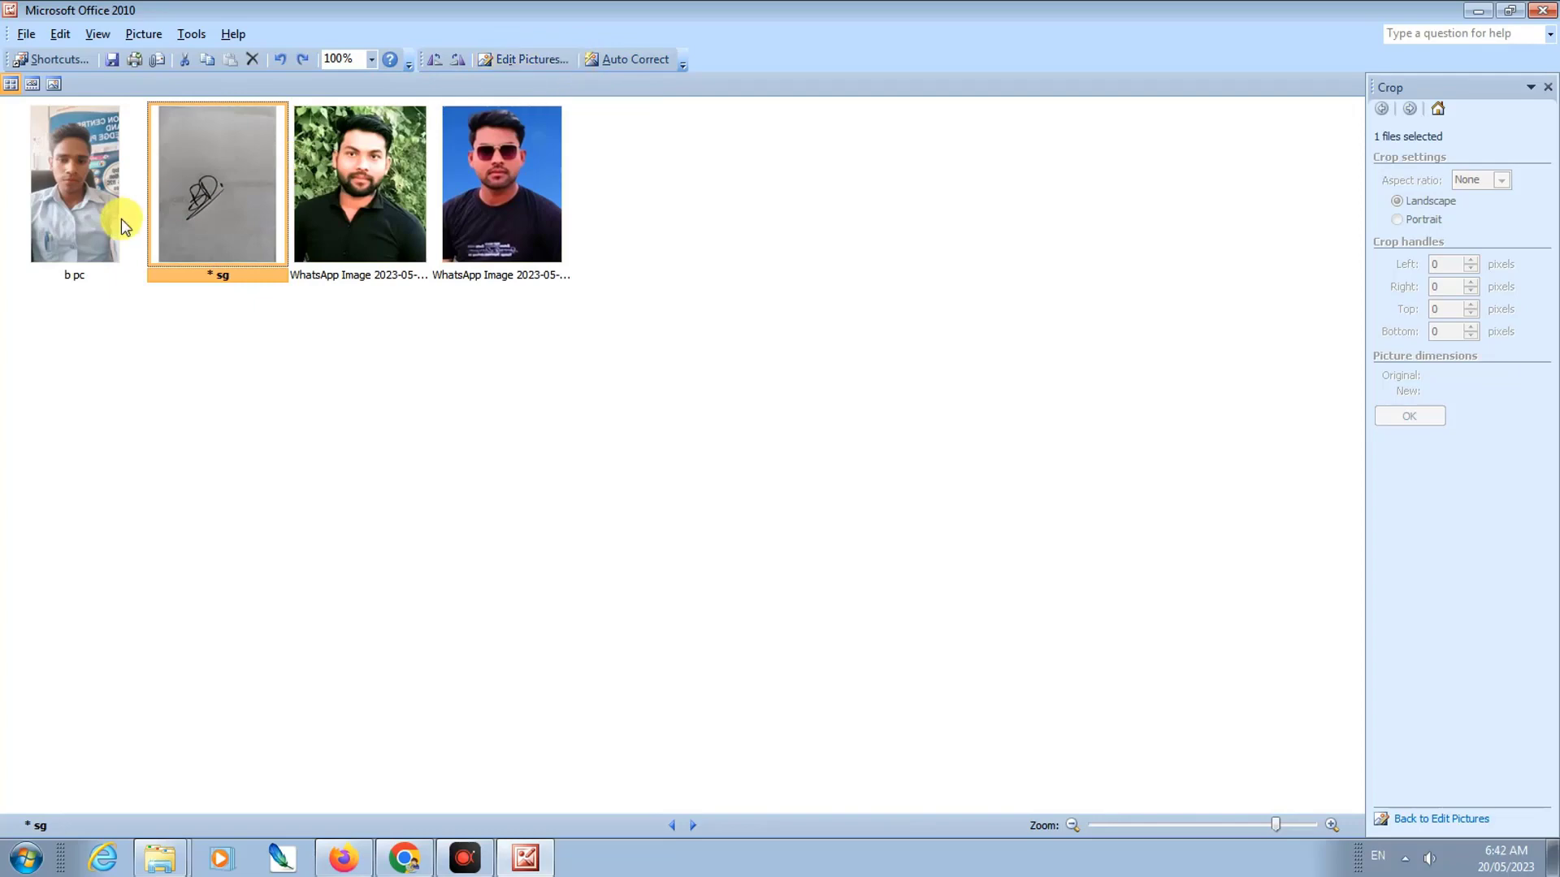
{"action": "left_click", "coordinate": [113, 61]}
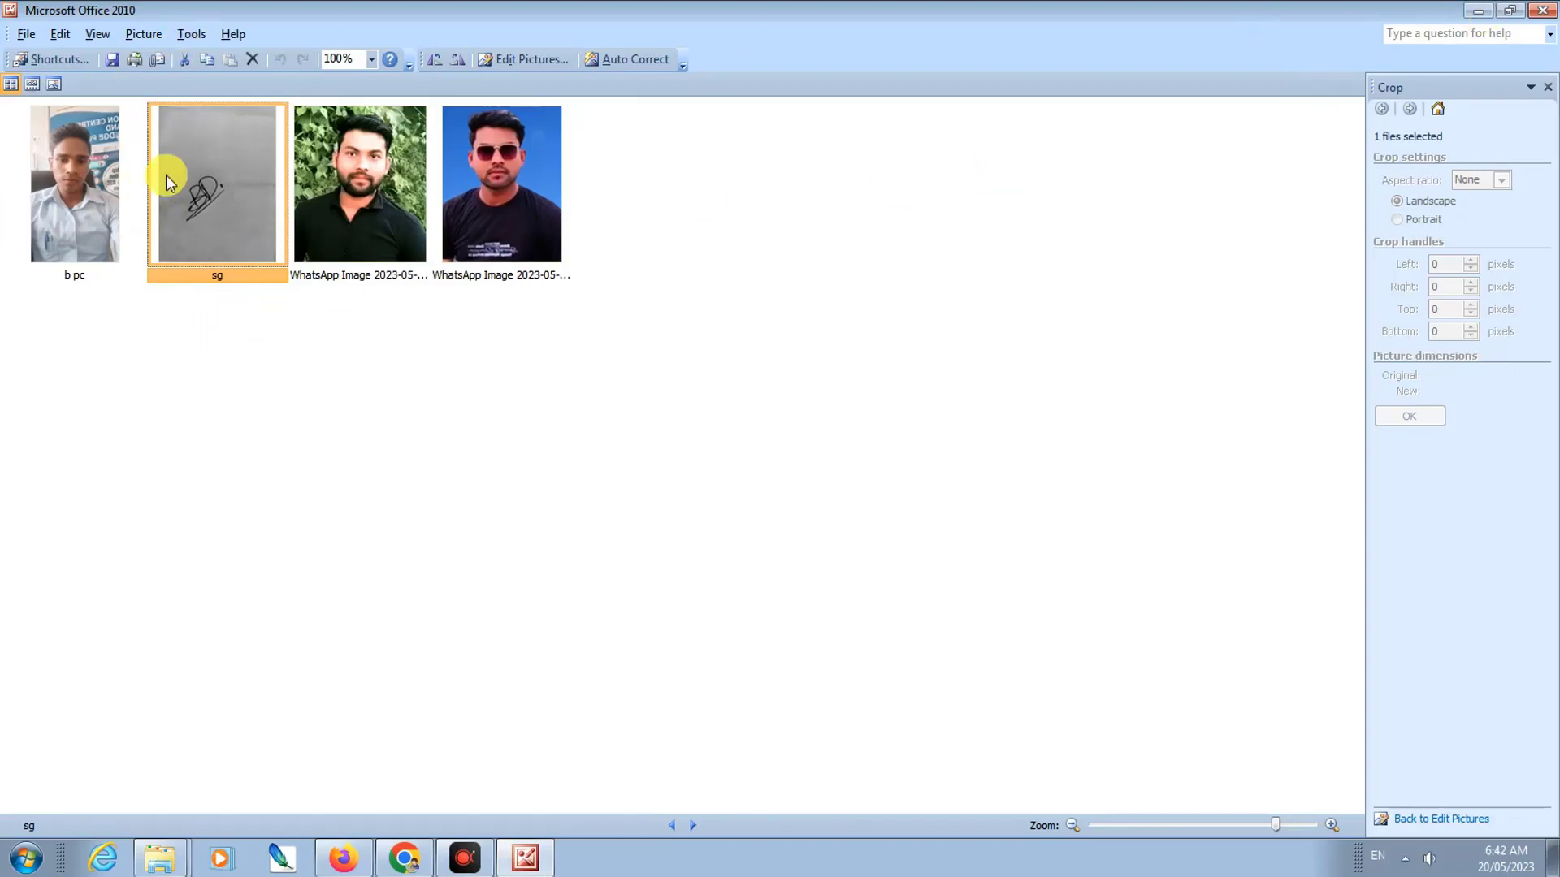
Step: Return from Picture Manager to Chrome and open a new tab
{"action": "left_click", "coordinate": [1488, 13]}
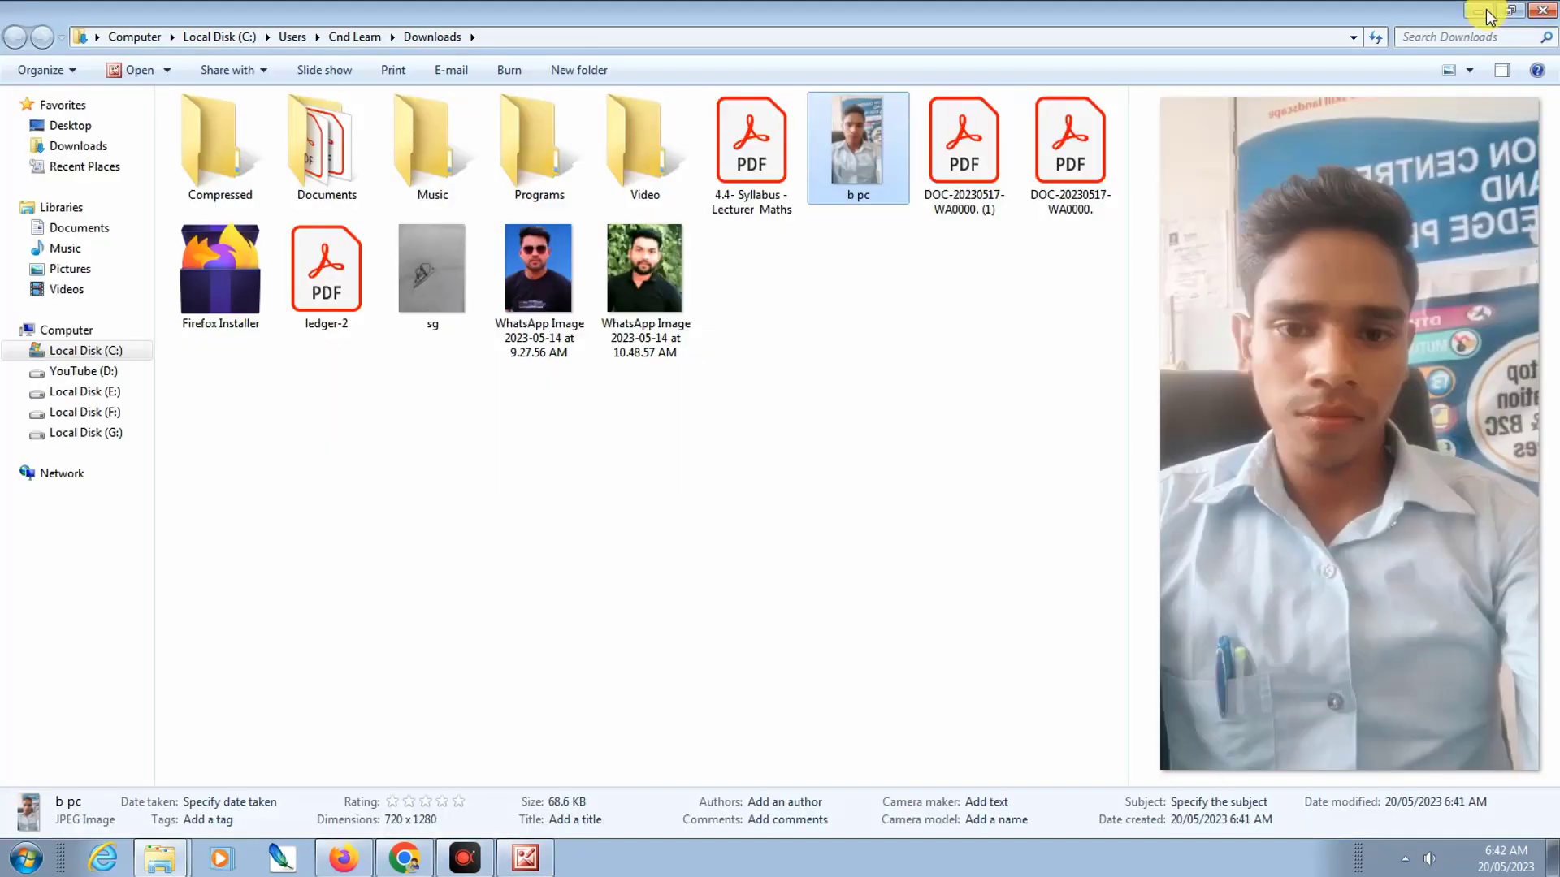
{"action": "left_click", "coordinate": [402, 859]}
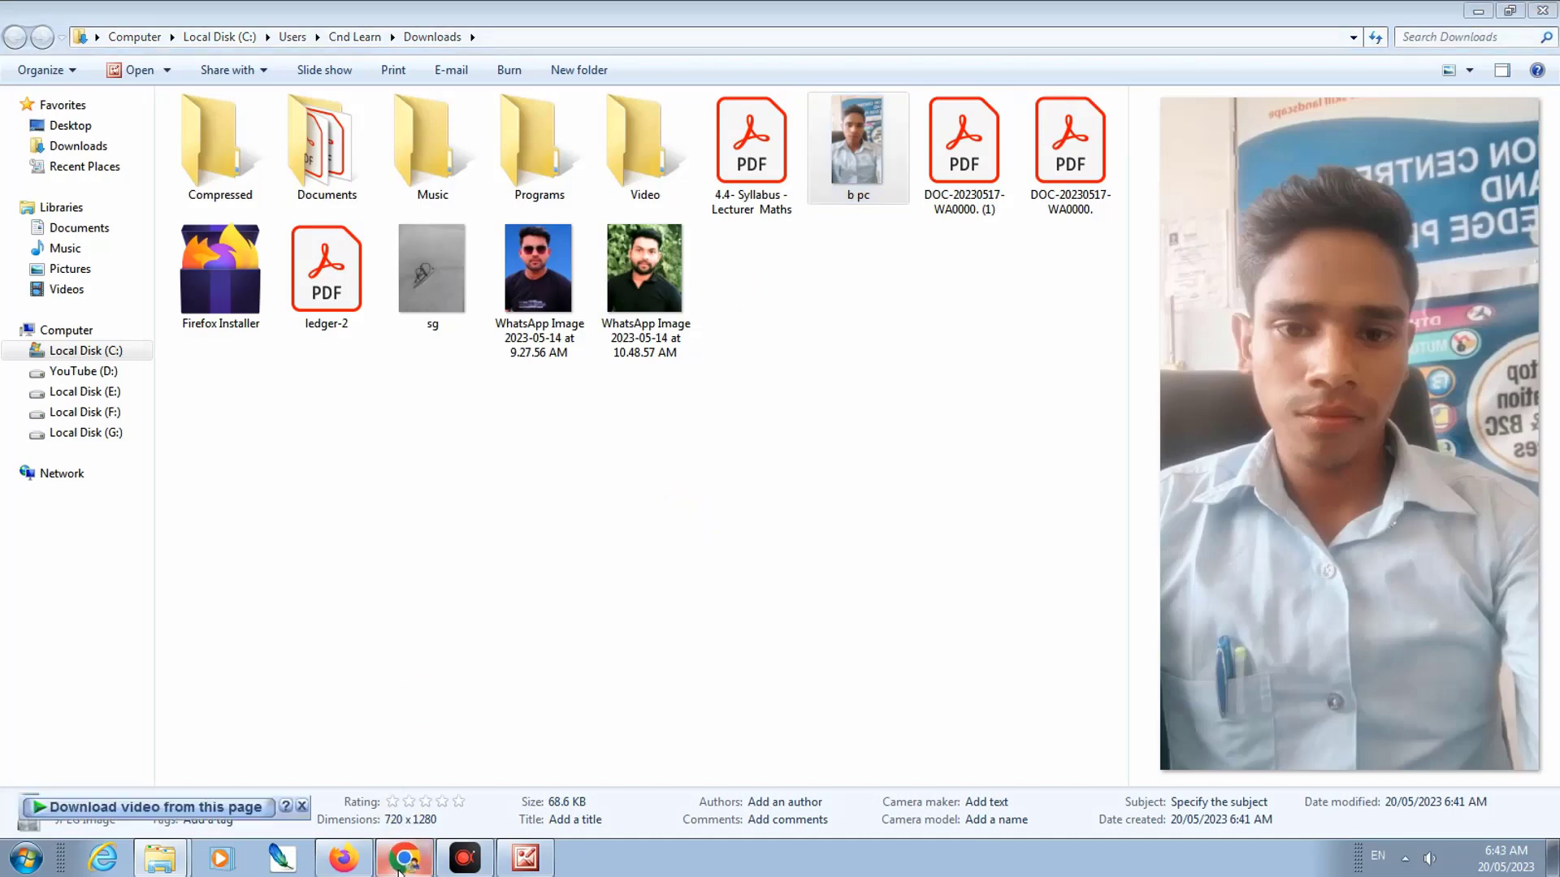
{"action": "left_click", "coordinate": [730, 16]}
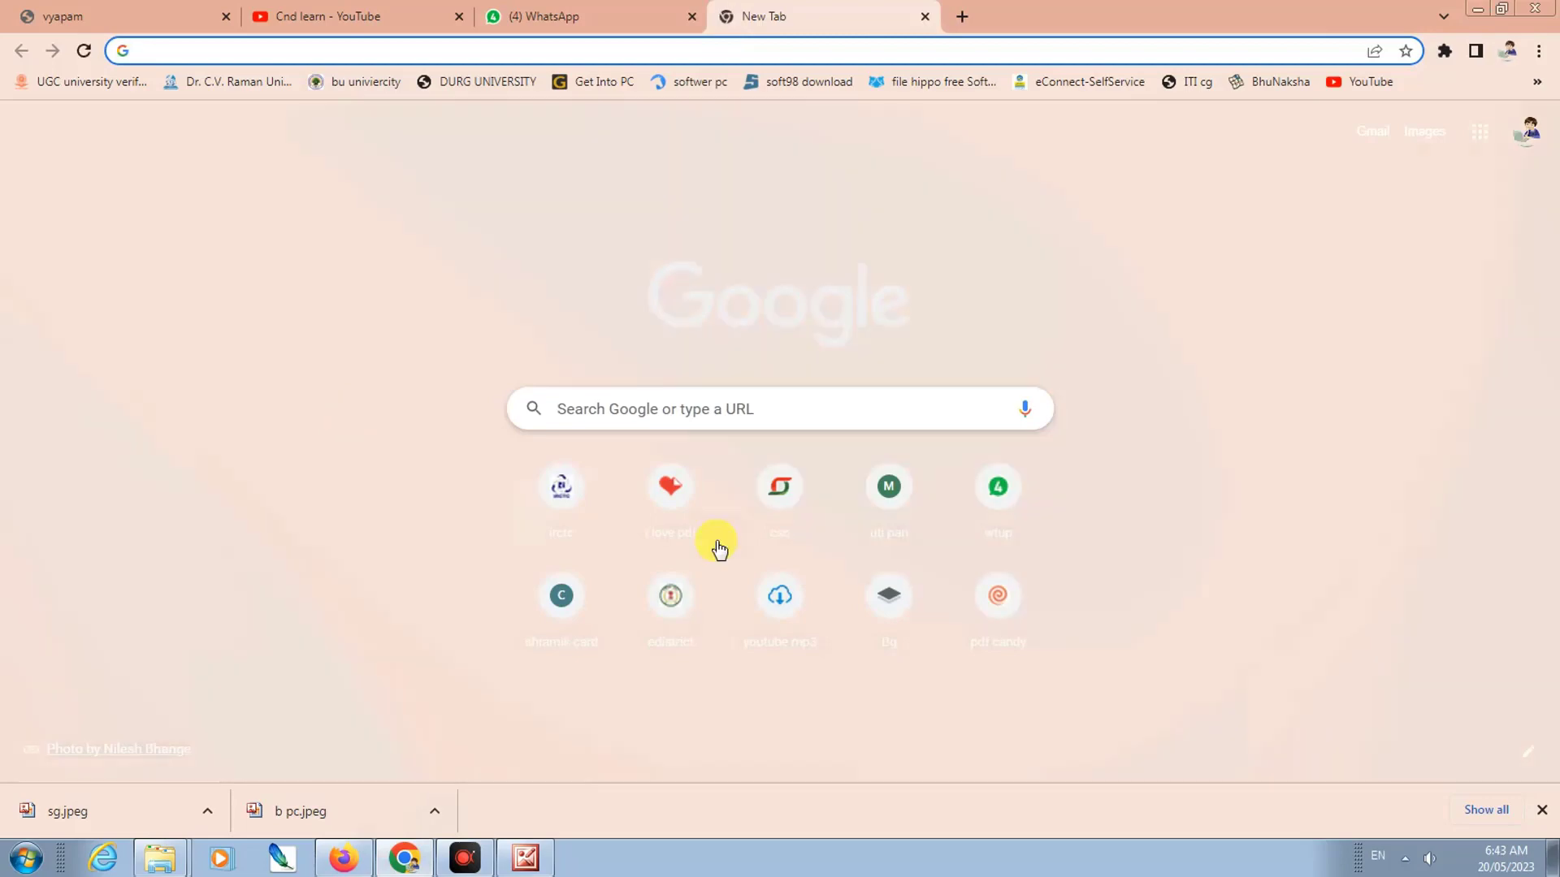
Step: Search 'gbg' for a background remover and go to remove.bg
{"action": "type", "text": "g"}
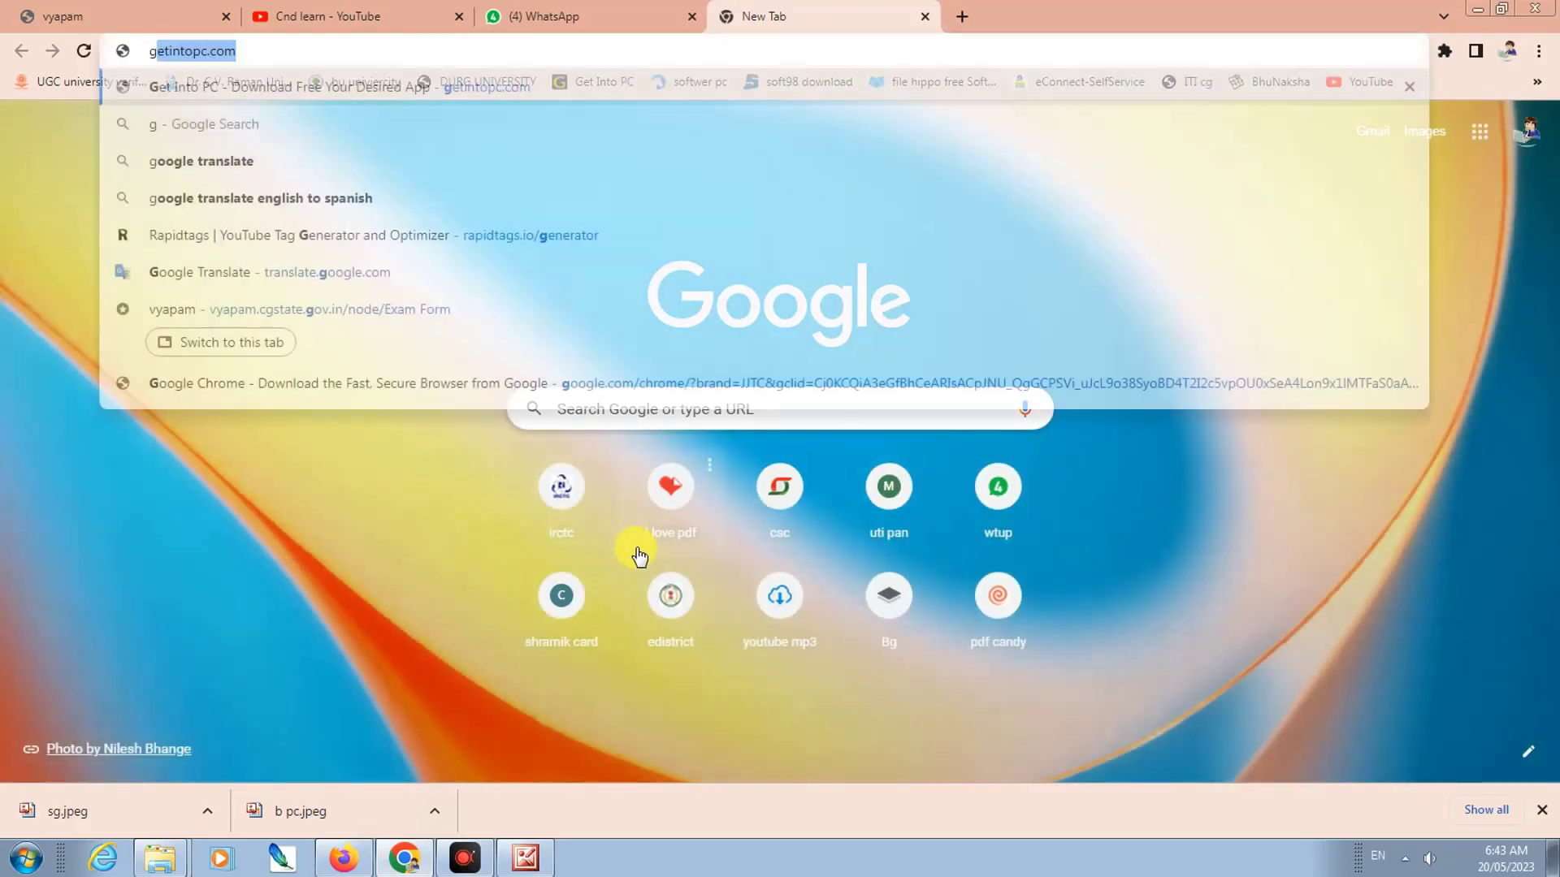
{"action": "type", "text": "bg"}
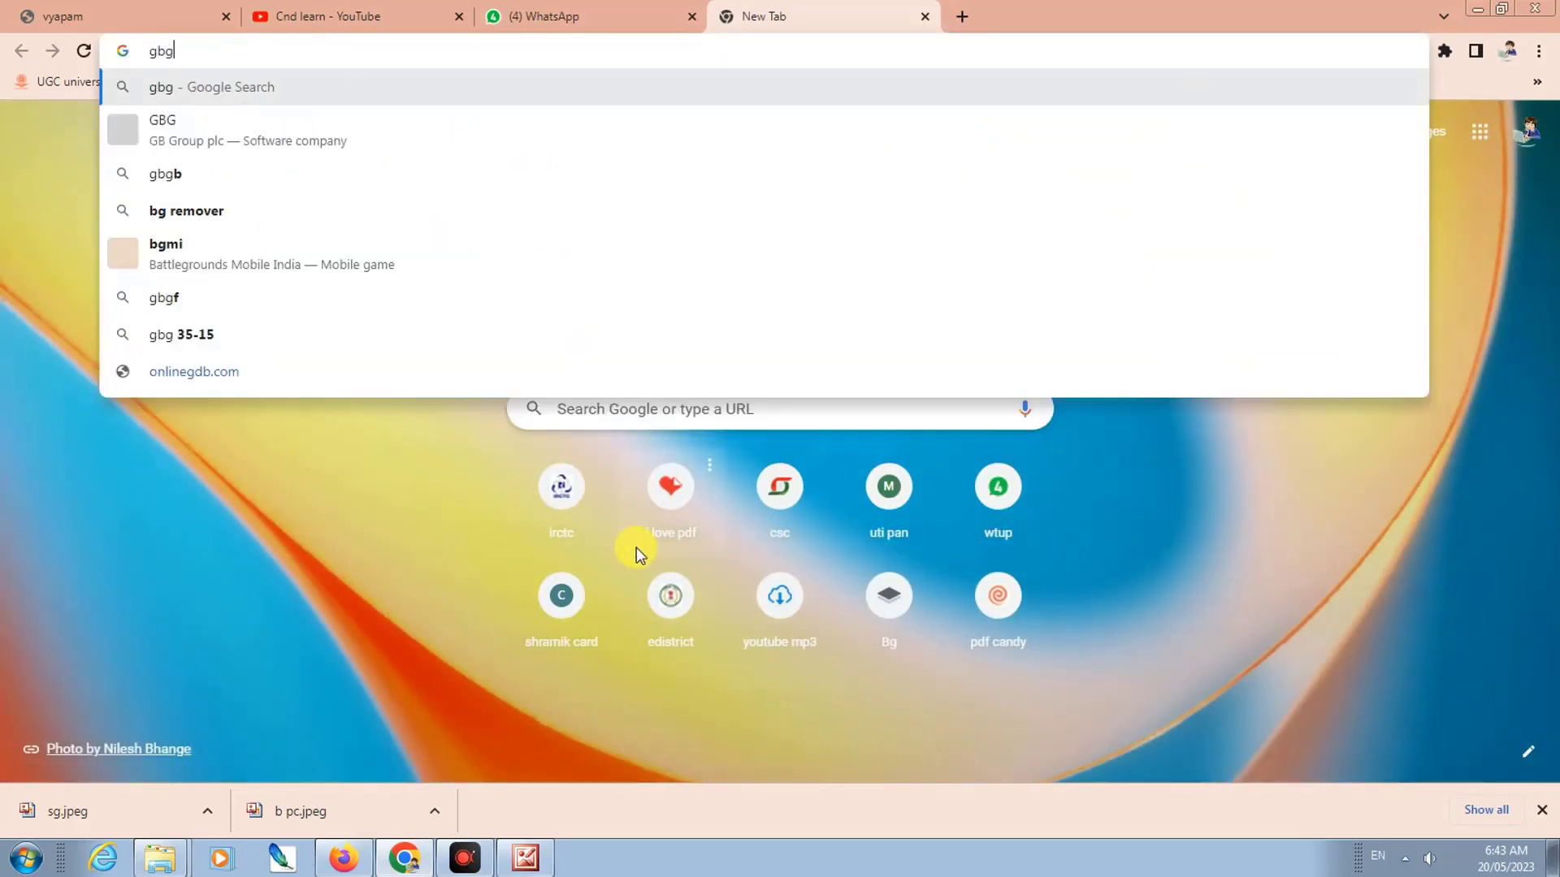
{"action": "left_click", "coordinate": [284, 212]}
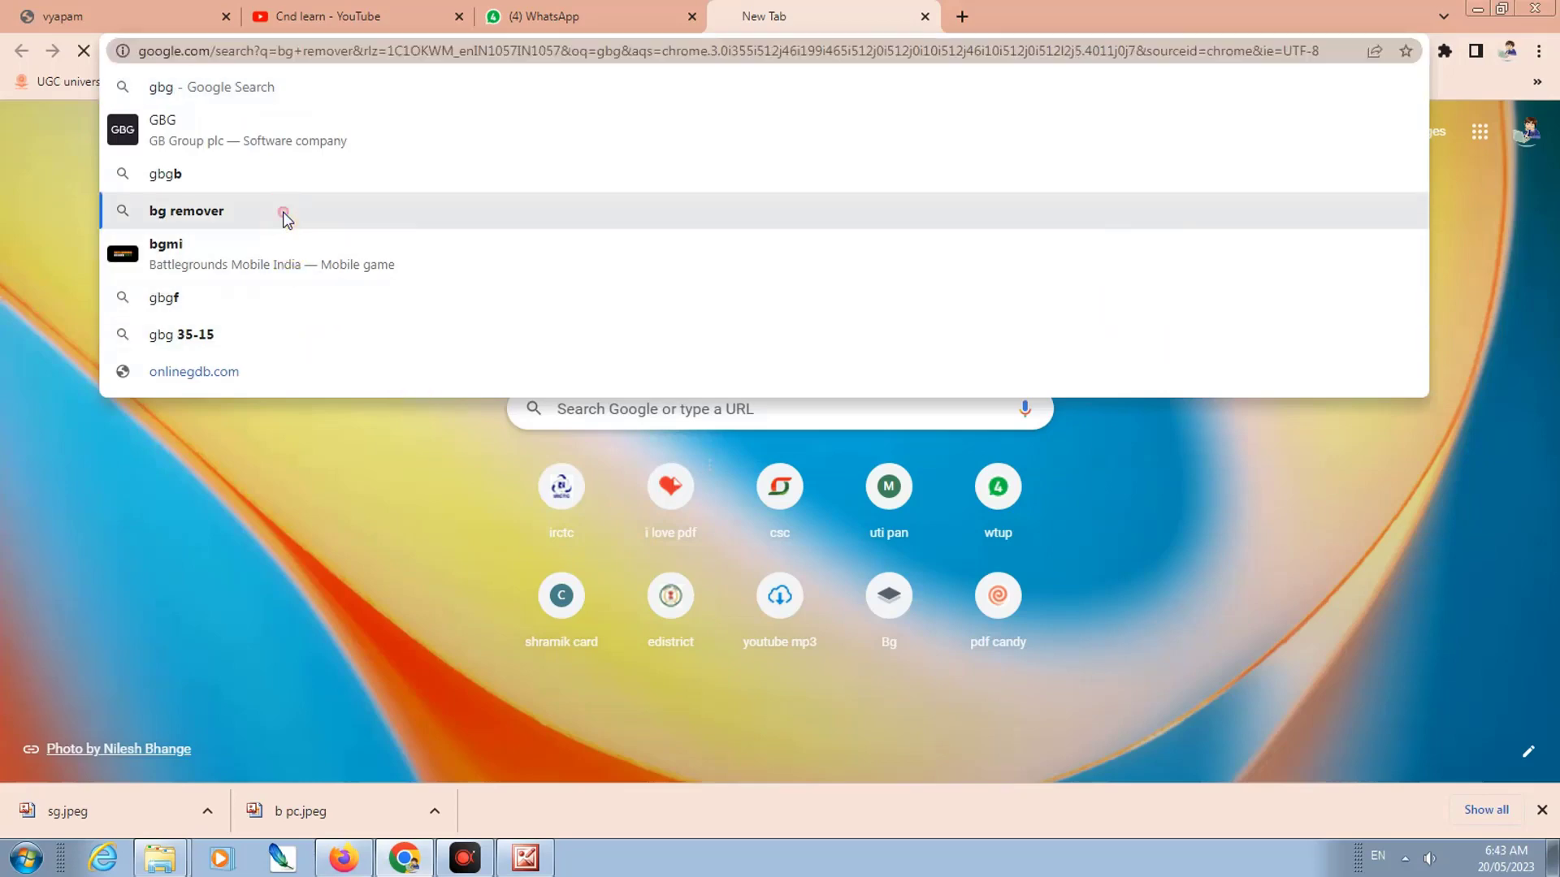
{"action": "left_click", "coordinate": [226, 375]}
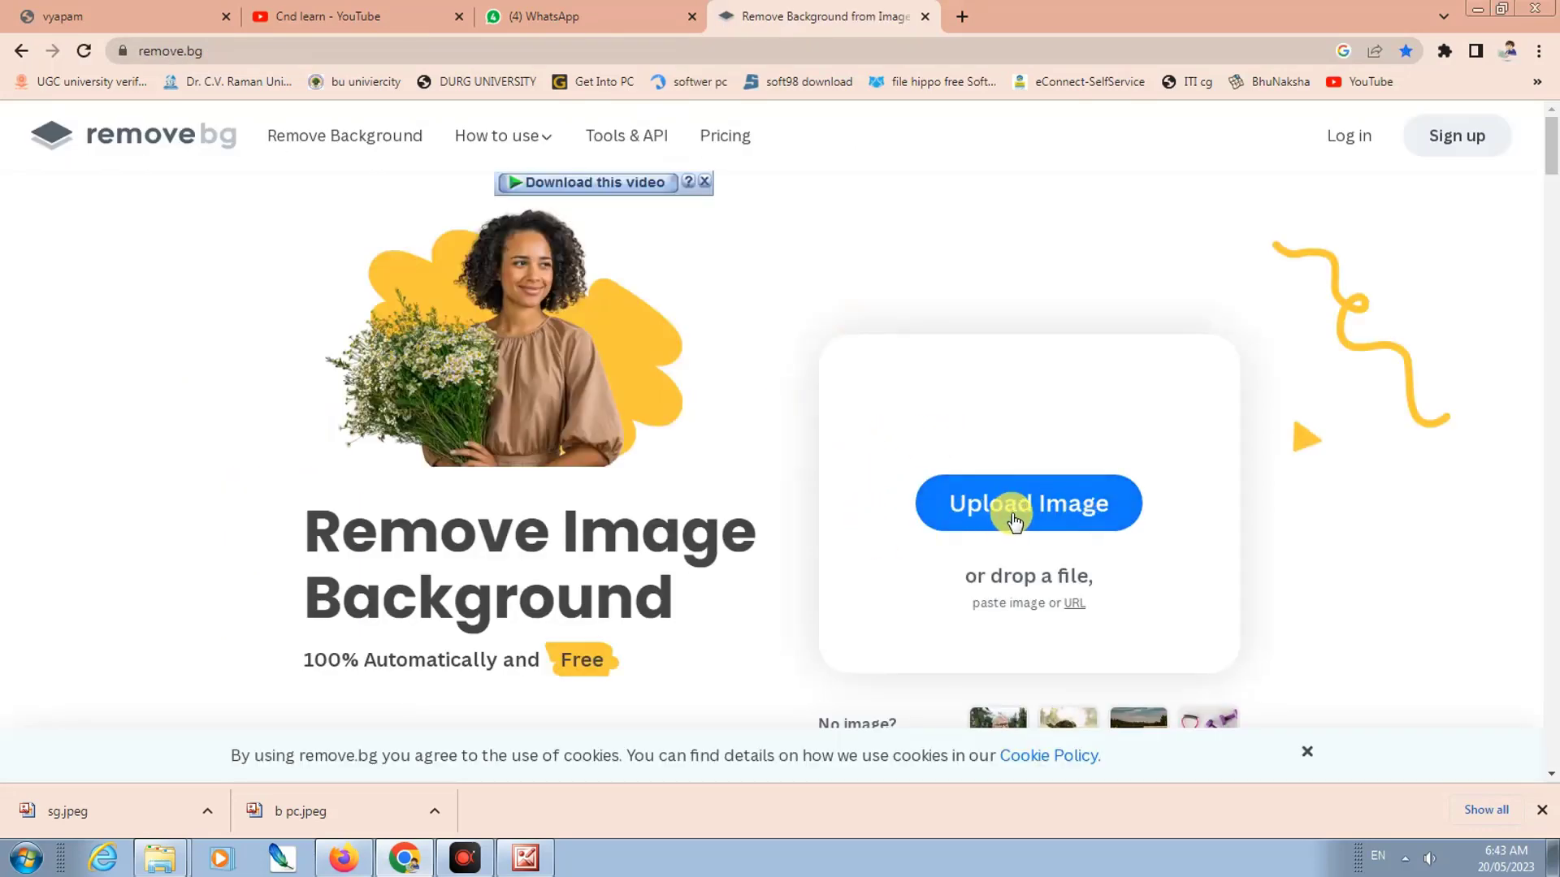
Step: Upload the b pc photo from Downloads to remove.bg
{"action": "left_click", "coordinate": [1013, 520]}
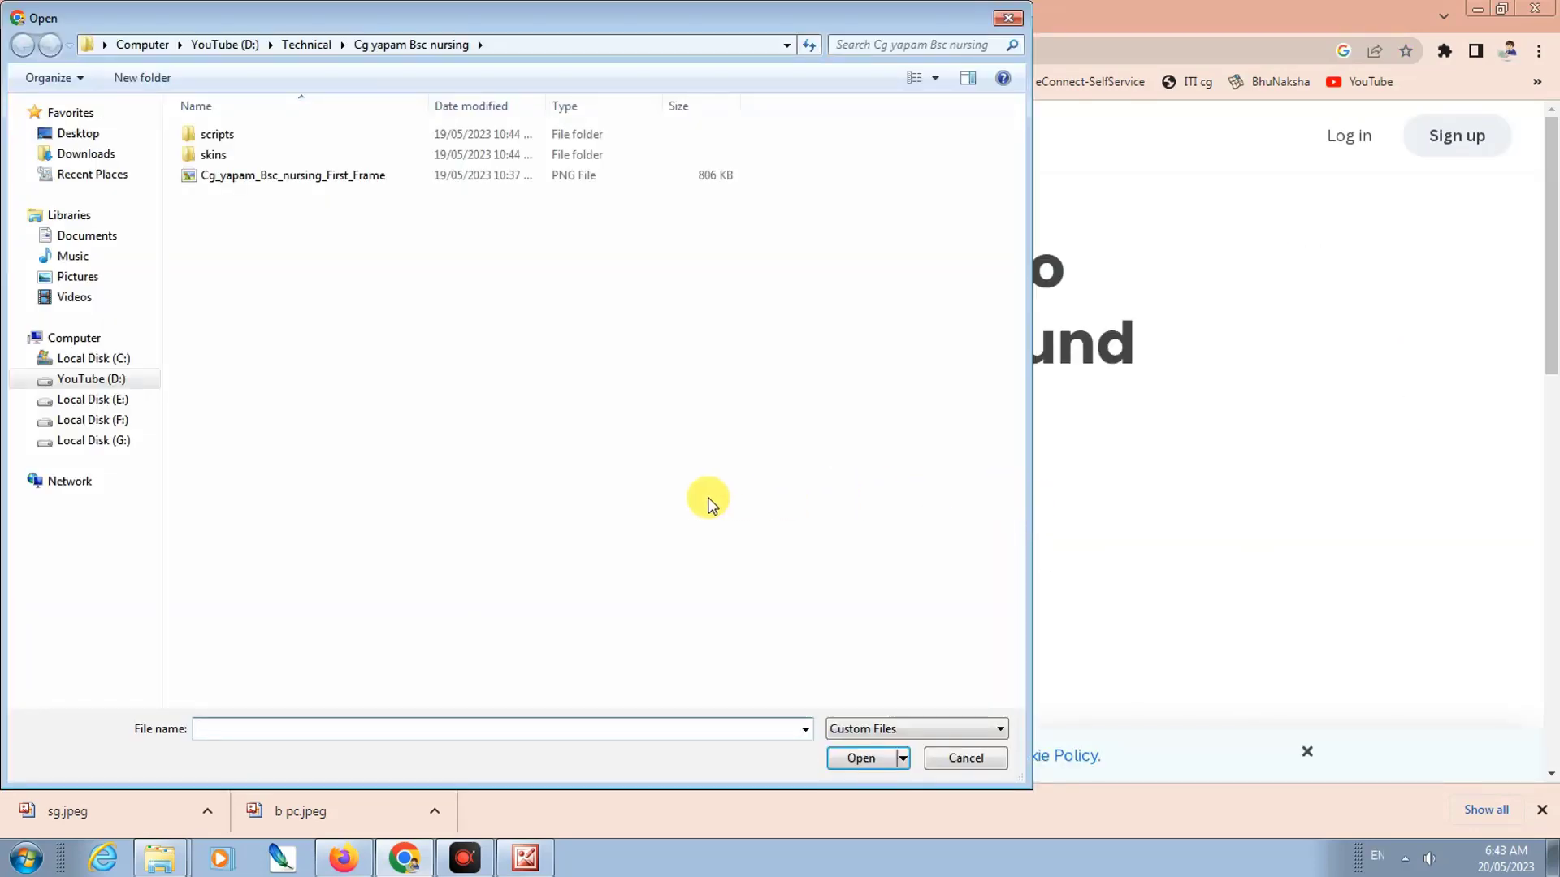
{"action": "left_click", "coordinate": [76, 154]}
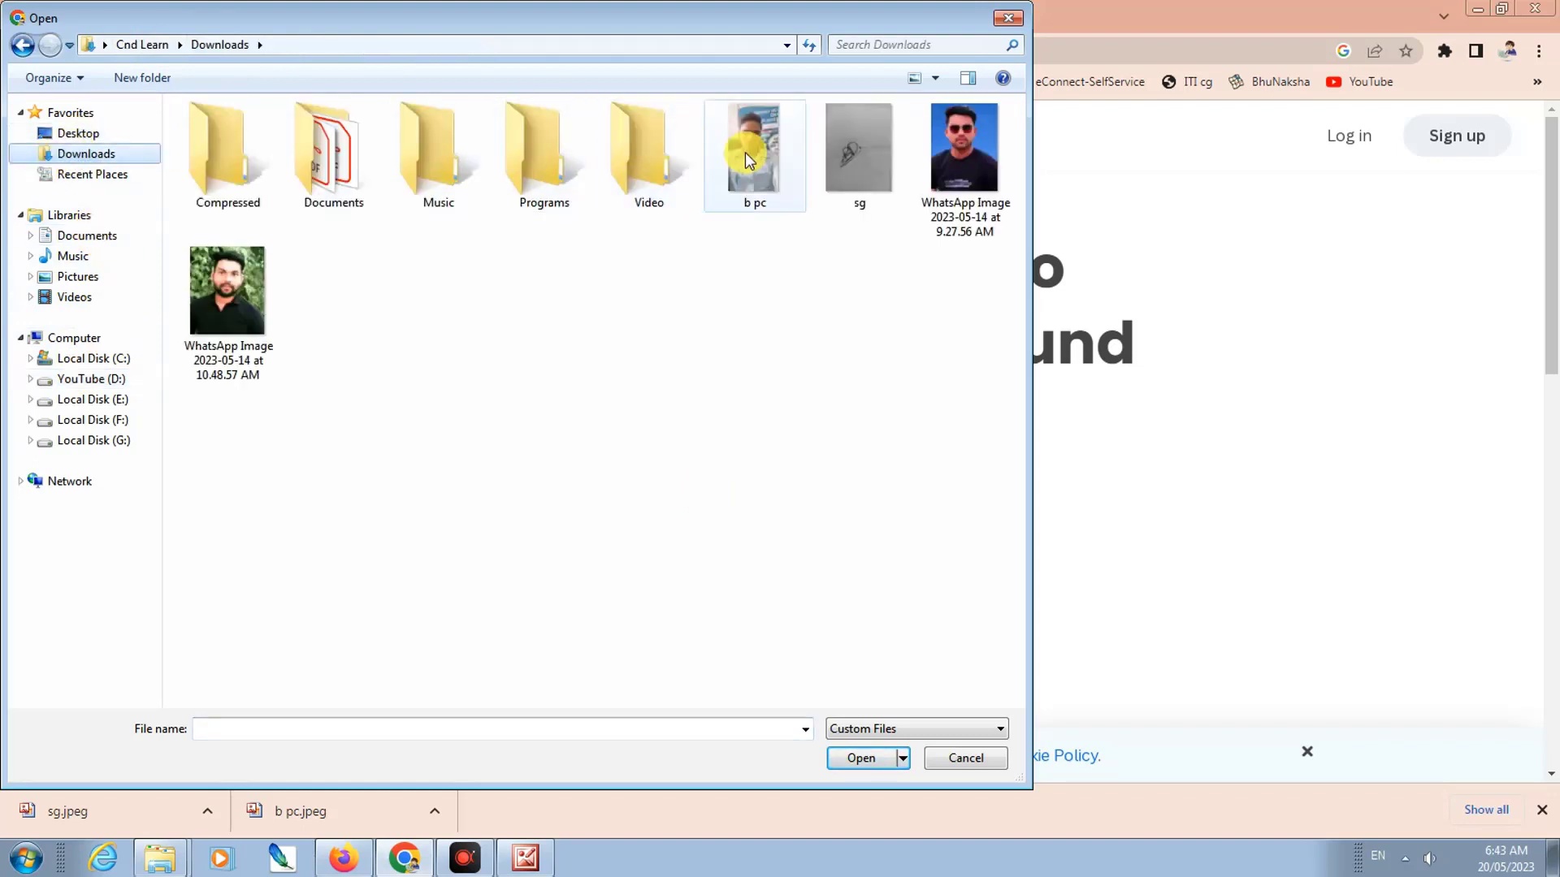
{"action": "left_click", "coordinate": [767, 166]}
{"action": "left_click", "coordinate": [864, 764]}
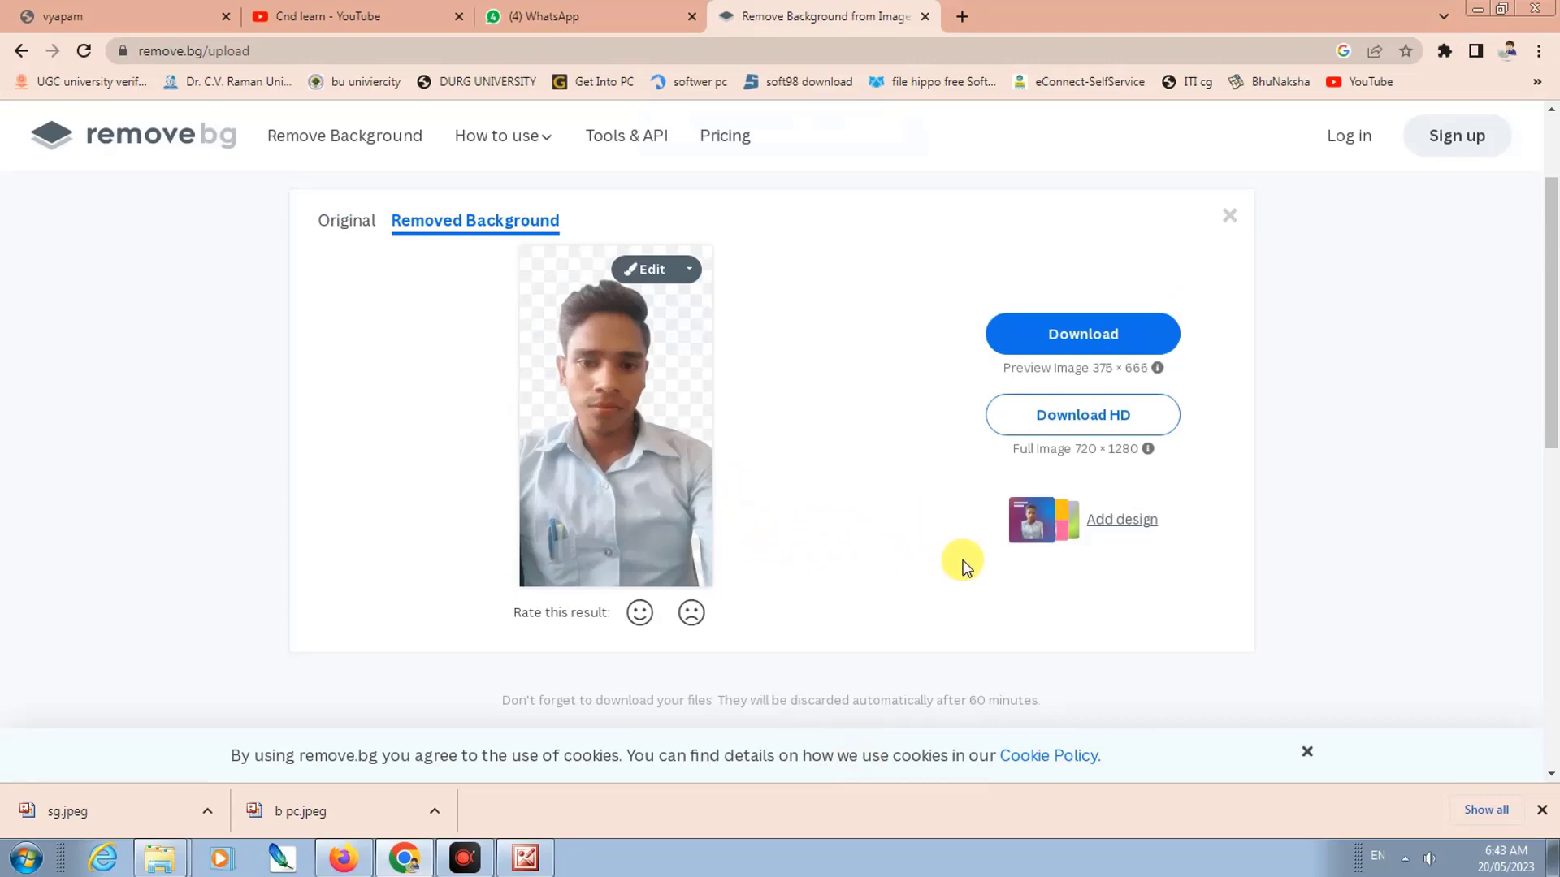
Step: Dismiss the Canva offer and apply the blue photo background behind the cut-out person
{"action": "left_click", "coordinate": [1020, 527]}
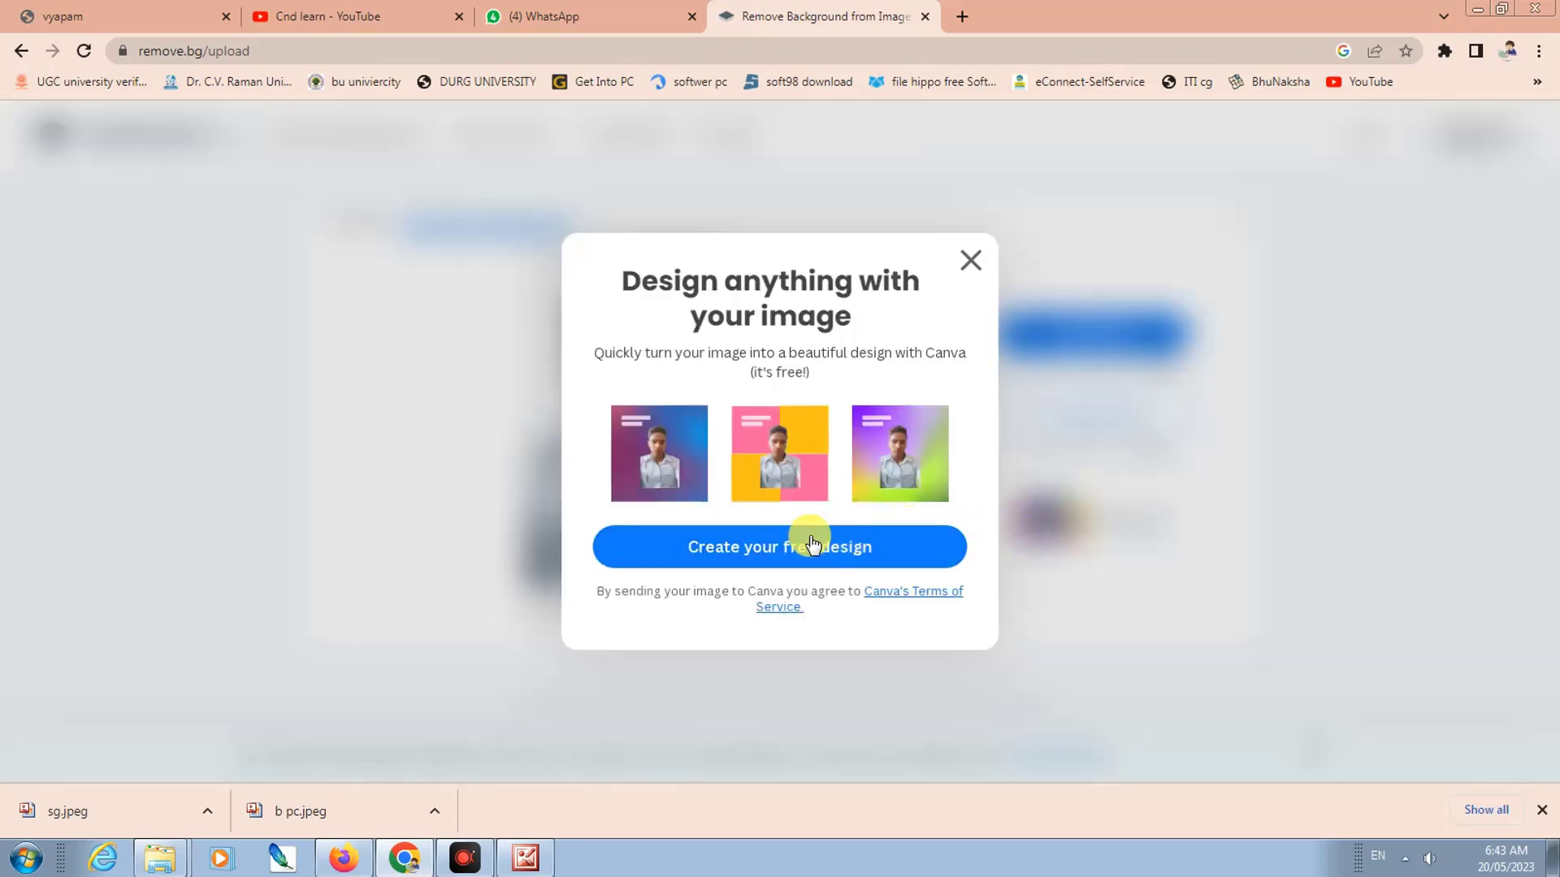
{"action": "left_click", "coordinate": [974, 268]}
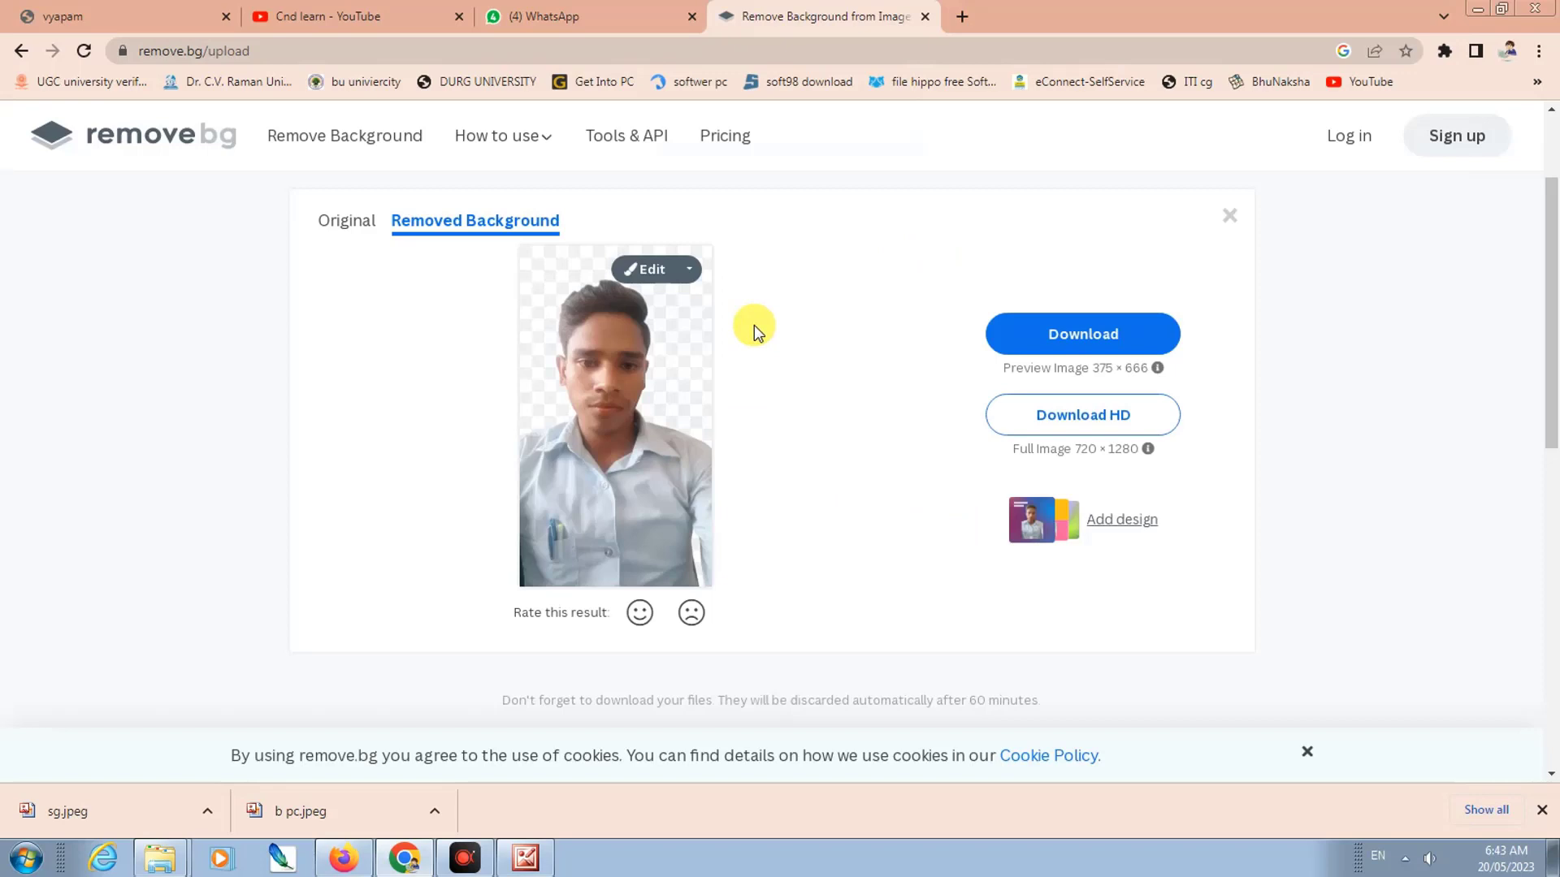
{"action": "left_click", "coordinate": [647, 270]}
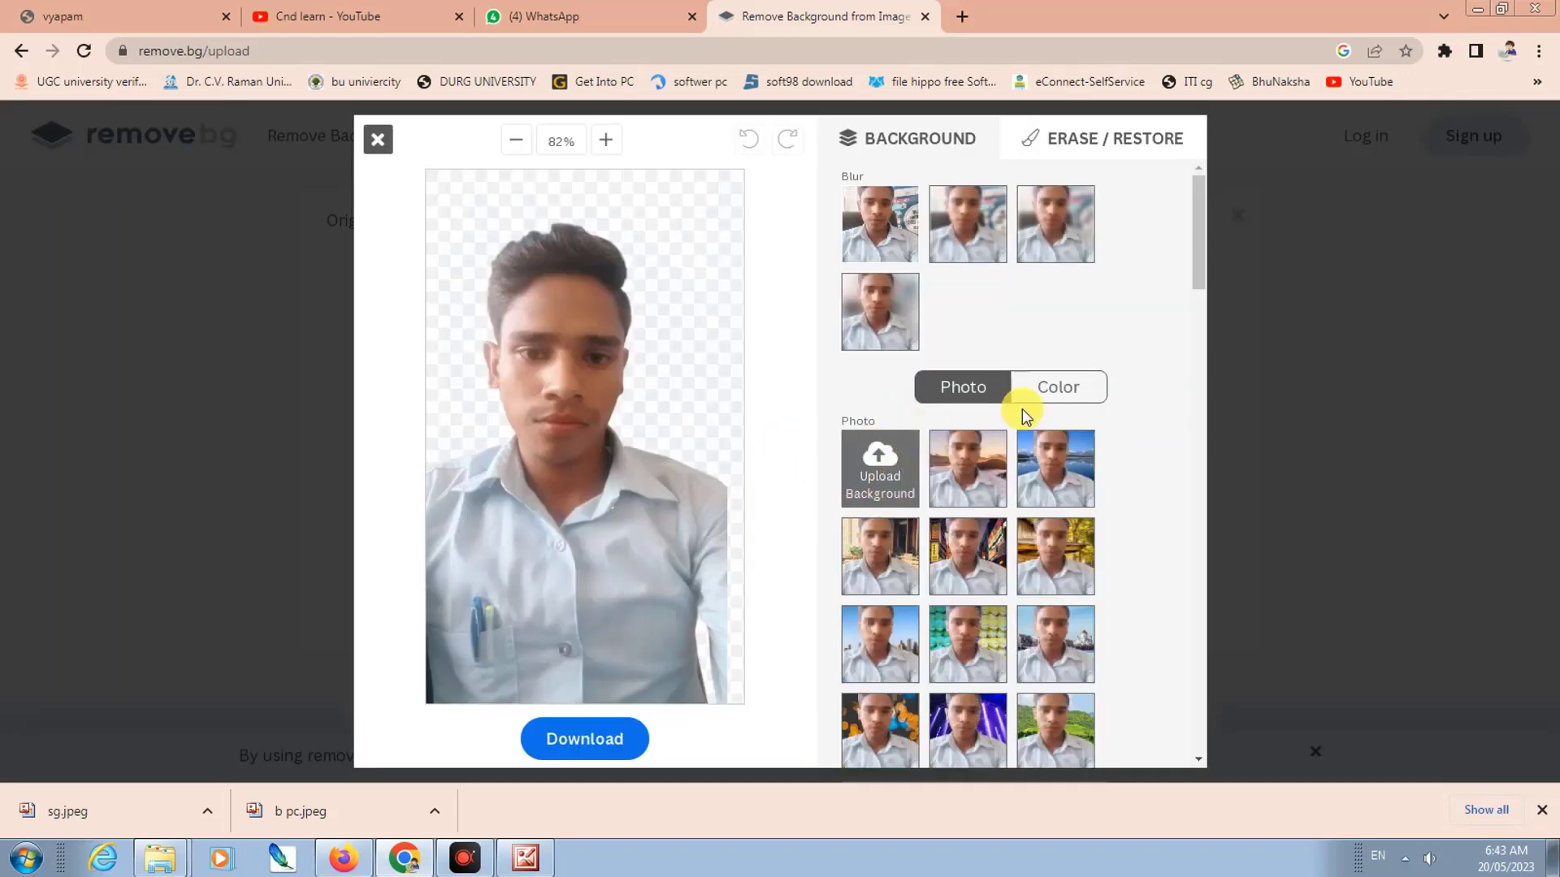
{"action": "scroll", "coordinate": [1012, 561], "scroll_direction": "down", "scroll_amount": 6}
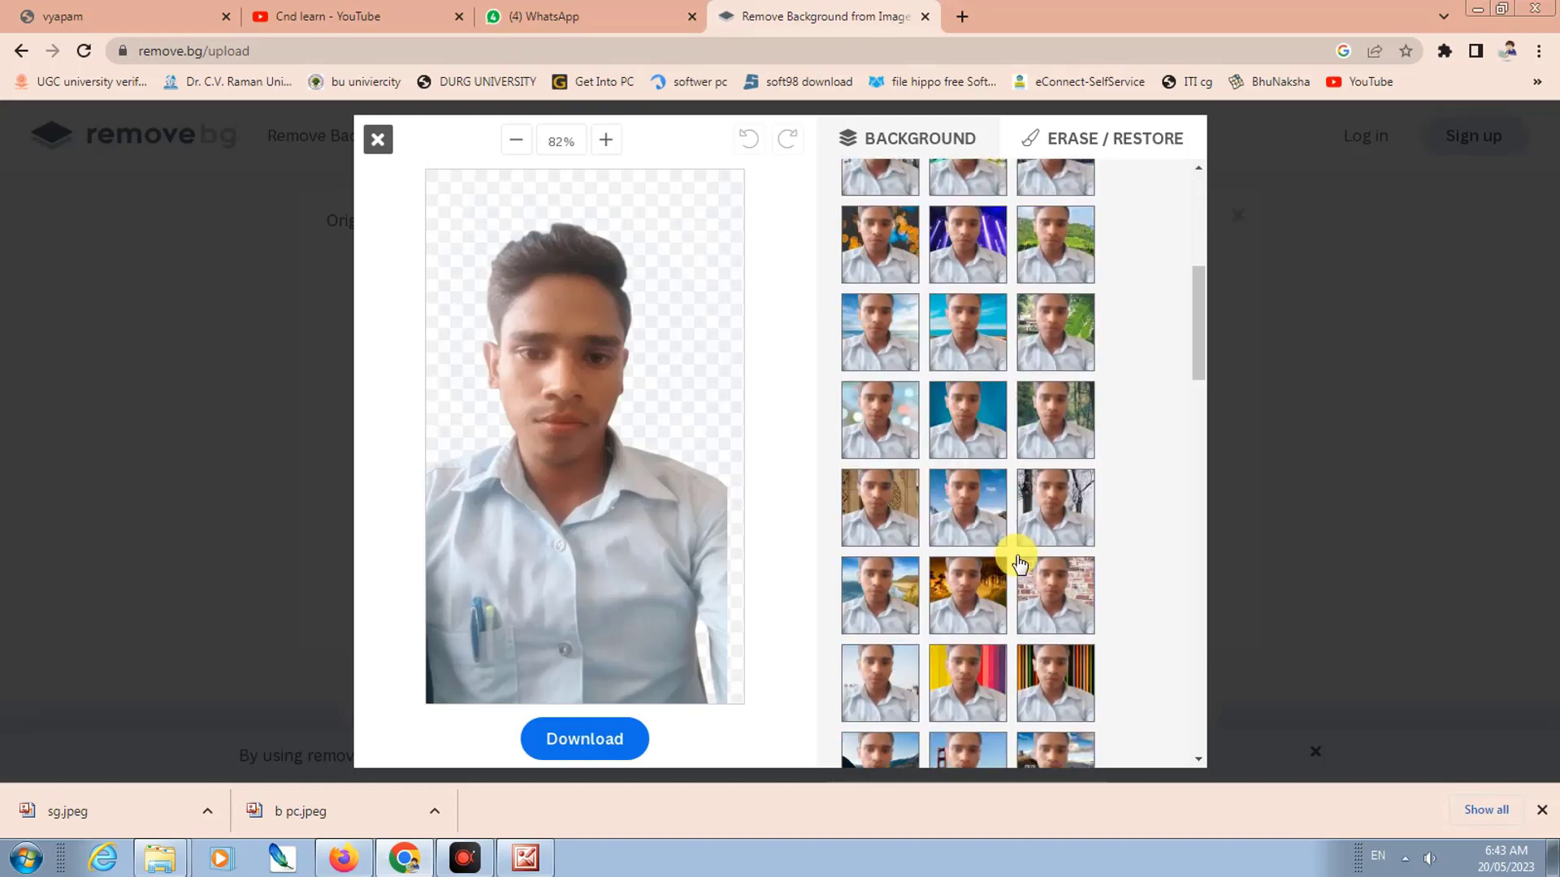
{"action": "scroll", "coordinate": [1020, 562], "scroll_direction": "down", "scroll_amount": 6}
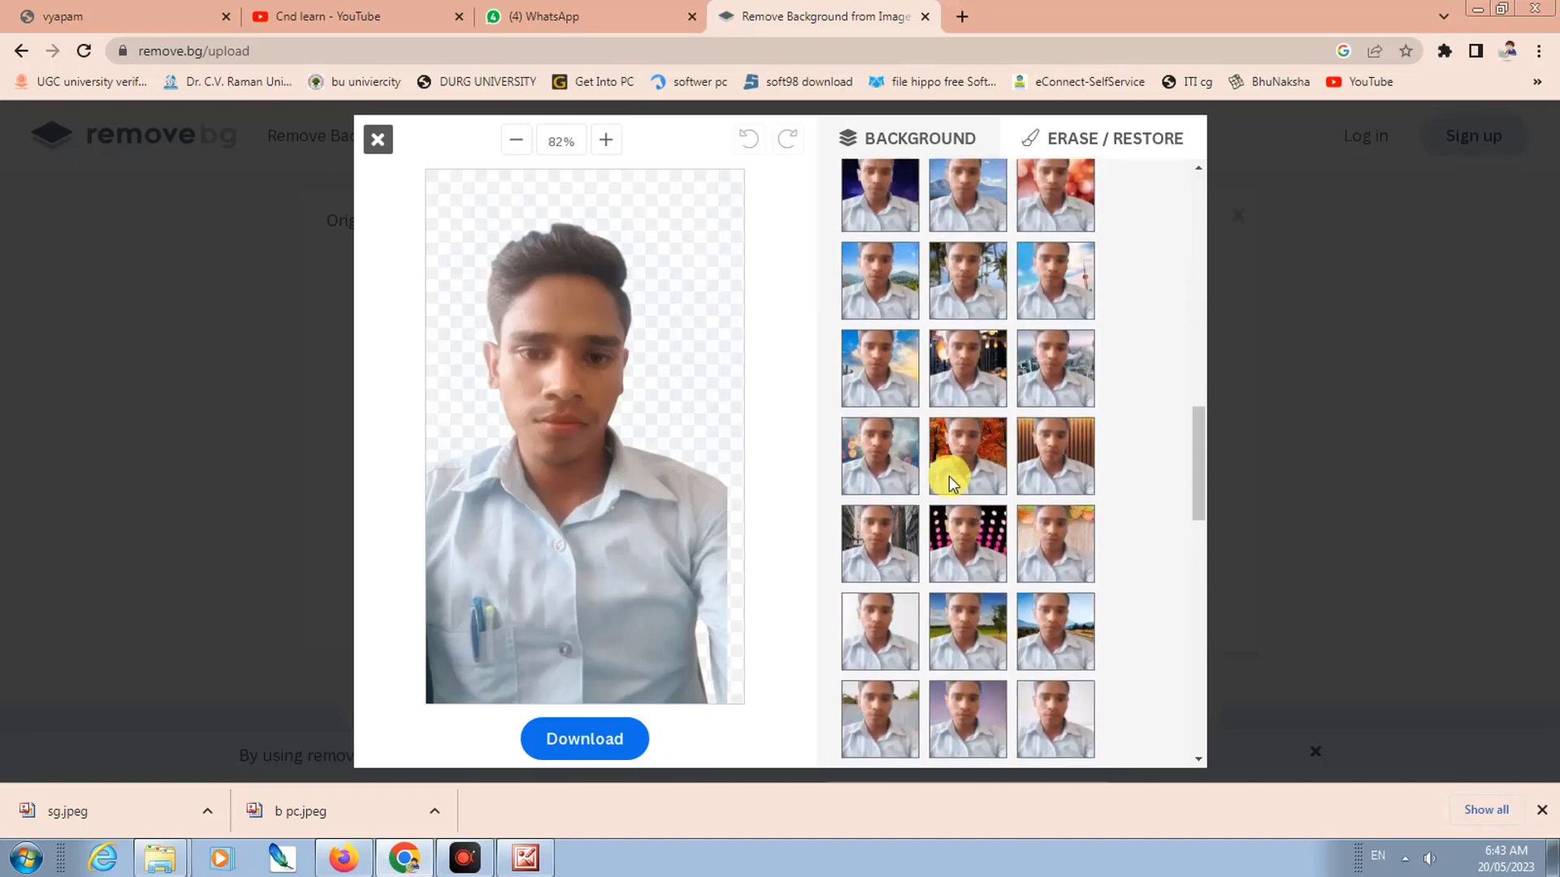
{"action": "scroll", "coordinate": [949, 476], "scroll_direction": "up", "scroll_amount": 10}
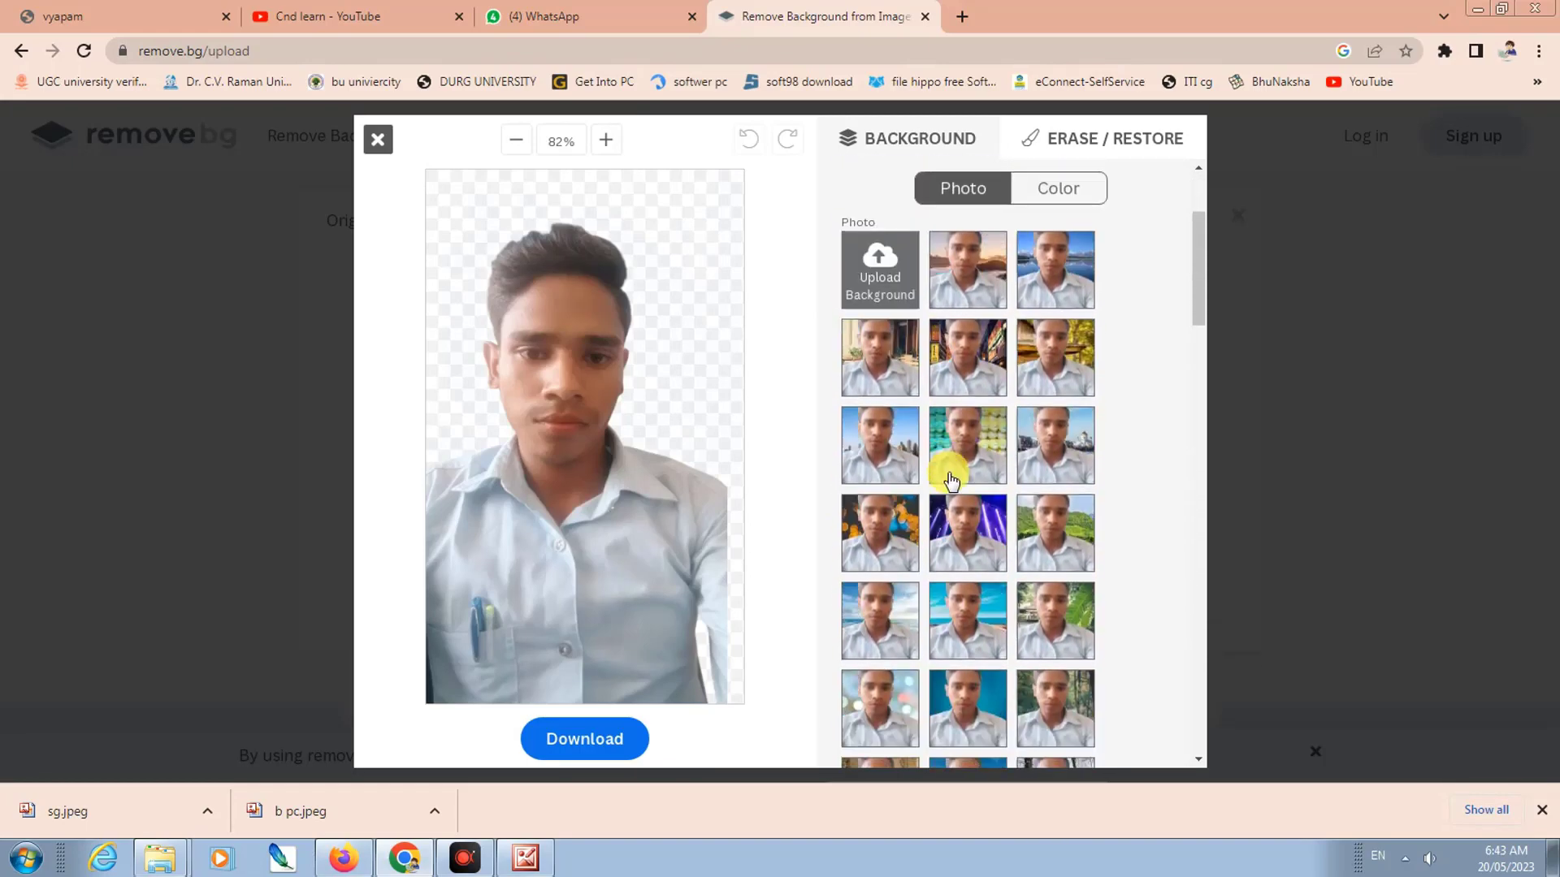
{"action": "left_click", "coordinate": [985, 714]}
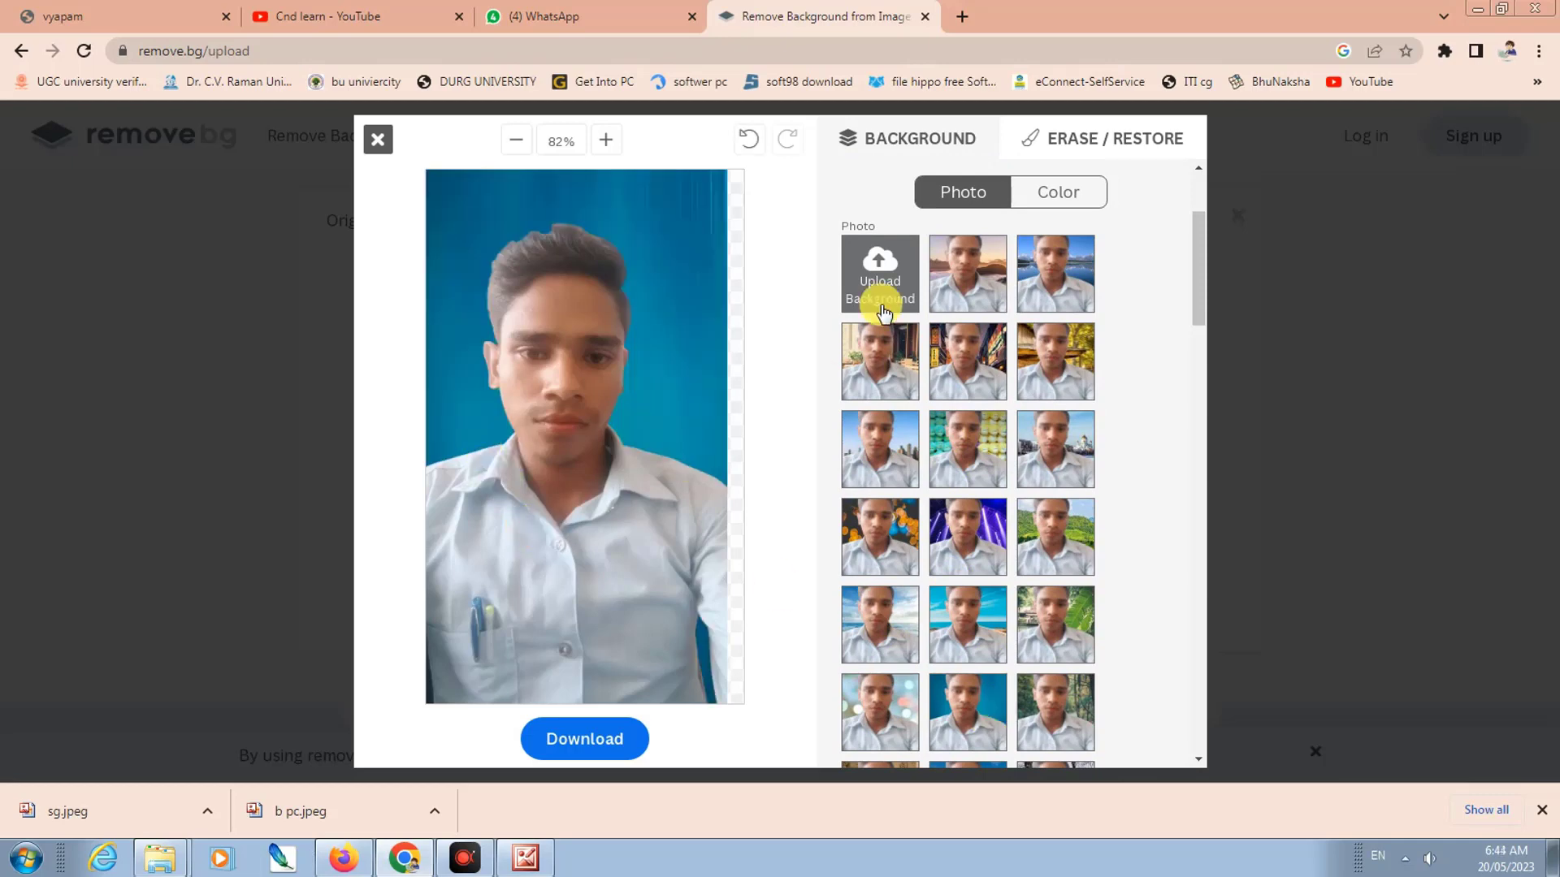
Step: Download the edited image, save it to Downloads as b_pc-removebg-preview, and open it
{"action": "left_click", "coordinate": [571, 741]}
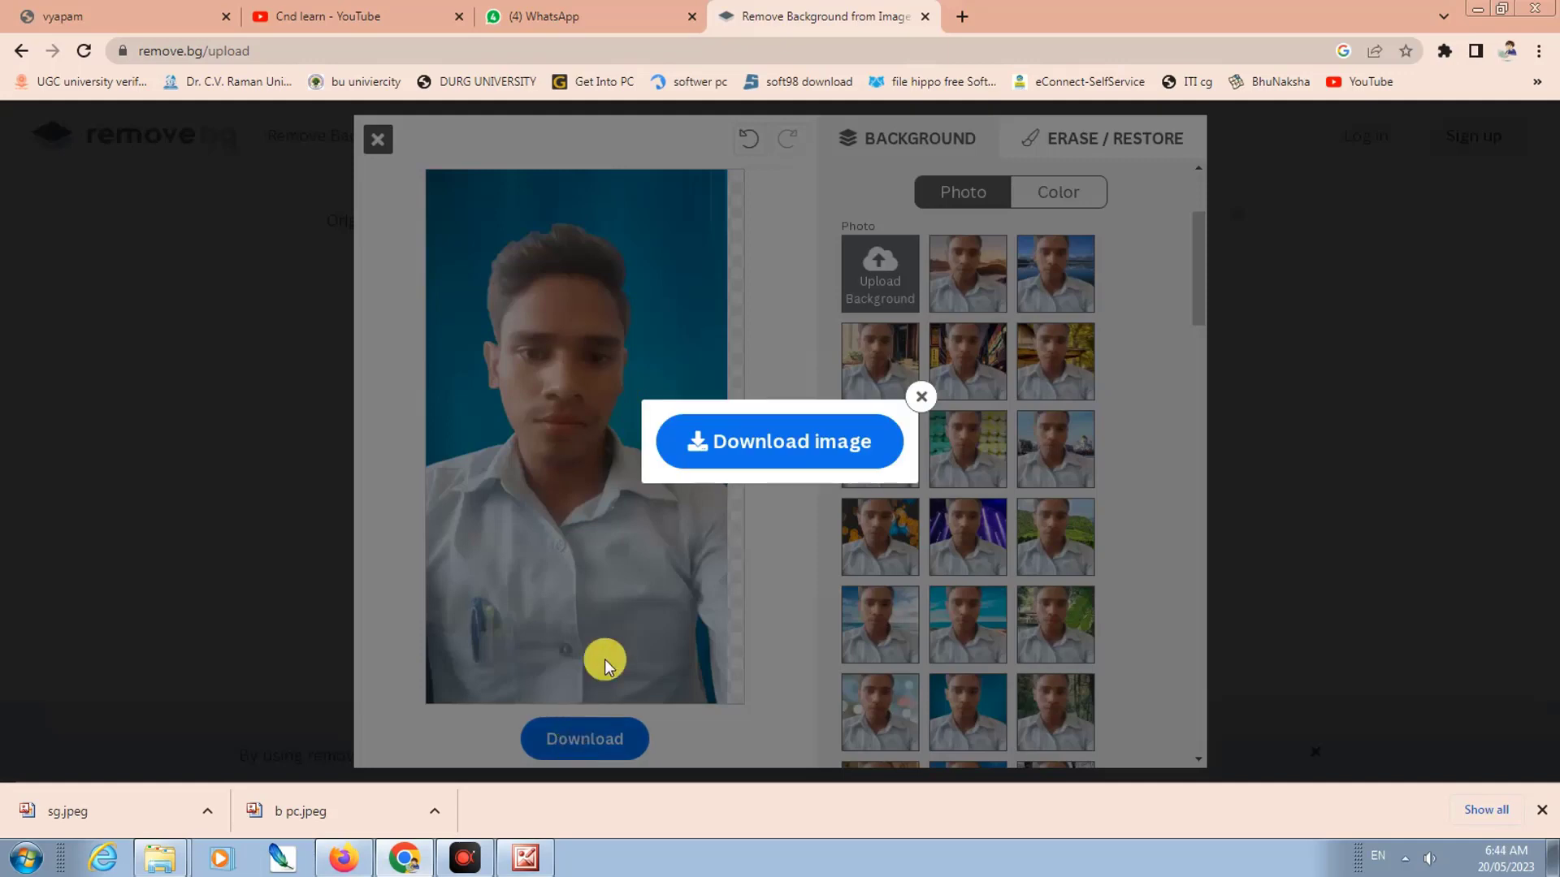
{"action": "left_click", "coordinate": [764, 445]}
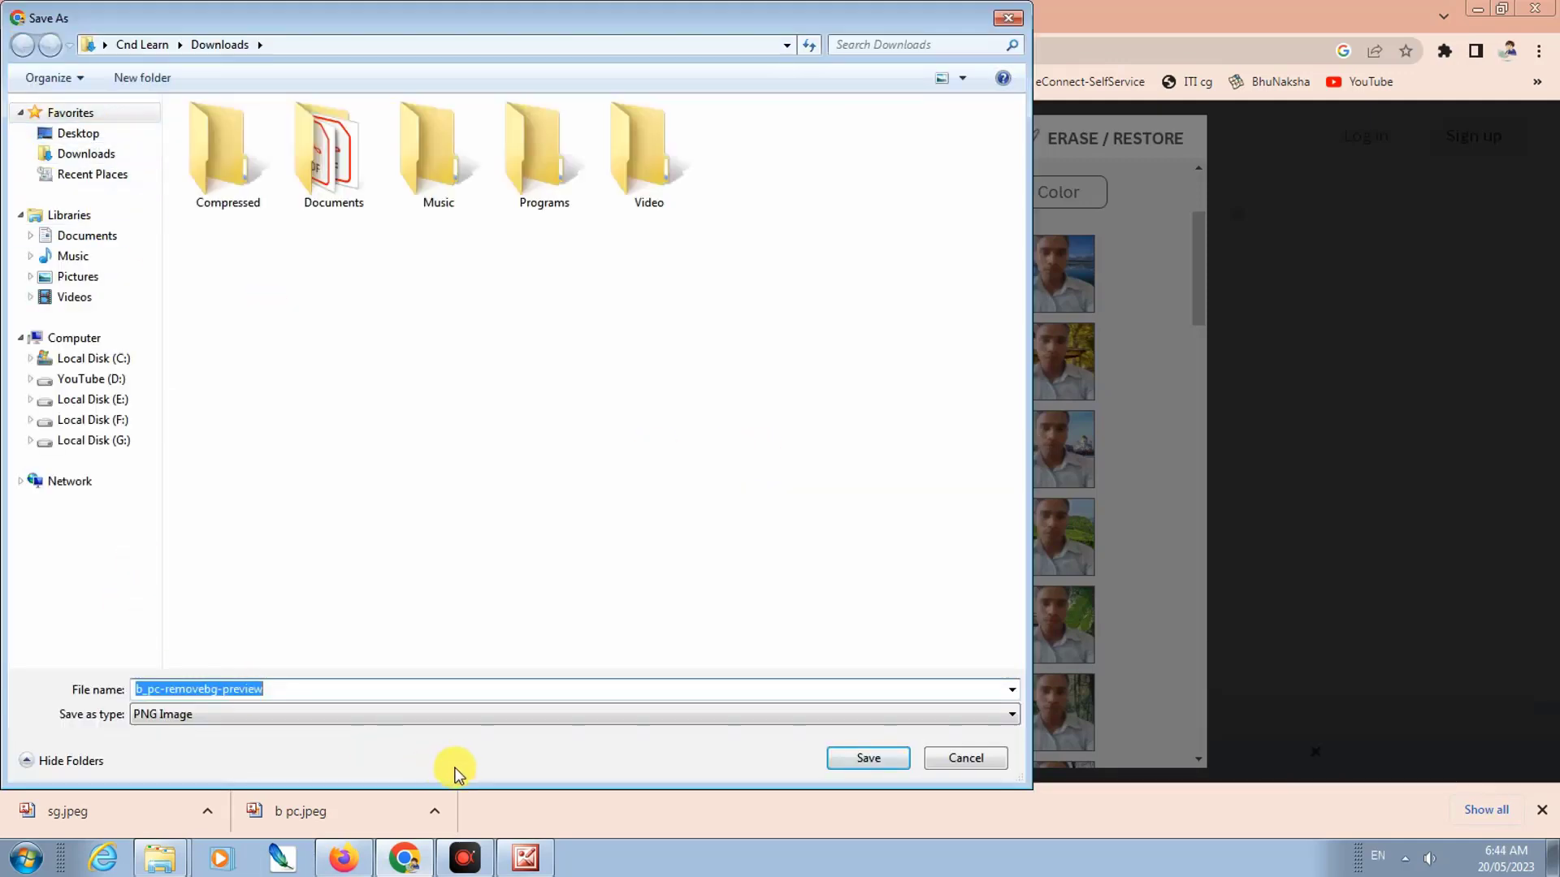
{"action": "left_click", "coordinate": [870, 767]}
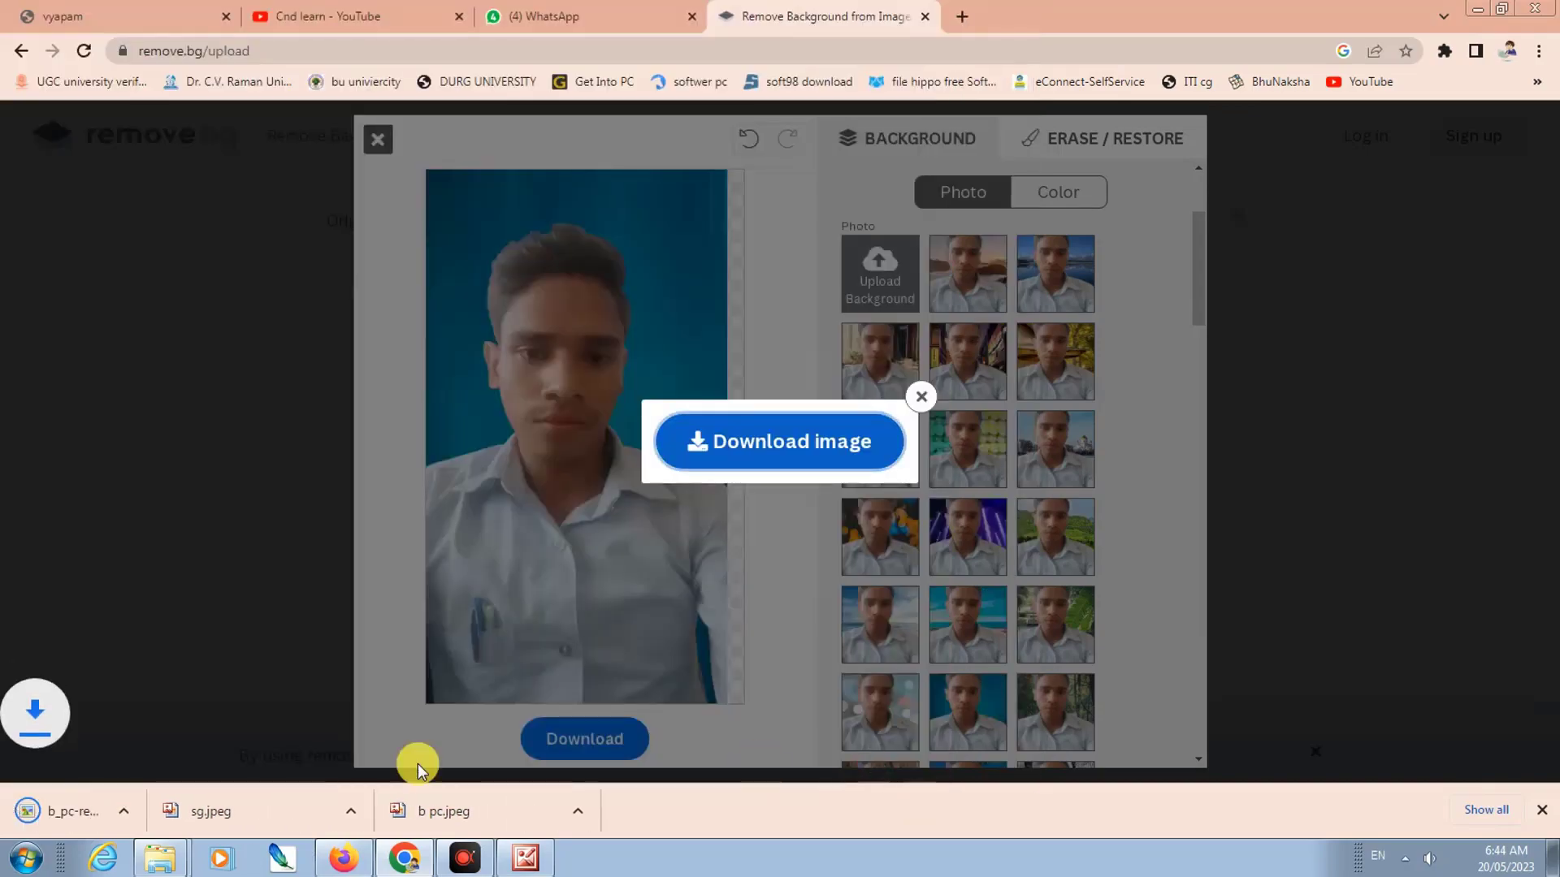
{"action": "left_click", "coordinate": [33, 810]}
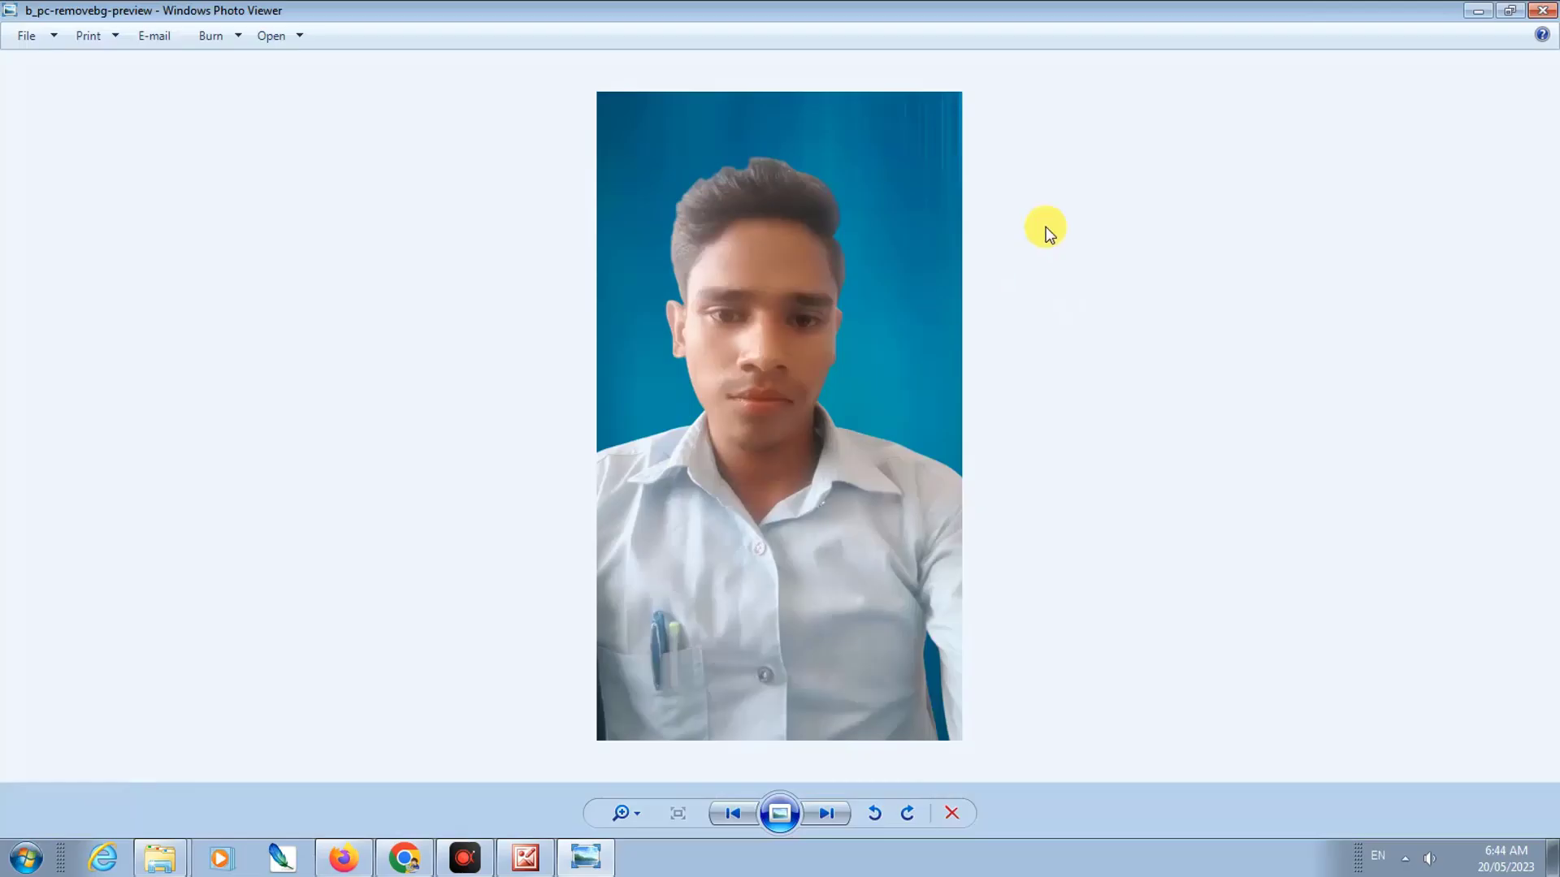
Step: Close the photo preview, minimise Chrome and launch Adobe Photoshop
{"action": "left_click", "coordinate": [1542, 13]}
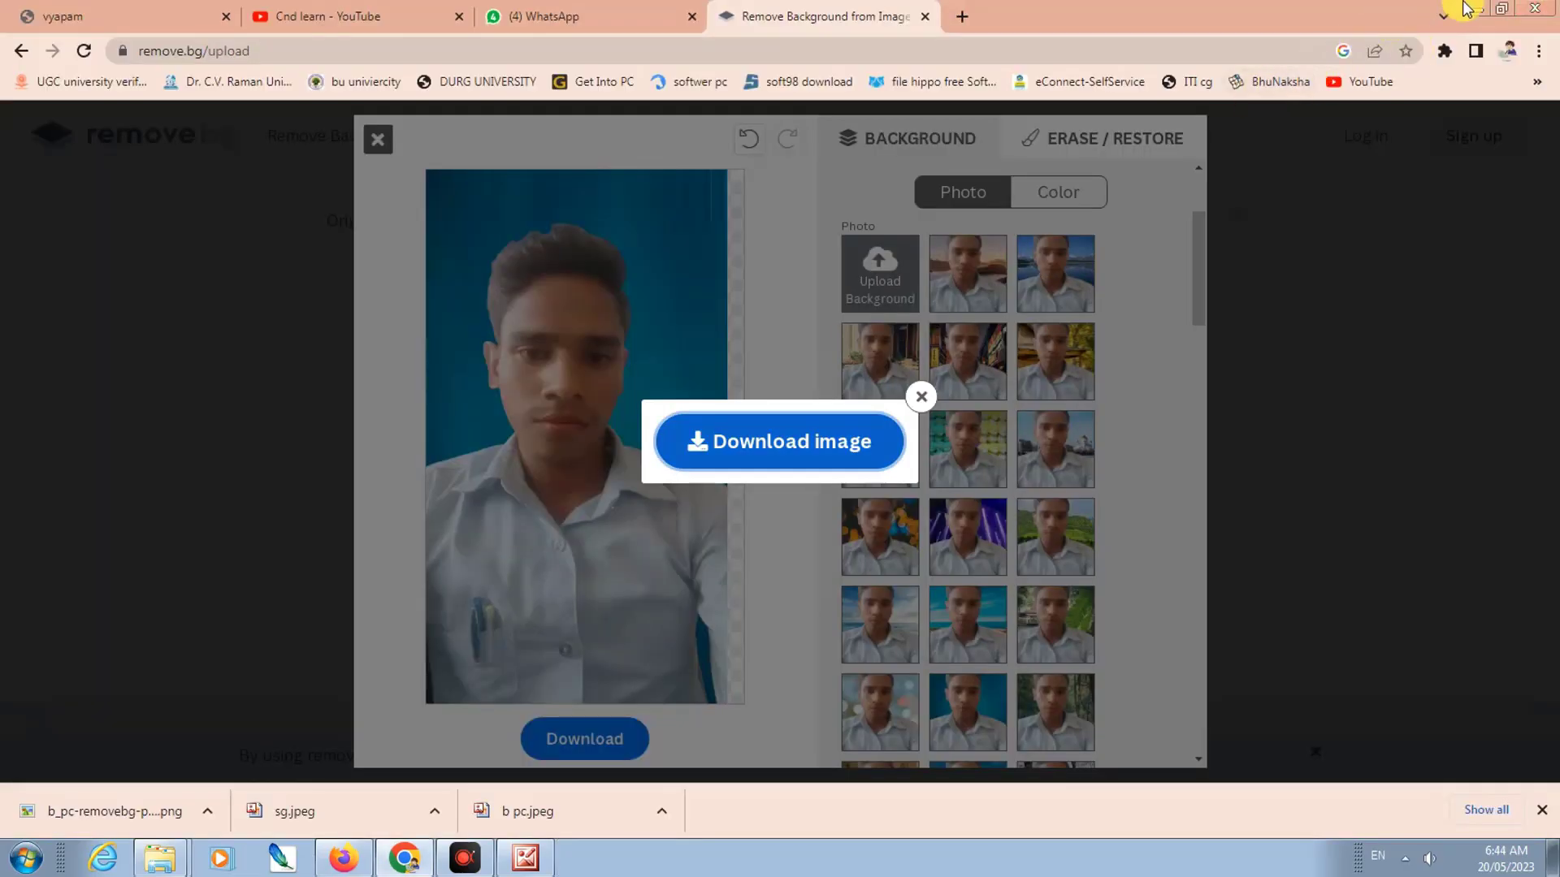
{"action": "left_click", "coordinate": [1477, 11]}
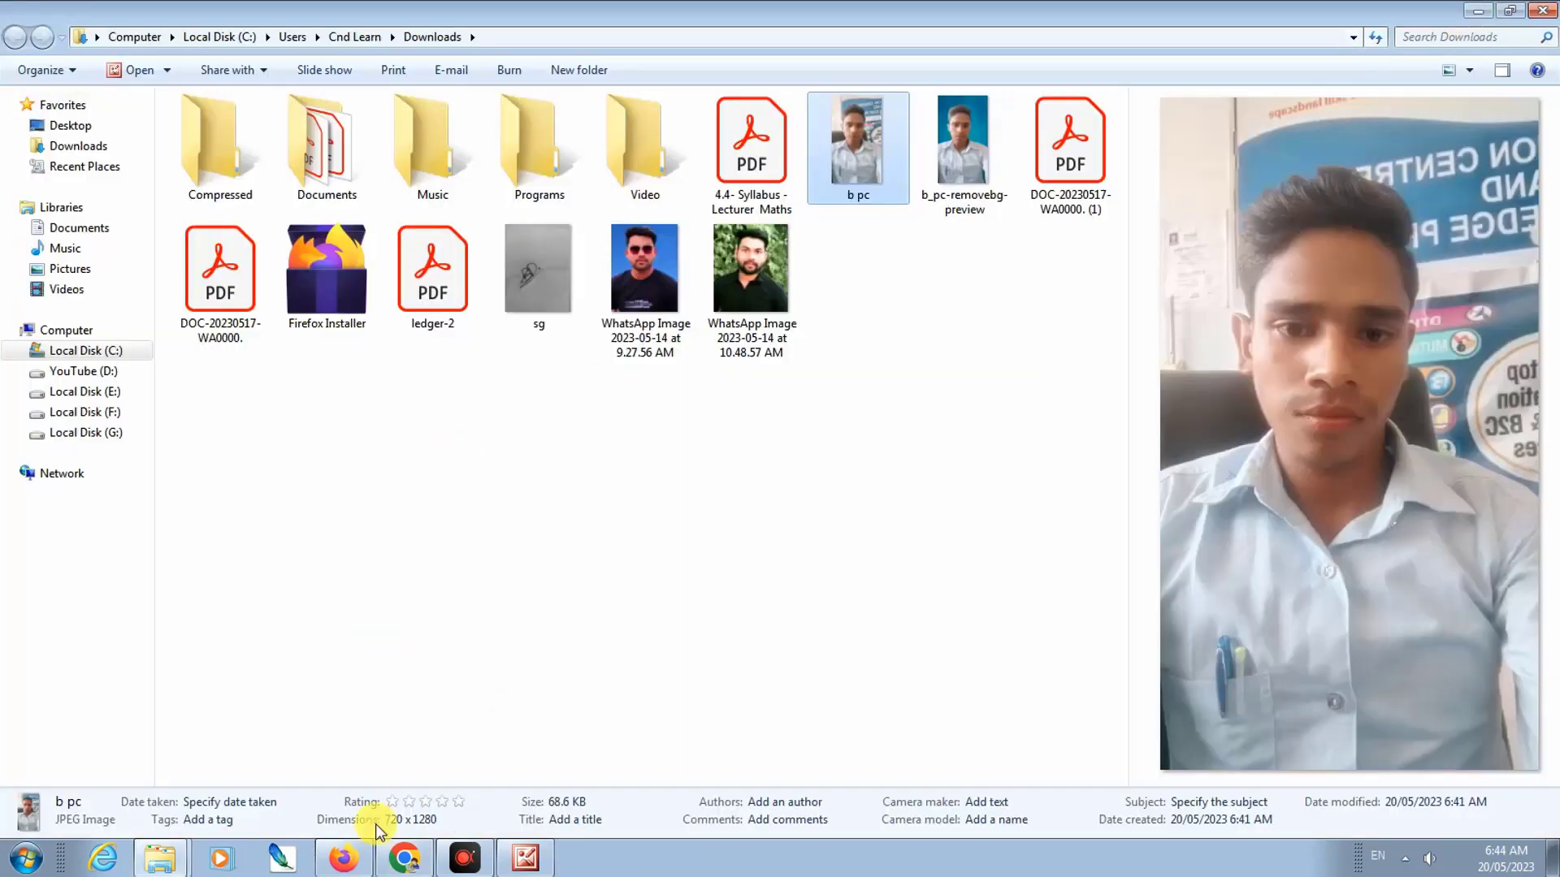
{"action": "left_click", "coordinate": [277, 868]}
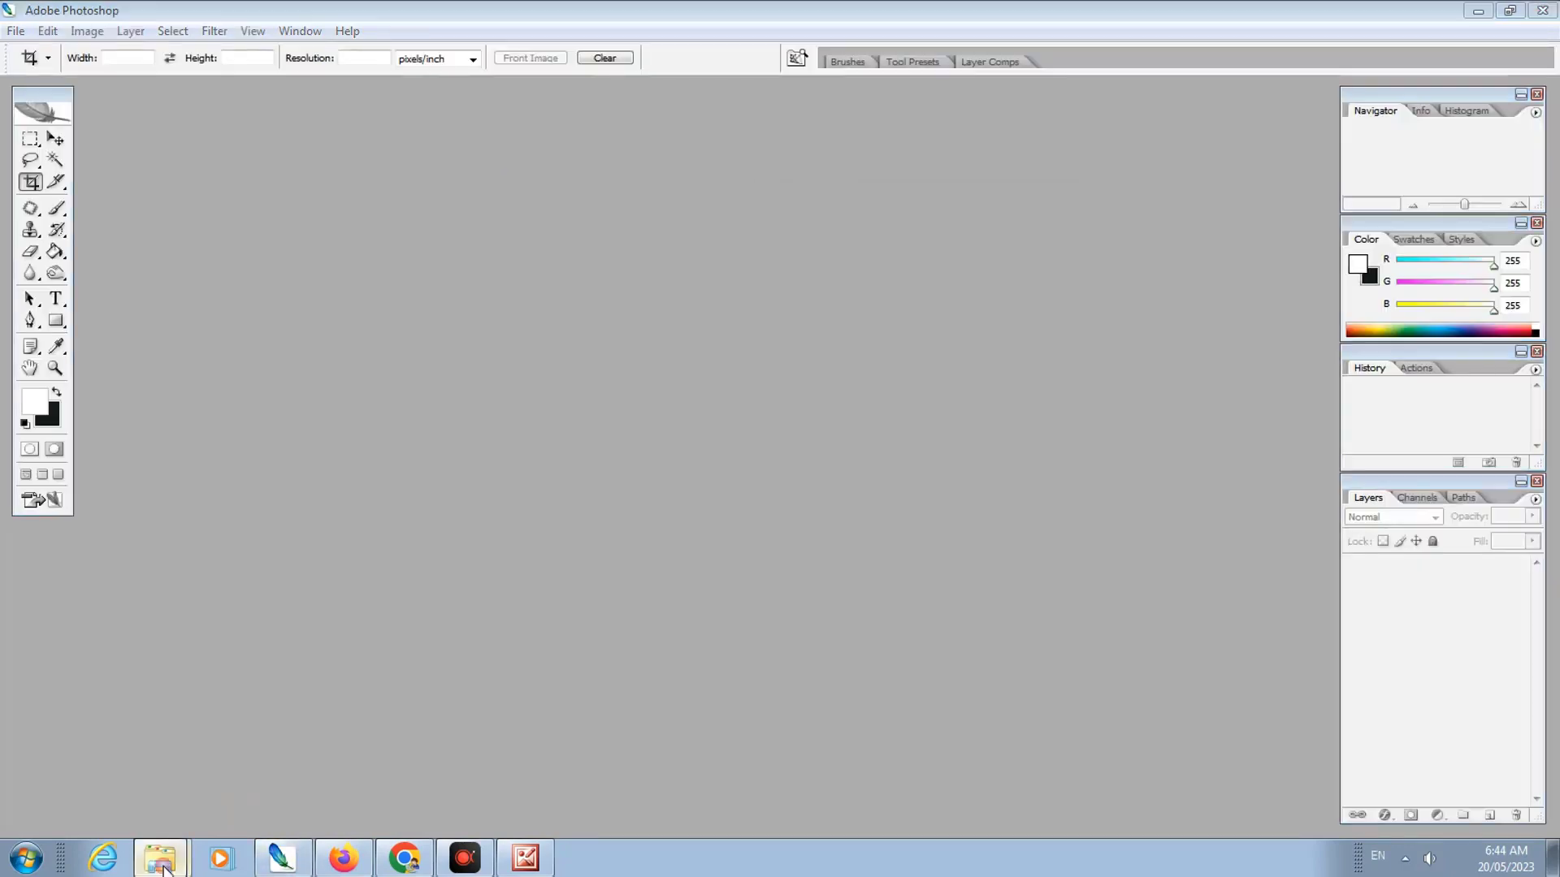
Step: Open b_pc-removebg-preview and the sg signature scan together in Photoshop from Downloads
{"action": "left_click", "coordinate": [154, 849]}
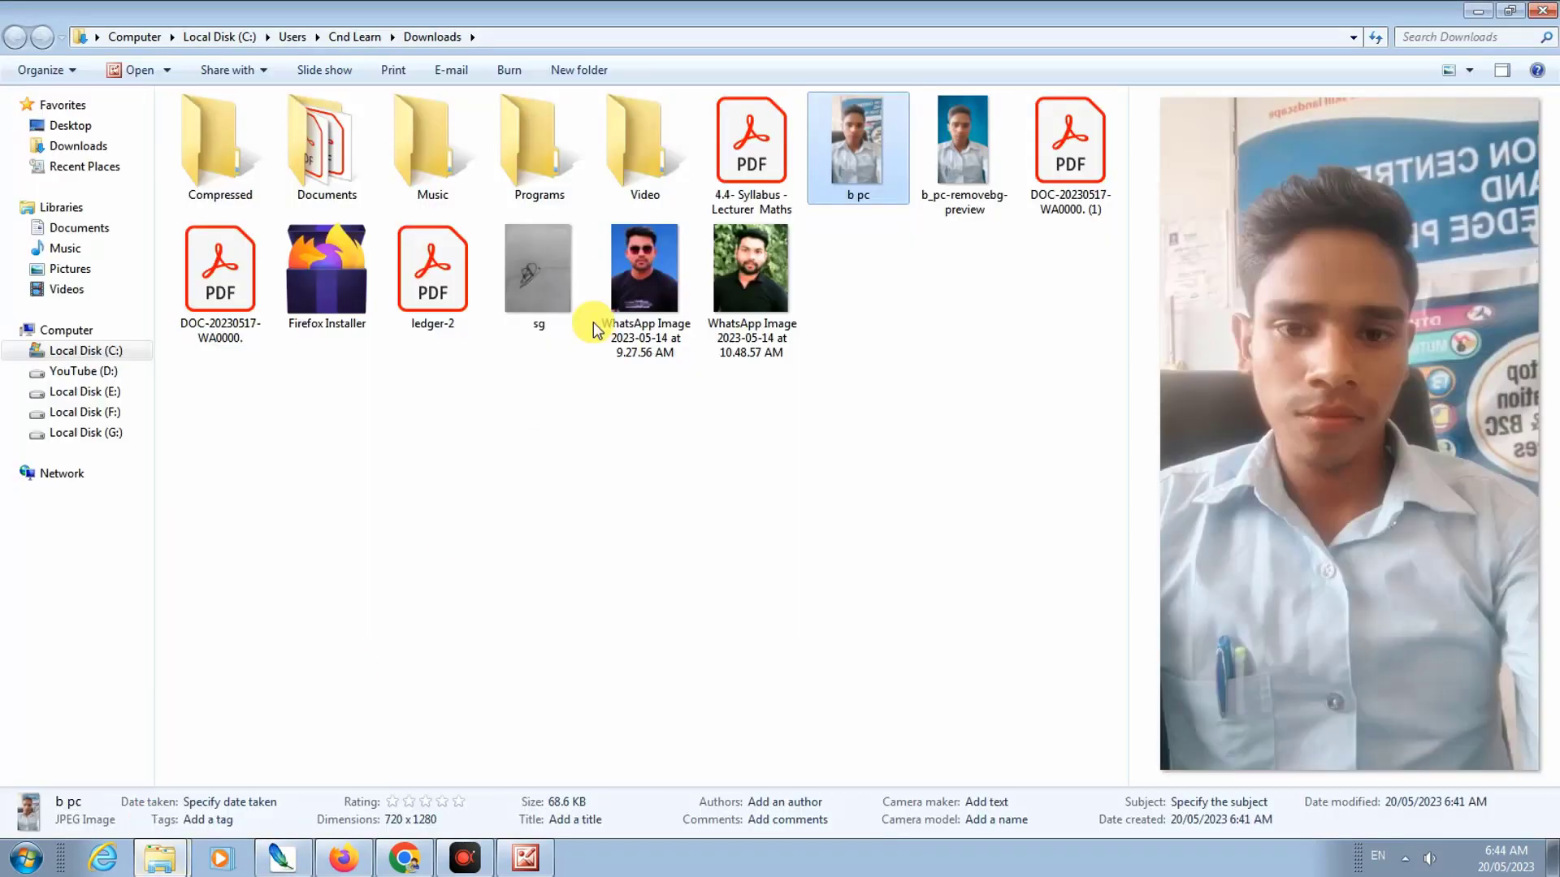
{"action": "left_click", "coordinate": [1511, 10]}
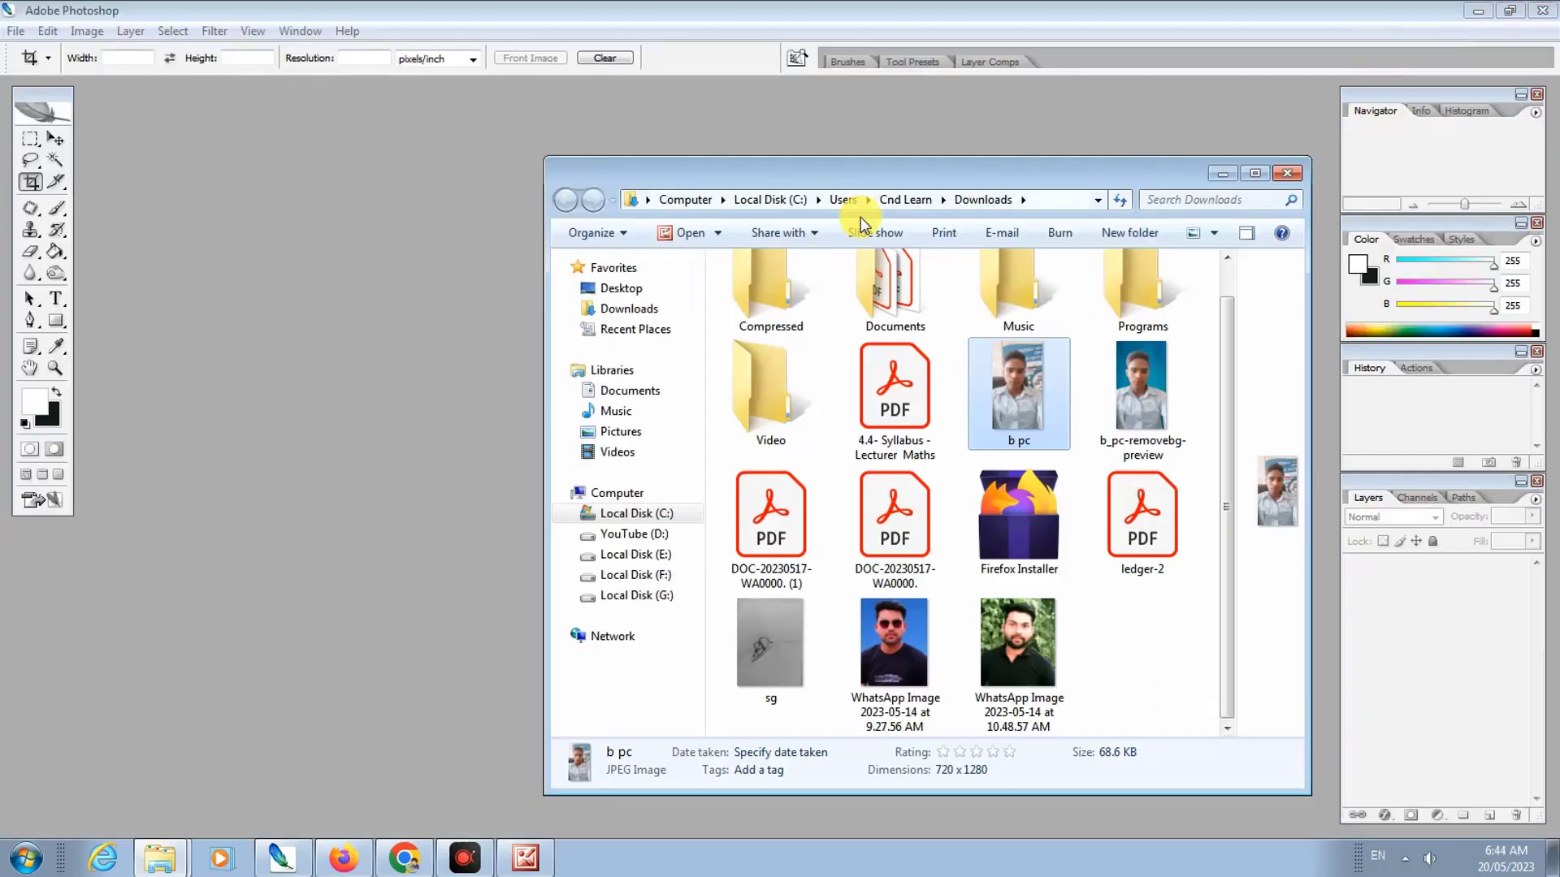
{"action": "left_click", "coordinate": [1120, 445]}
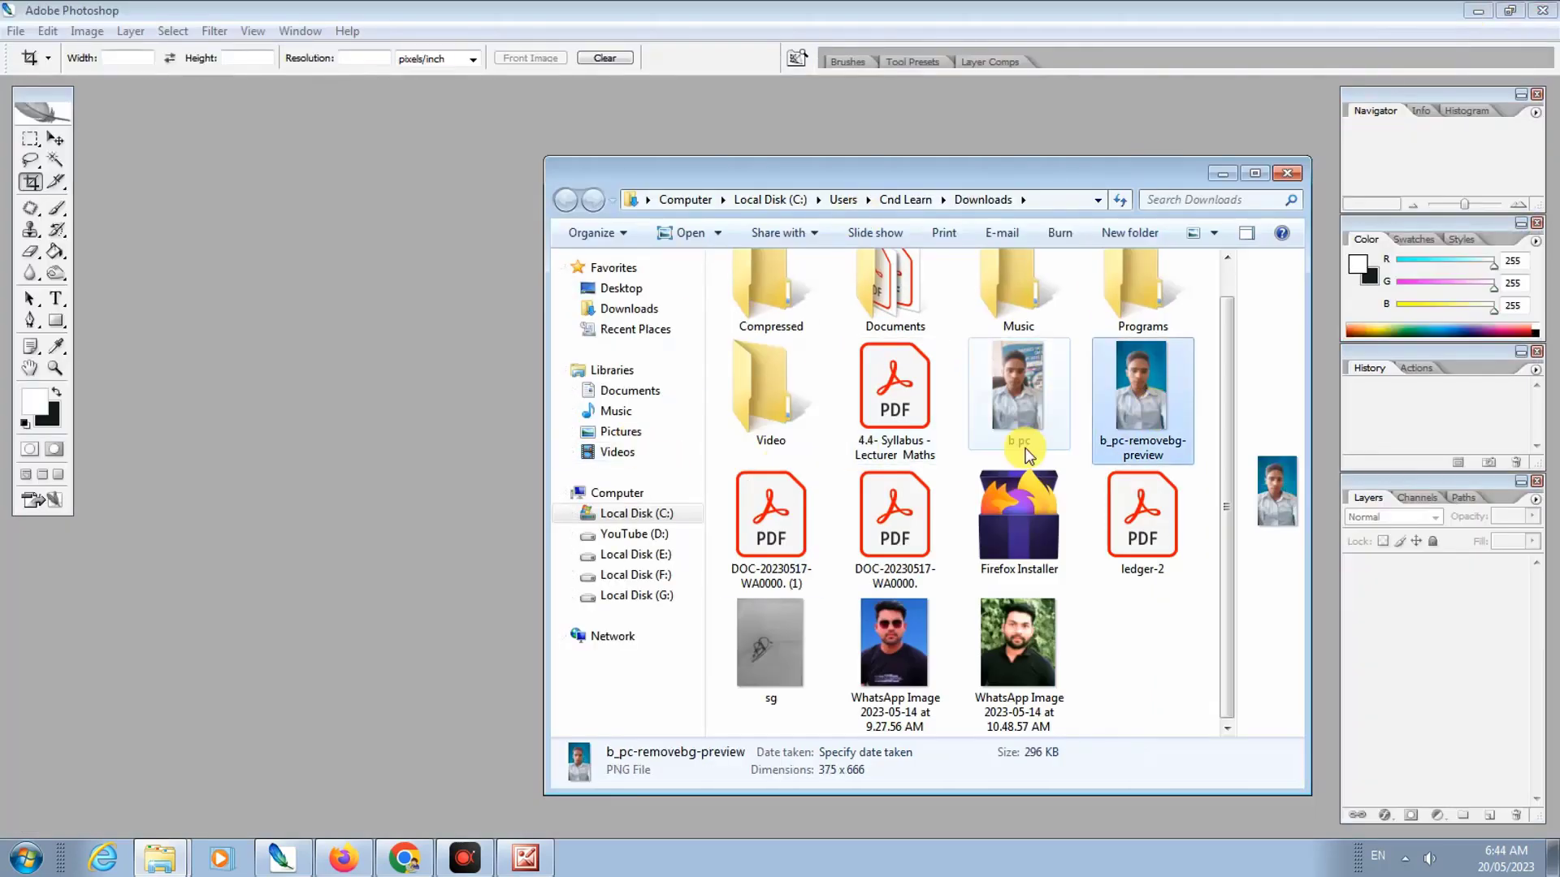
{"action": "left_click", "coordinate": [778, 660], "text": "ctrl"}
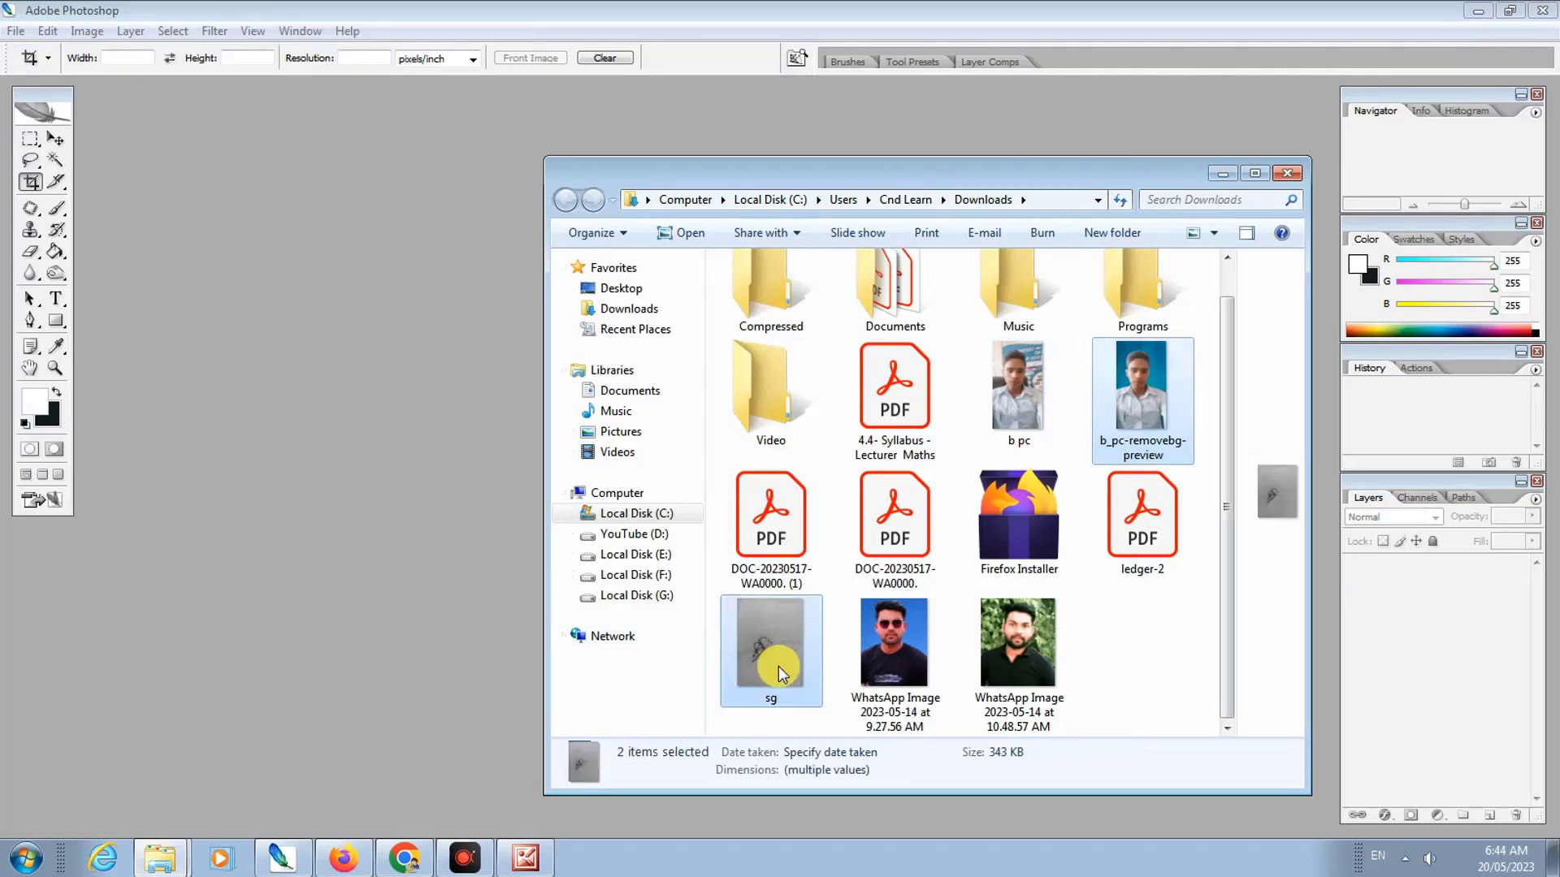
{"action": "left_click_drag", "start_coordinate": [778, 667], "coordinate": [278, 455]}
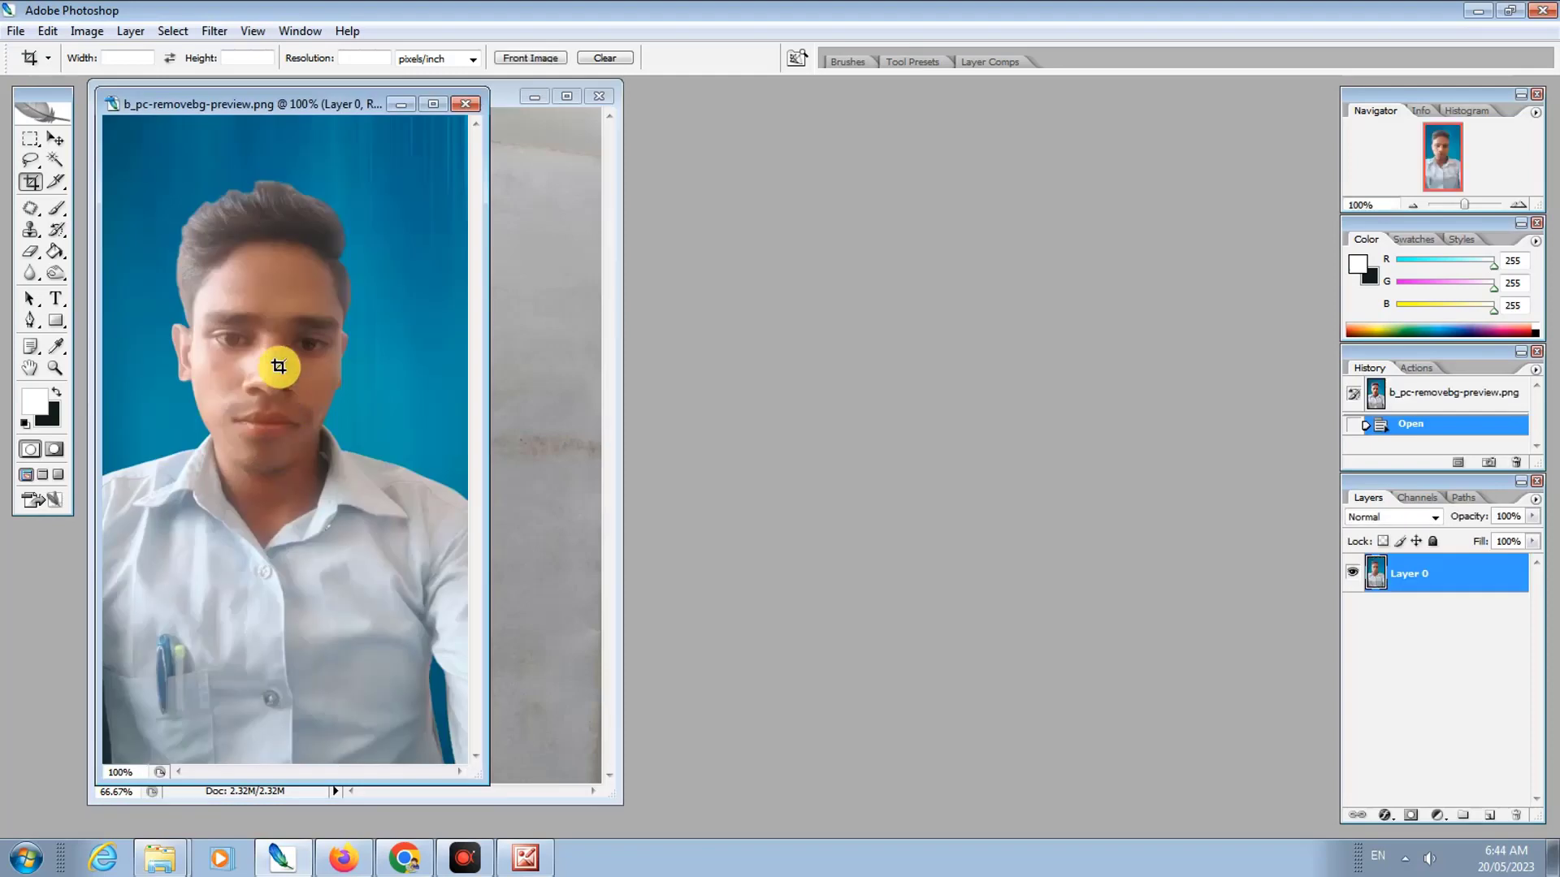
Step: Crop the blue-backdrop photo to the head-and-shoulders area
{"action": "left_click_drag", "start_coordinate": [268, 113], "coordinate": [628, 146]}
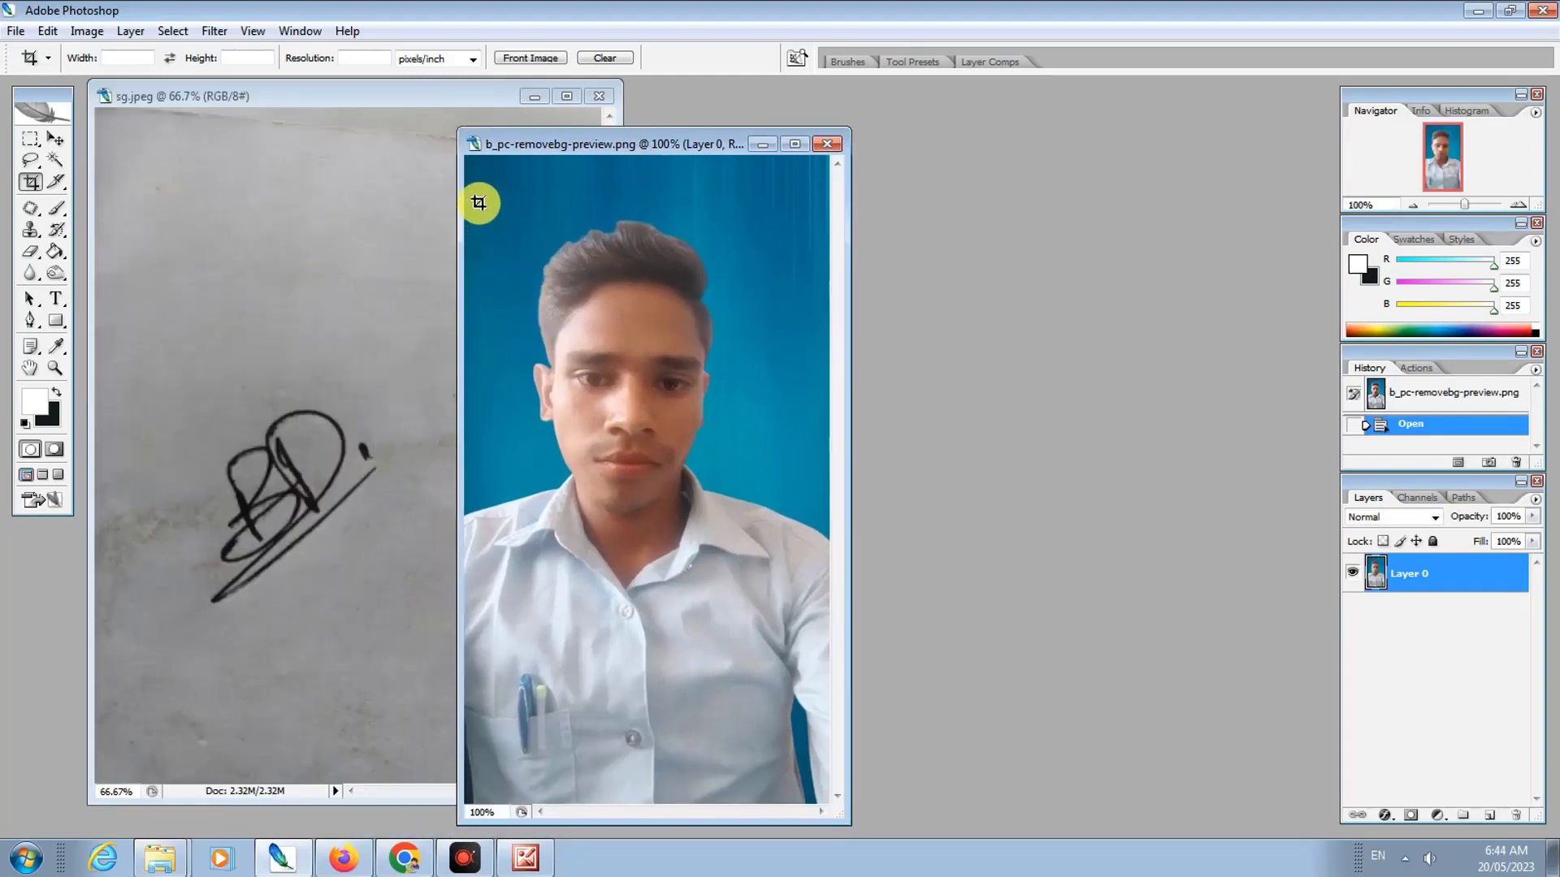
{"action": "mouse_move", "coordinate": [480, 202]}
{"action": "left_mouse_down"}
{"action": "mouse_move", "coordinate": [477, 248]}
{"action": "mouse_move", "coordinate": [811, 689]}
{"action": "mouse_move", "coordinate": [804, 676]}
{"action": "left_mouse_up"}
{"action": "left_click_drag", "start_coordinate": [690, 614], "coordinate": [681, 594]}
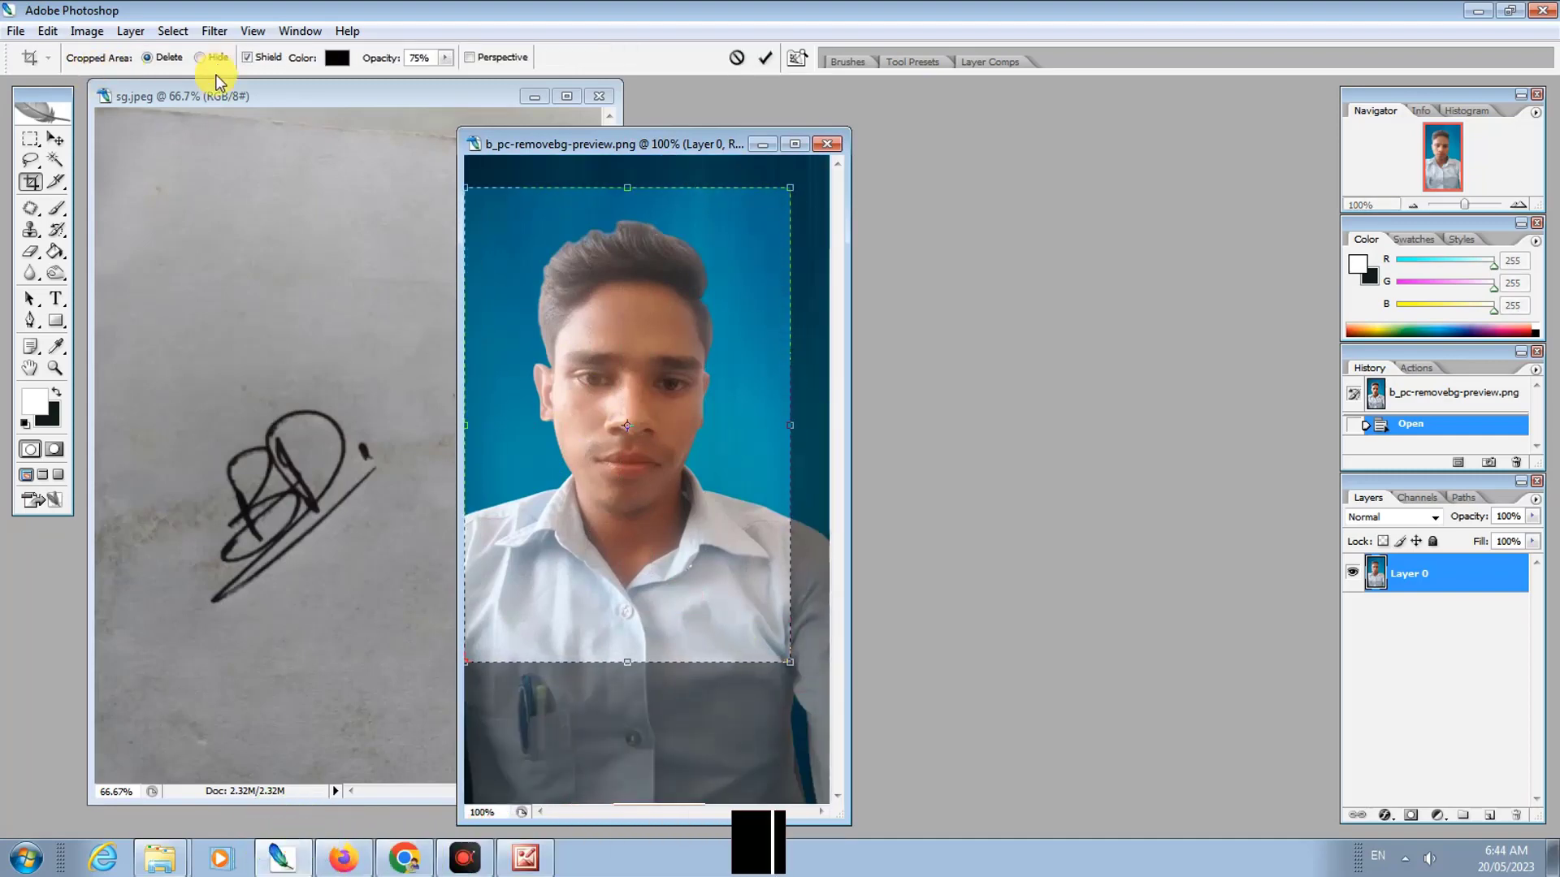
{"action": "left_click_drag", "start_coordinate": [529, 585], "coordinate": [574, 581]}
{"action": "double_click", "coordinate": [574, 581]}
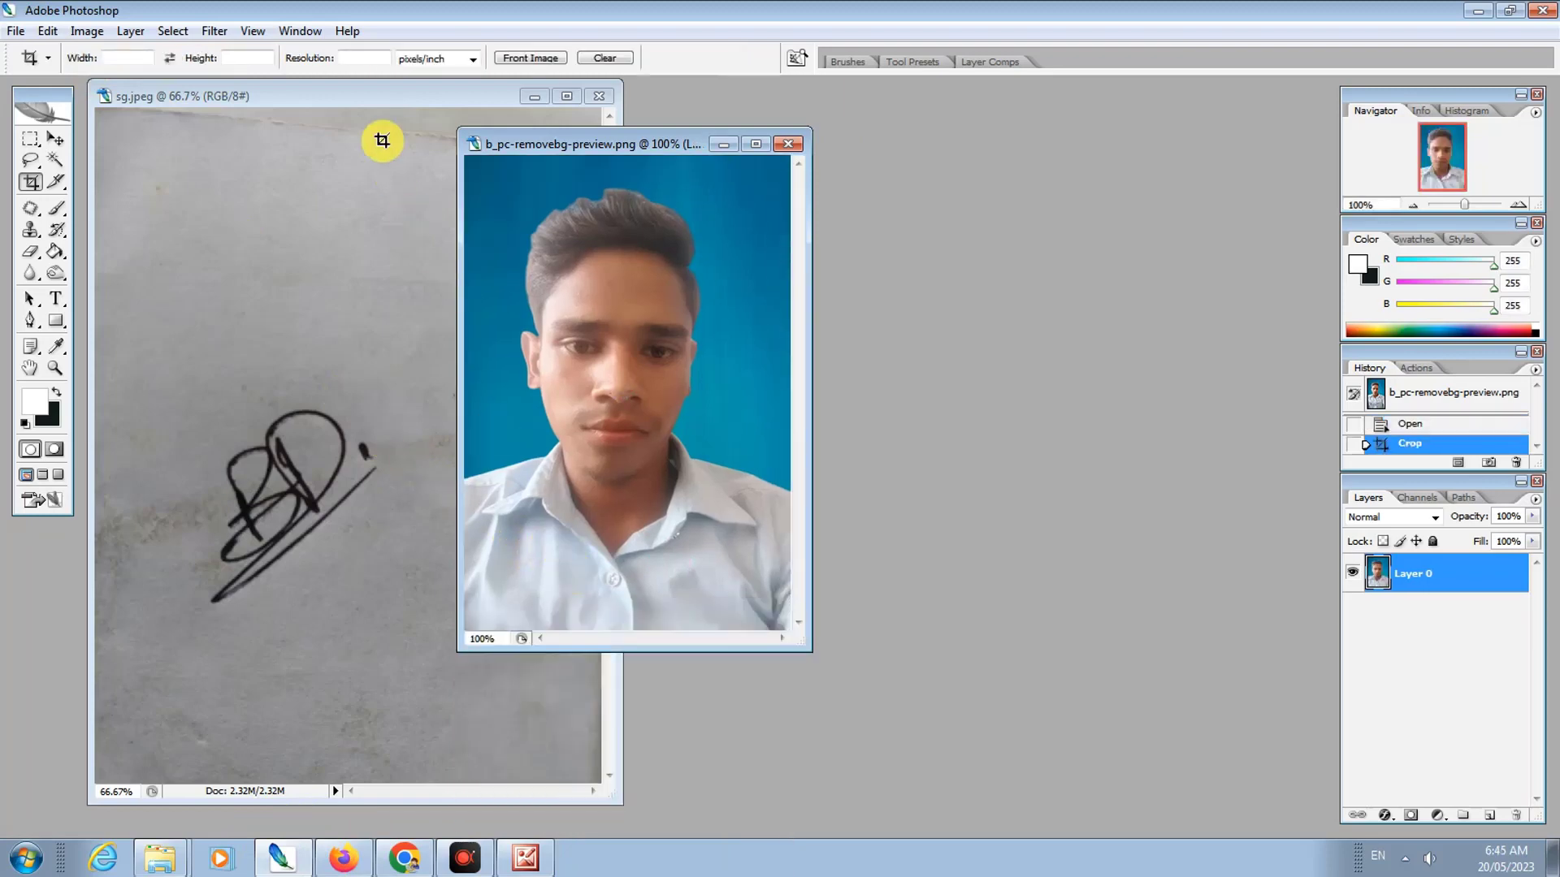
Step: Crop the sg signature scan to a narrow strip around the signature
{"action": "left_click", "coordinate": [172, 345]}
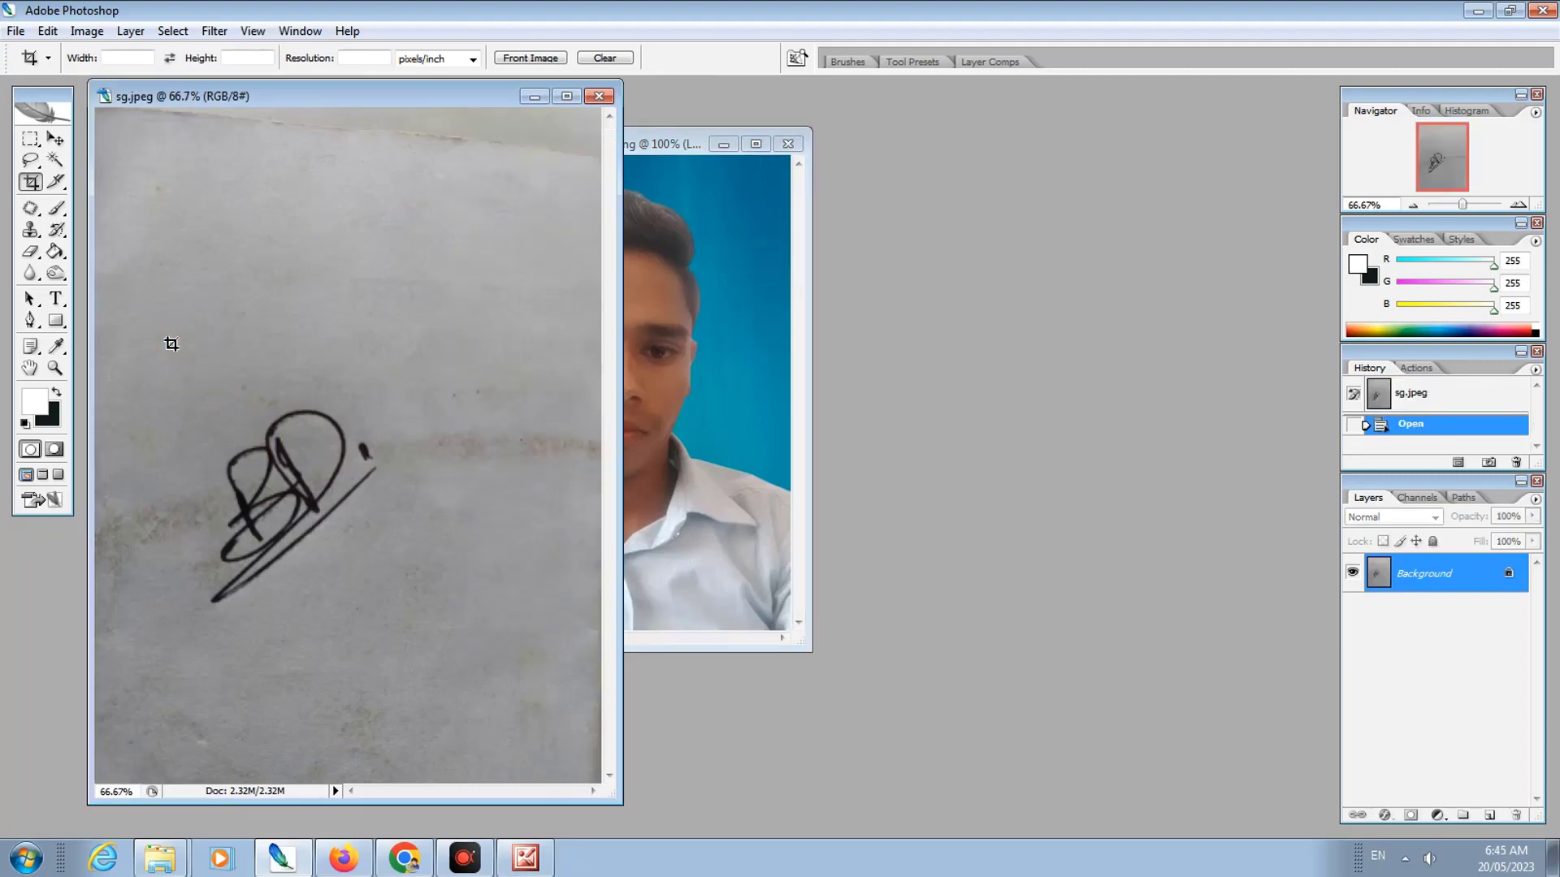
{"action": "left_click_drag", "start_coordinate": [99, 348], "coordinate": [177, 575]}
{"action": "left_click_drag", "start_coordinate": [568, 612], "coordinate": [570, 614]}
{"action": "left_click_drag", "start_coordinate": [334, 349], "coordinate": [332, 364]}
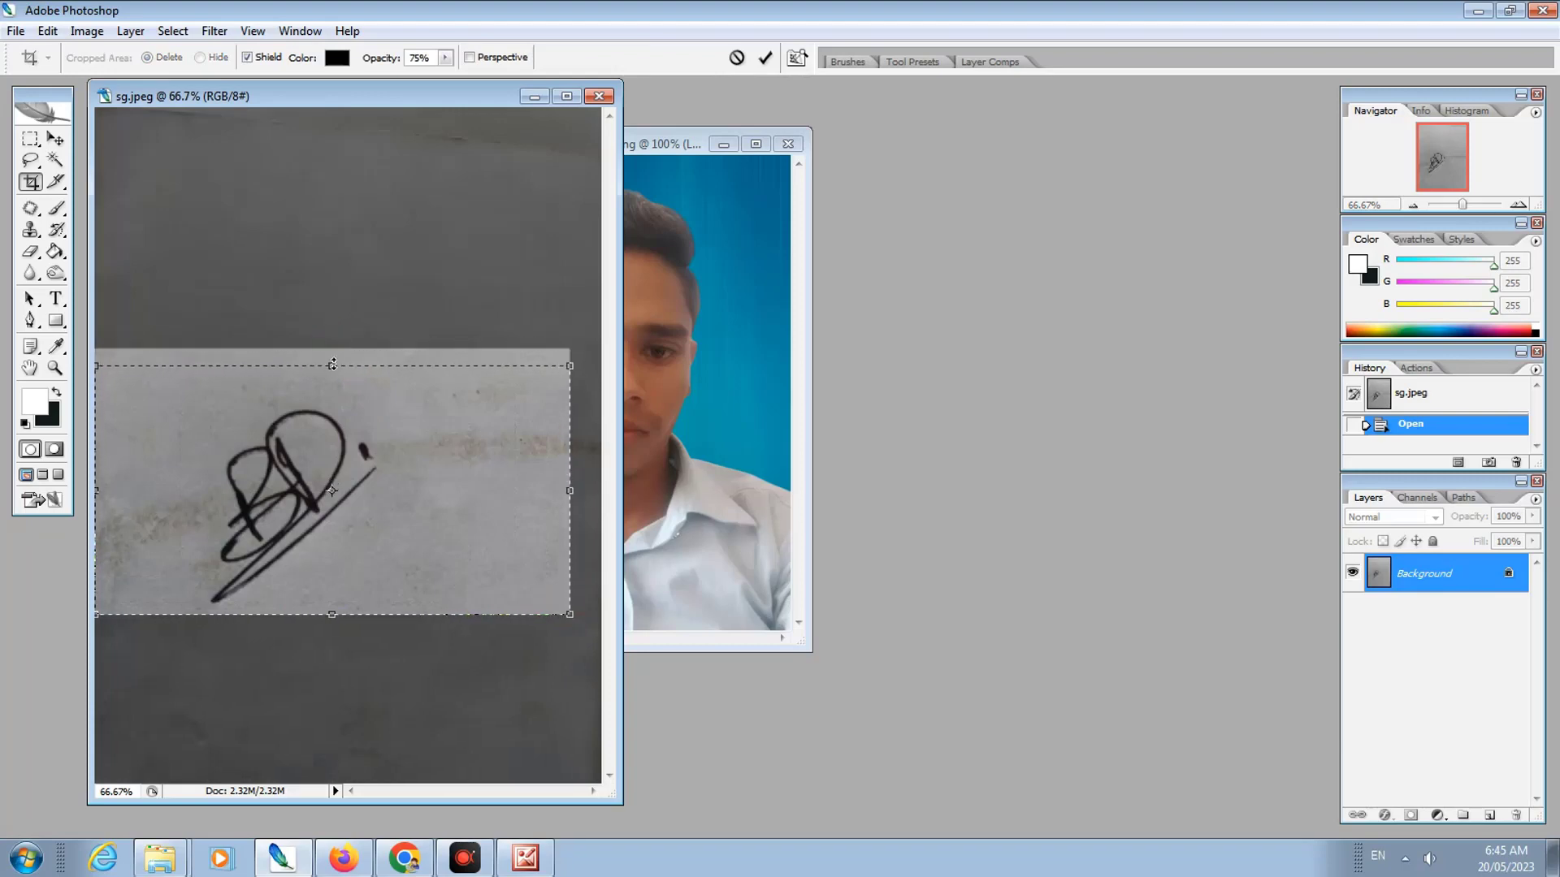
{"action": "double_click", "coordinate": [332, 363]}
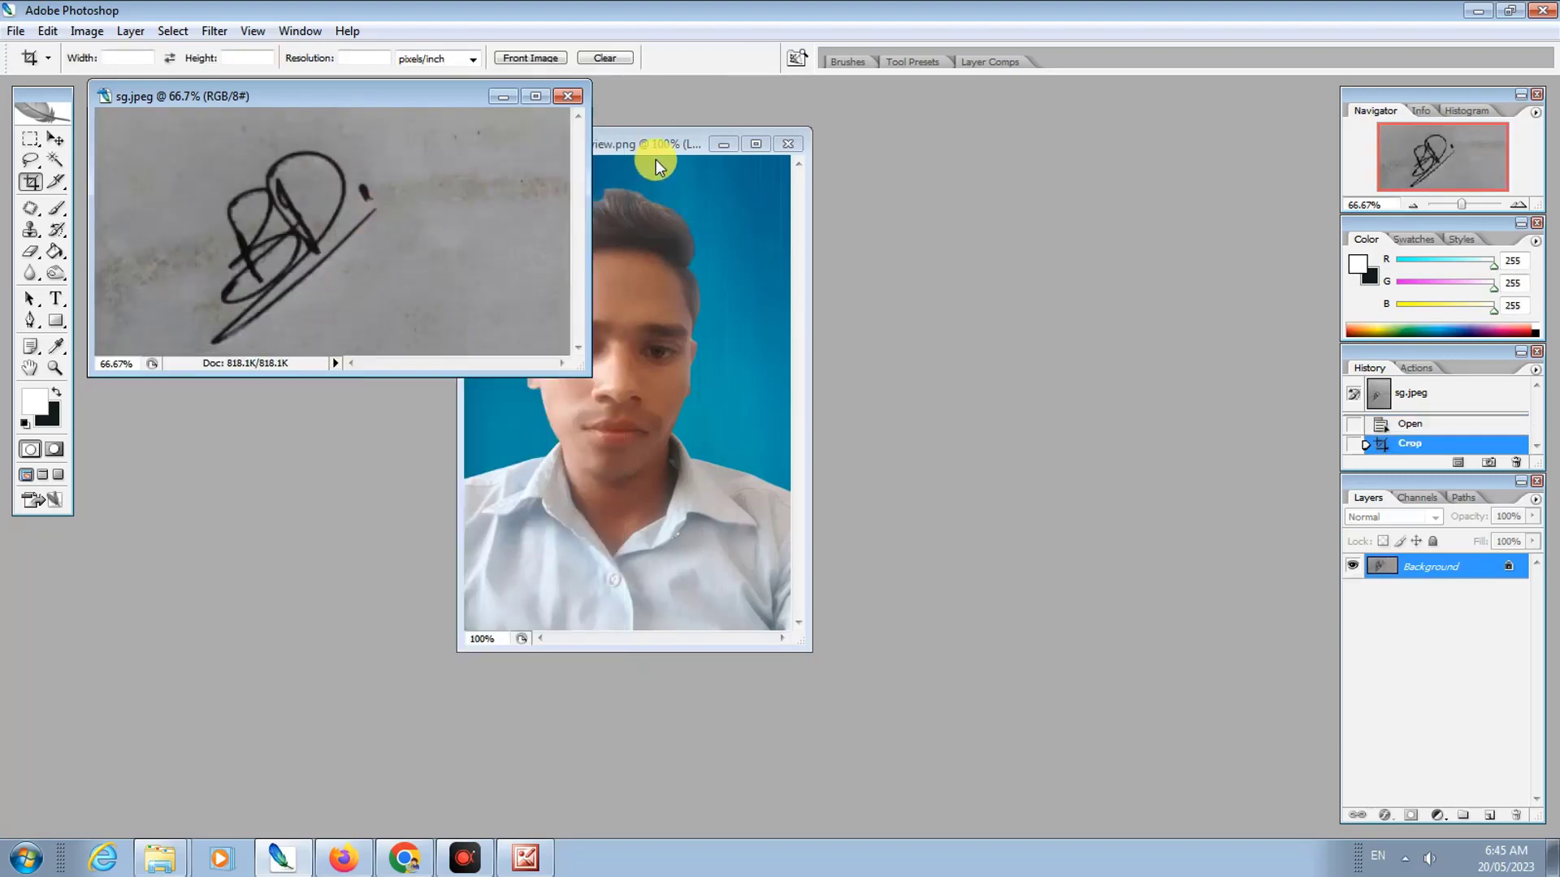
{"action": "left_click", "coordinate": [646, 142]}
{"action": "left_click_drag", "start_coordinate": [654, 146], "coordinate": [643, 151]}
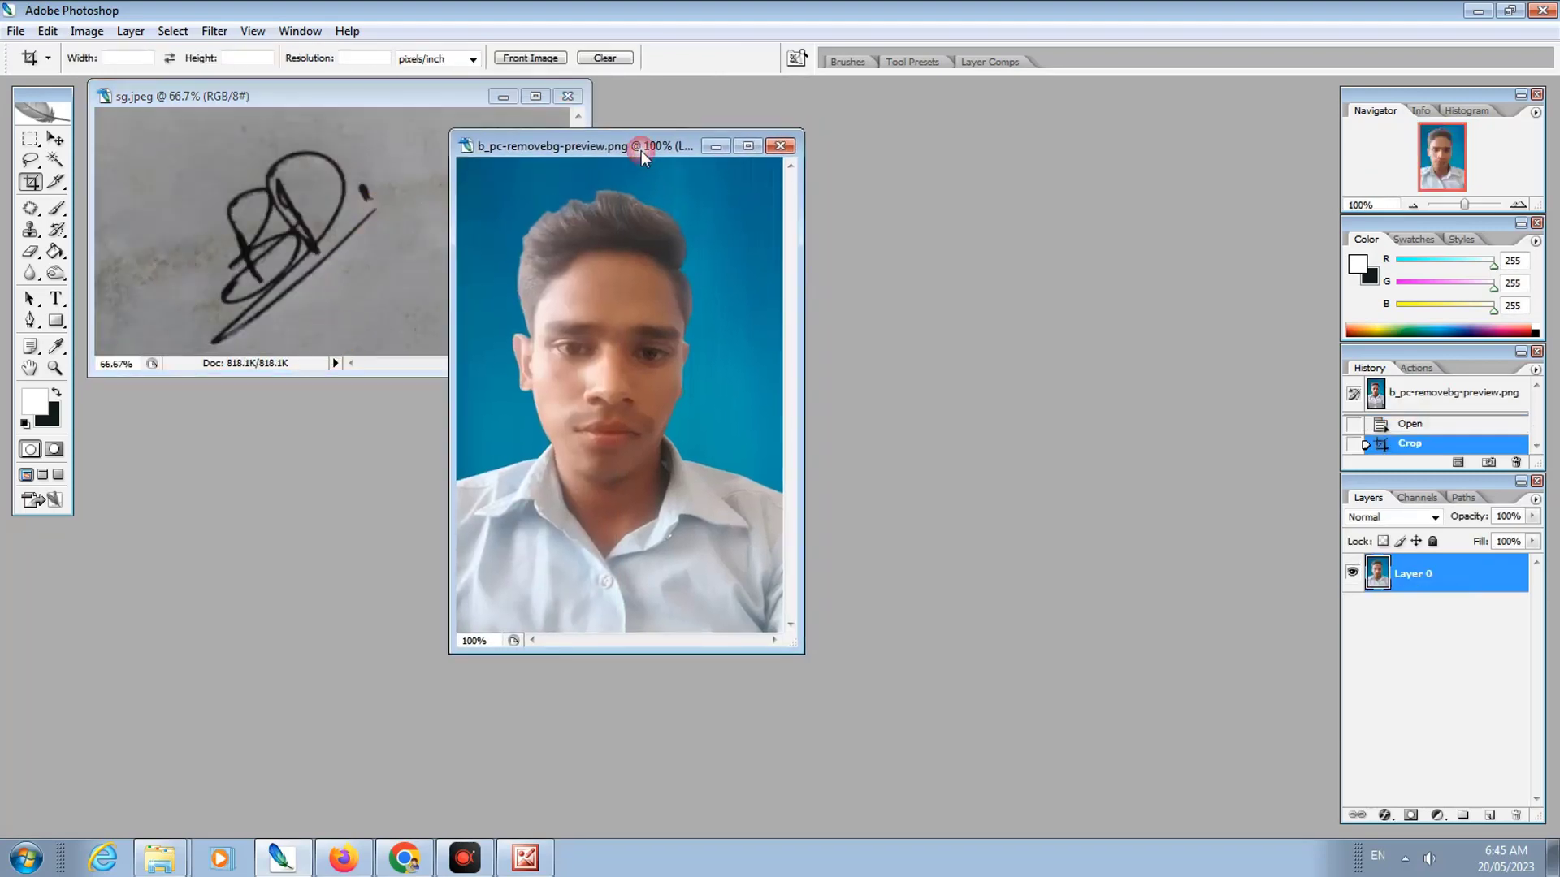
{"action": "left_click", "coordinate": [47, 33]}
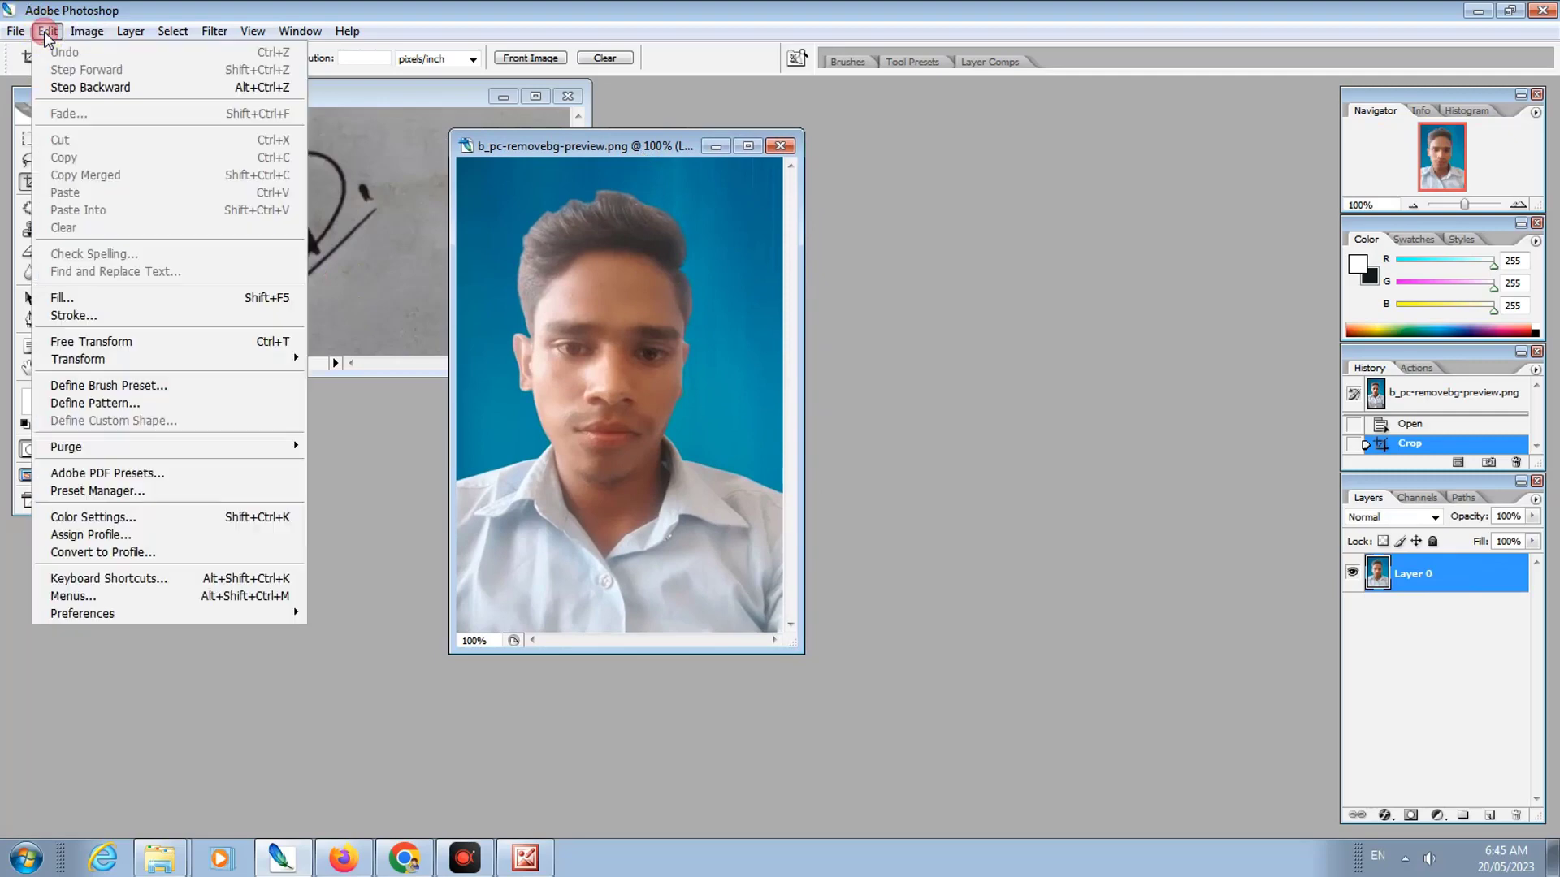
Step: Stroke the photo with a 6 px black, centre-aligned border
{"action": "left_click", "coordinate": [139, 315]}
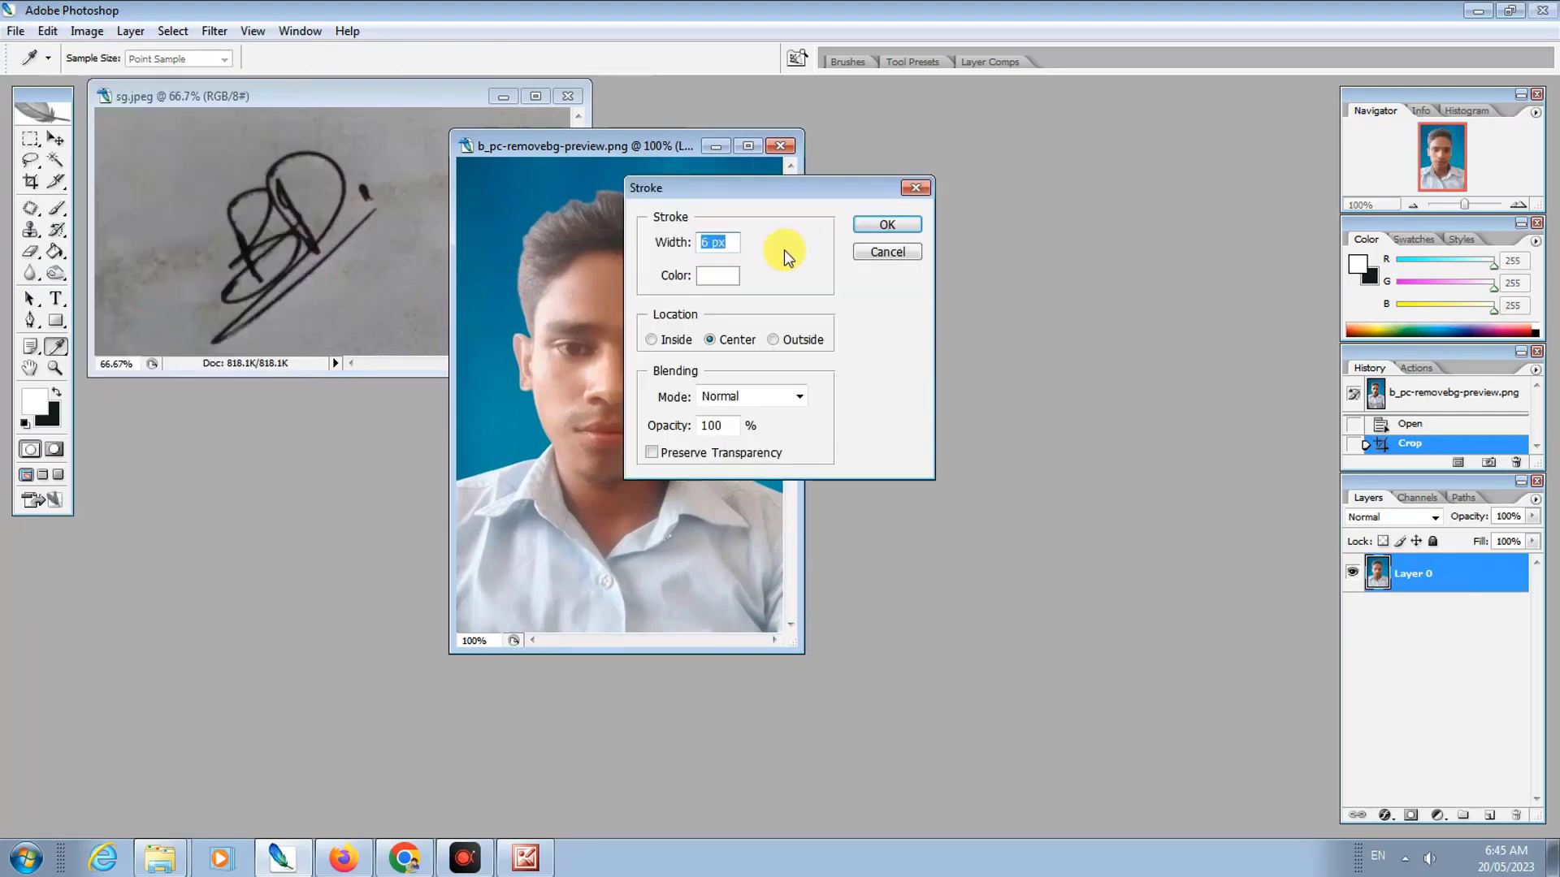
{"action": "left_click", "coordinate": [716, 276]}
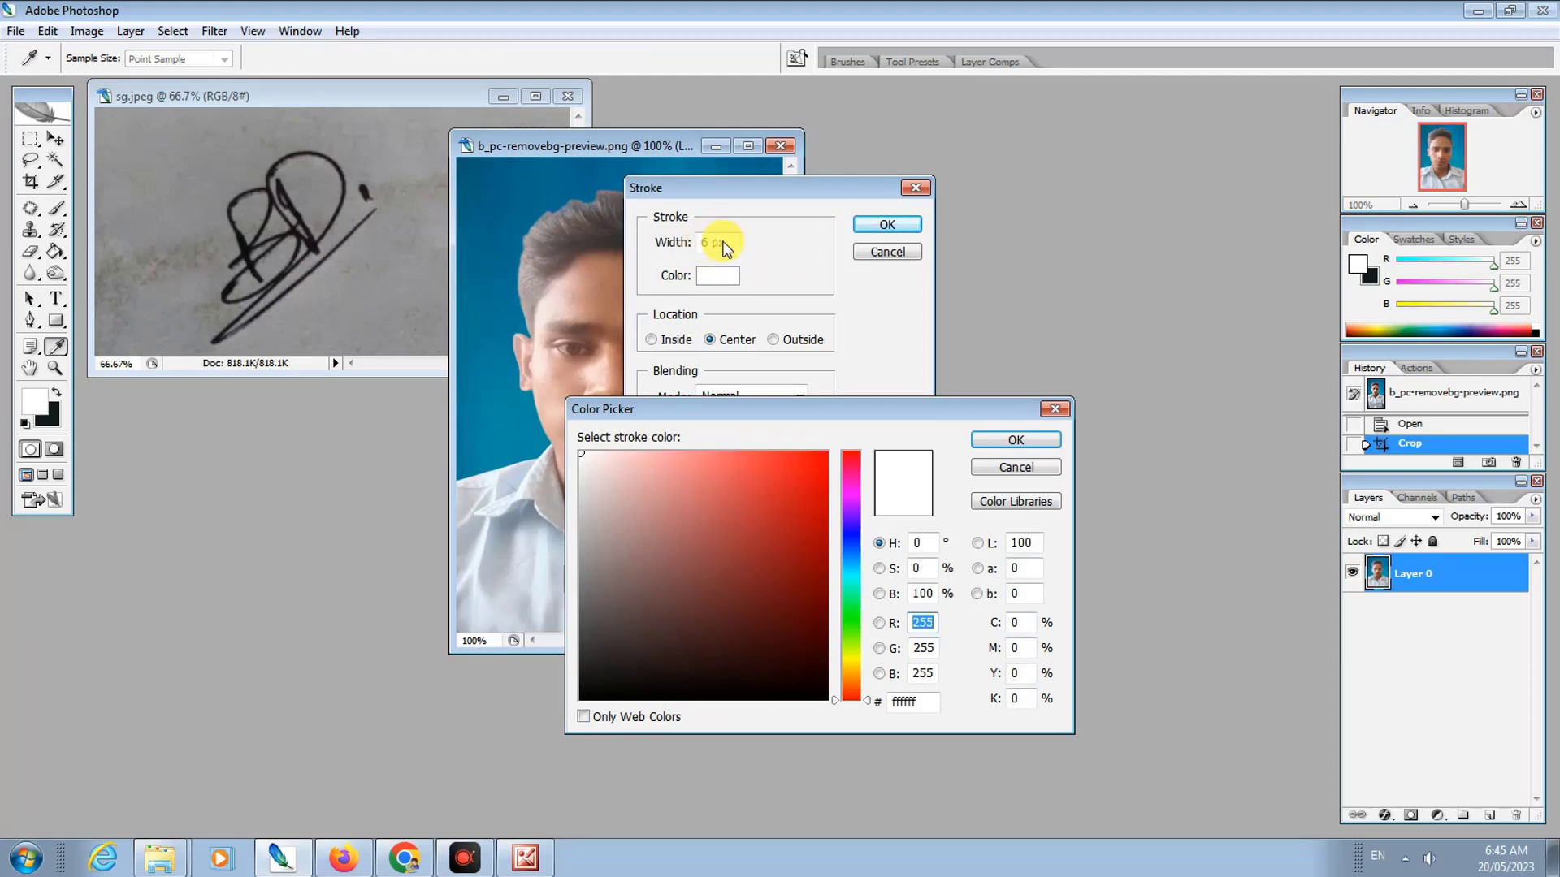
{"action": "left_click", "coordinate": [849, 536]}
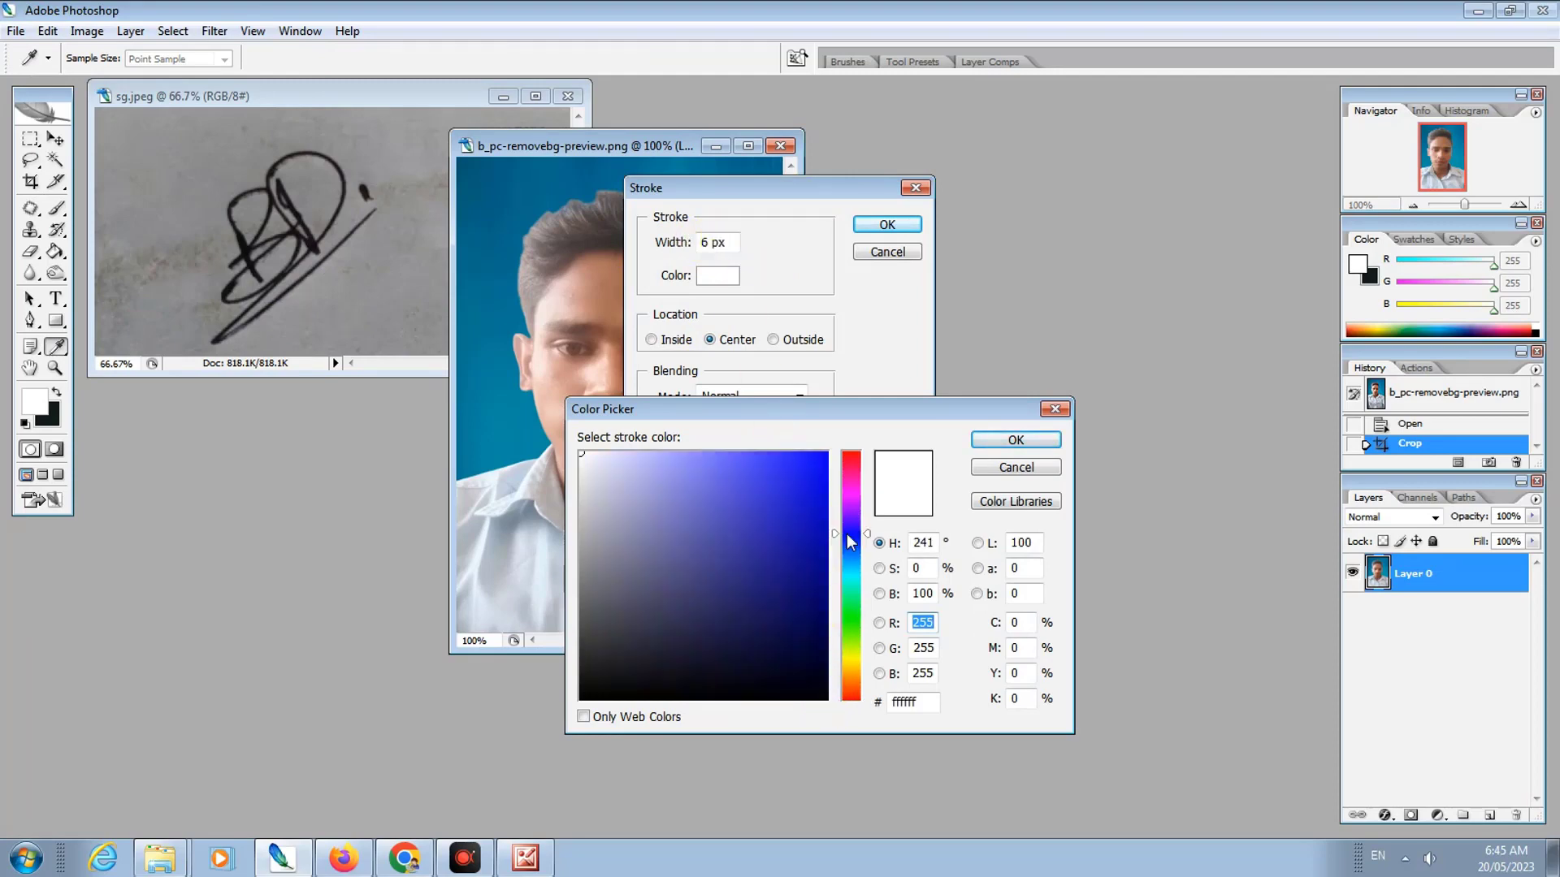
{"action": "left_click", "coordinate": [827, 698]}
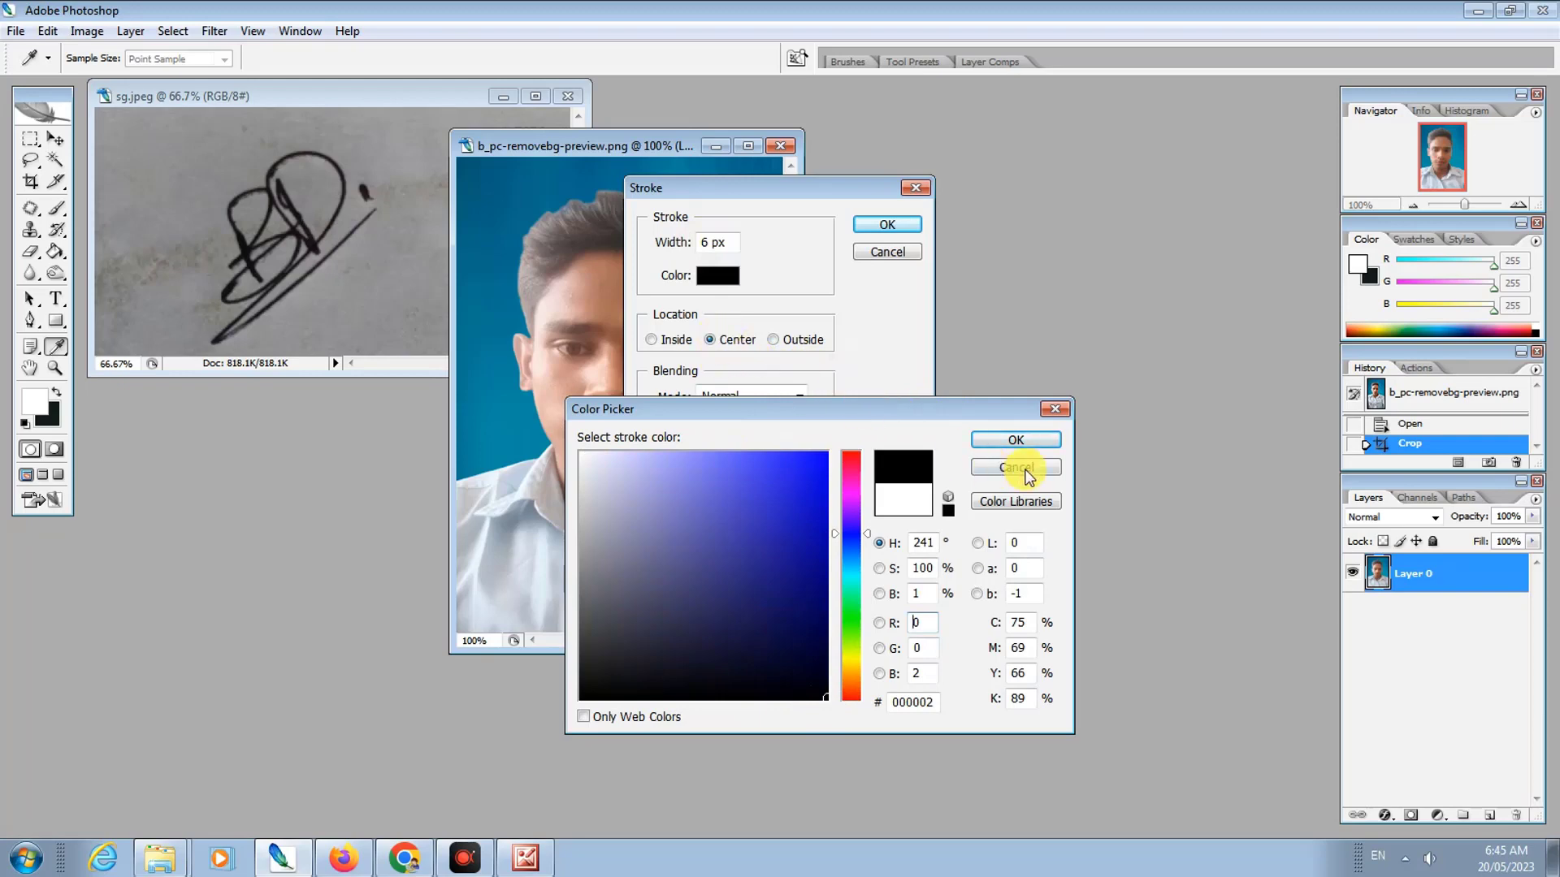
{"action": "left_click", "coordinate": [1021, 439]}
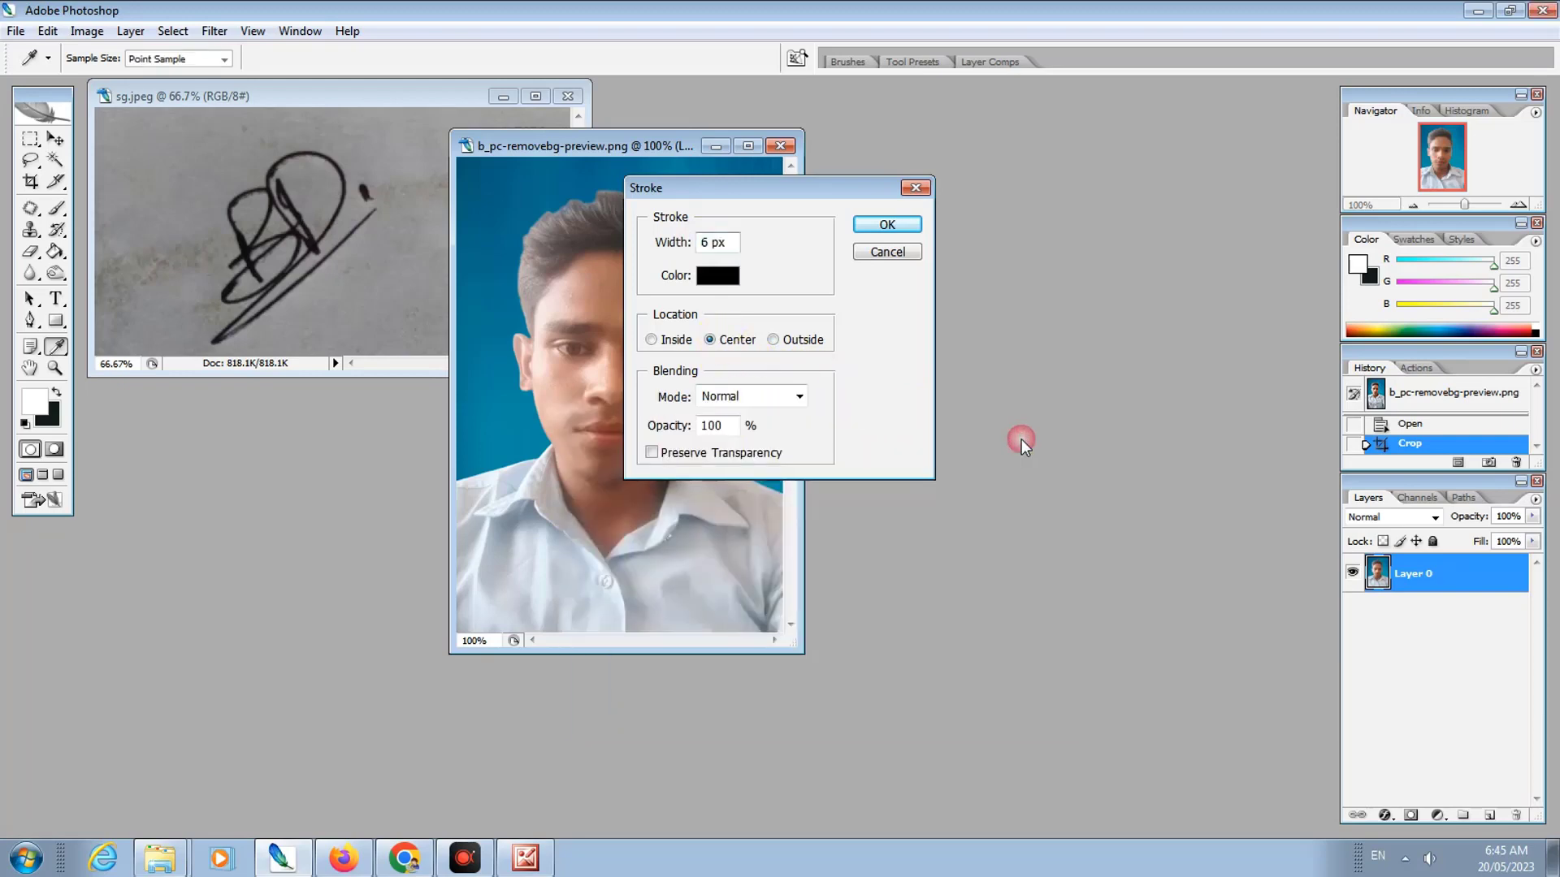
{"action": "left_click", "coordinate": [876, 229]}
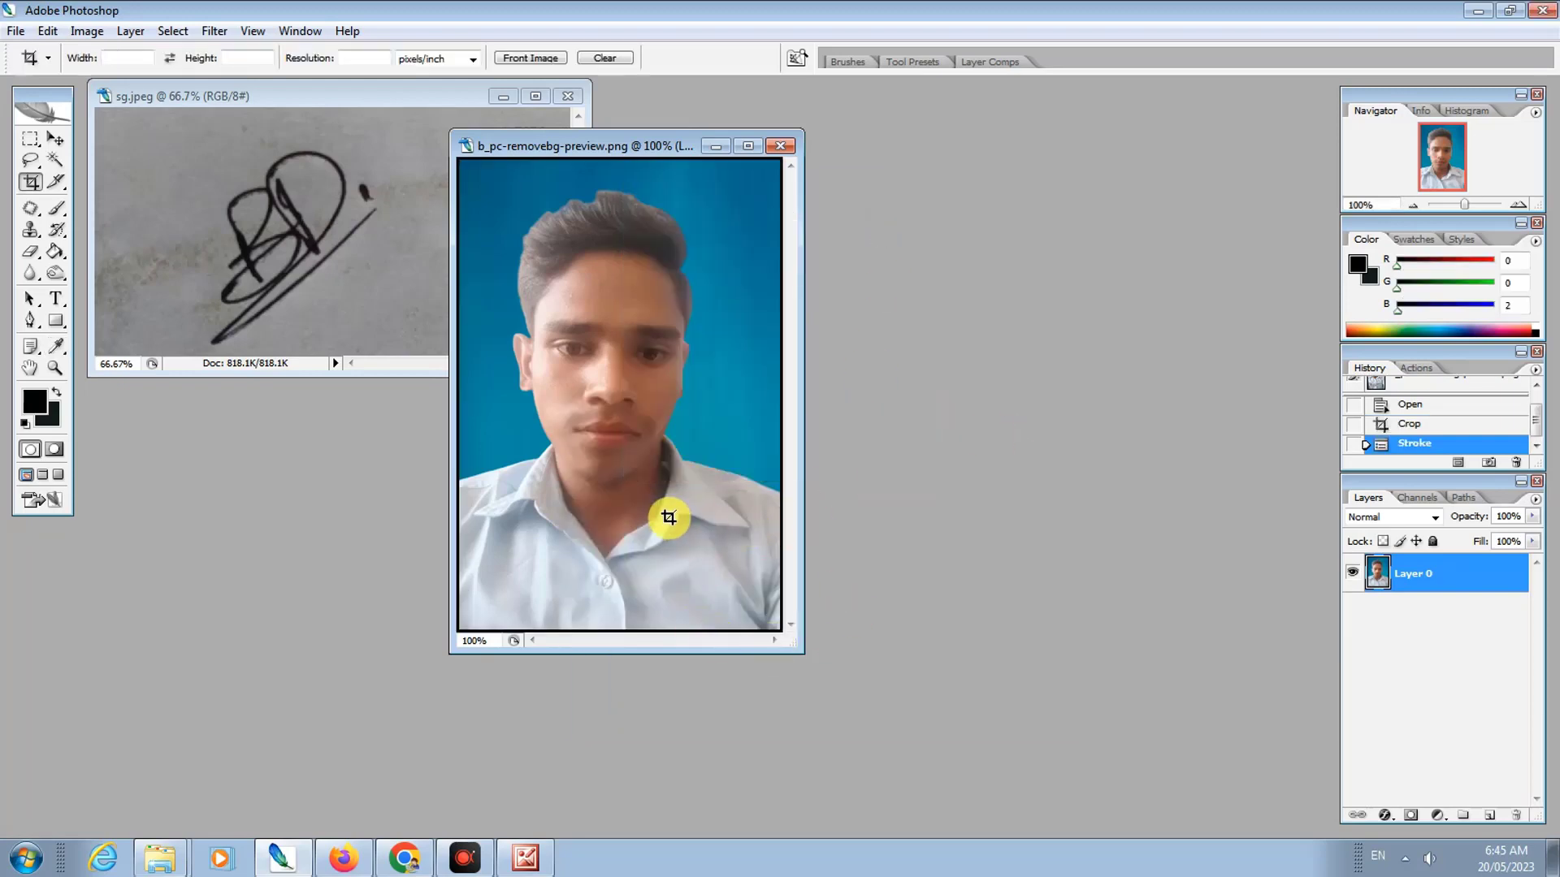
{"action": "left_click", "coordinate": [284, 95]}
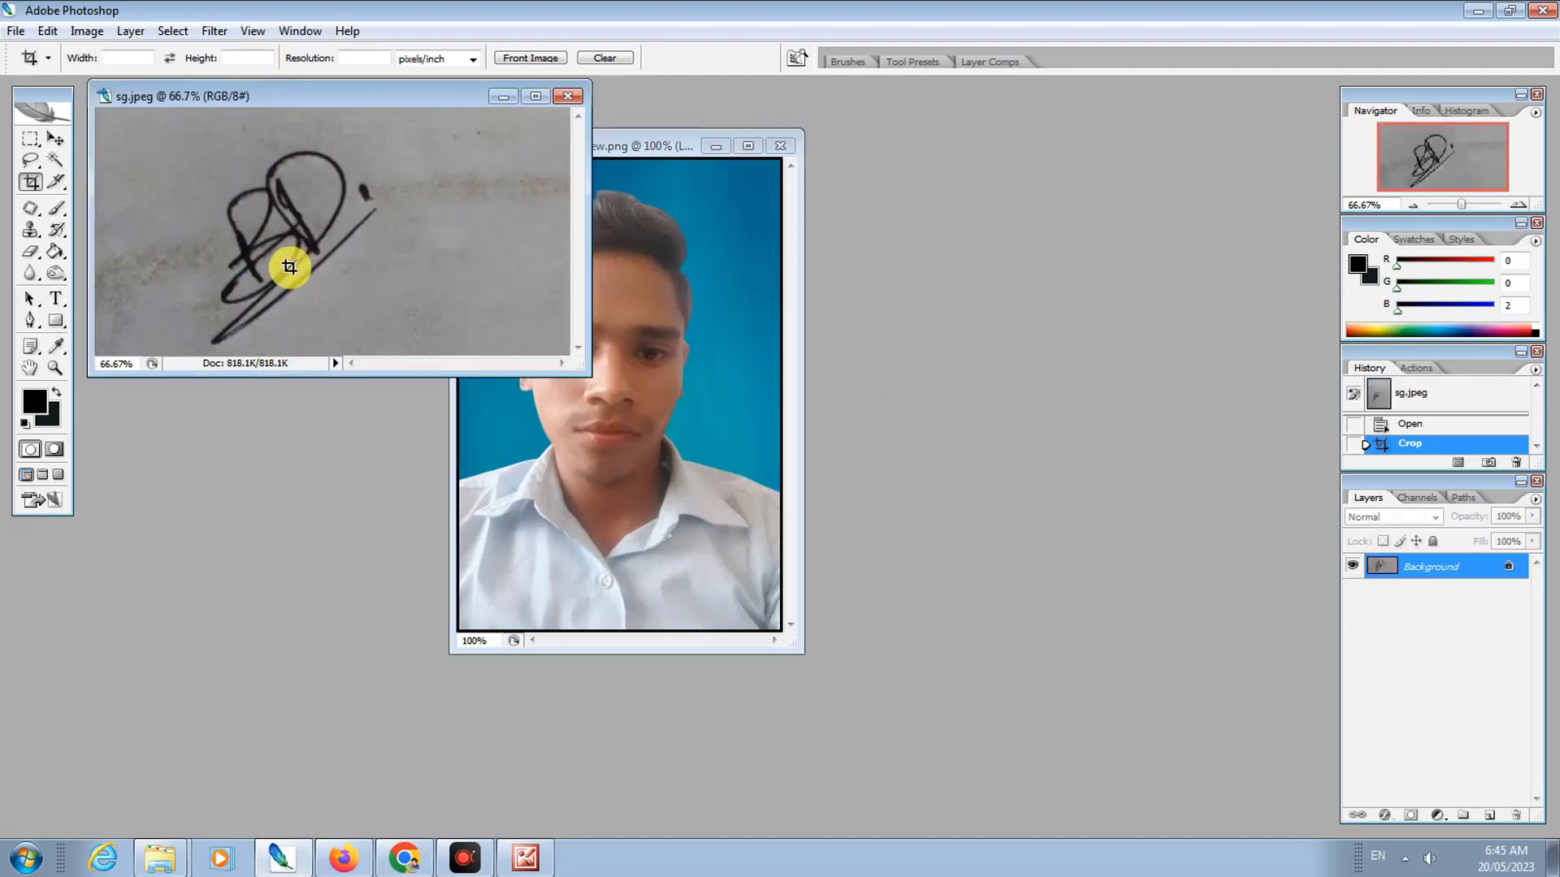
Step: Apply Levels to sg.jpeg with input 0/0.42/106 and output 37/252
{"action": "key", "text": "ctrl+l"}
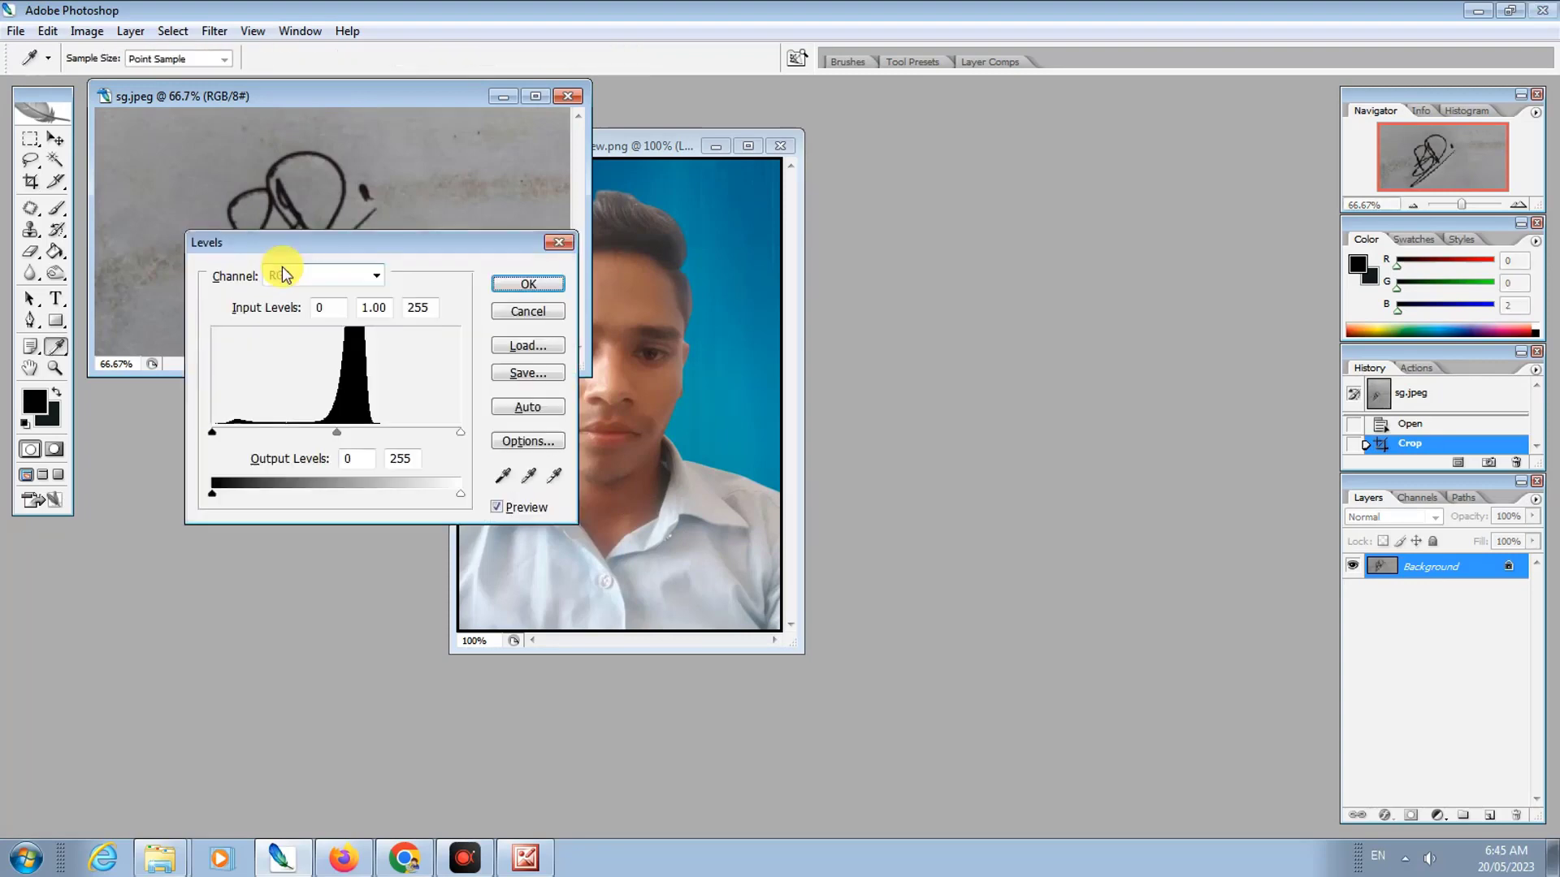
{"action": "mouse_move", "coordinate": [335, 433]}
{"action": "left_mouse_down"}
{"action": "mouse_move", "coordinate": [348, 433]}
{"action": "mouse_move", "coordinate": [306, 433]}
{"action": "left_mouse_up"}
{"action": "left_click_drag", "start_coordinate": [306, 242], "coordinate": [737, 238]}
{"action": "mouse_move", "coordinate": [644, 432]}
{"action": "left_mouse_down"}
{"action": "mouse_move", "coordinate": [674, 430]}
{"action": "mouse_move", "coordinate": [622, 429]}
{"action": "left_mouse_up"}
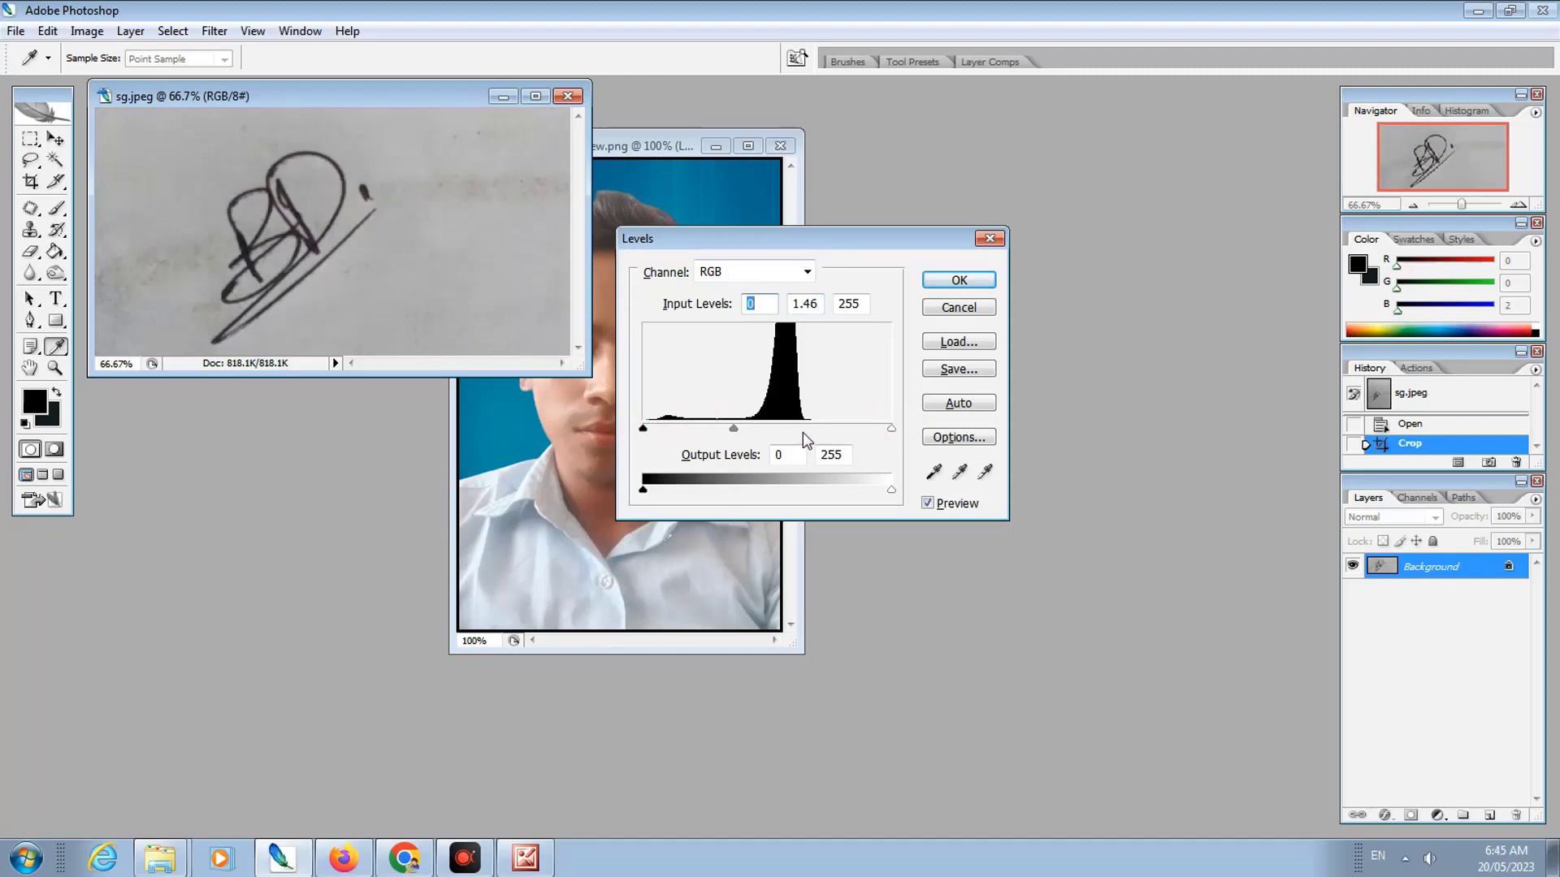
{"action": "left_click_drag", "start_coordinate": [891, 428], "coordinate": [753, 432]}
{"action": "left_click", "coordinate": [747, 431]}
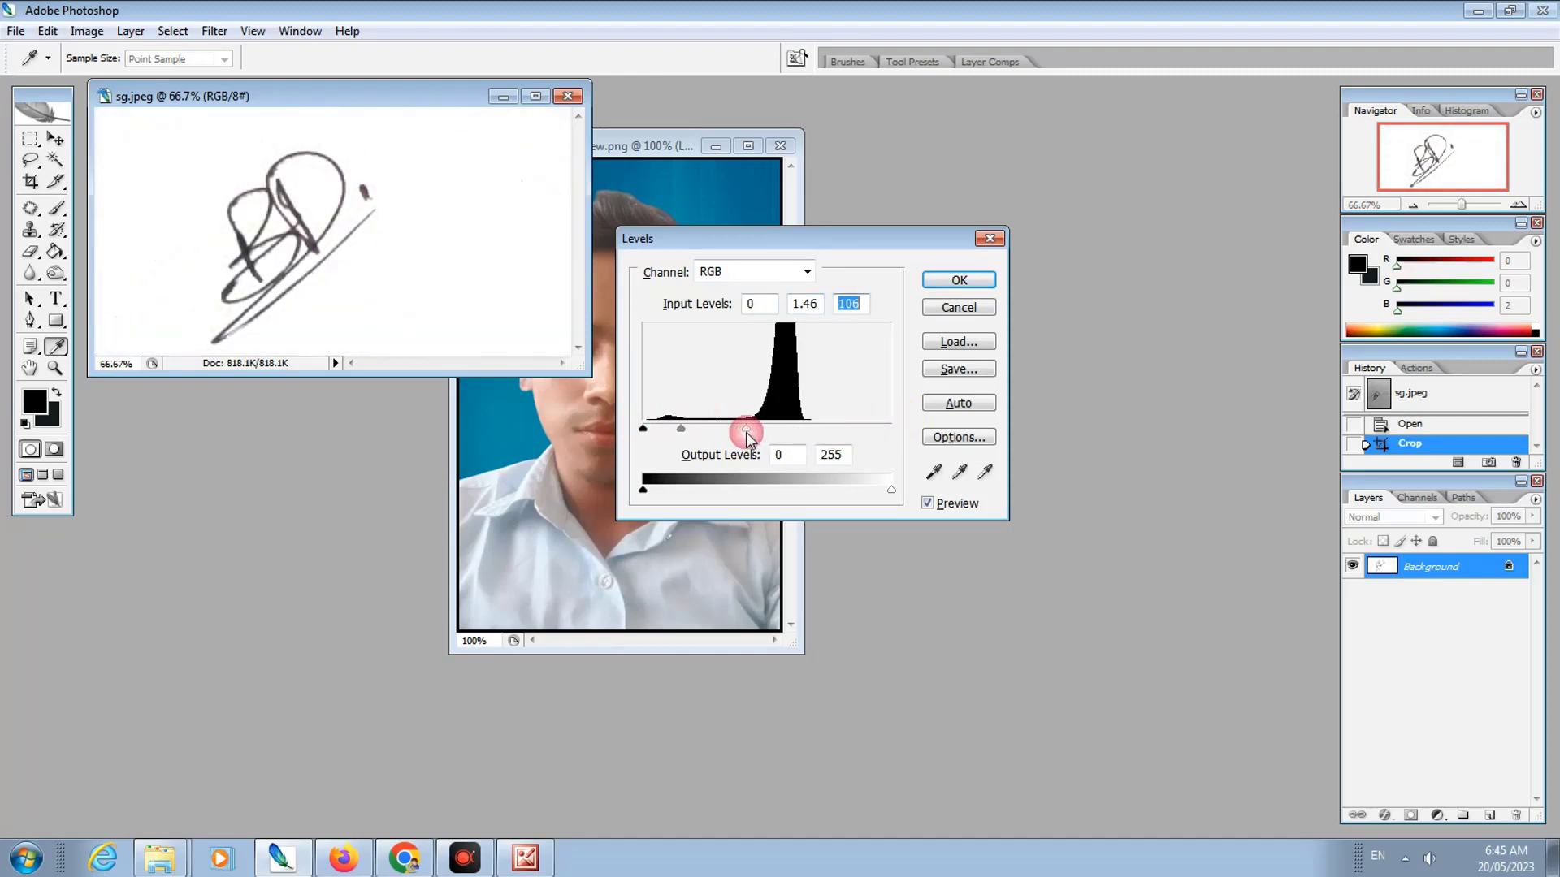
{"action": "left_click_drag", "start_coordinate": [643, 495], "coordinate": [681, 497]}
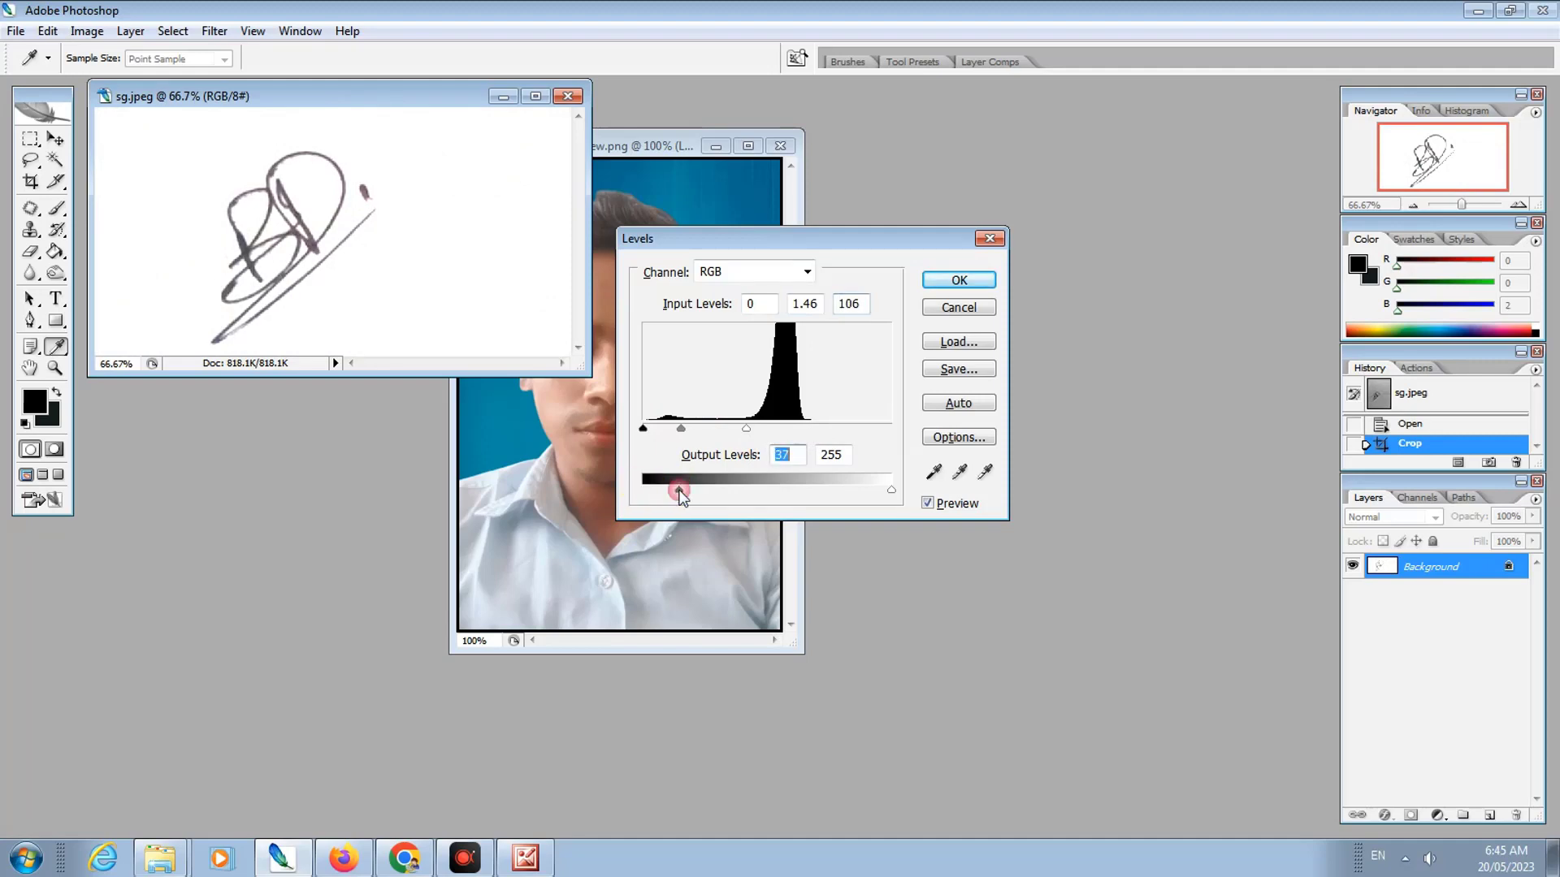
{"action": "left_click_drag", "start_coordinate": [893, 490], "coordinate": [889, 491]}
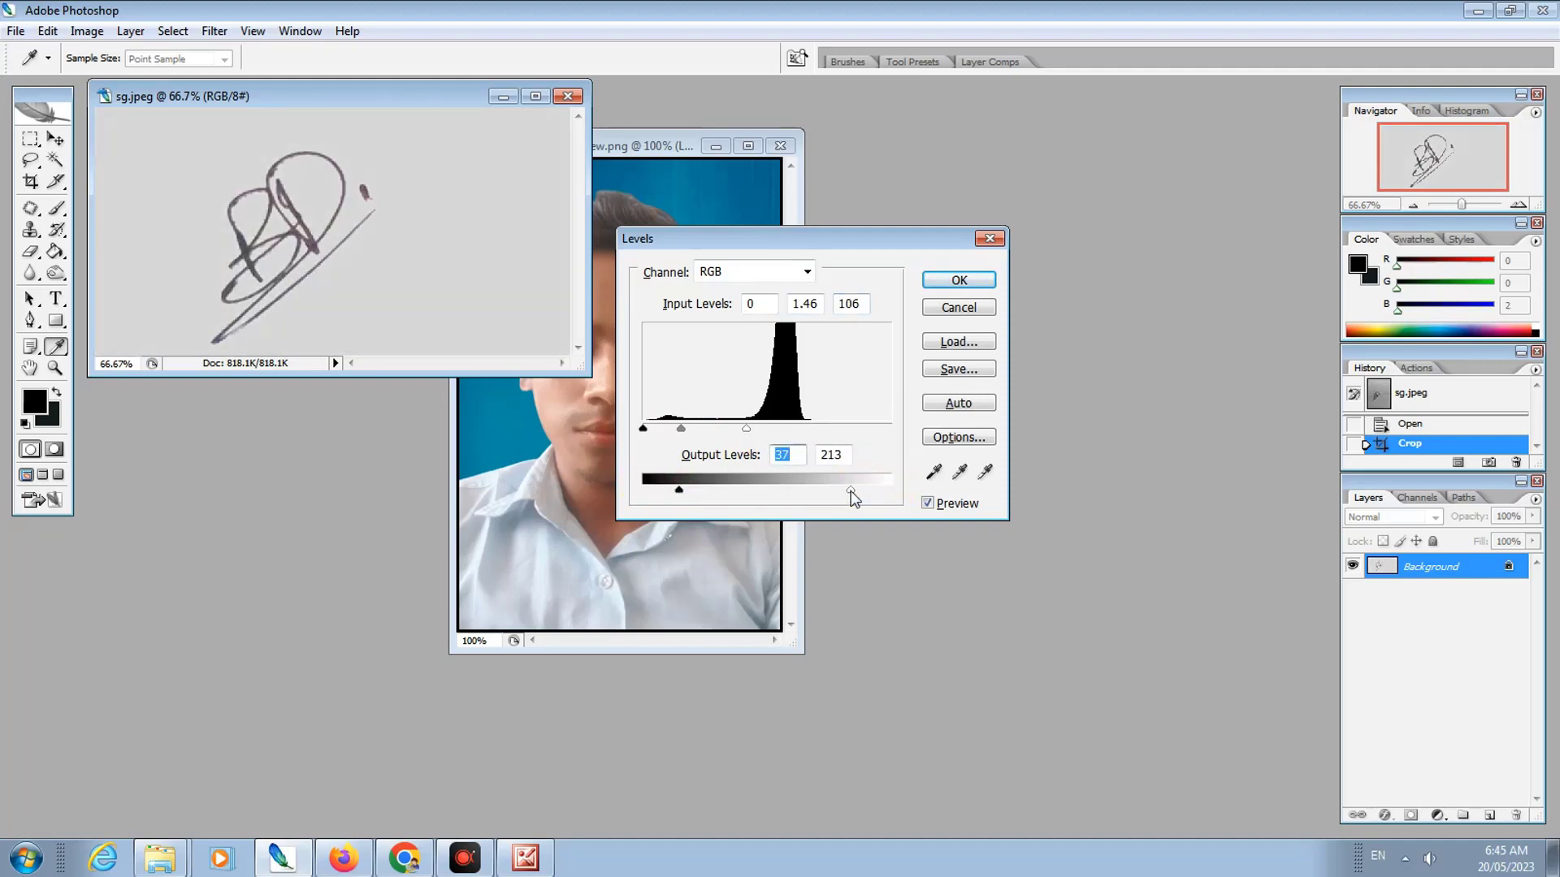
{"action": "left_click", "coordinate": [888, 493]}
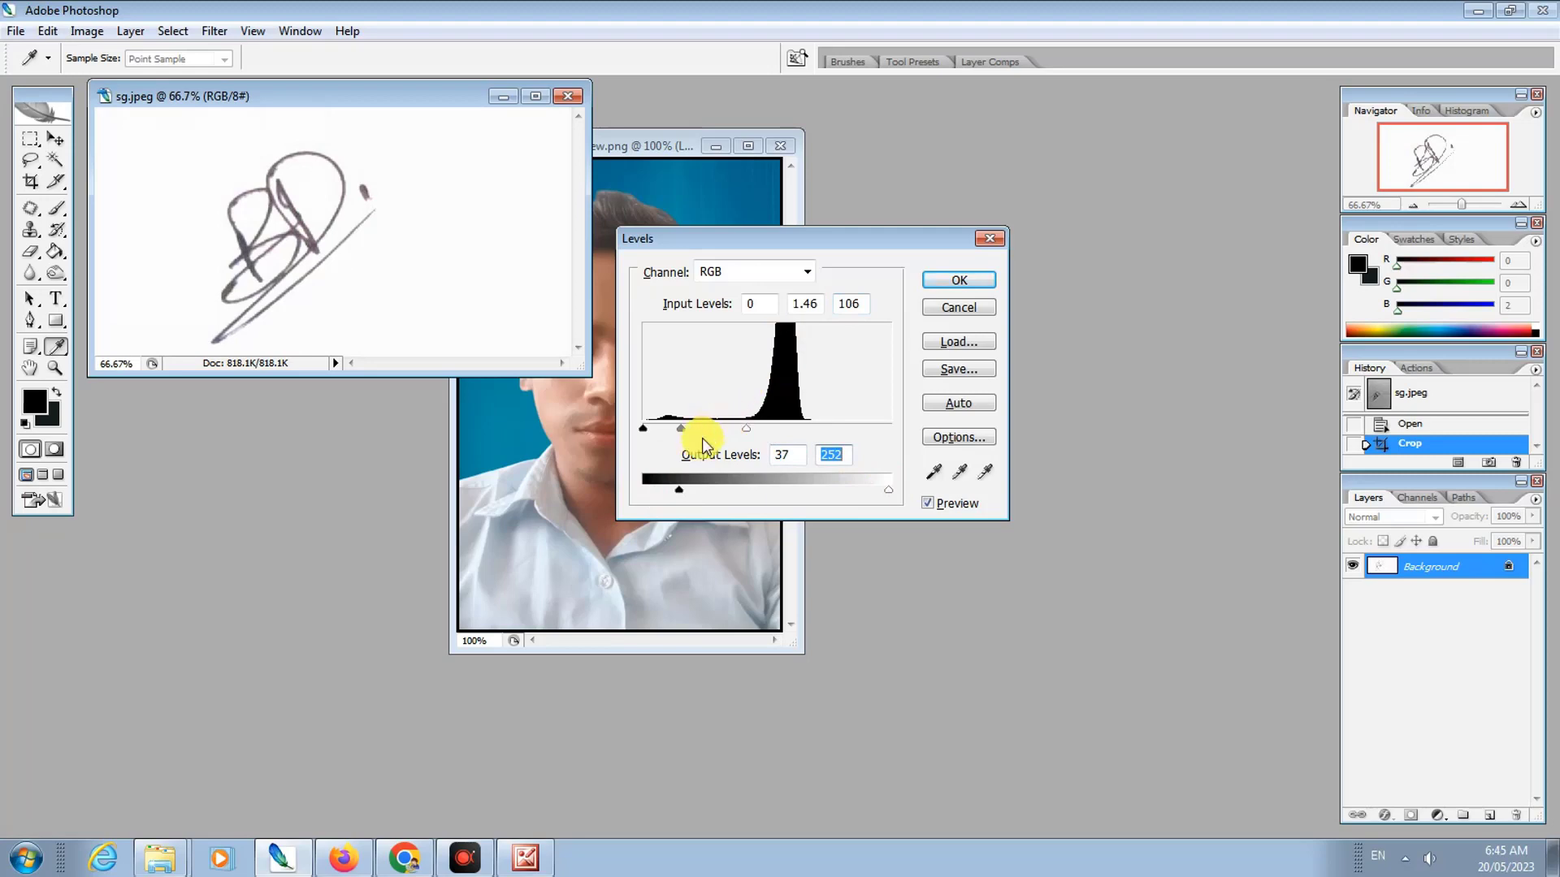
{"action": "left_click_drag", "start_coordinate": [679, 432], "coordinate": [720, 428]}
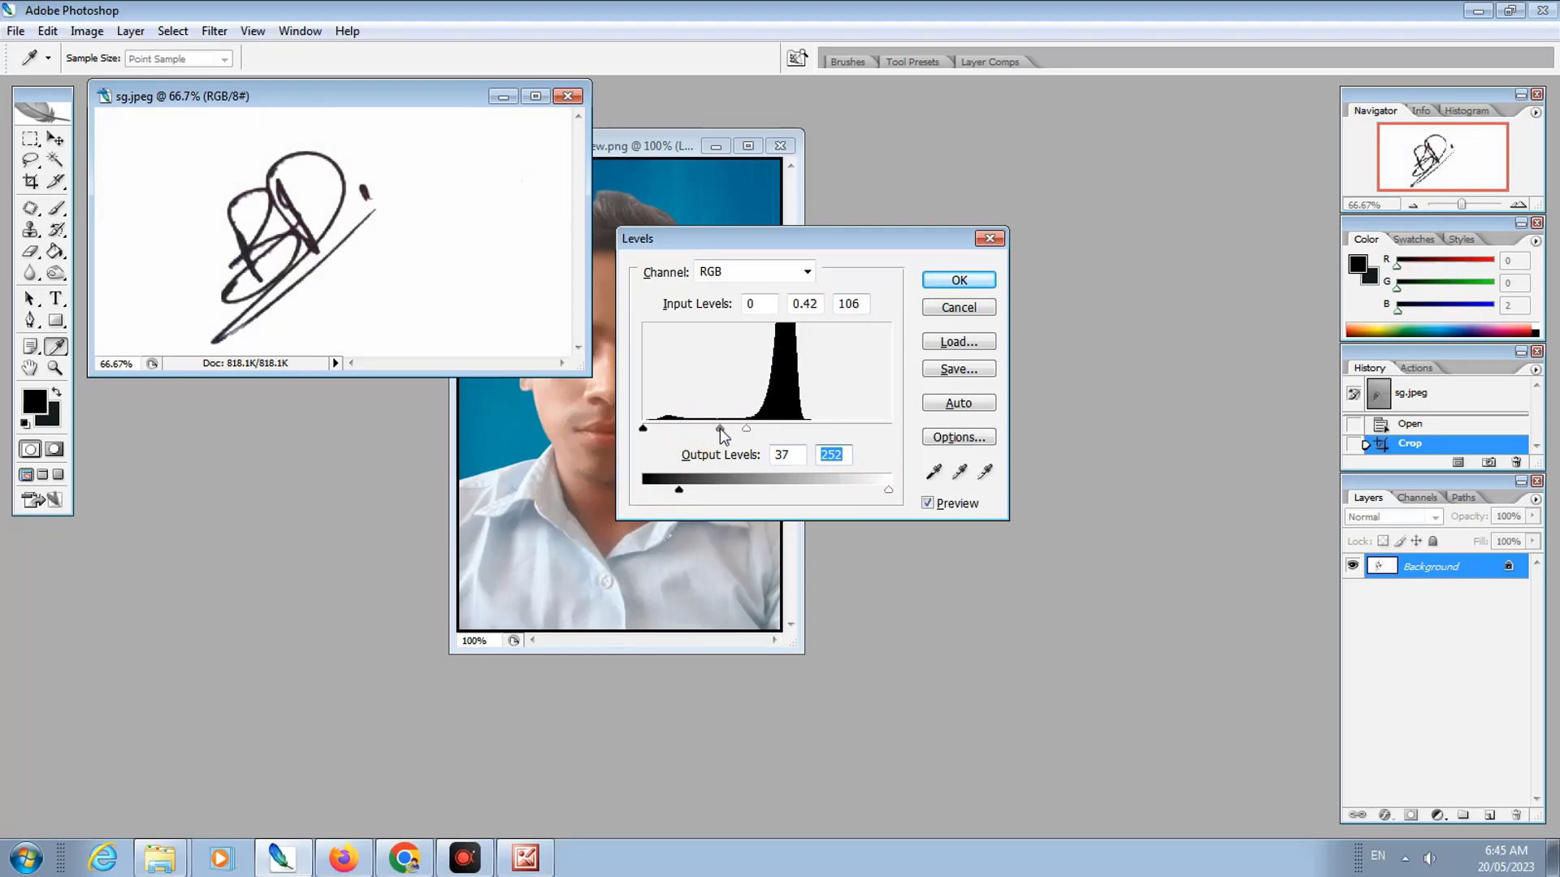
{"action": "left_click", "coordinate": [945, 284]}
{"action": "left_click", "coordinate": [663, 149]}
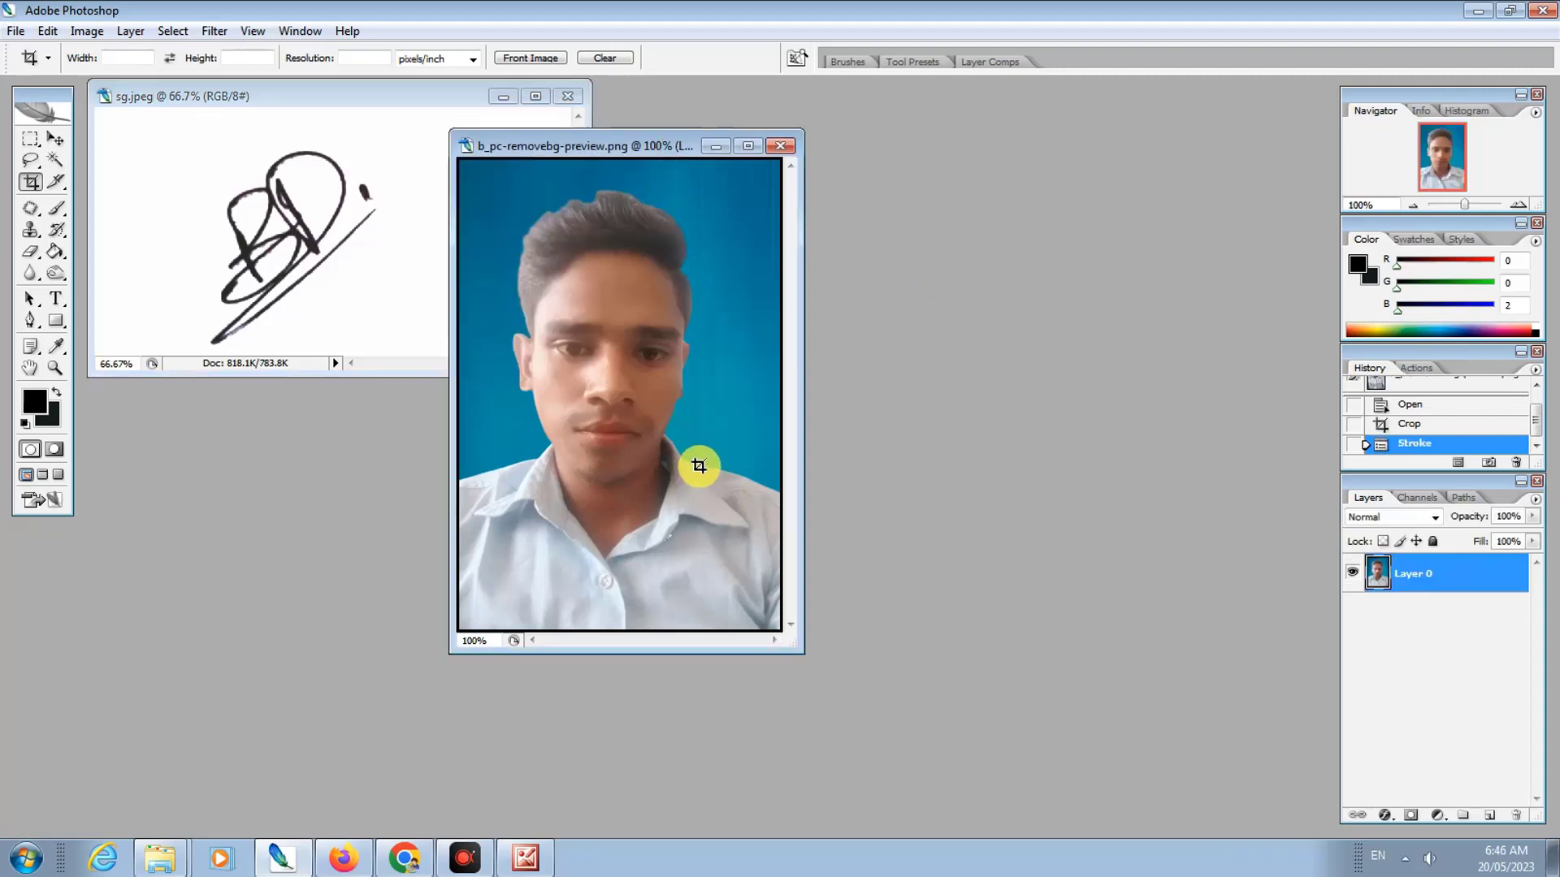
Step: Apply Levels to the photo, raising the midtones and setting the white input to about 204
{"action": "key", "text": "ctrl+l"}
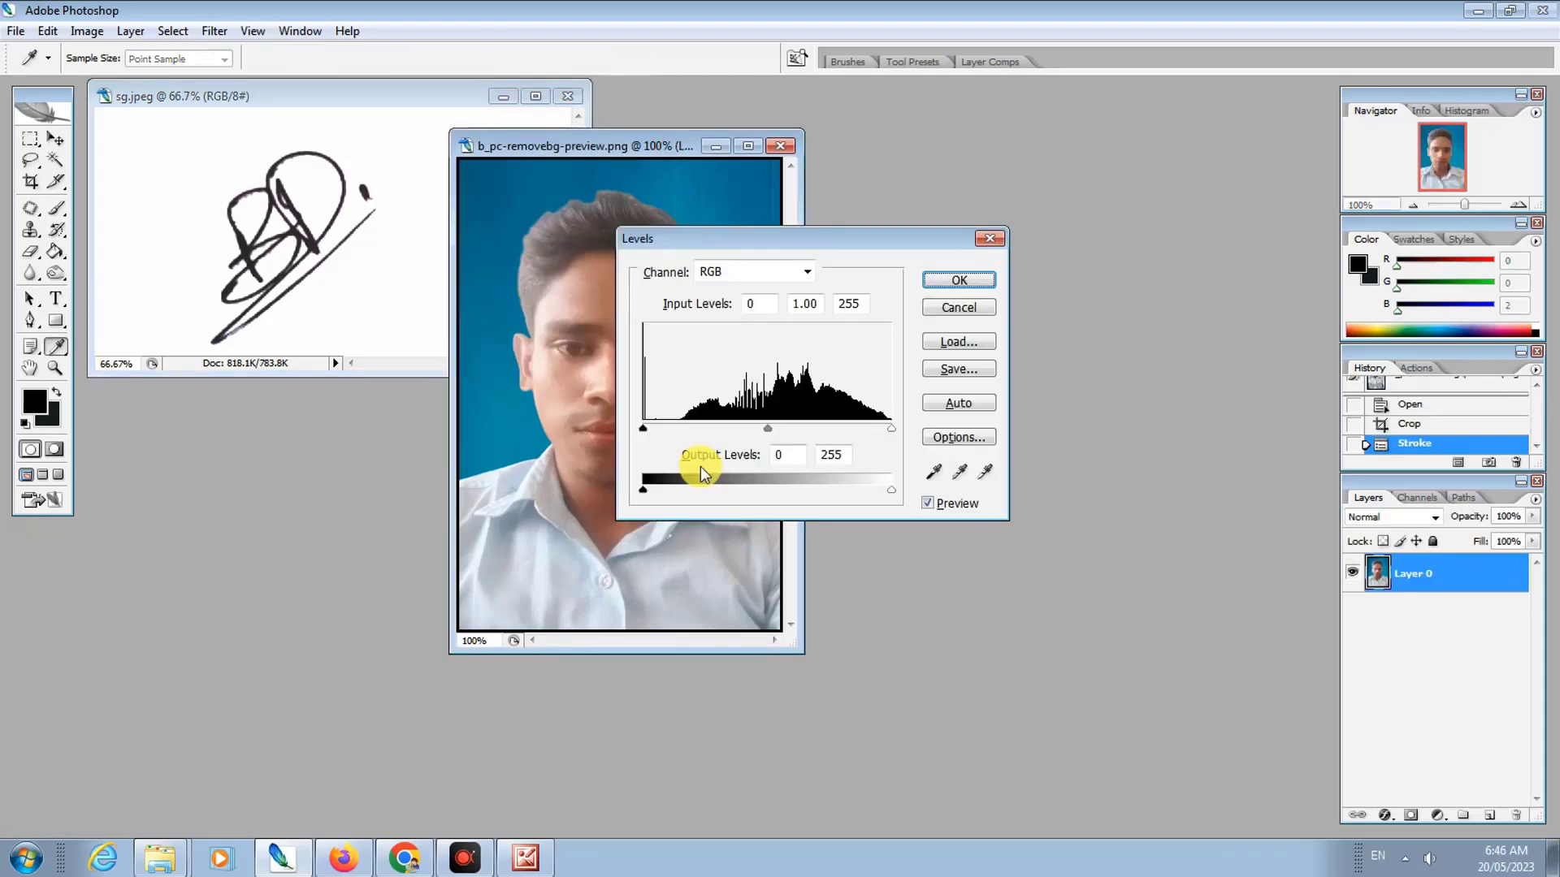
{"action": "left_click_drag", "start_coordinate": [806, 241], "coordinate": [927, 243]}
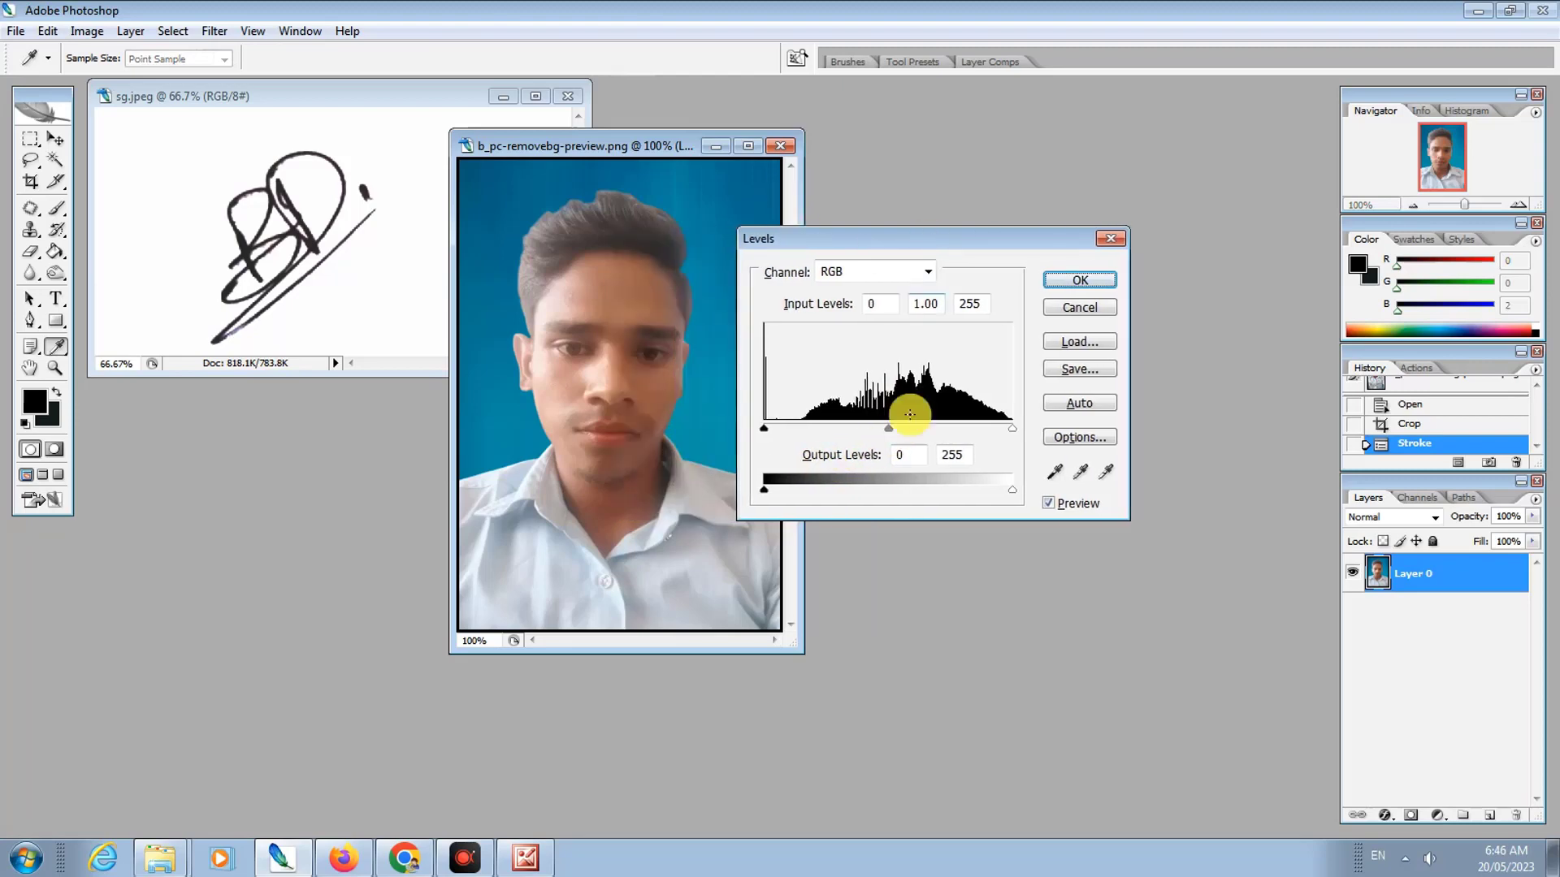
{"action": "mouse_move", "coordinate": [888, 433]}
{"action": "left_mouse_down"}
{"action": "mouse_move", "coordinate": [905, 431]}
{"action": "mouse_move", "coordinate": [868, 436]}
{"action": "left_mouse_up"}
{"action": "mouse_move", "coordinate": [764, 428]}
{"action": "left_mouse_down"}
{"action": "mouse_move", "coordinate": [778, 428]}
{"action": "mouse_move", "coordinate": [764, 429]}
{"action": "left_mouse_up"}
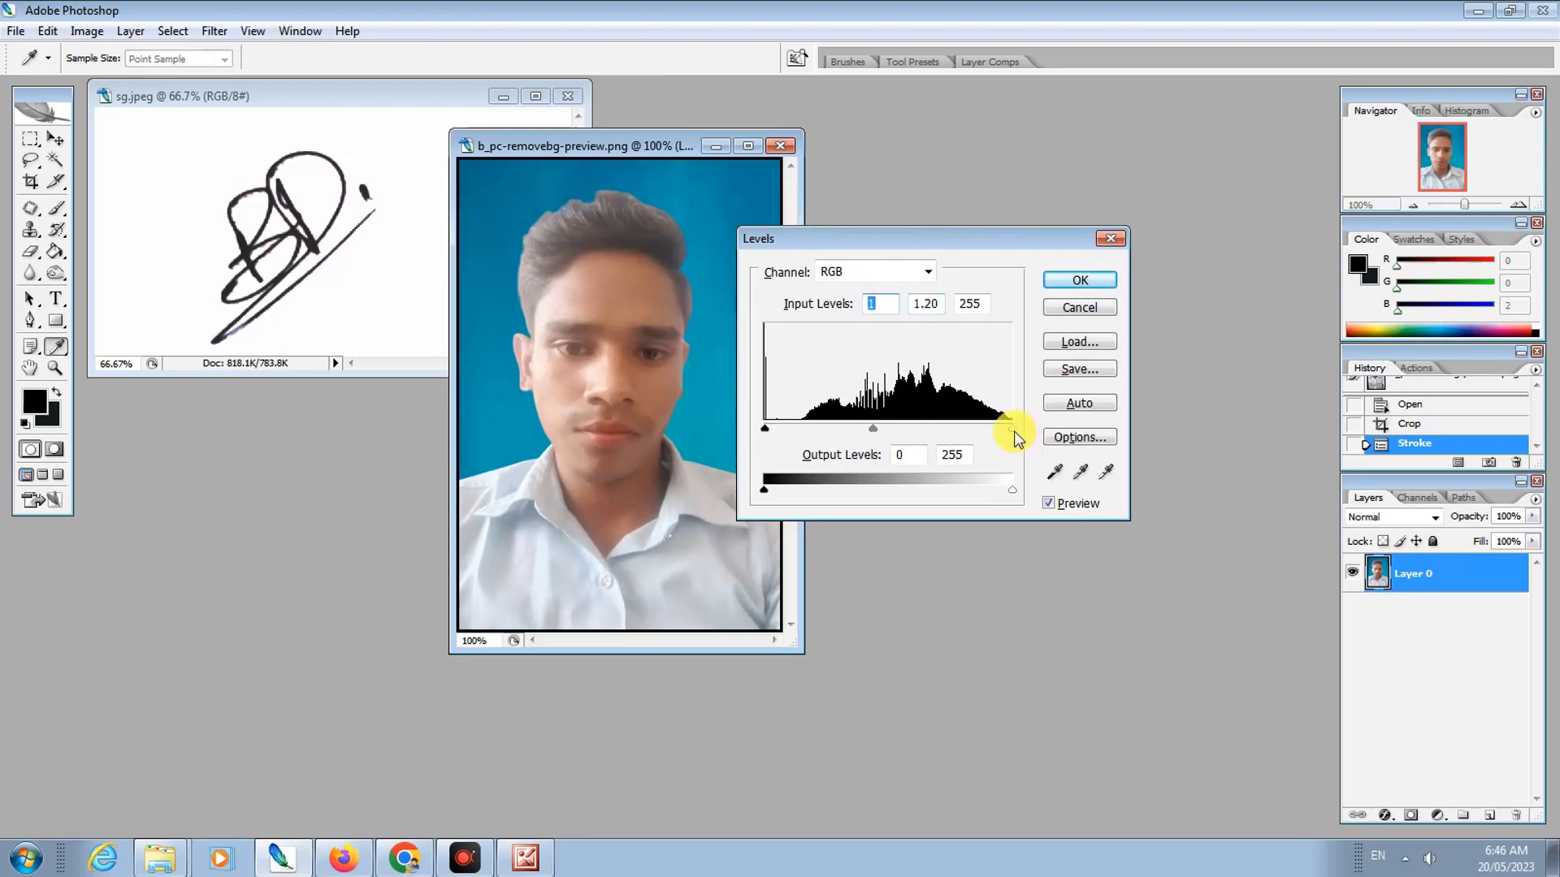
{"action": "left_click_drag", "start_coordinate": [1012, 428], "coordinate": [988, 491]}
{"action": "left_click", "coordinate": [763, 491]}
{"action": "left_click", "coordinate": [1080, 280]}
{"action": "key", "text": "c"}
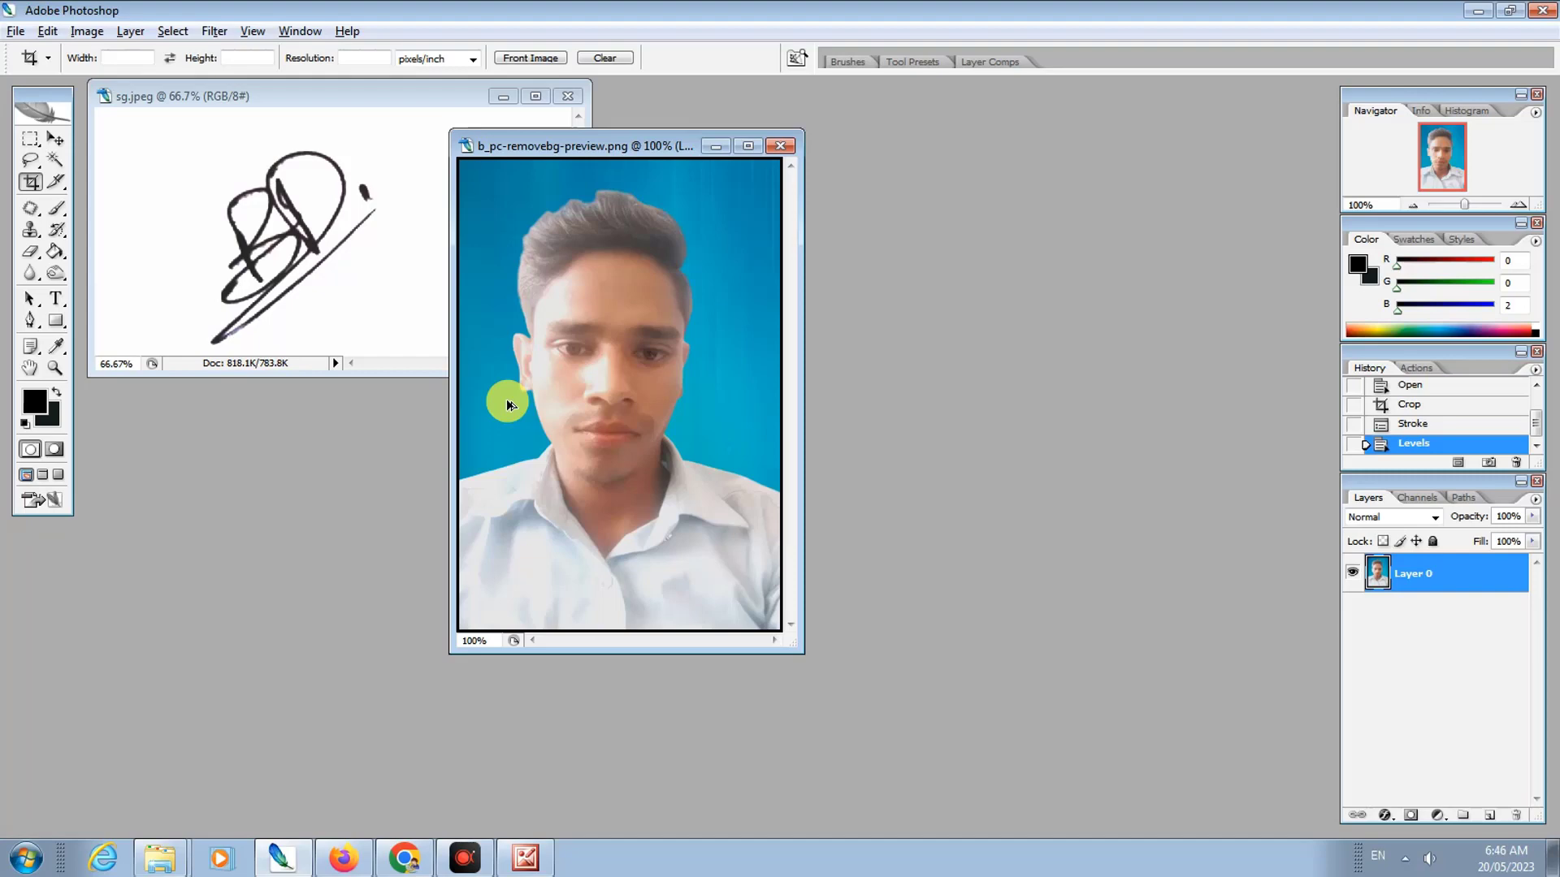
{"action": "key", "text": "ctrl+alt+shift+s"}
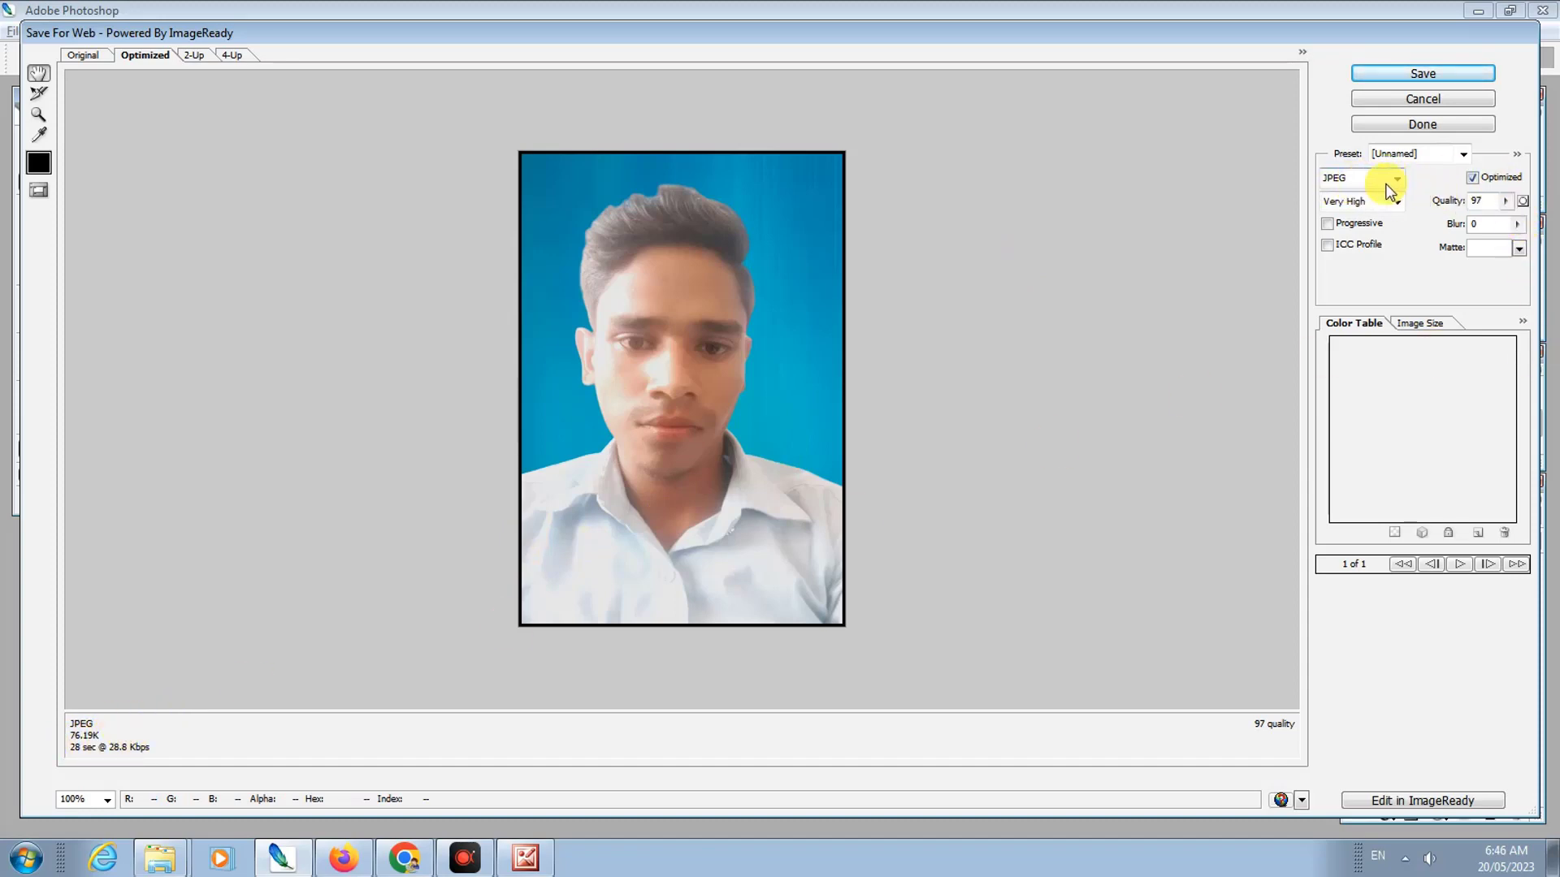
Step: Set the Save for Web JPEG quality for the photo to 82
{"action": "left_click", "coordinate": [1506, 200]}
{"action": "left_click", "coordinate": [1473, 224]}
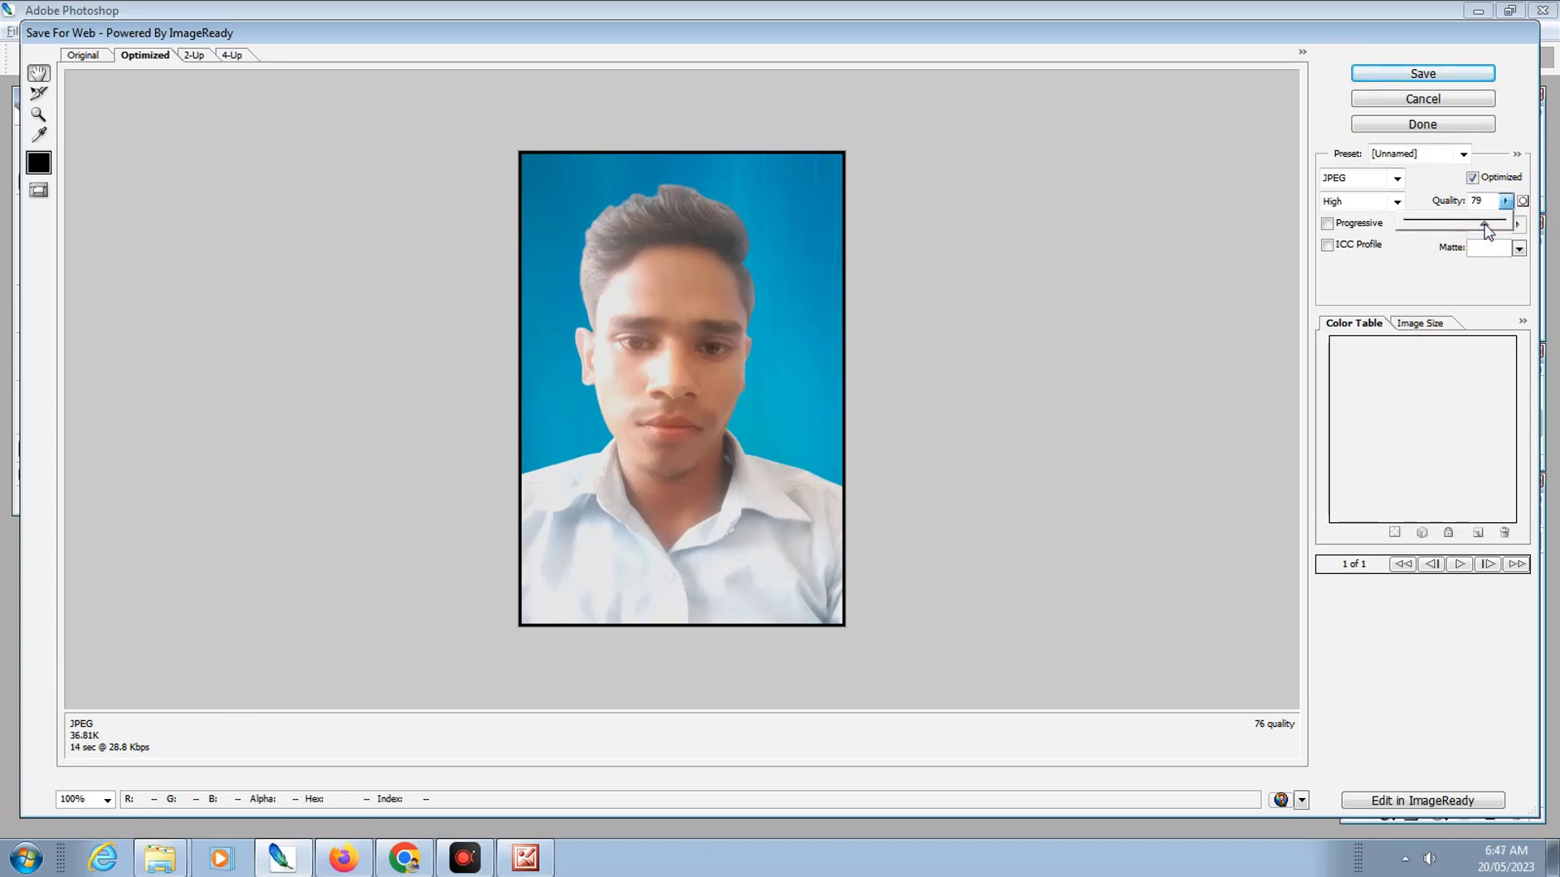
{"action": "left_click_drag", "start_coordinate": [1480, 222], "coordinate": [1487, 223]}
Step: Save the photo JPEG into a new Desktop folder named with the applicant's name
{"action": "left_click", "coordinate": [1438, 77]}
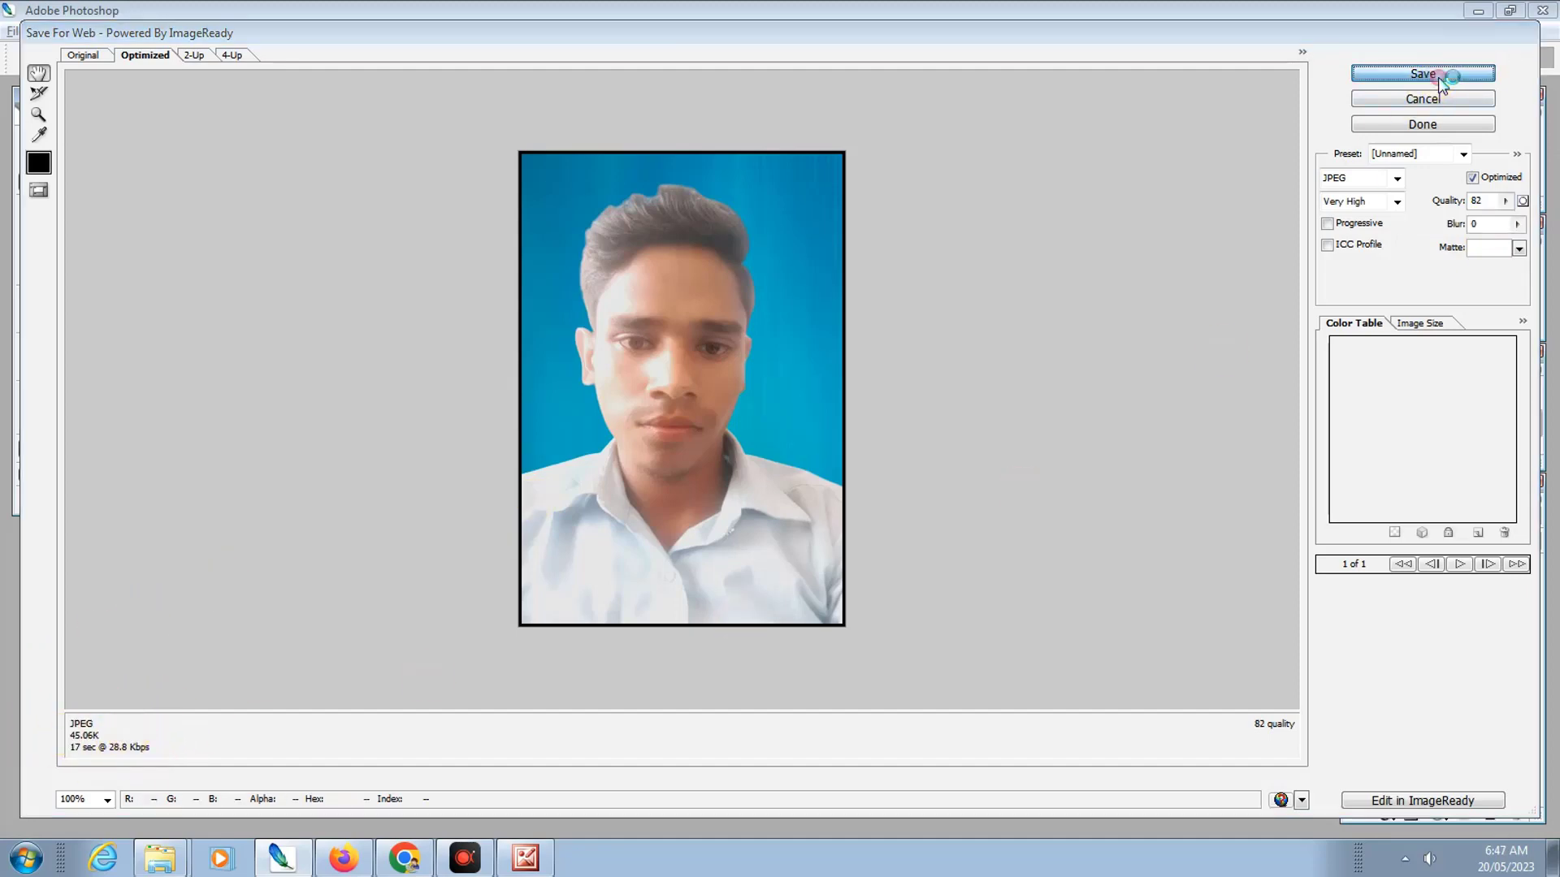
{"action": "left_click", "coordinate": [557, 244]}
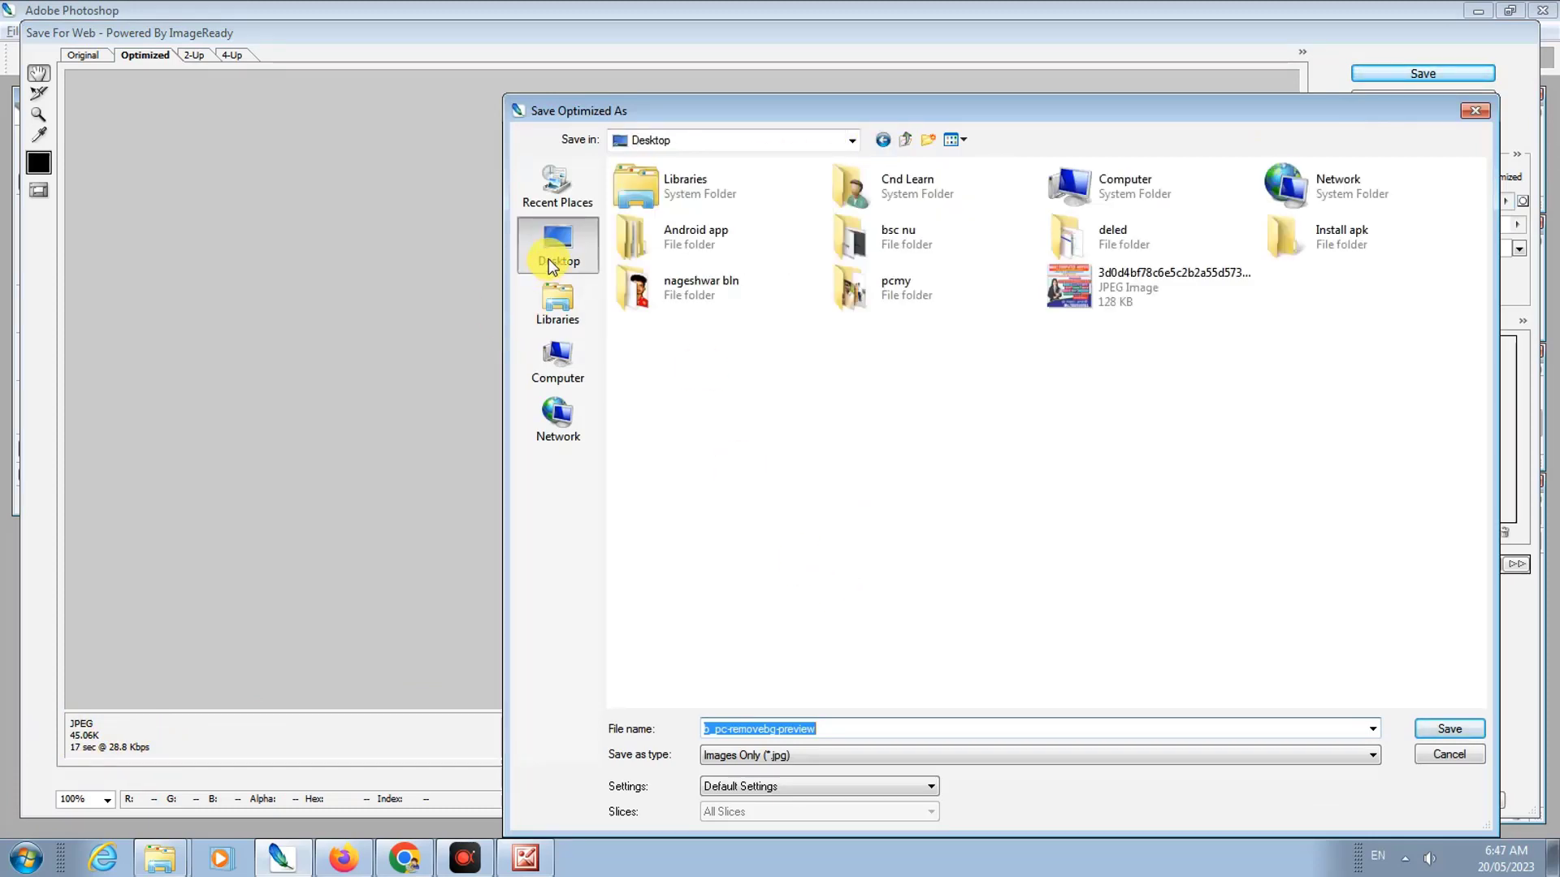
{"action": "left_click", "coordinate": [929, 141]}
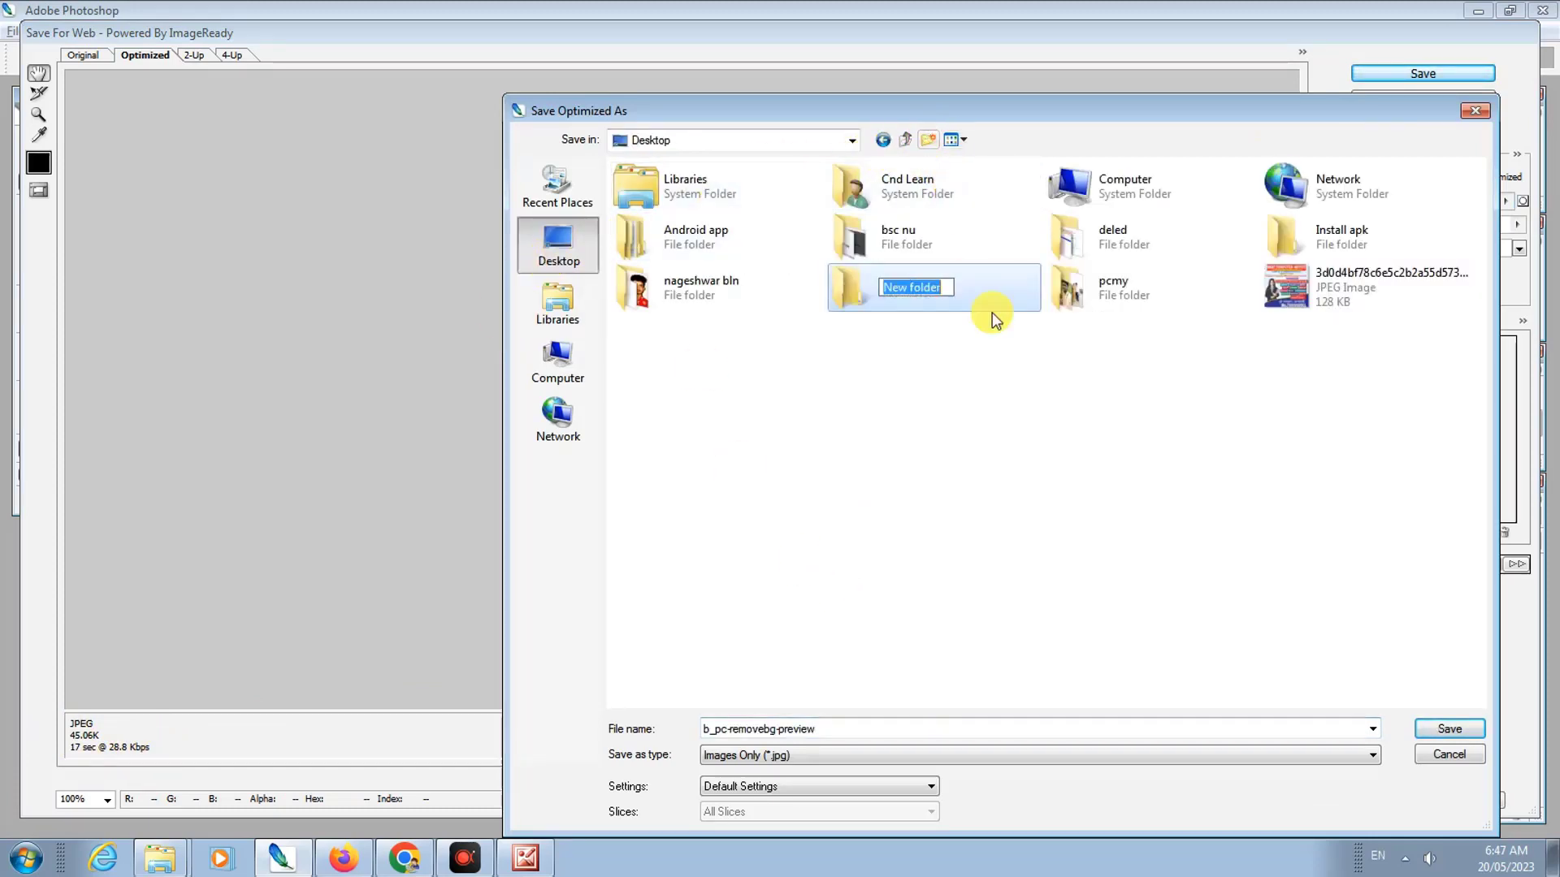
{"action": "key", "text": "Return"}
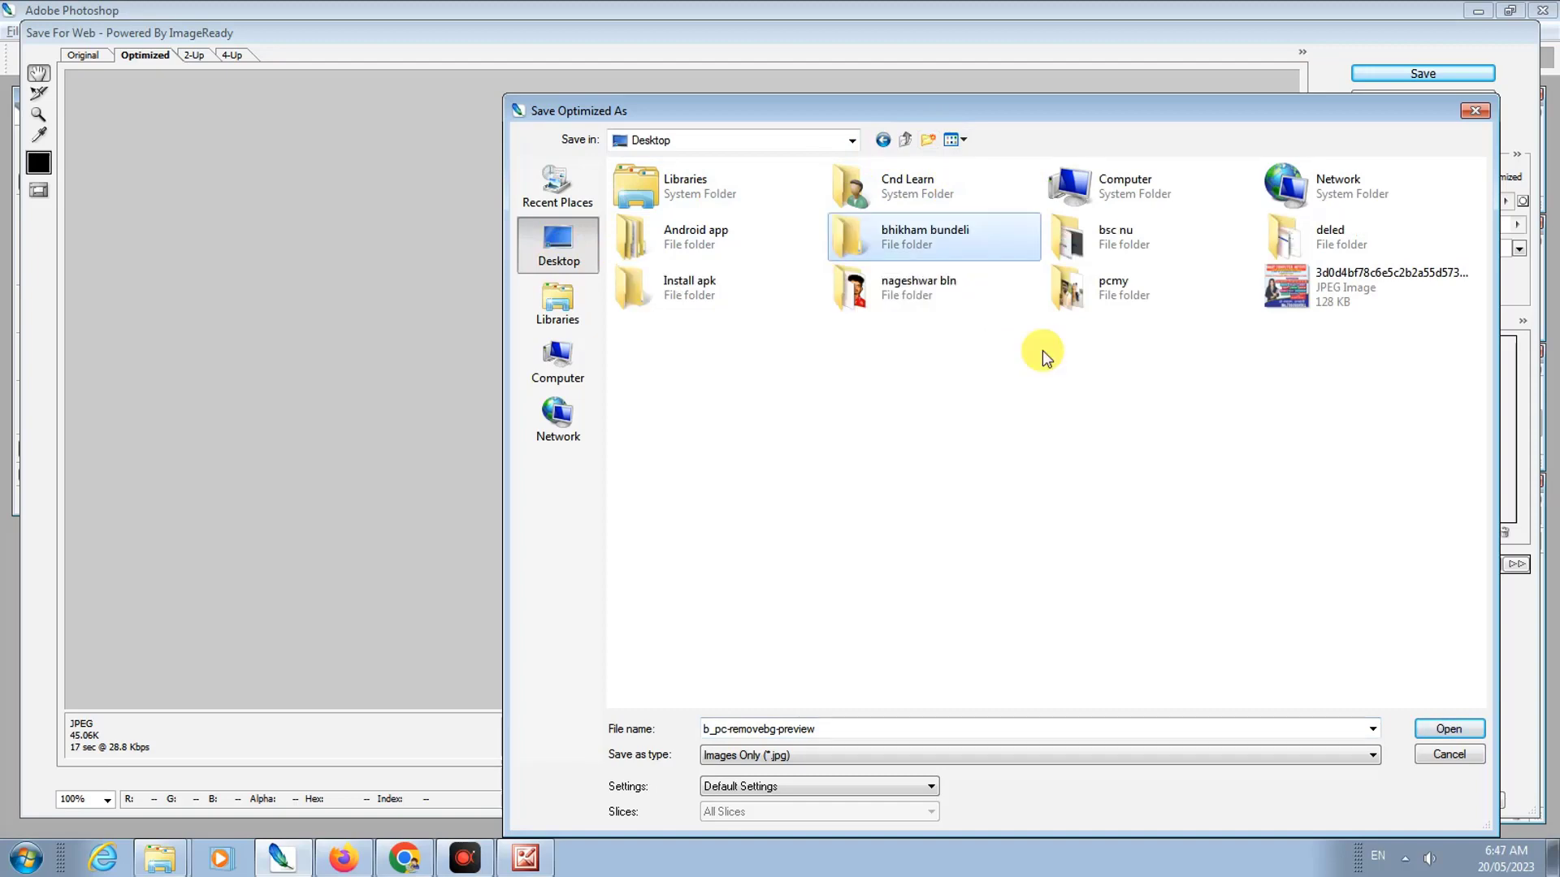
{"action": "key", "text": "Return"}
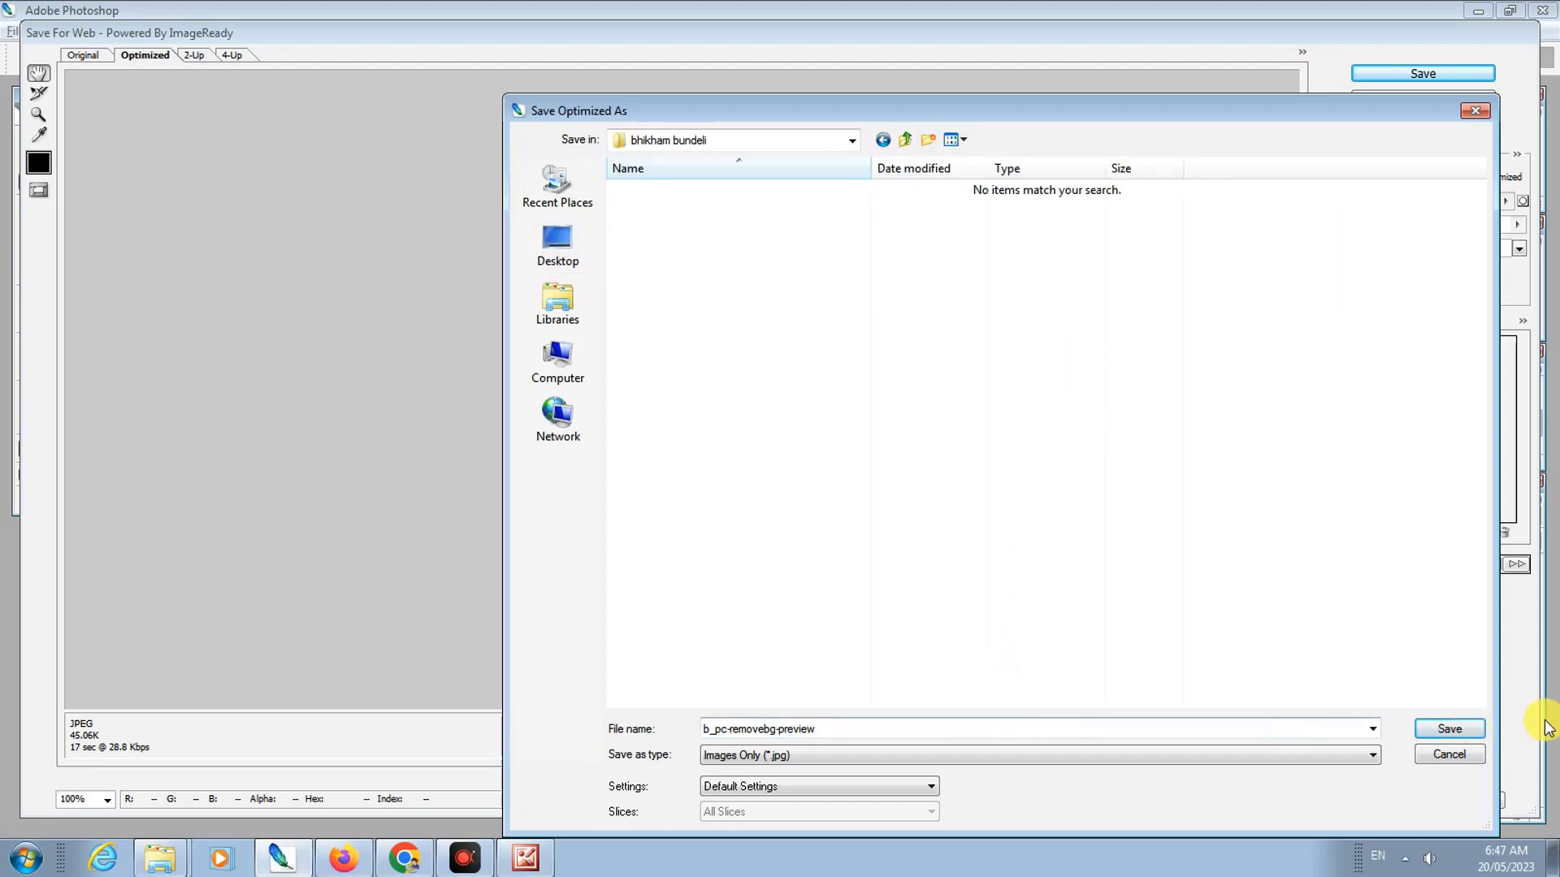
{"action": "left_click", "coordinate": [1446, 728]}
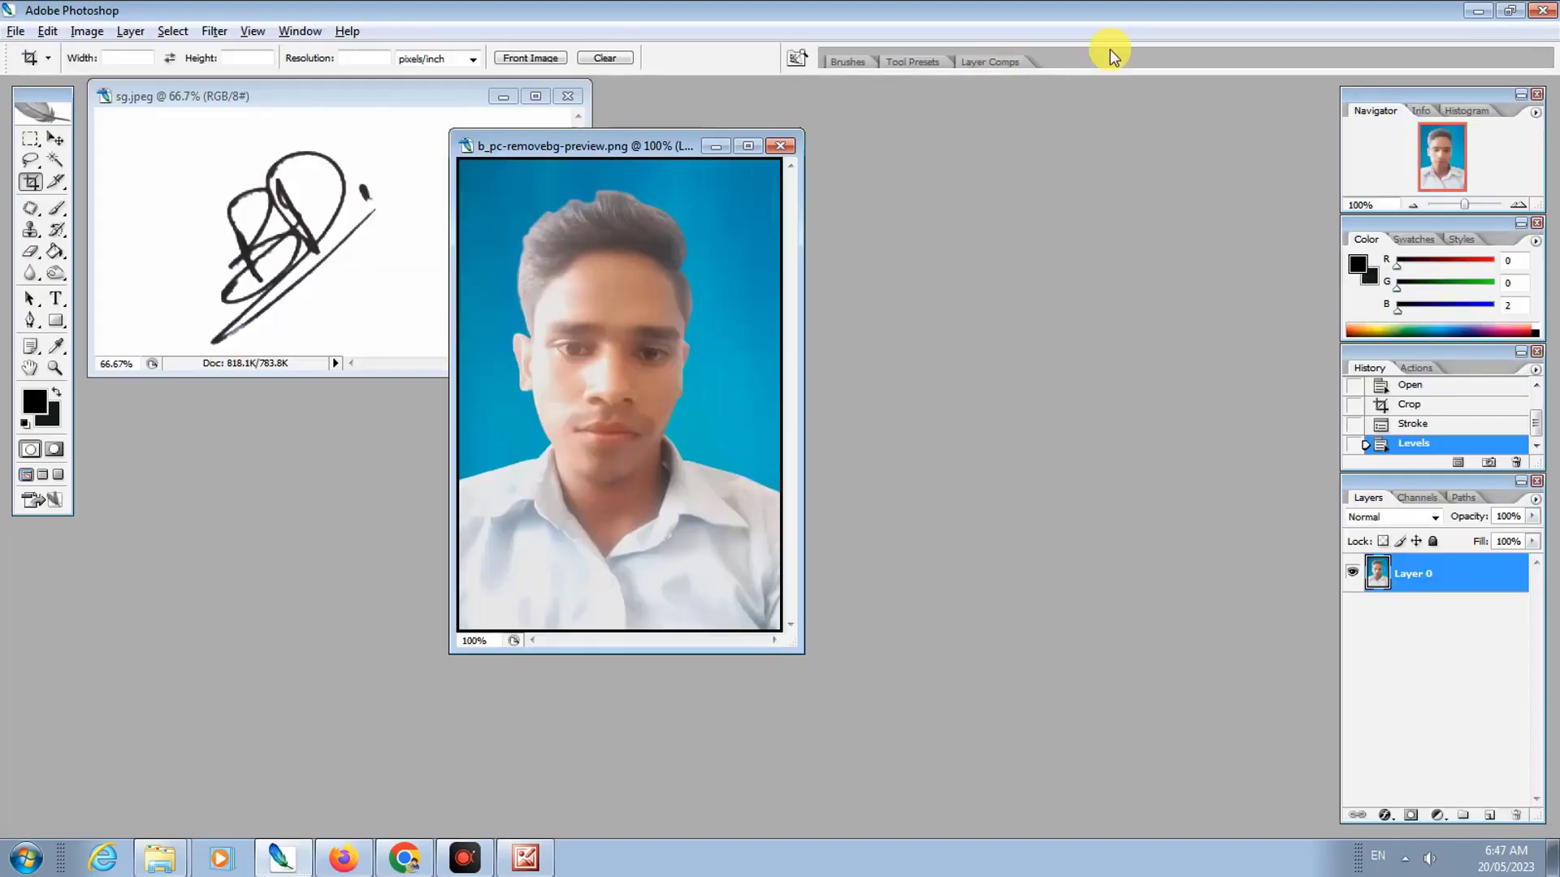
Step: Open Save for Web for the signature and set JPEG quality to 100
{"action": "left_click", "coordinate": [238, 100]}
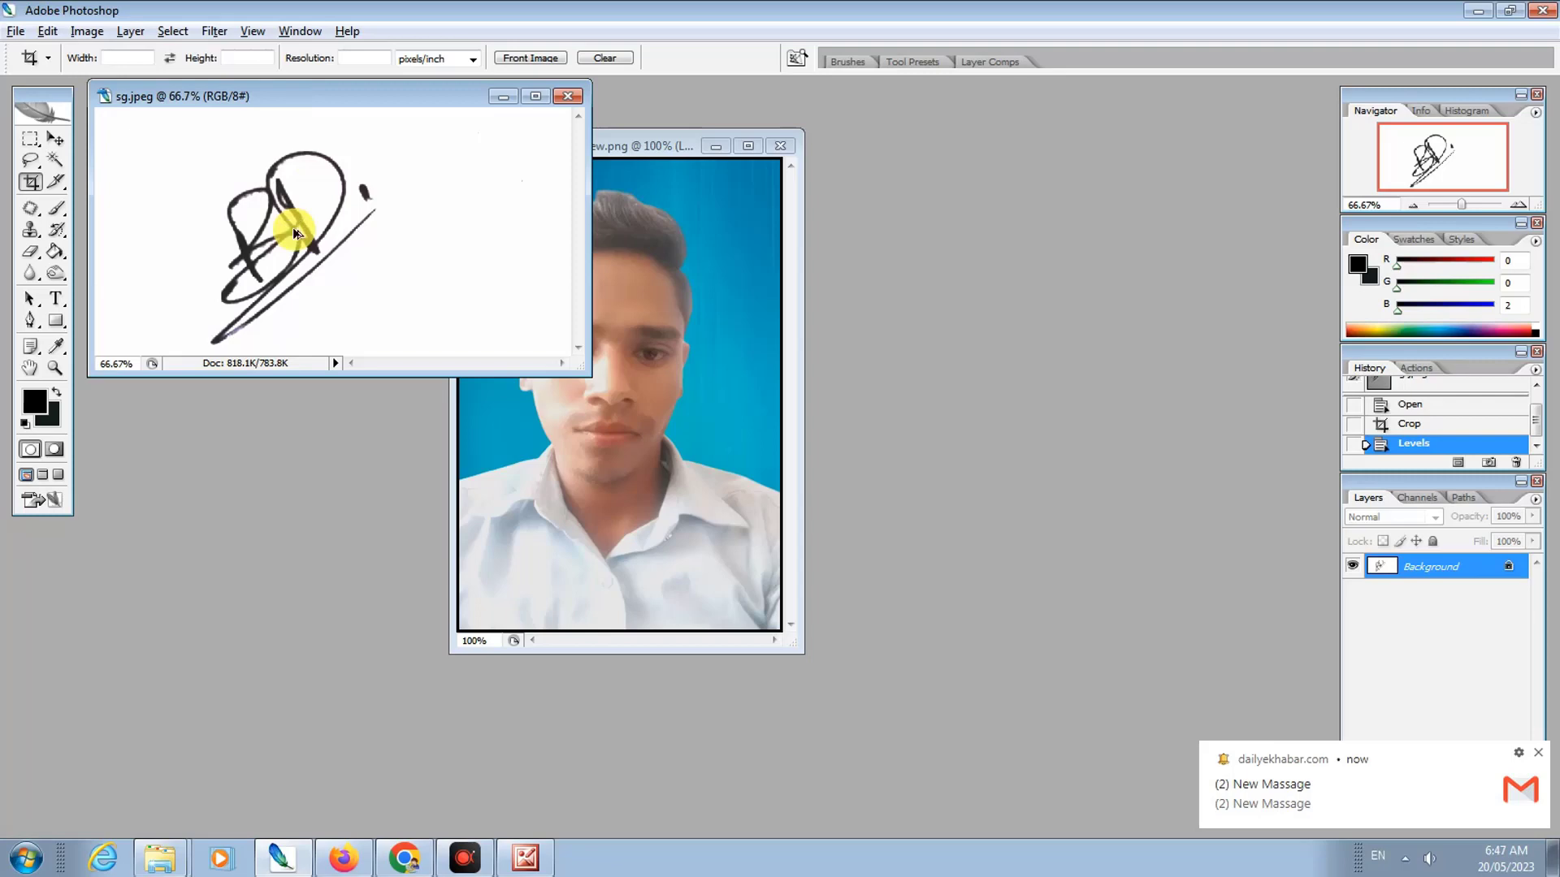
{"action": "key", "text": "ctrl+alt+shift+s"}
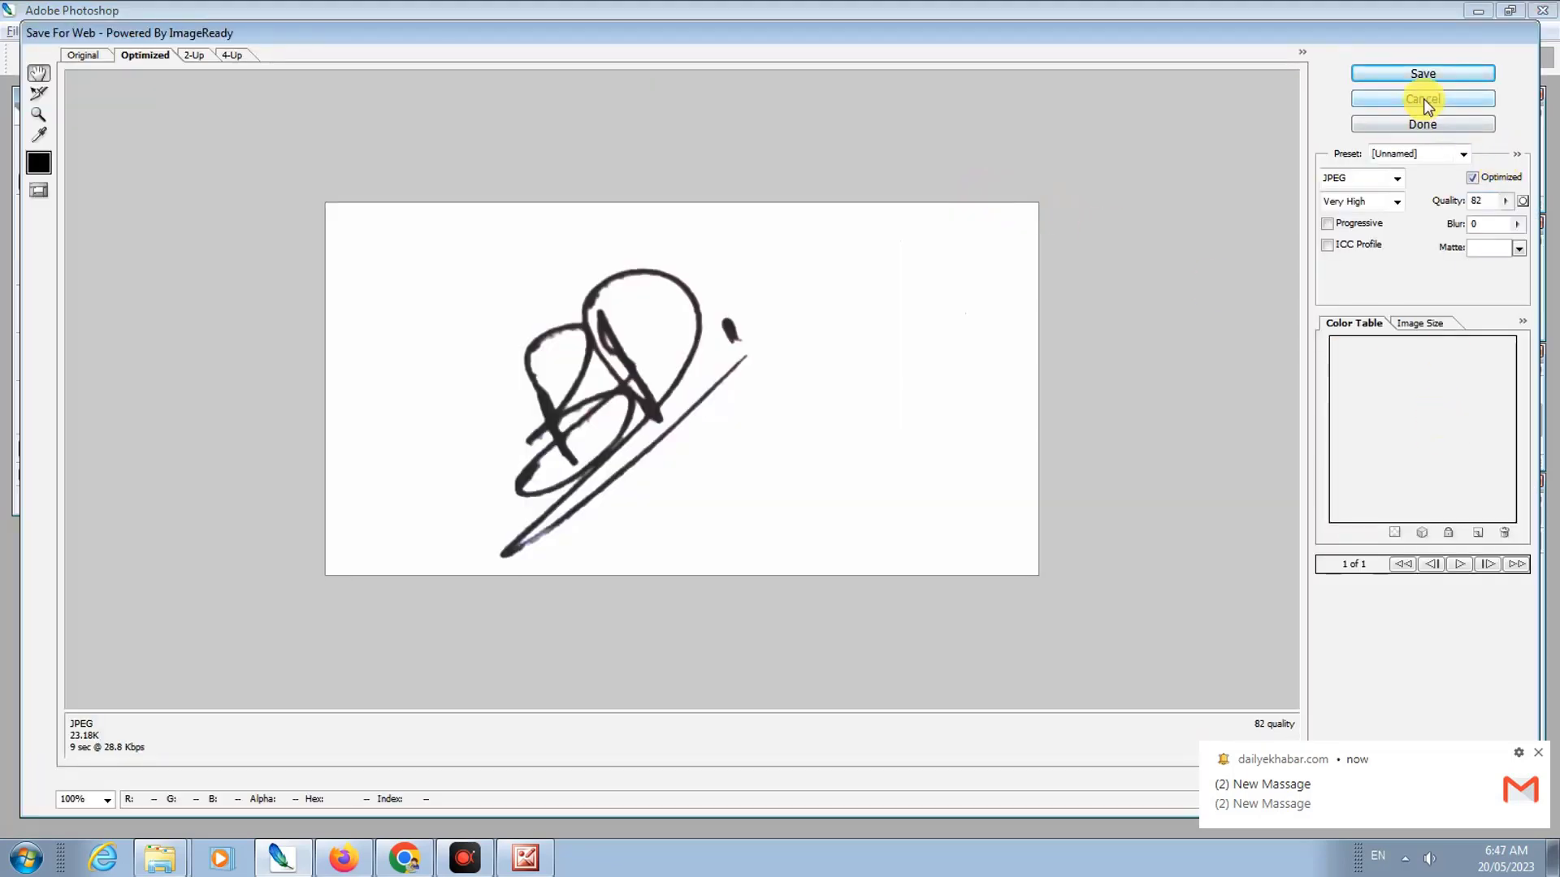
{"action": "left_click", "coordinate": [1423, 99]}
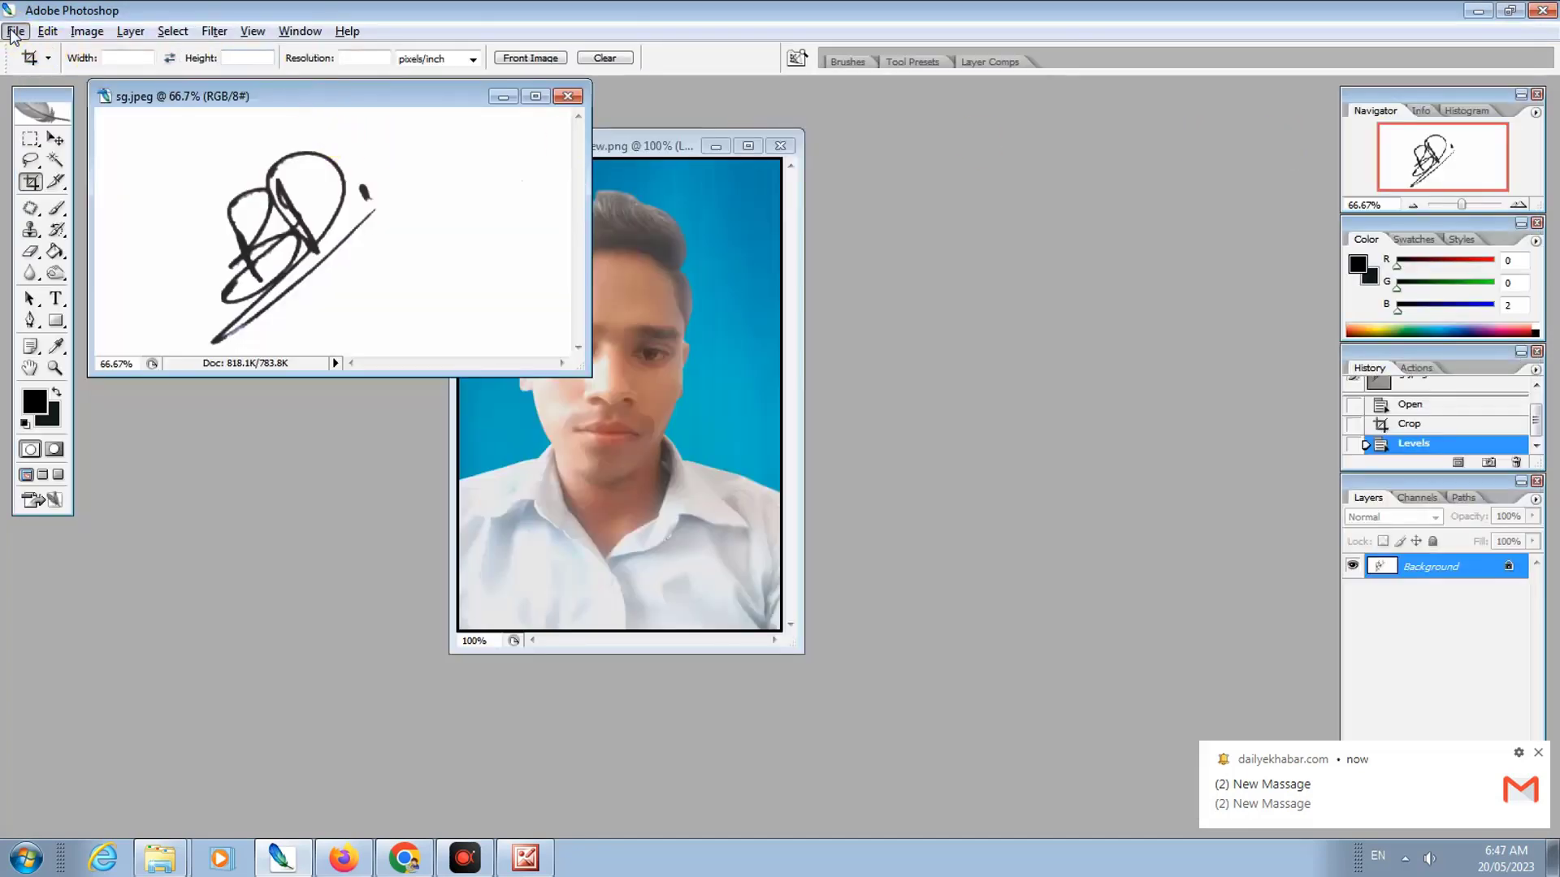
{"action": "left_click", "coordinate": [15, 33]}
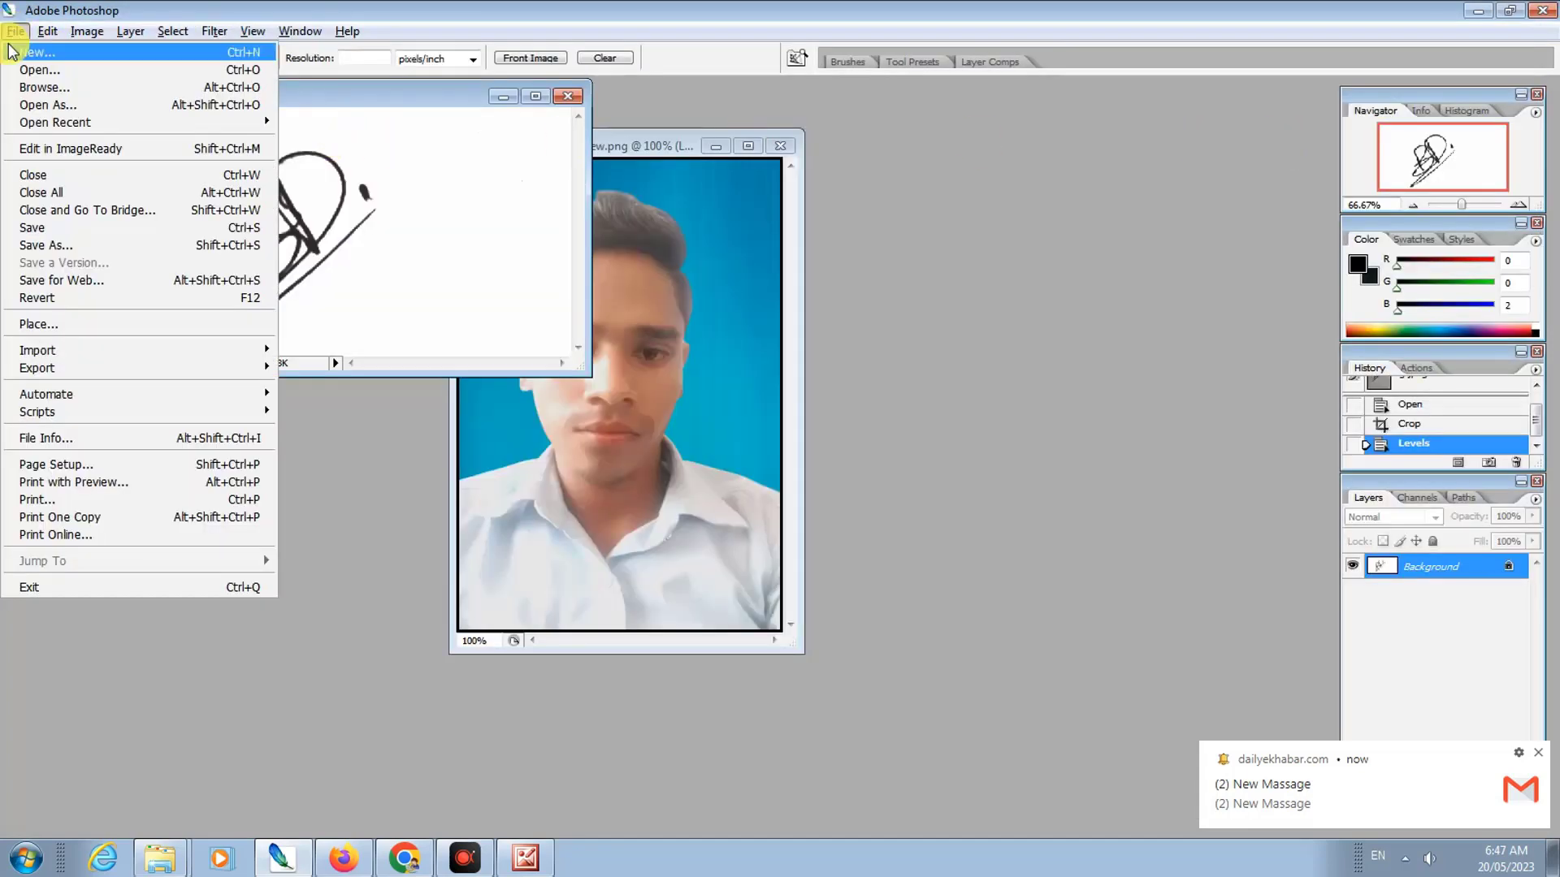
{"action": "left_click", "coordinate": [81, 279]}
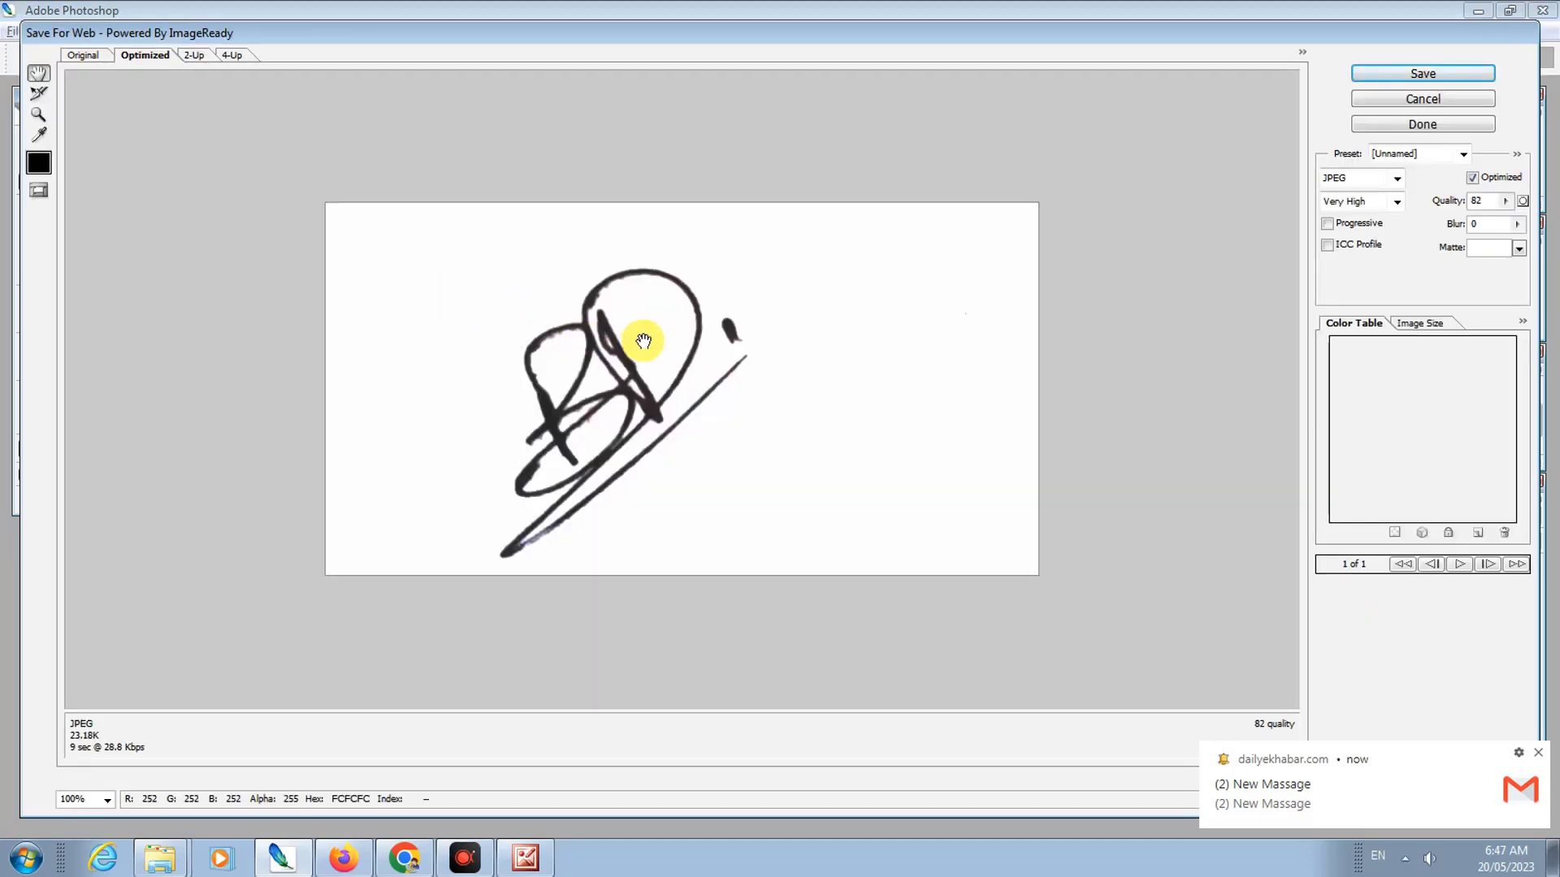
{"action": "left_click", "coordinate": [1507, 201]}
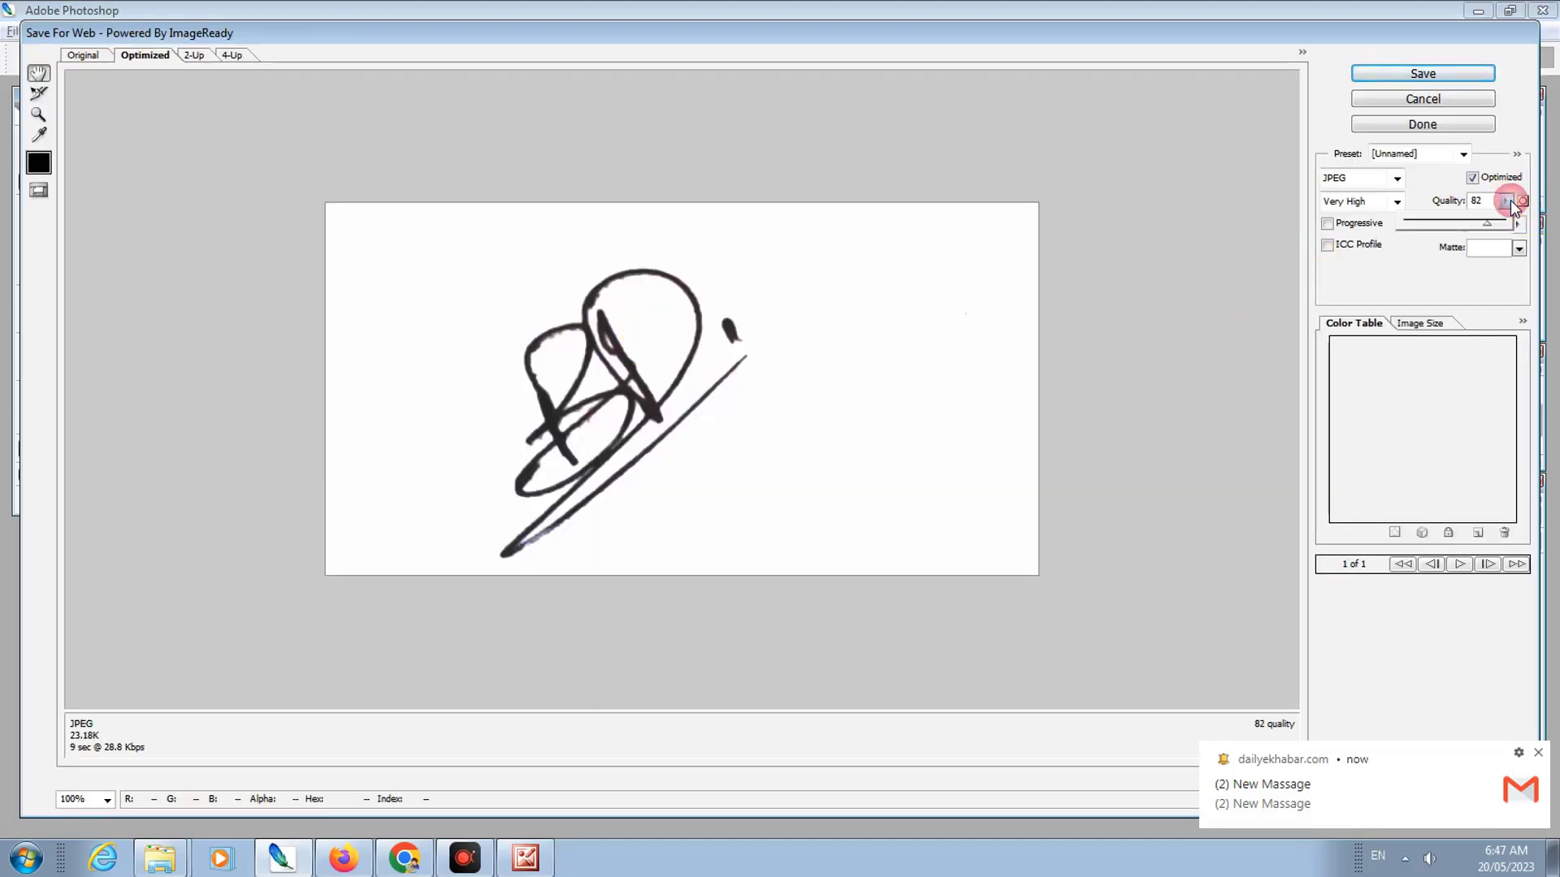
{"action": "left_click_drag", "start_coordinate": [1487, 226], "coordinate": [1509, 224]}
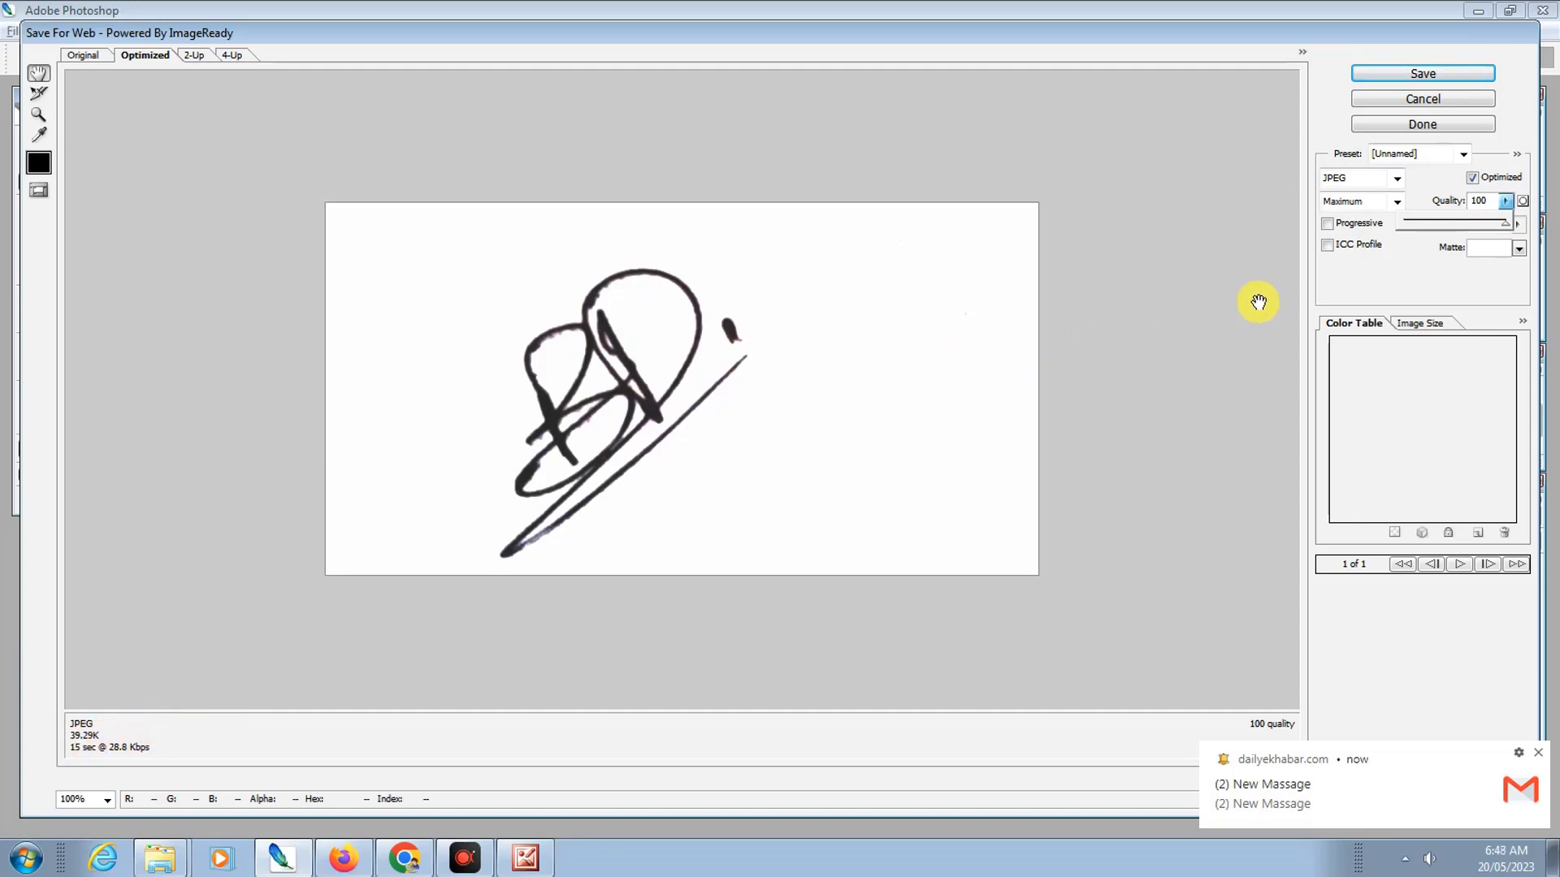
Step: Resize the signature to 780 × 408 pixels and save the optimized JPEG
{"action": "left_click", "coordinate": [1421, 325]}
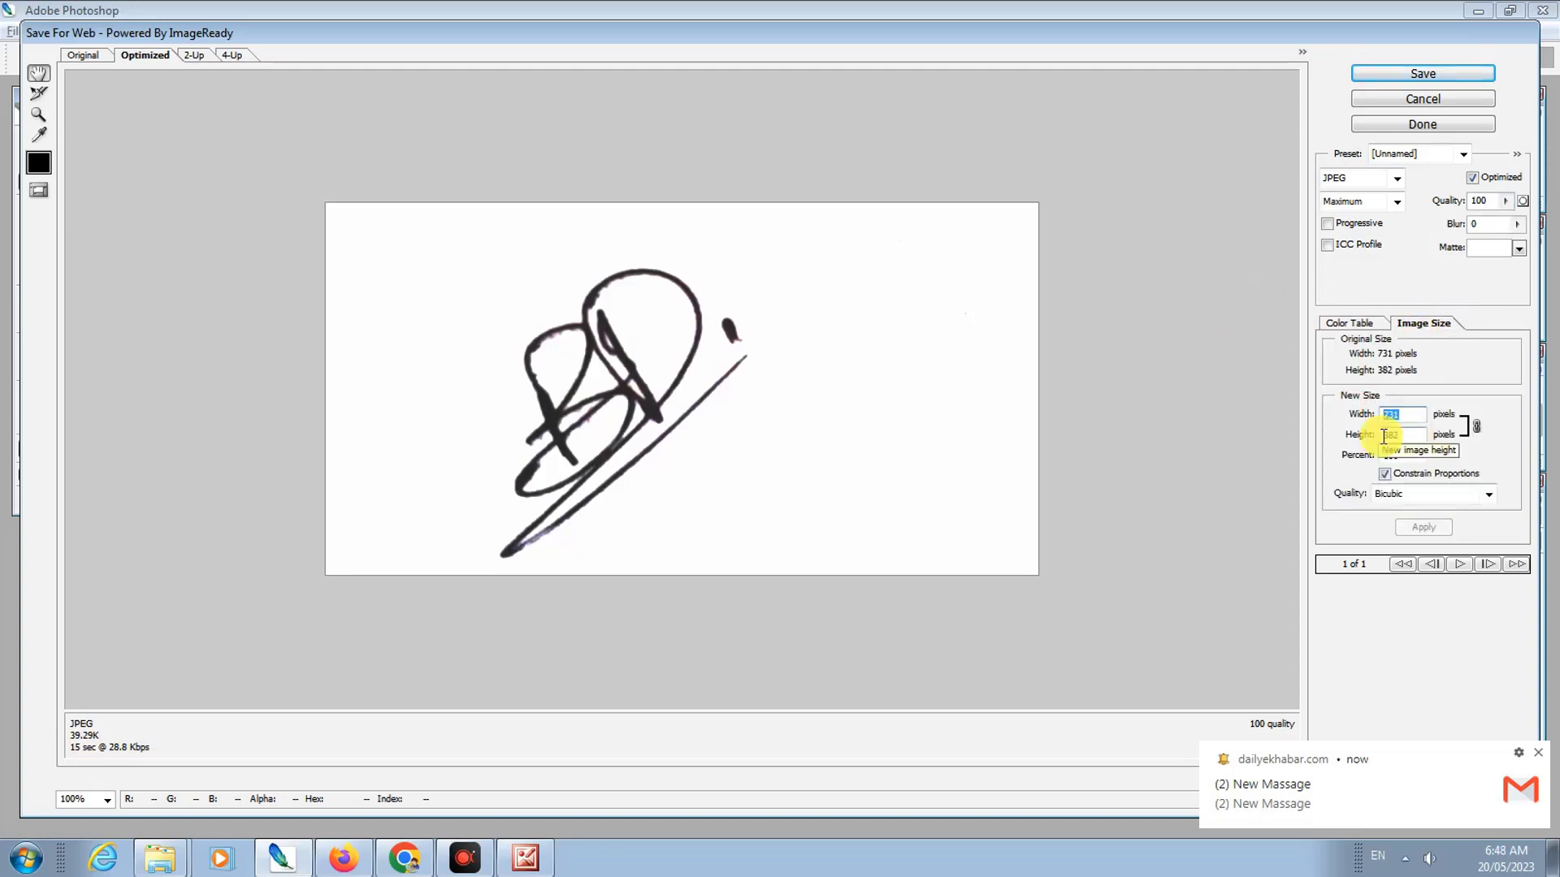
{"action": "type", "text": "780"}
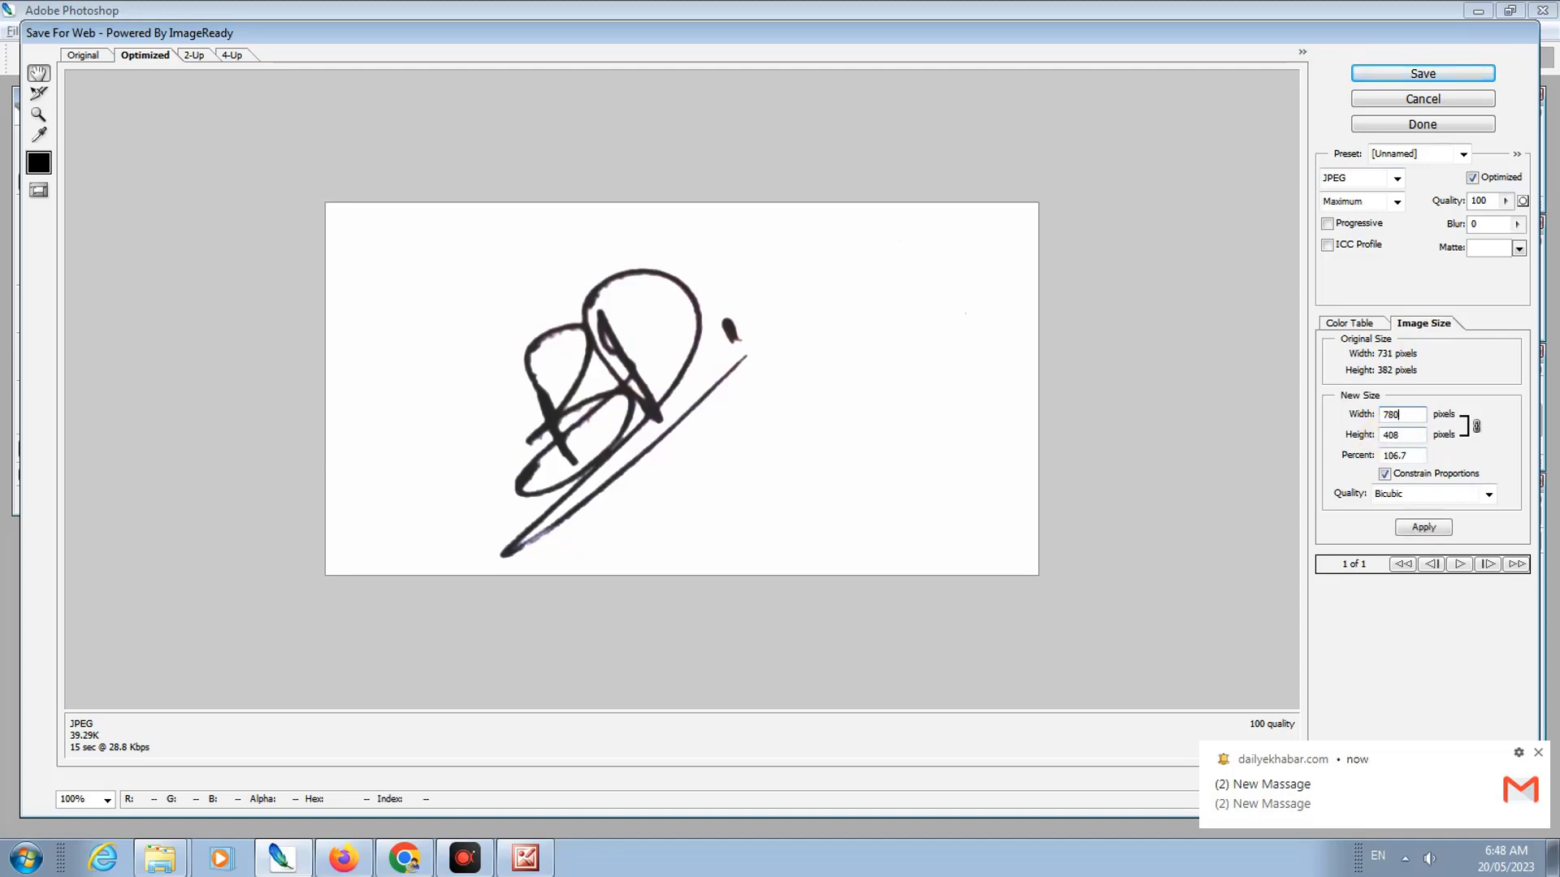
{"action": "left_click", "coordinate": [1427, 527]}
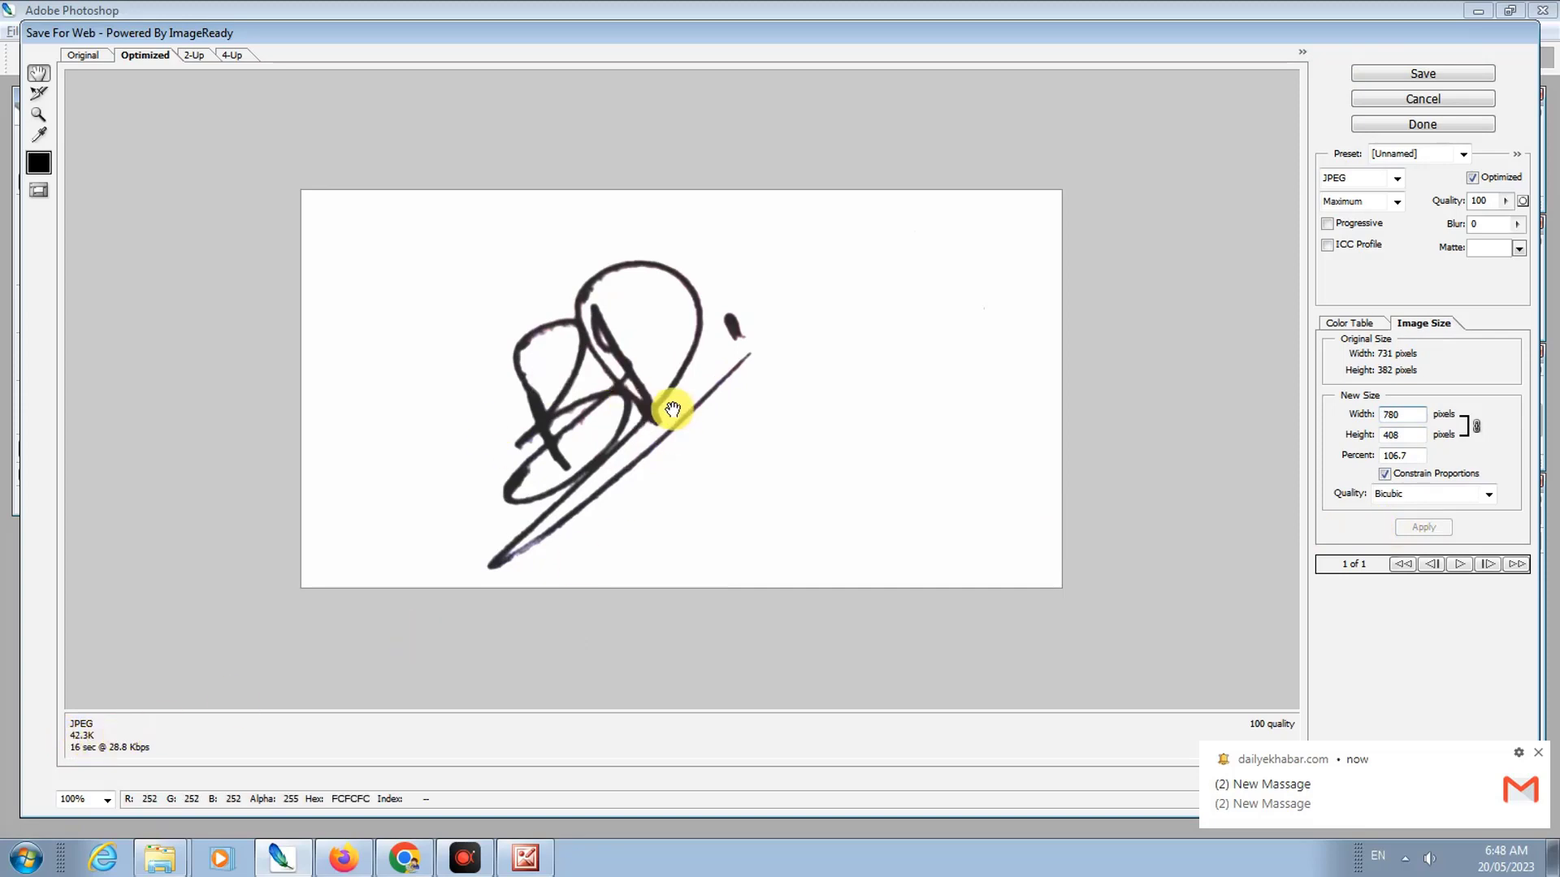
{"action": "left_click", "coordinate": [1423, 73]}
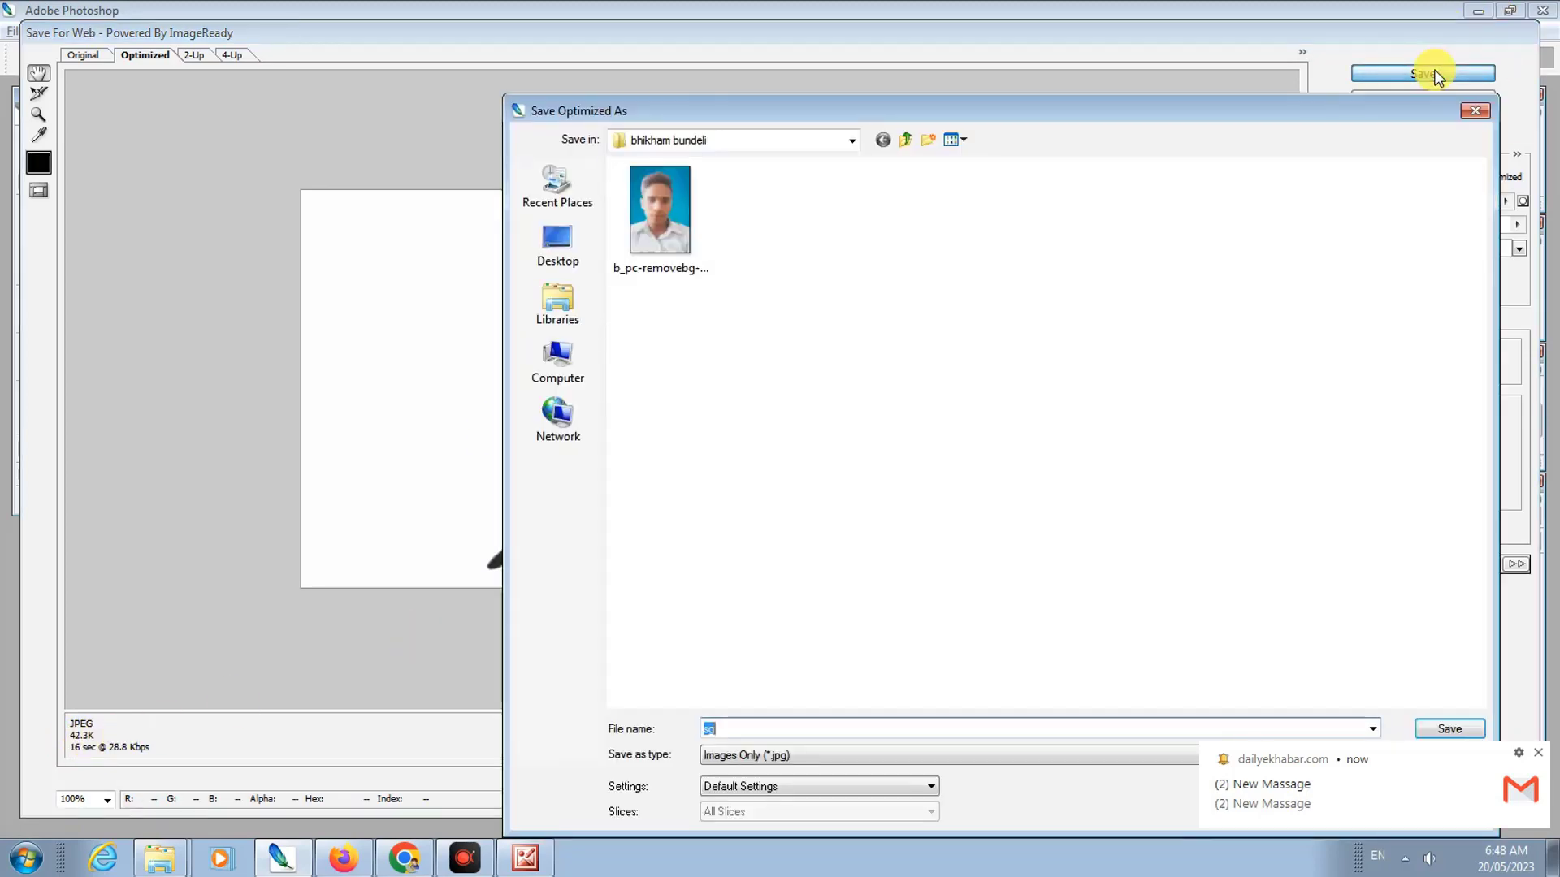
{"action": "left_click", "coordinate": [1431, 734]}
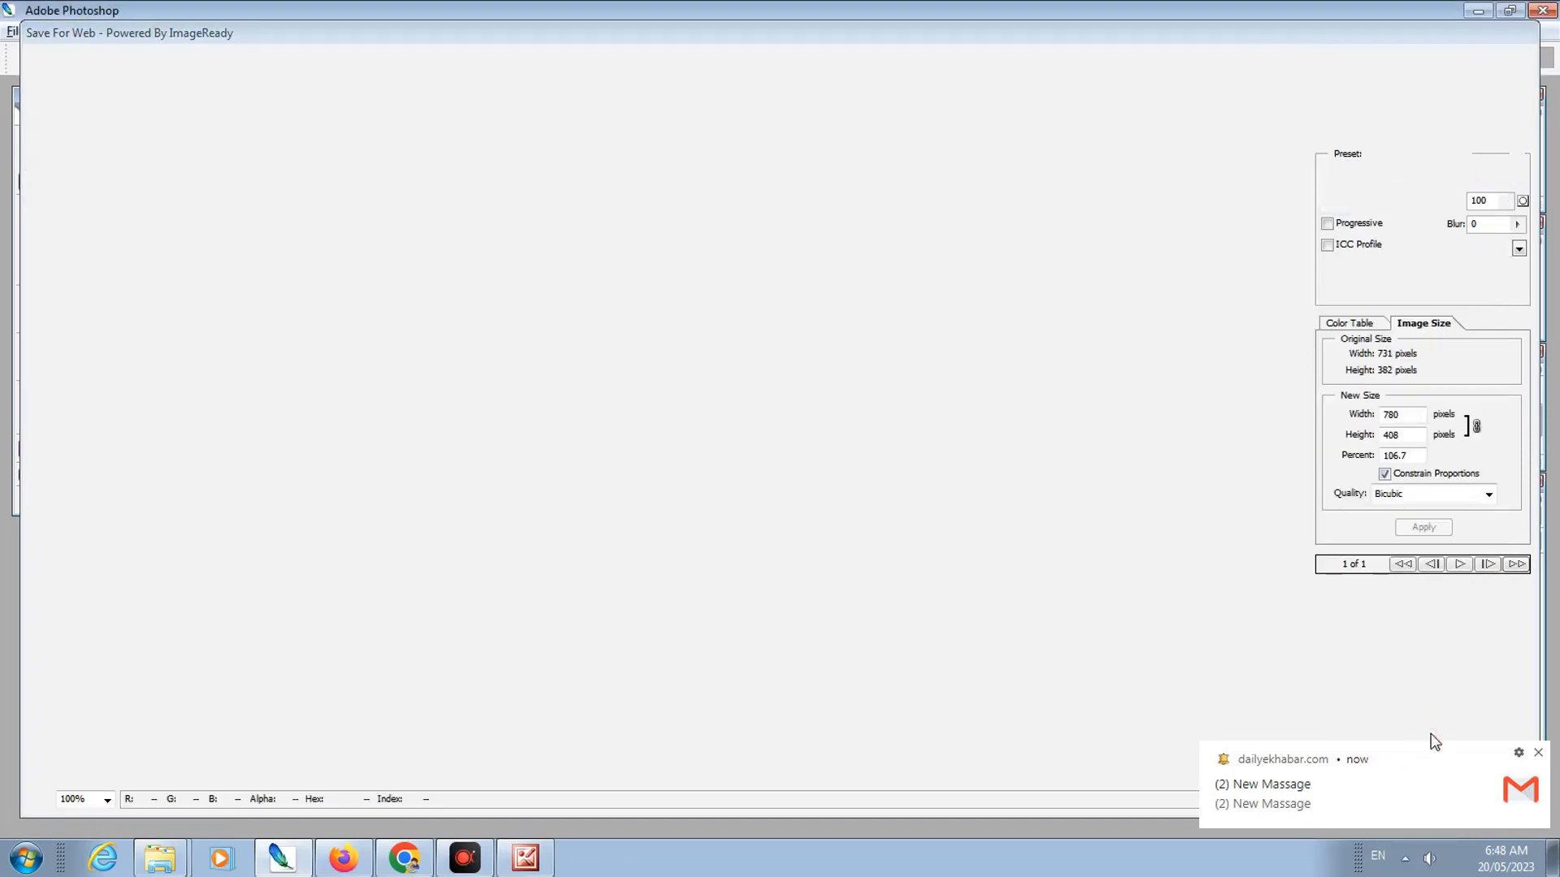
Step: Upload the background-removed passport photo from the applicant's folder to the Photo field
{"action": "left_click", "coordinate": [343, 857]}
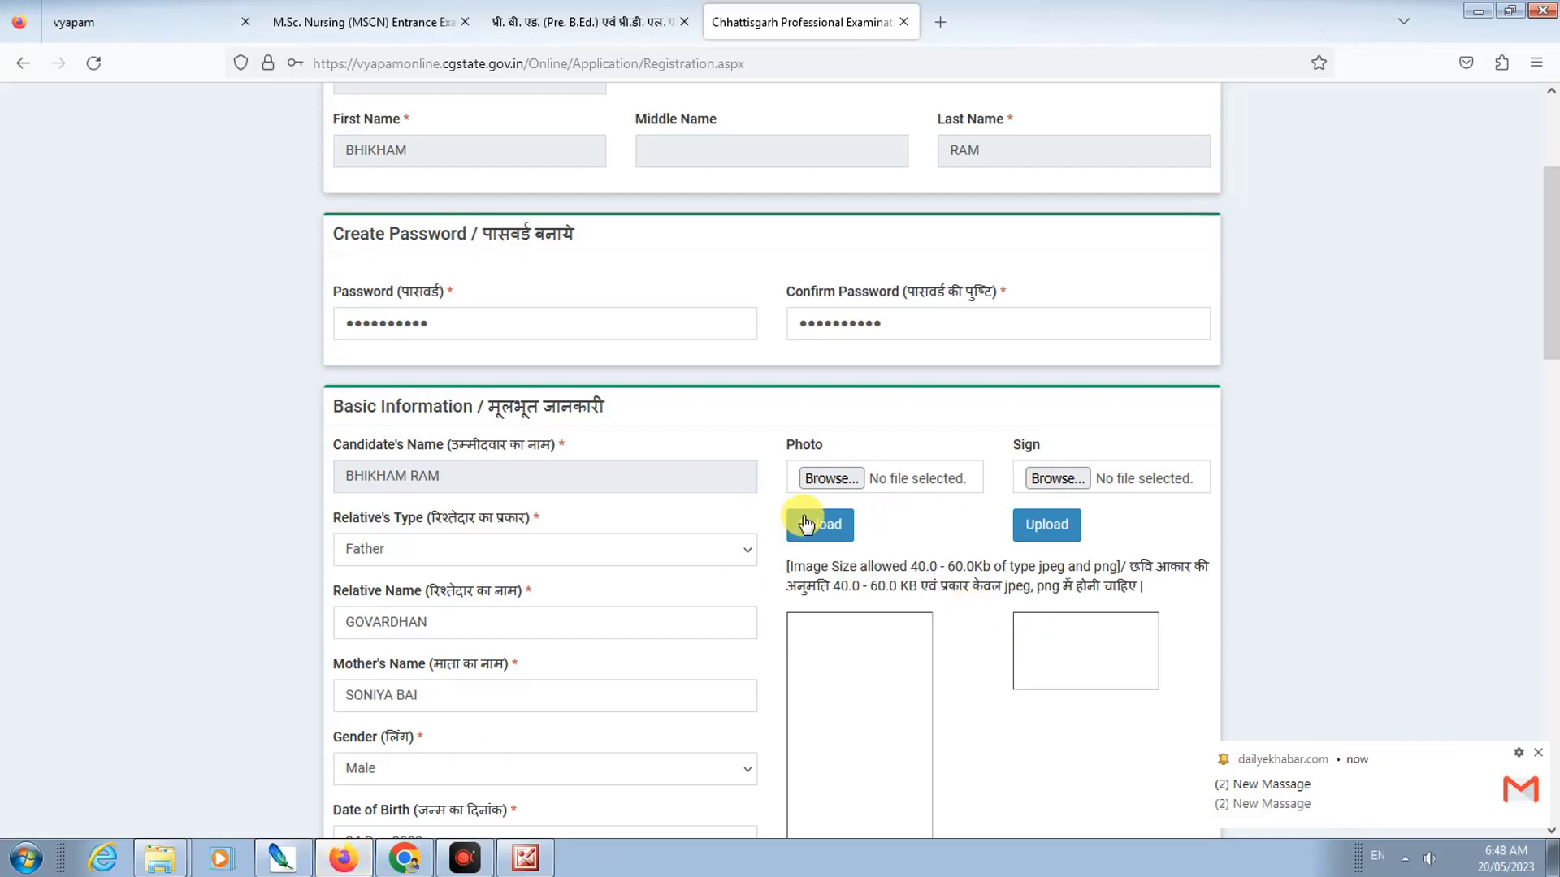
{"action": "scroll", "coordinate": [995, 470], "scroll_direction": "down", "scroll_amount": 3}
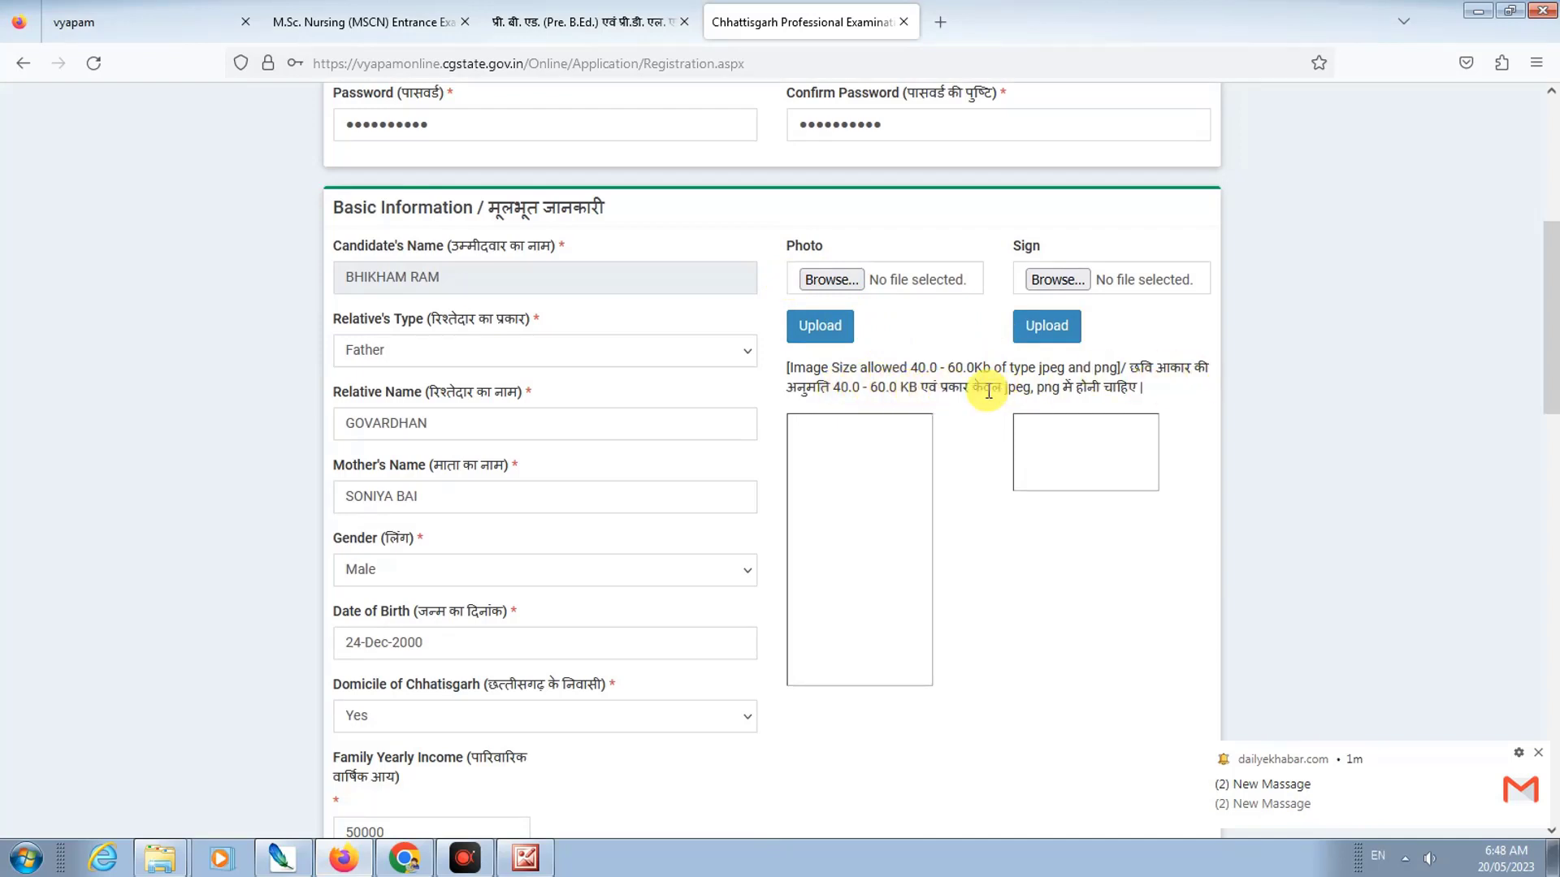
{"action": "left_click", "coordinate": [832, 280]}
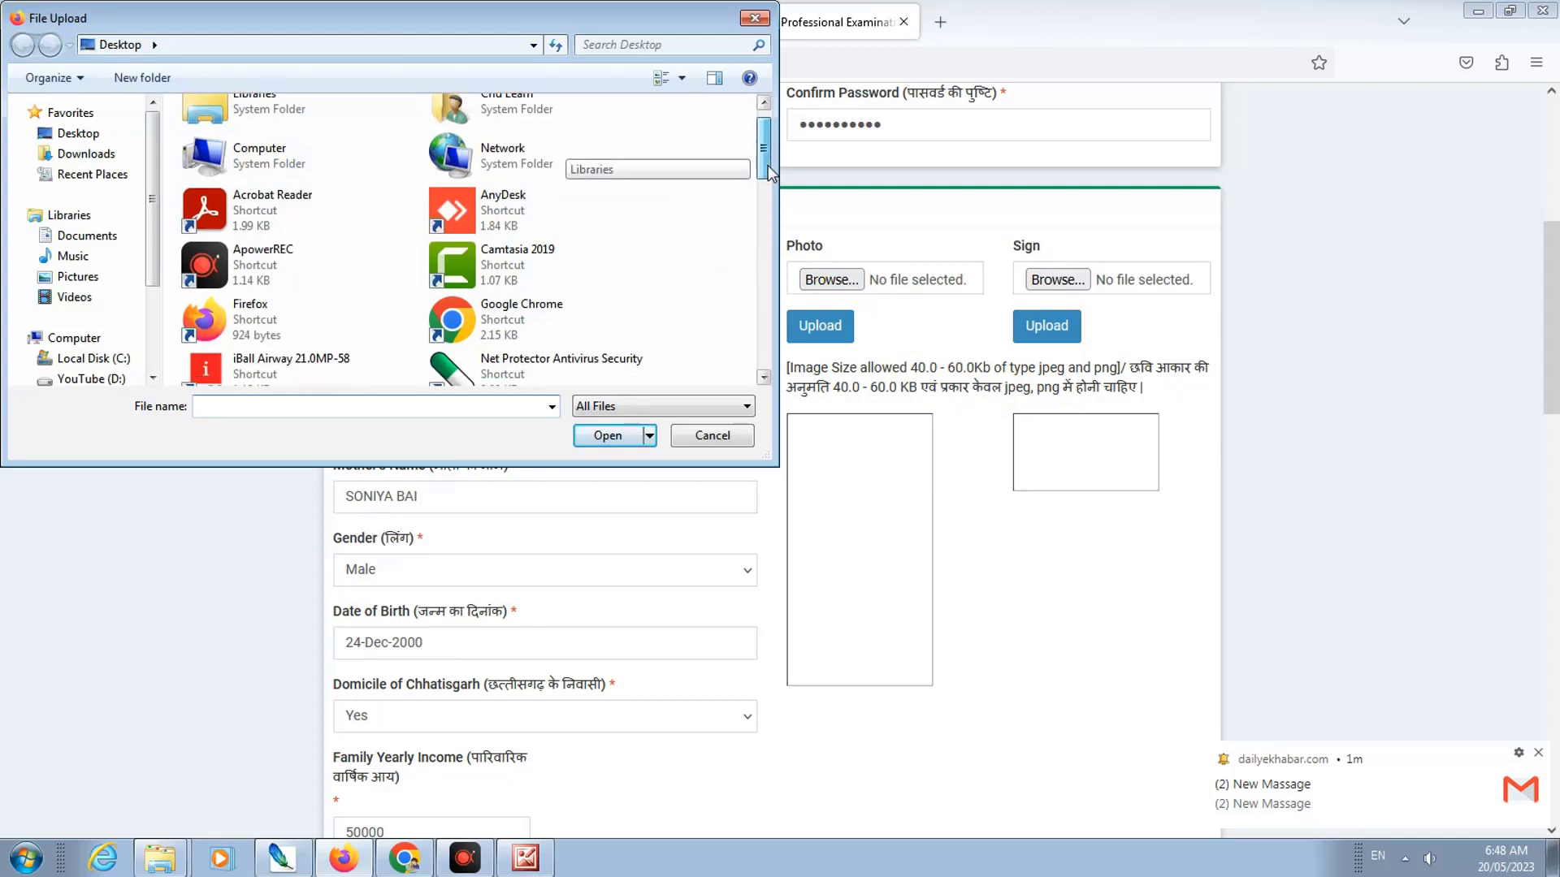
{"action": "left_click_drag", "start_coordinate": [767, 164], "coordinate": [770, 233]}
{"action": "double_click", "coordinate": [501, 237]}
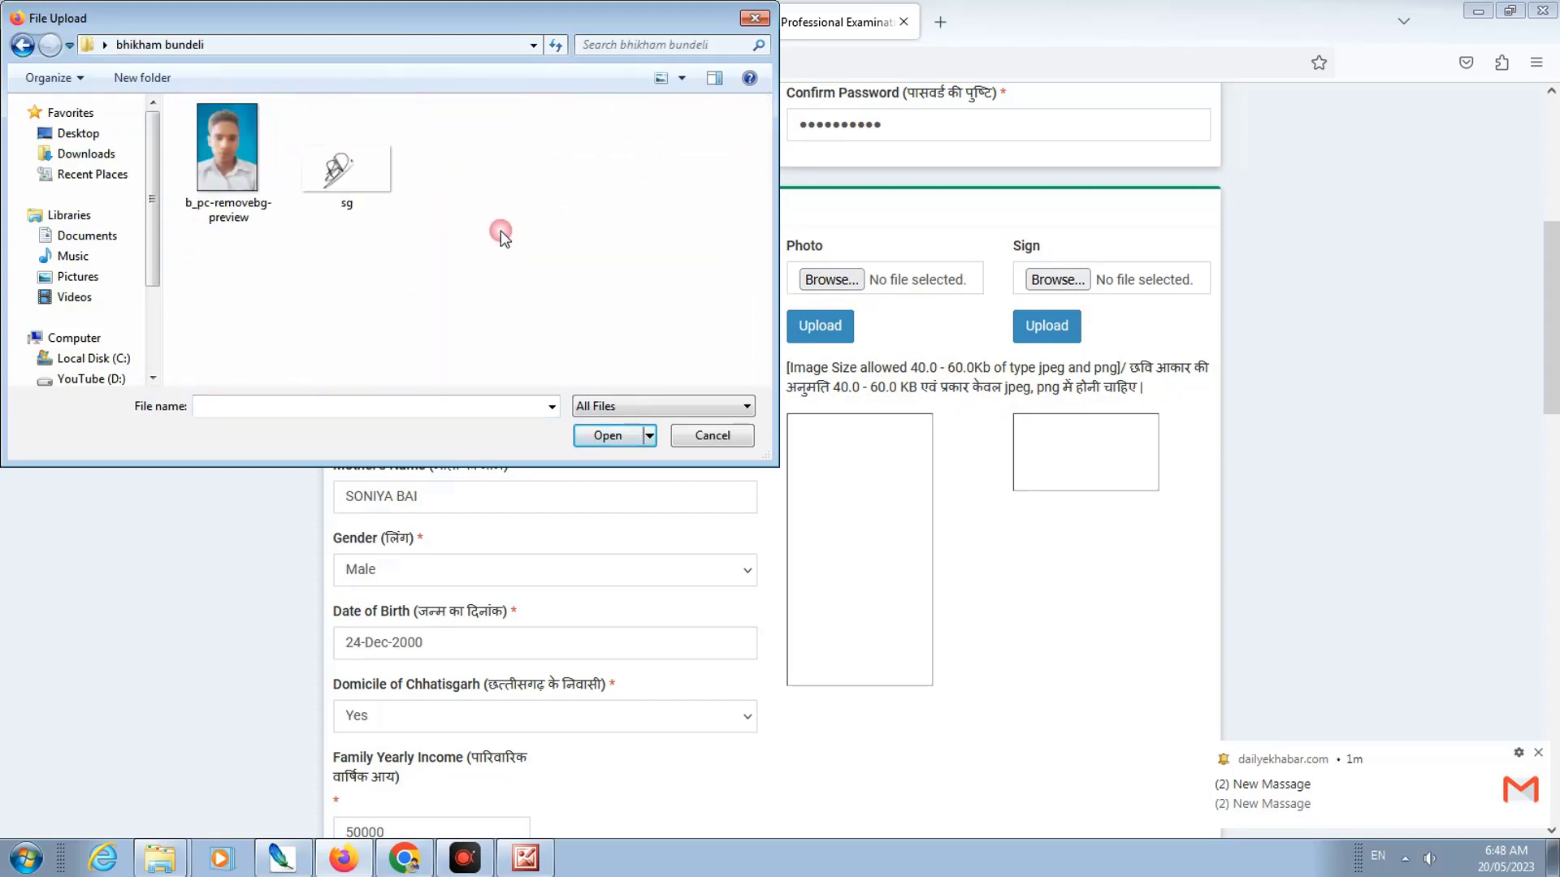
{"action": "left_click", "coordinate": [210, 148]}
{"action": "left_click", "coordinate": [603, 437]}
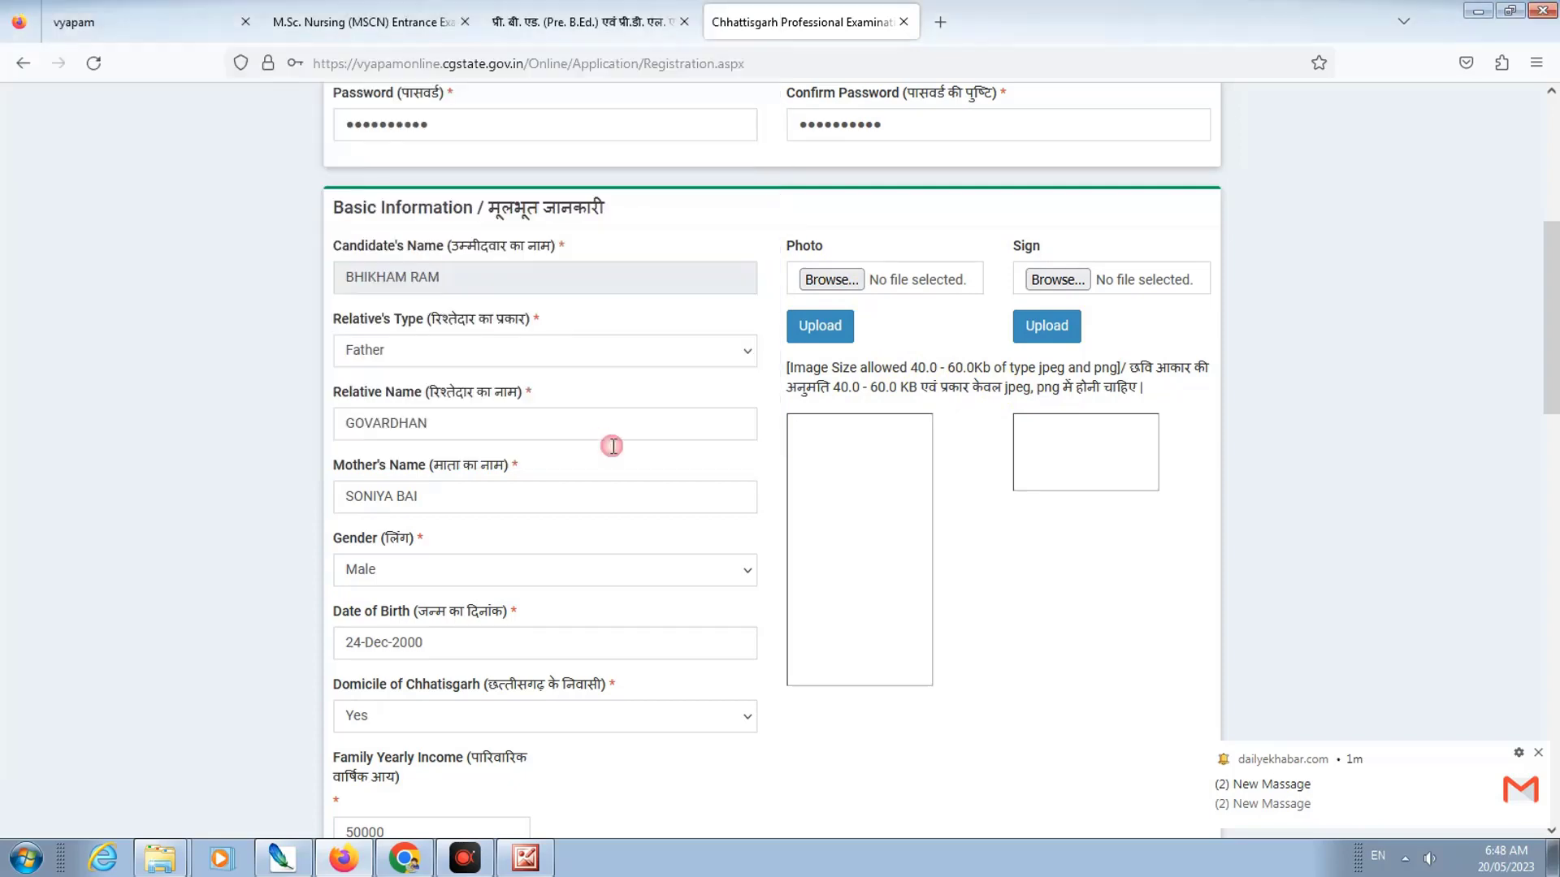
{"action": "left_click", "coordinate": [814, 333]}
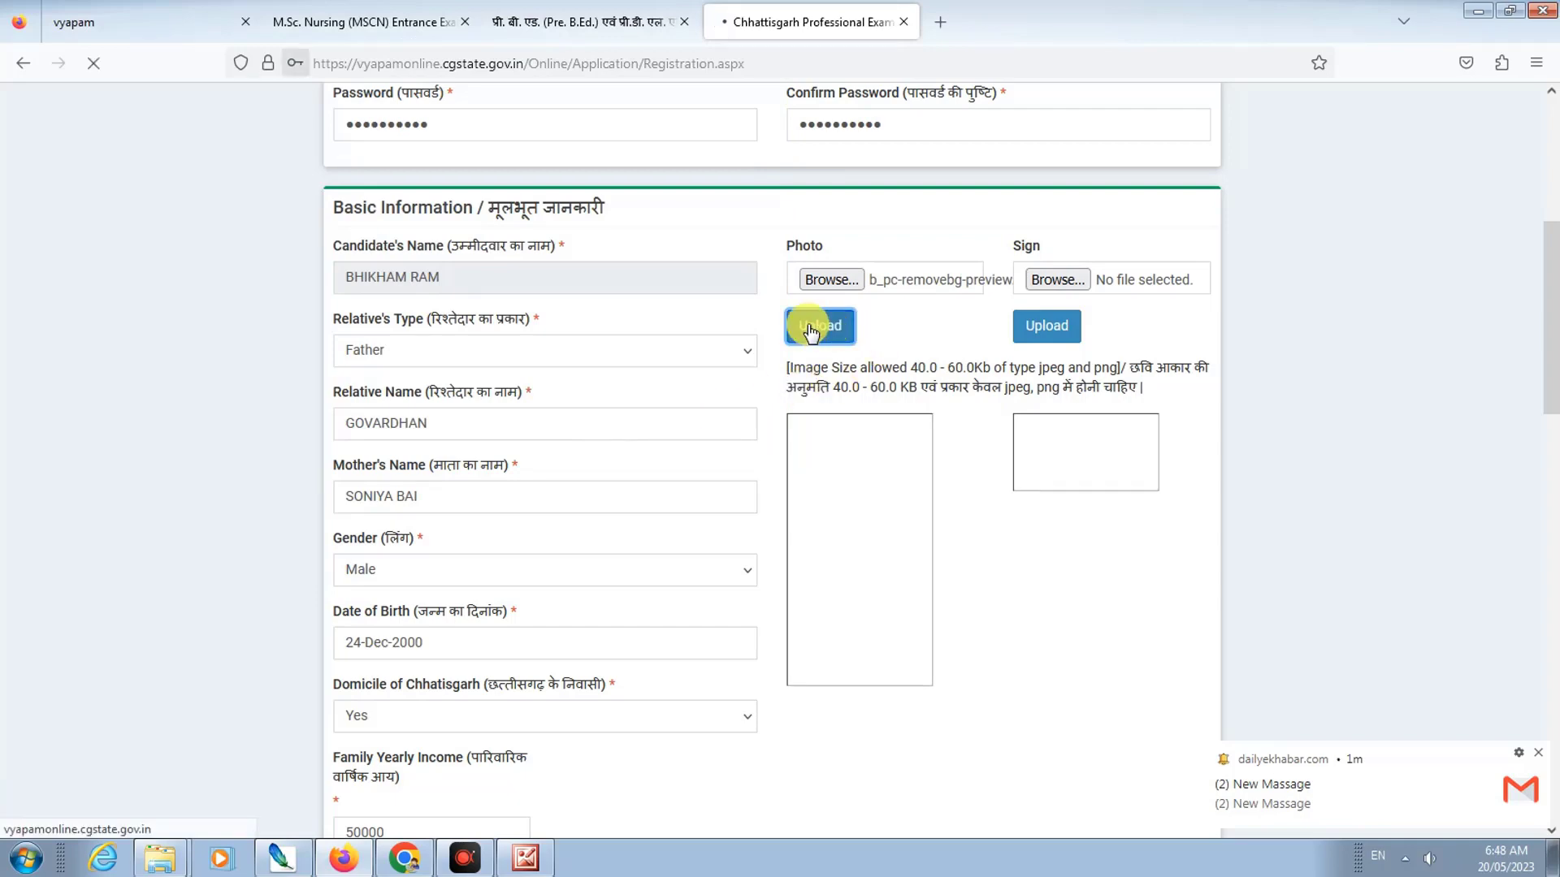
Step: Upload the sg signature image to the Sign field
{"action": "scroll", "coordinate": [881, 632], "scroll_direction": "down", "scroll_amount": 6}
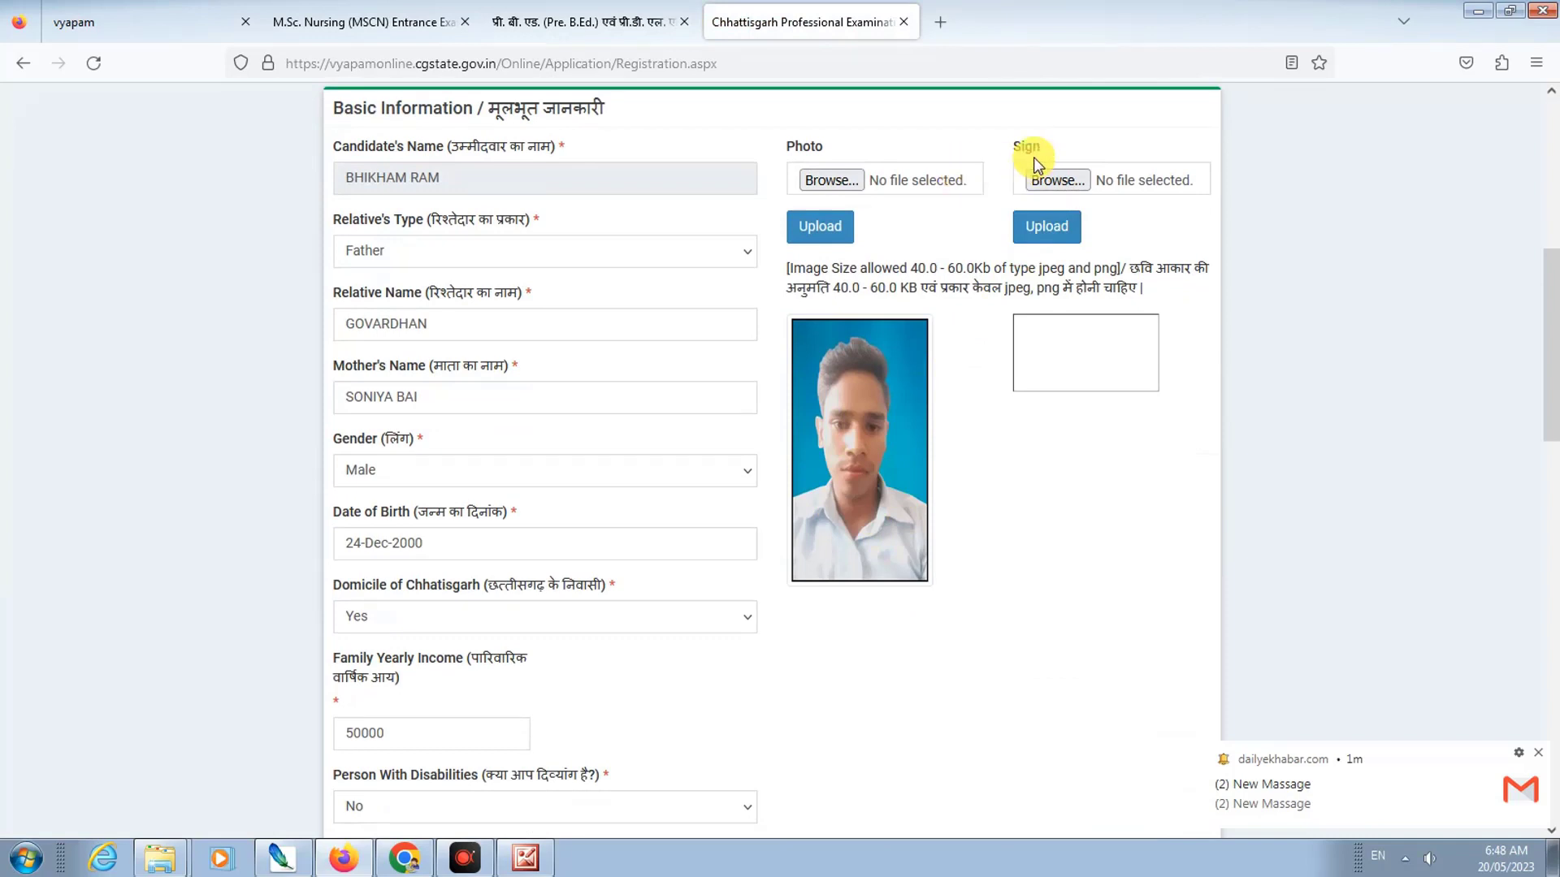
{"action": "left_click", "coordinate": [1058, 182]}
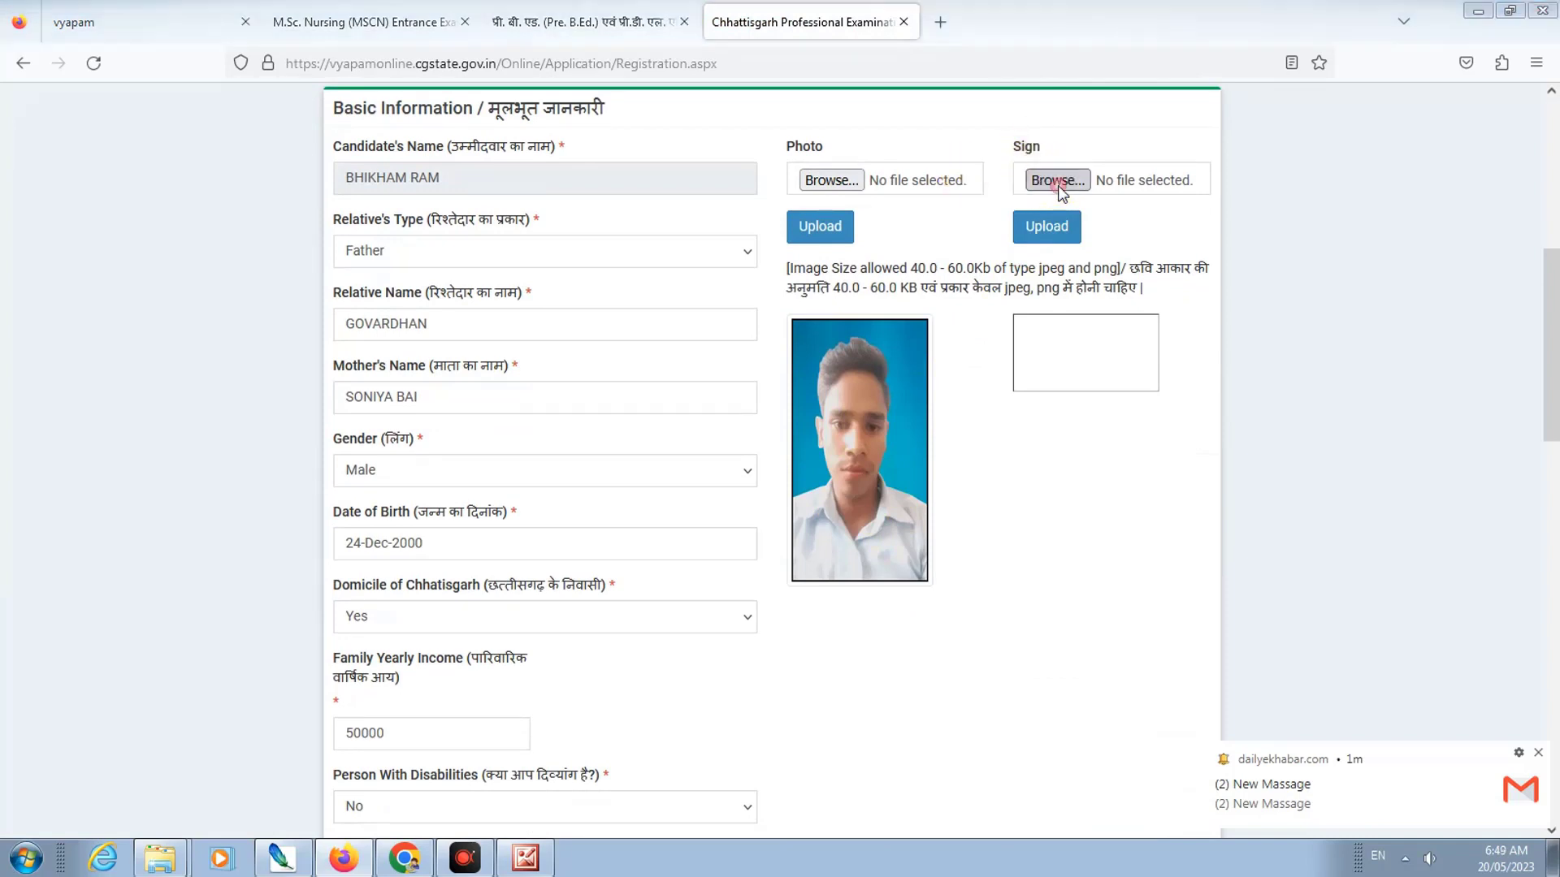
{"action": "left_click", "coordinate": [363, 186]}
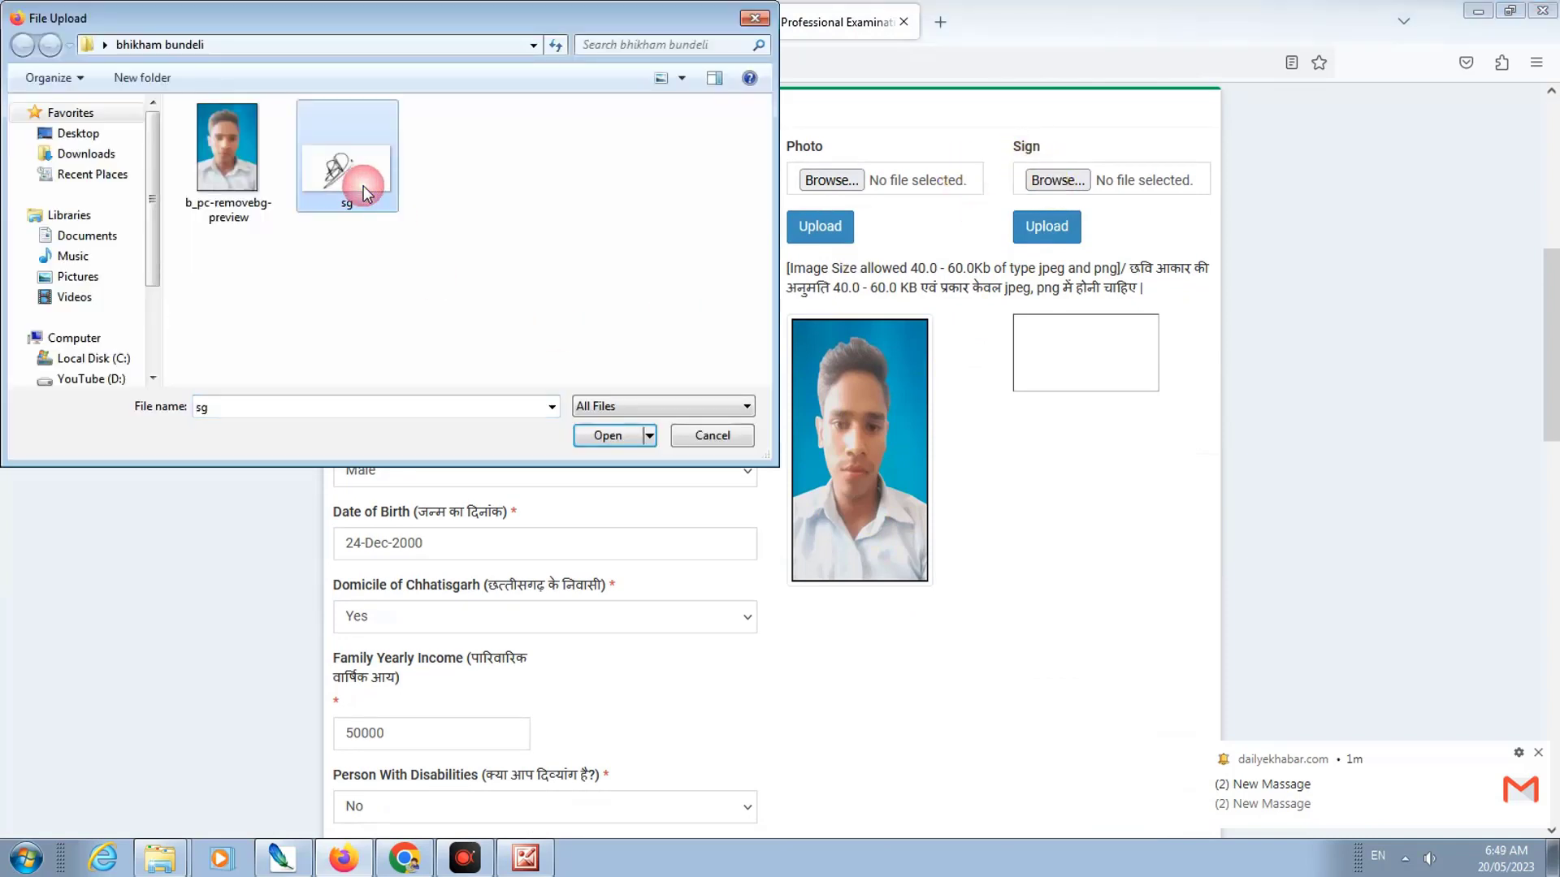
{"action": "left_click", "coordinate": [614, 442]}
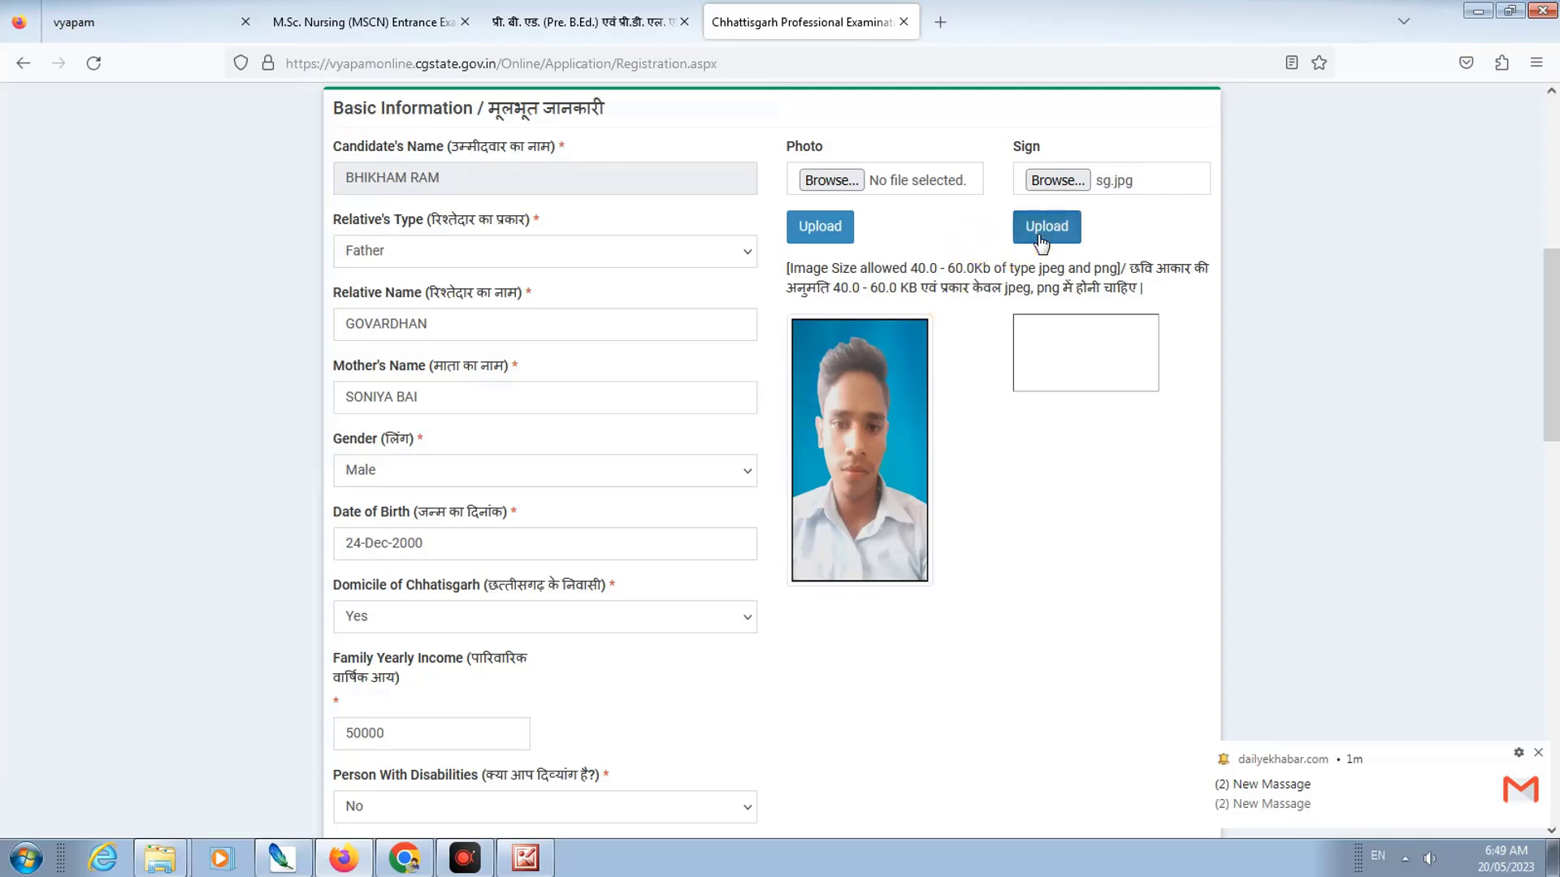
{"action": "left_click", "coordinate": [1043, 228]}
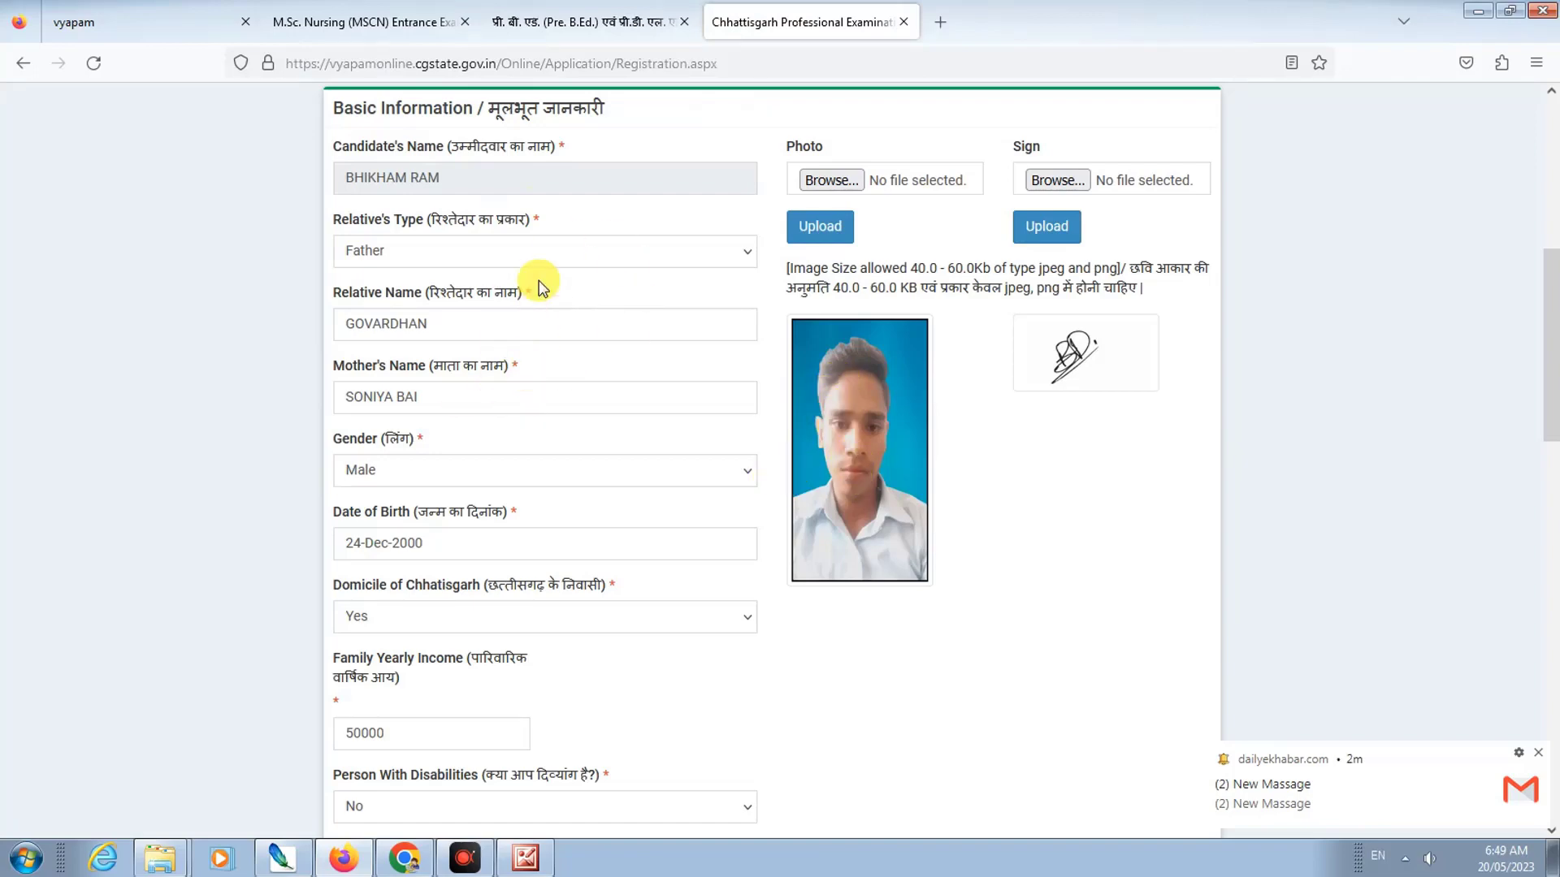
Step: Dismiss the news notification covering the enrollment form
{"action": "scroll", "coordinate": [539, 285], "scroll_direction": "up", "scroll_amount": 7}
{"action": "scroll", "coordinate": [556, 325], "scroll_direction": "down", "scroll_amount": 7}
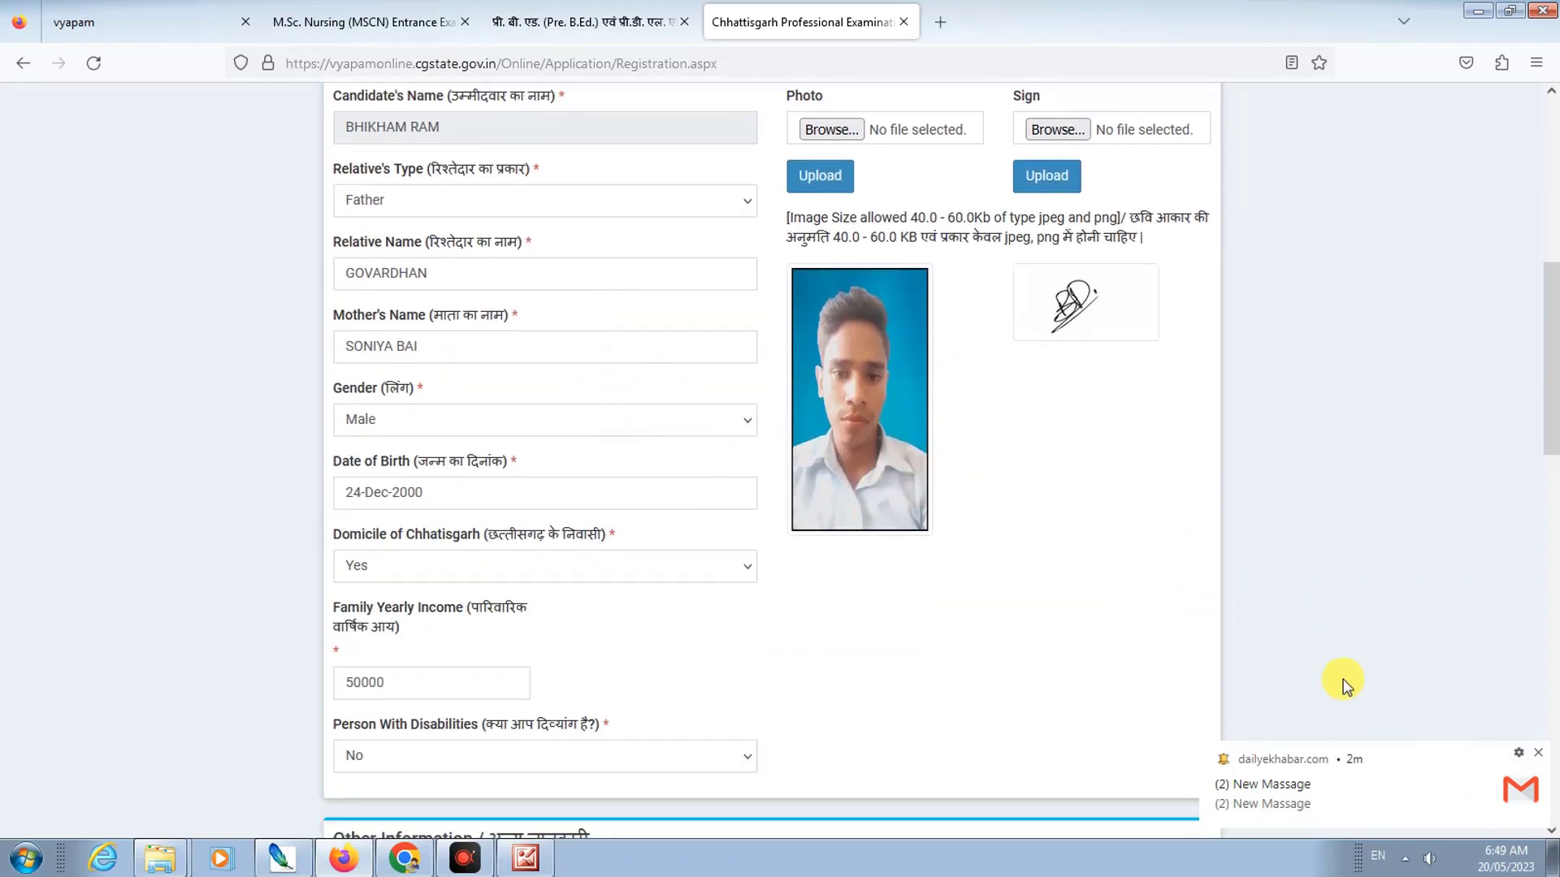
{"action": "left_click", "coordinate": [1539, 754]}
{"action": "scroll", "coordinate": [547, 358], "scroll_direction": "down", "scroll_amount": 10}
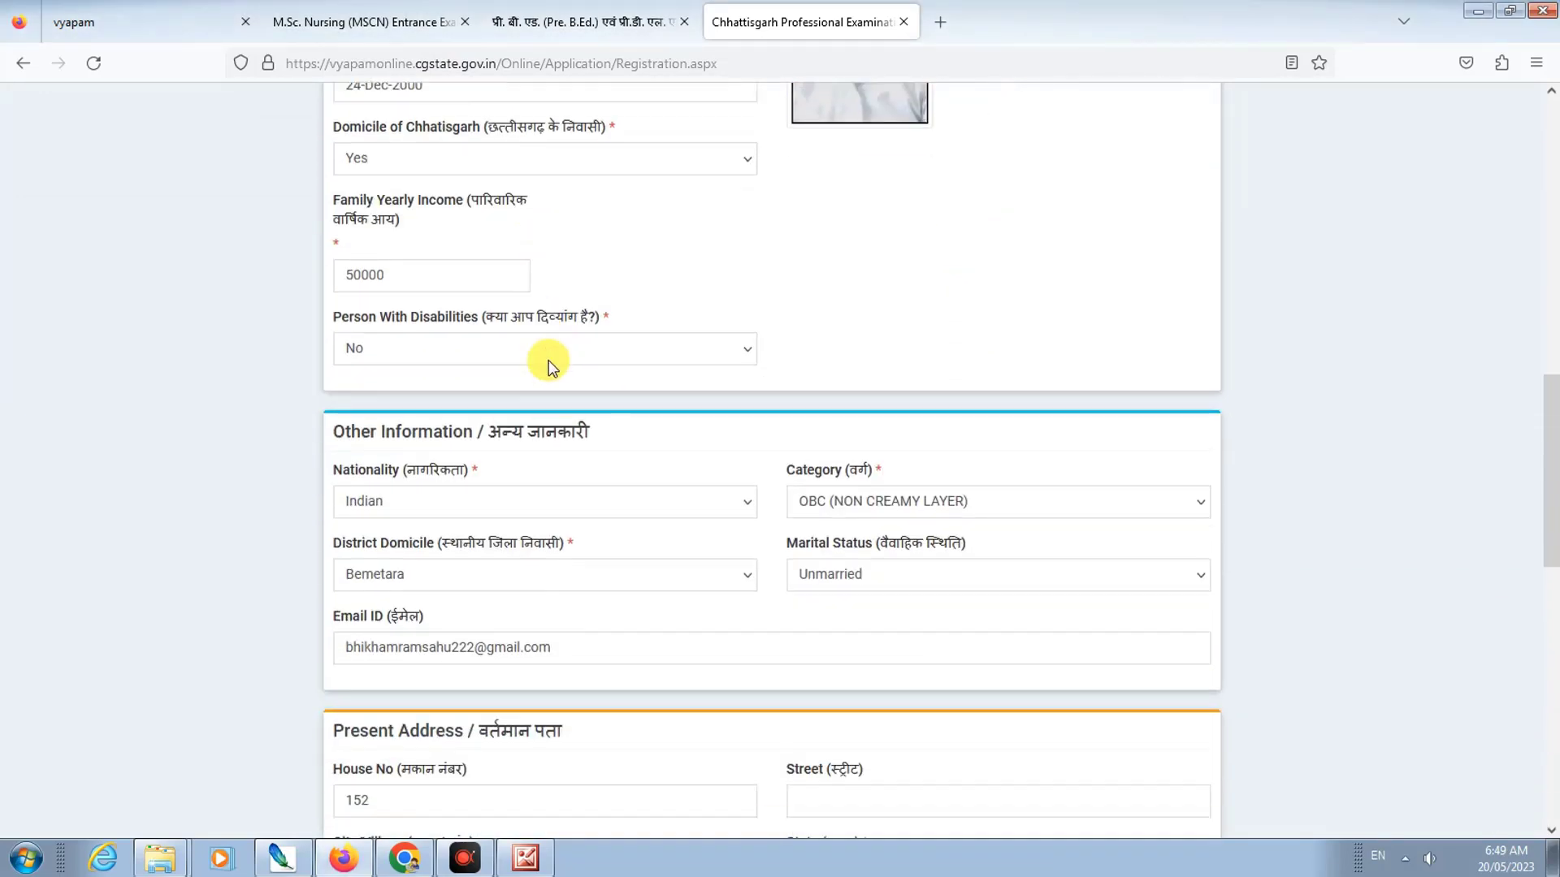
{"action": "scroll", "coordinate": [620, 487], "scroll_direction": "down", "scroll_amount": 4}
{"action": "scroll", "coordinate": [631, 485], "scroll_direction": "up", "scroll_amount": 4}
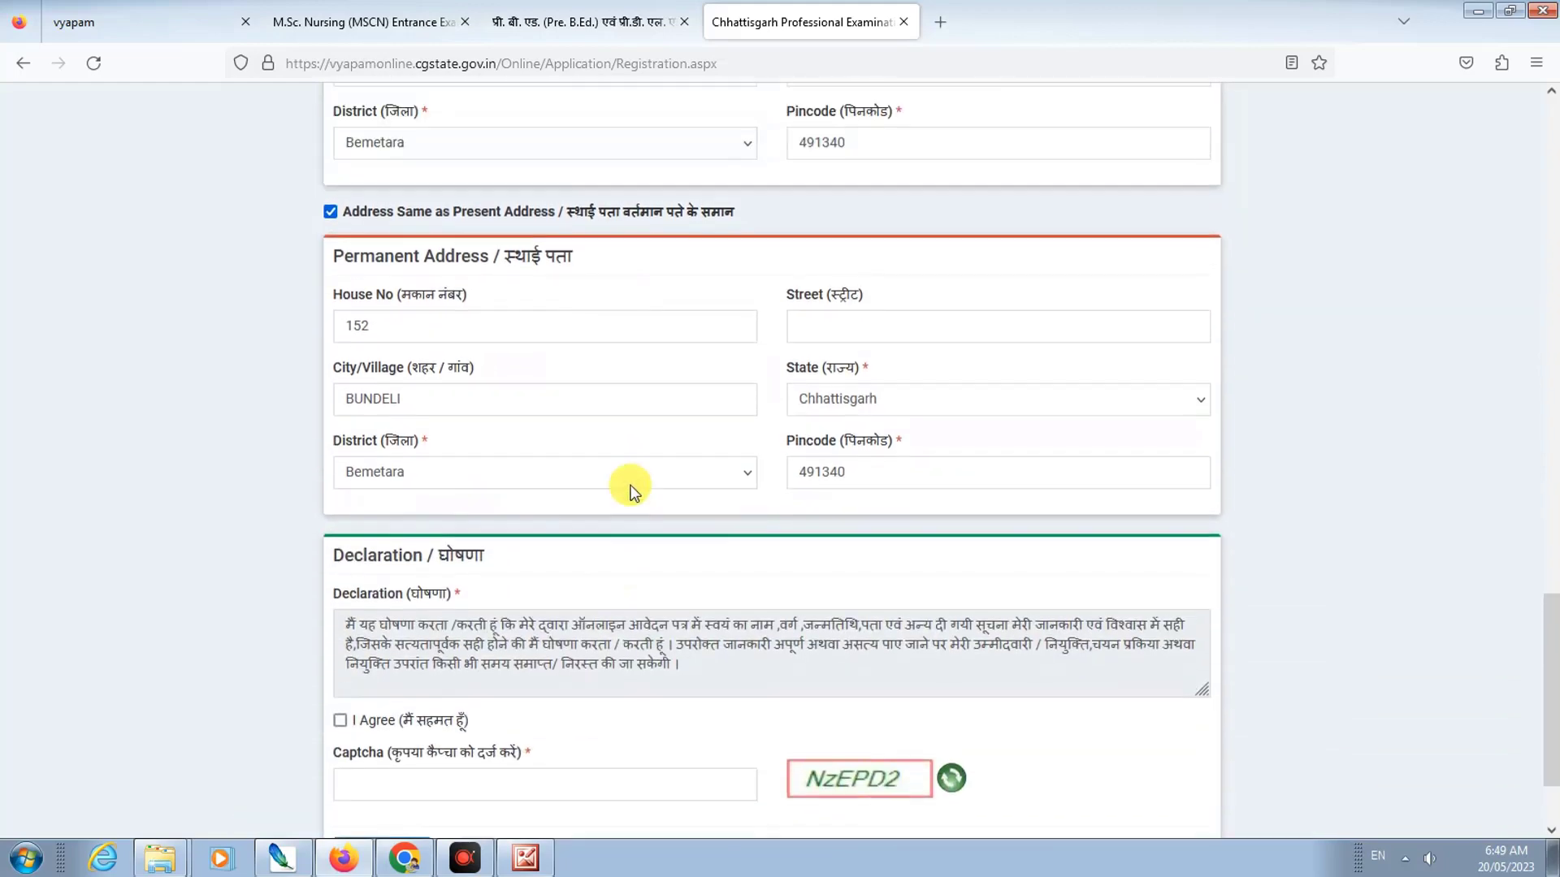
{"action": "scroll", "coordinate": [627, 480], "scroll_direction": "down", "scroll_amount": 4}
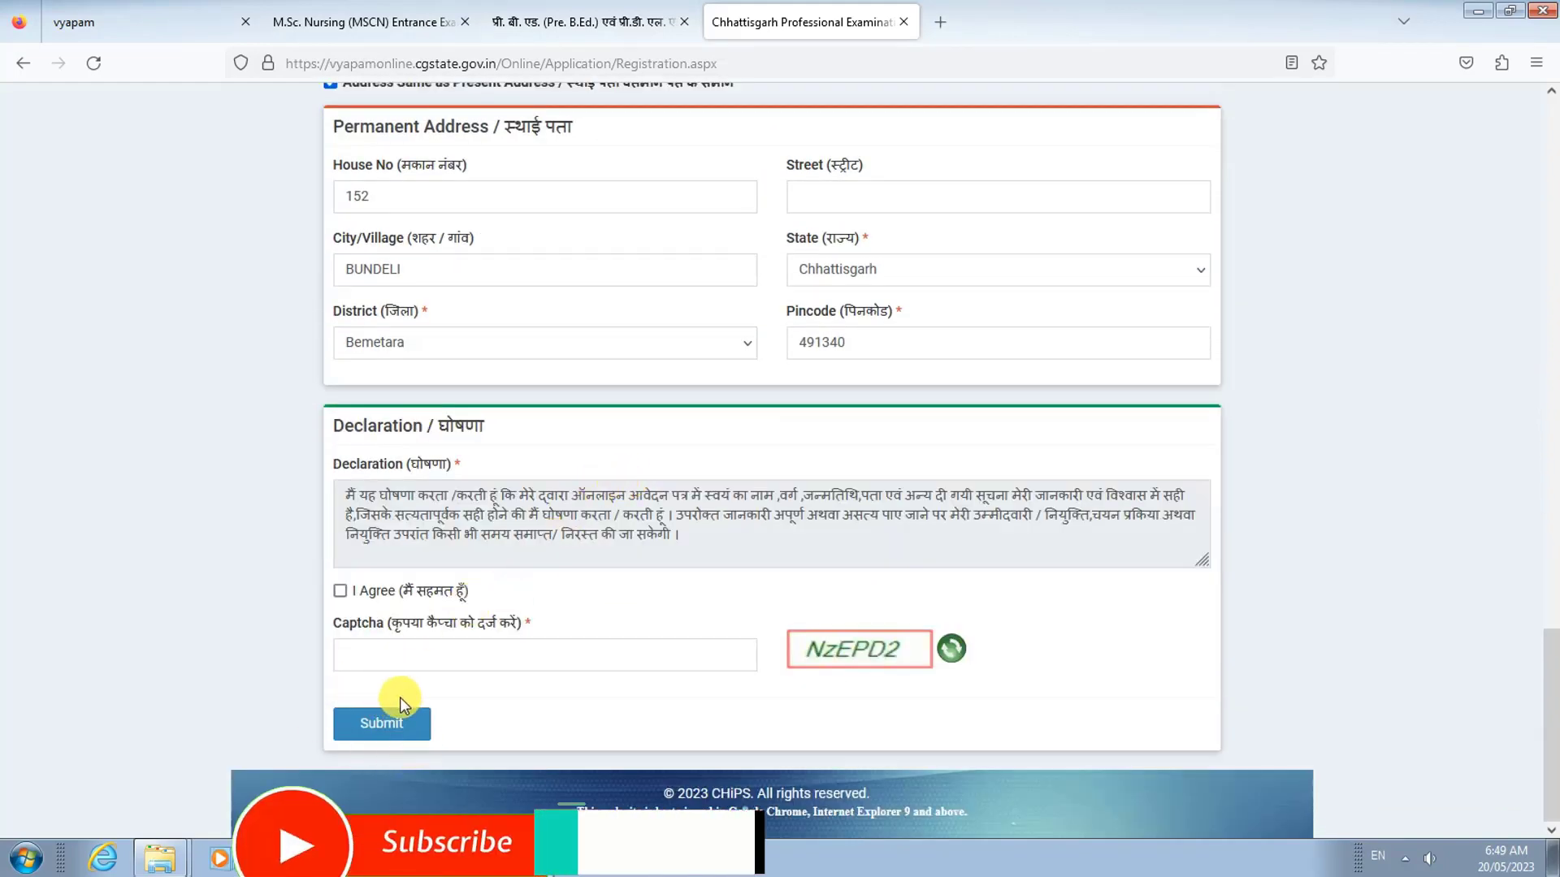
{"action": "scroll", "coordinate": [476, 584], "scroll_direction": "up", "scroll_amount": 15}
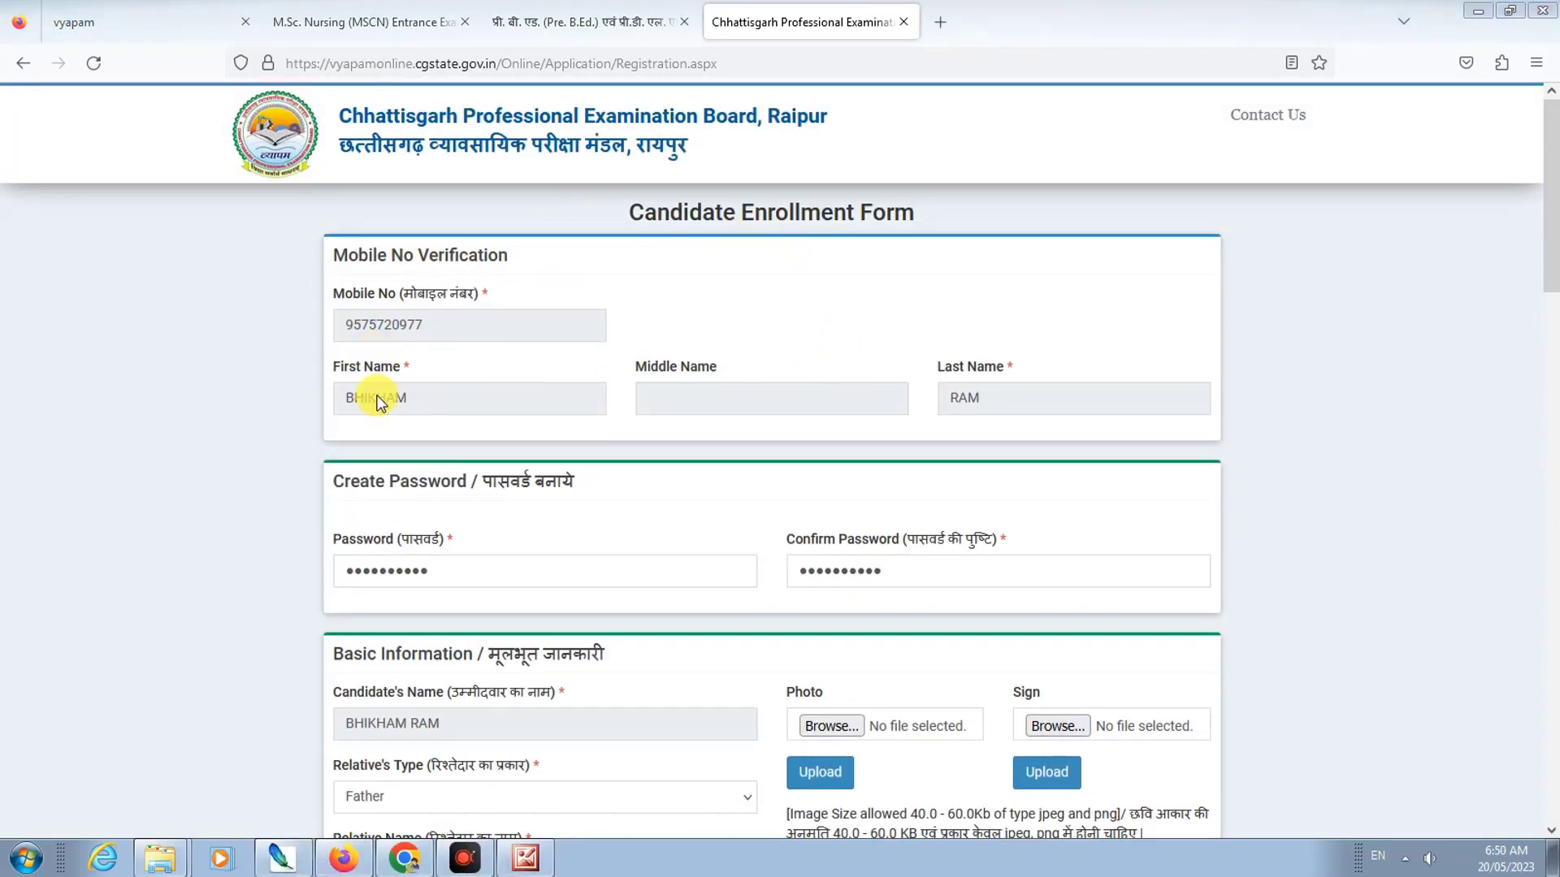
Step: Tick I Agree on the declaration, enter the captcha and submit the form
{"action": "left_click", "coordinate": [1338, 487]}
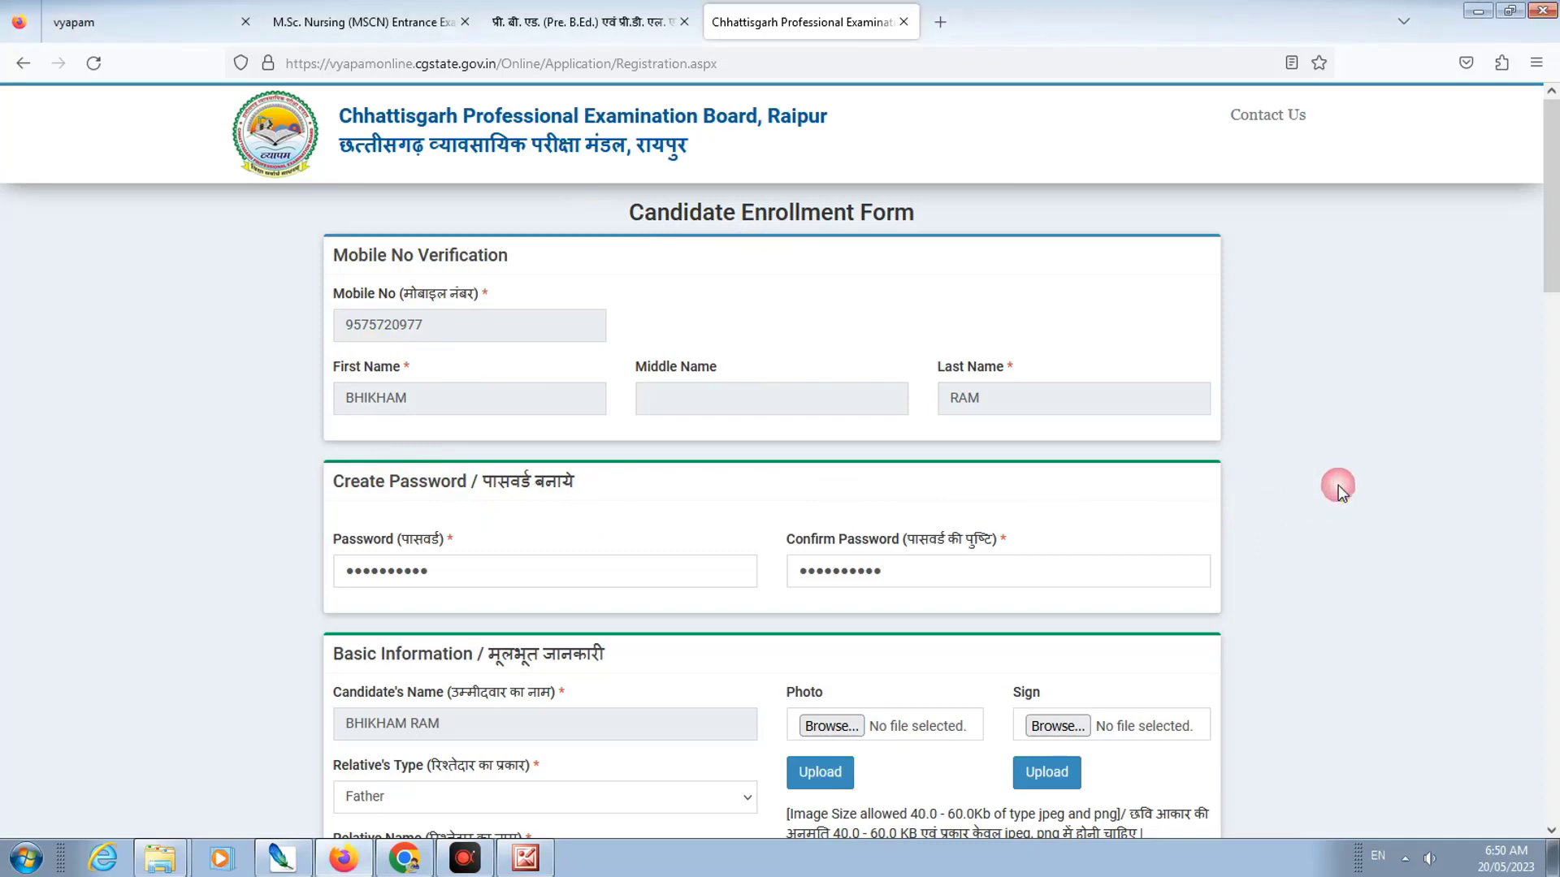
{"action": "scroll", "coordinate": [453, 544], "scroll_direction": "down", "scroll_amount": 8}
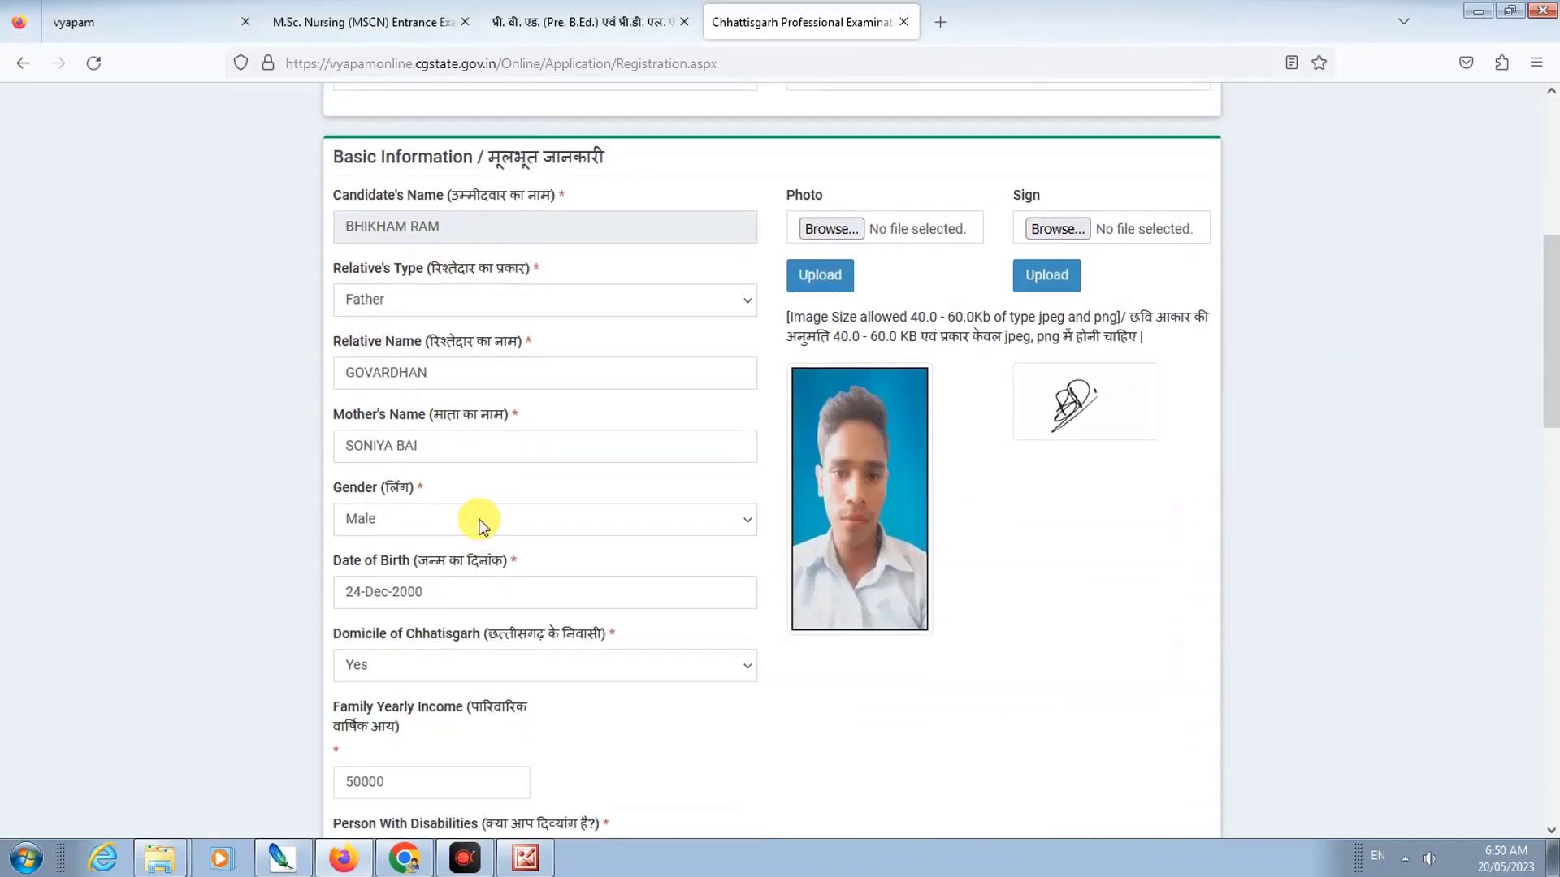
{"action": "scroll", "coordinate": [468, 526], "scroll_direction": "down", "scroll_amount": 6}
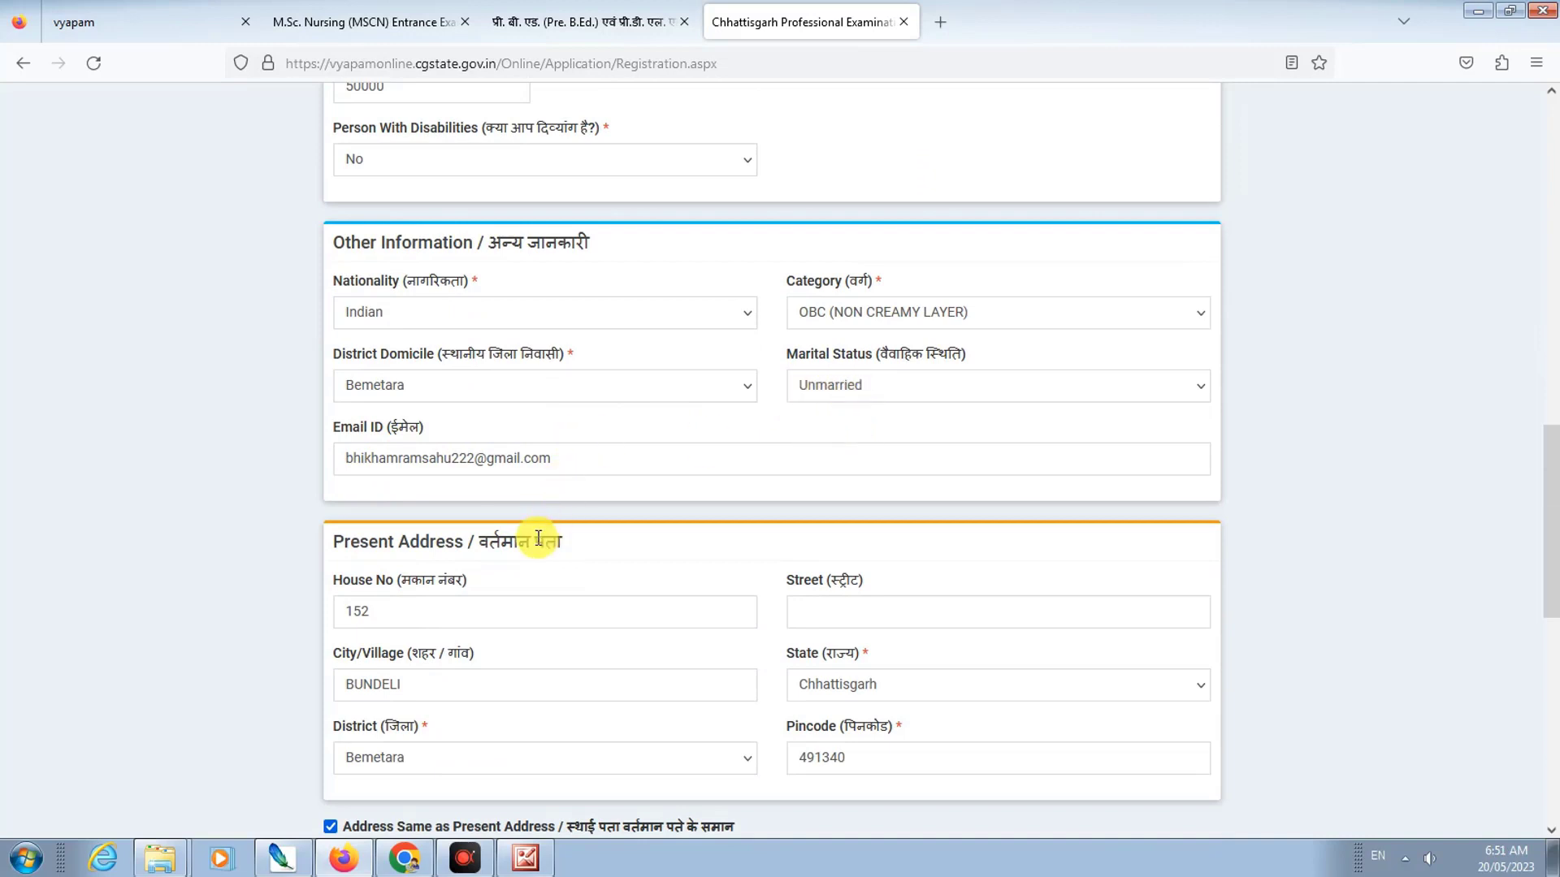
{"action": "scroll", "coordinate": [540, 539], "scroll_direction": "down", "scroll_amount": 3}
{"action": "scroll", "coordinate": [540, 543], "scroll_direction": "down", "scroll_amount": 3}
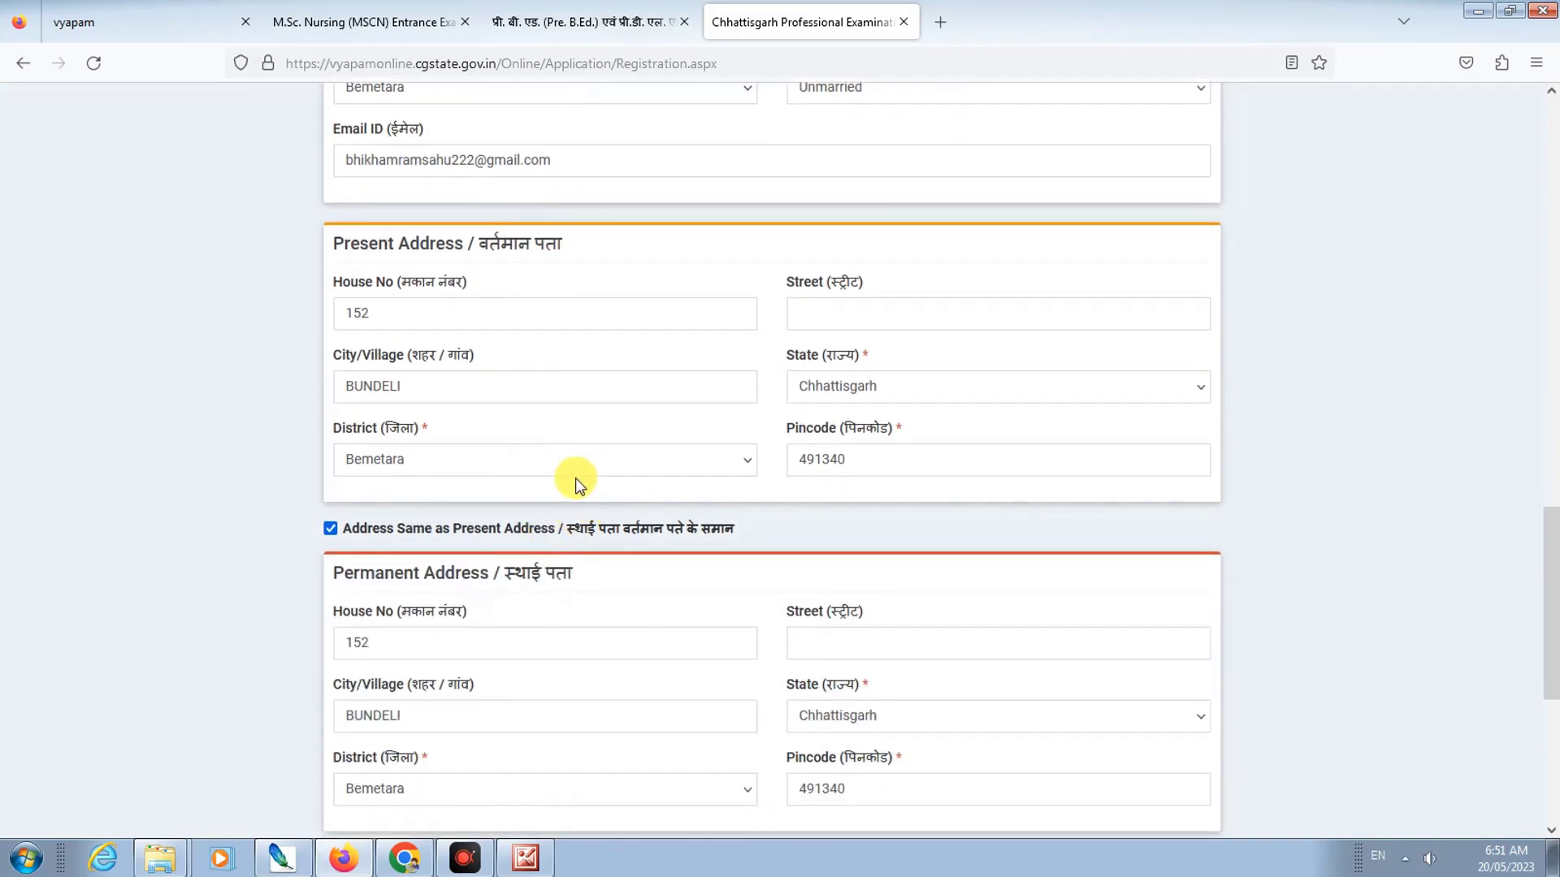
{"action": "scroll", "coordinate": [573, 479], "scroll_direction": "down", "scroll_amount": 3}
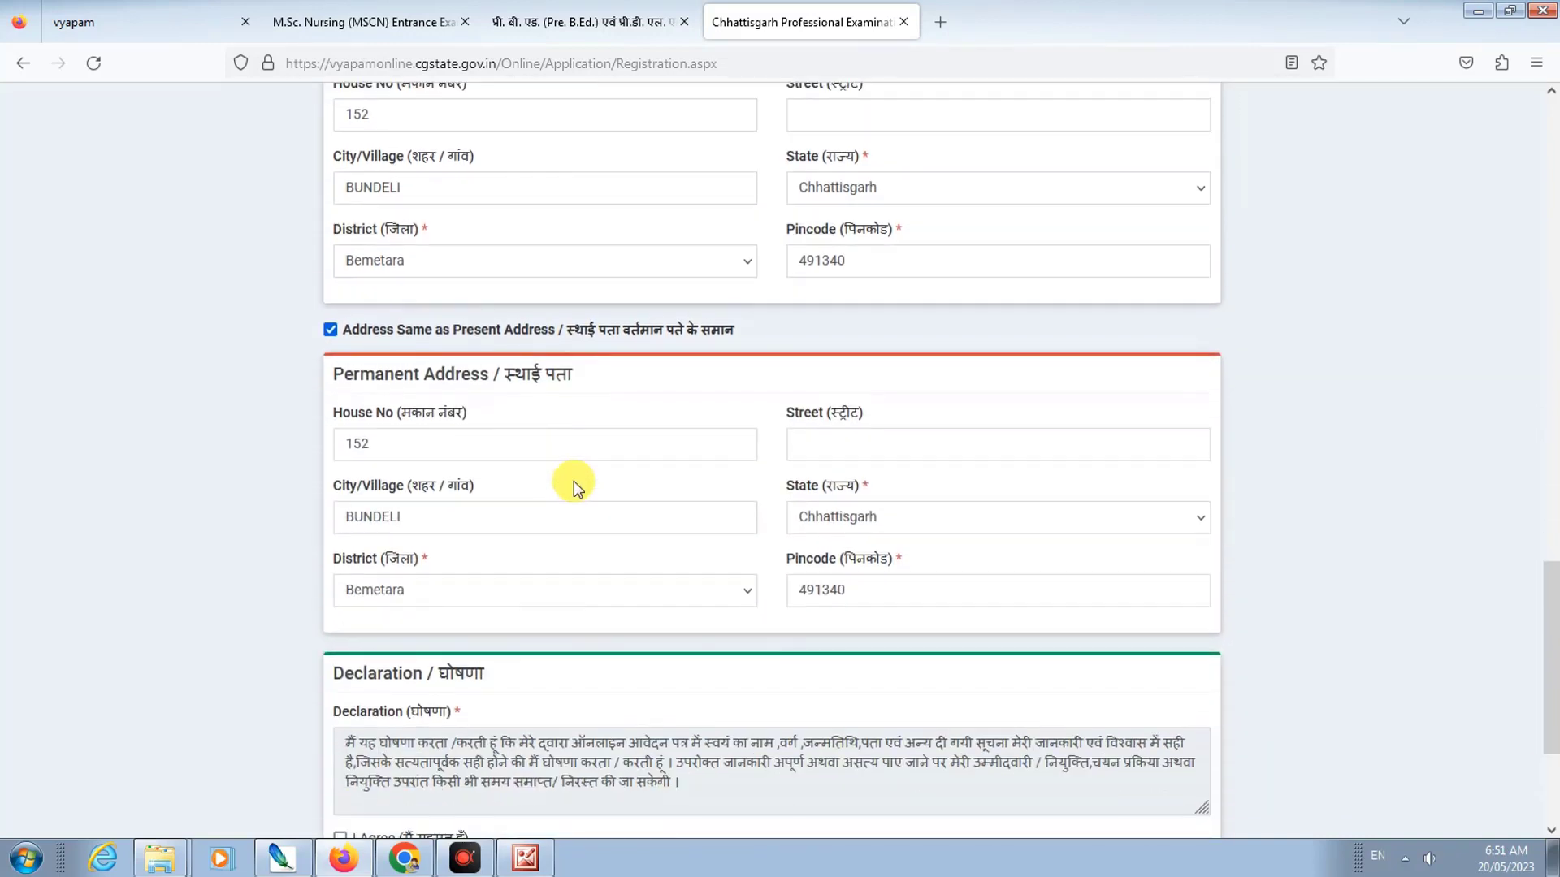
{"action": "scroll", "coordinate": [522, 485], "scroll_direction": "down", "scroll_amount": 3}
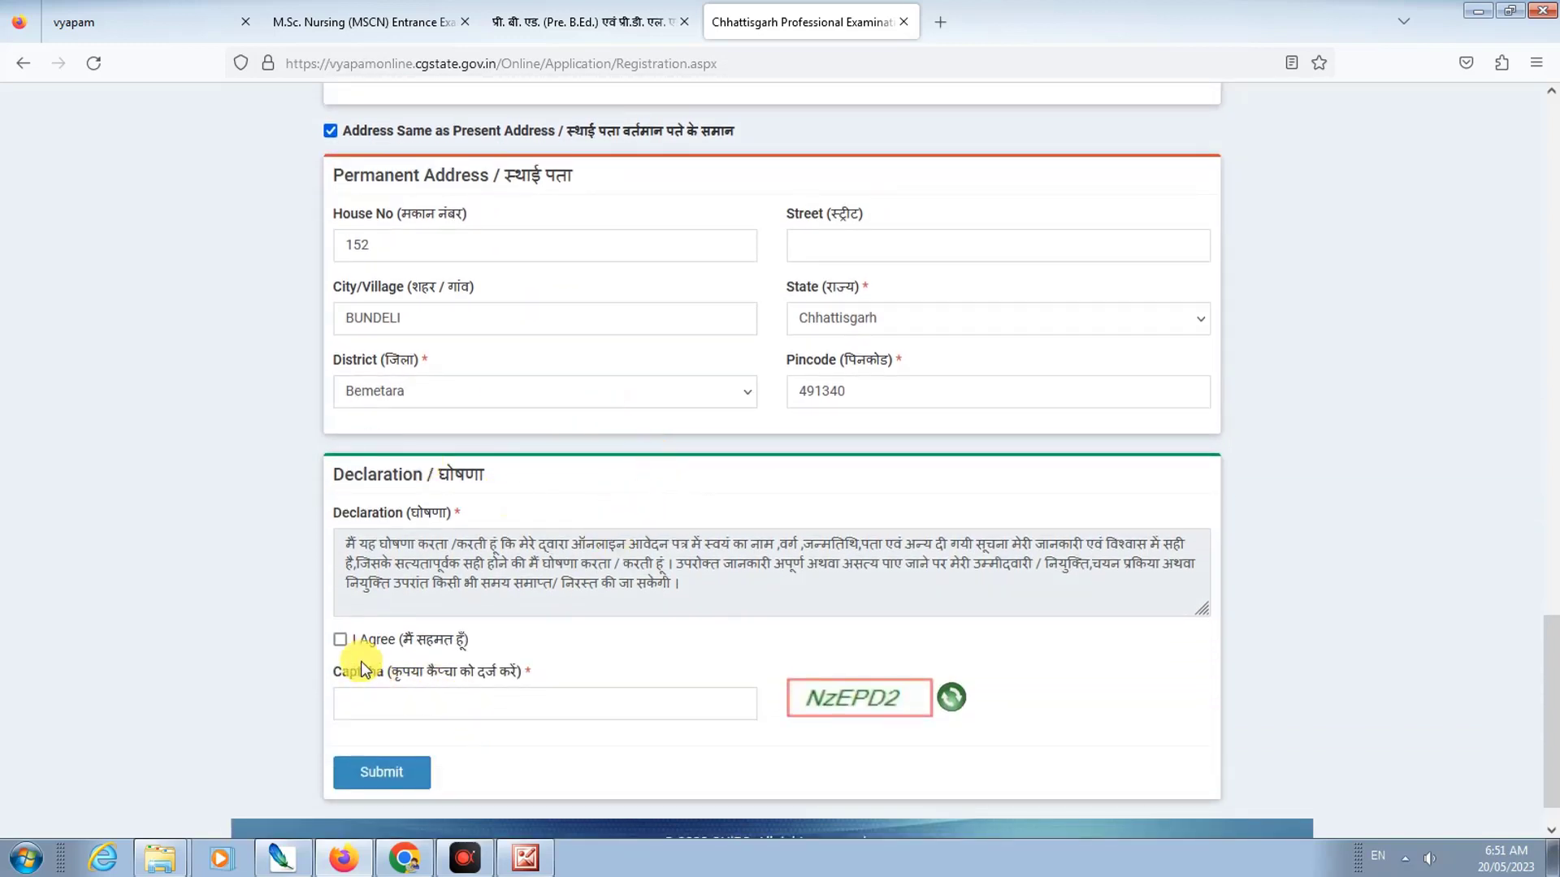
{"action": "left_click", "coordinate": [341, 640]}
{"action": "left_click", "coordinate": [382, 710]}
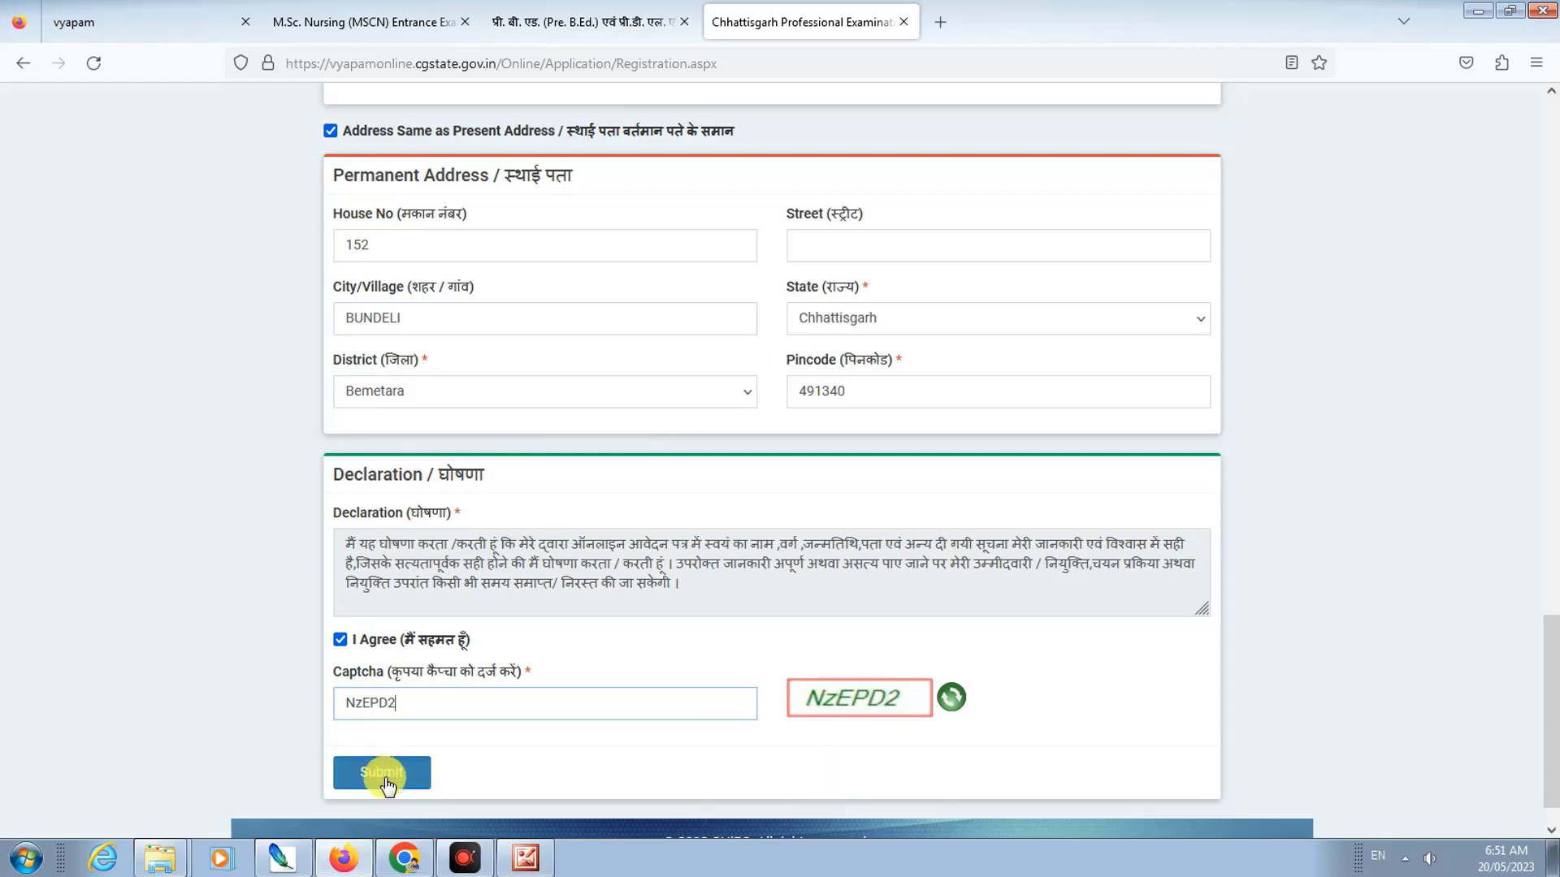
{"action": "left_click", "coordinate": [382, 774]}
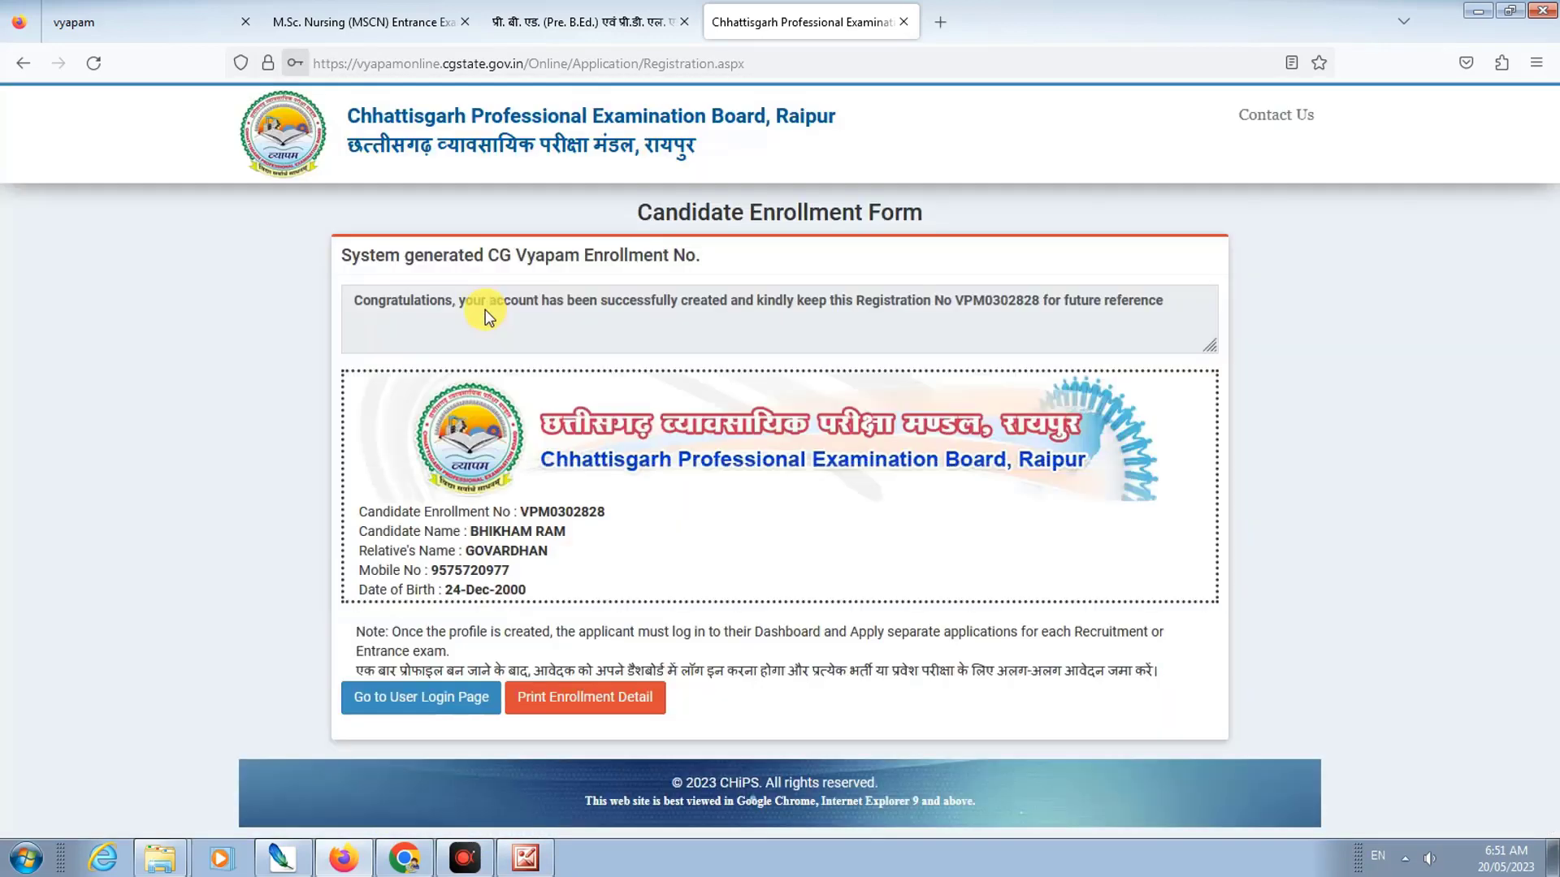
Step: Print the enrollment details to Save to PDF, save the file, and close the print preview
{"action": "double_click", "coordinate": [500, 571]}
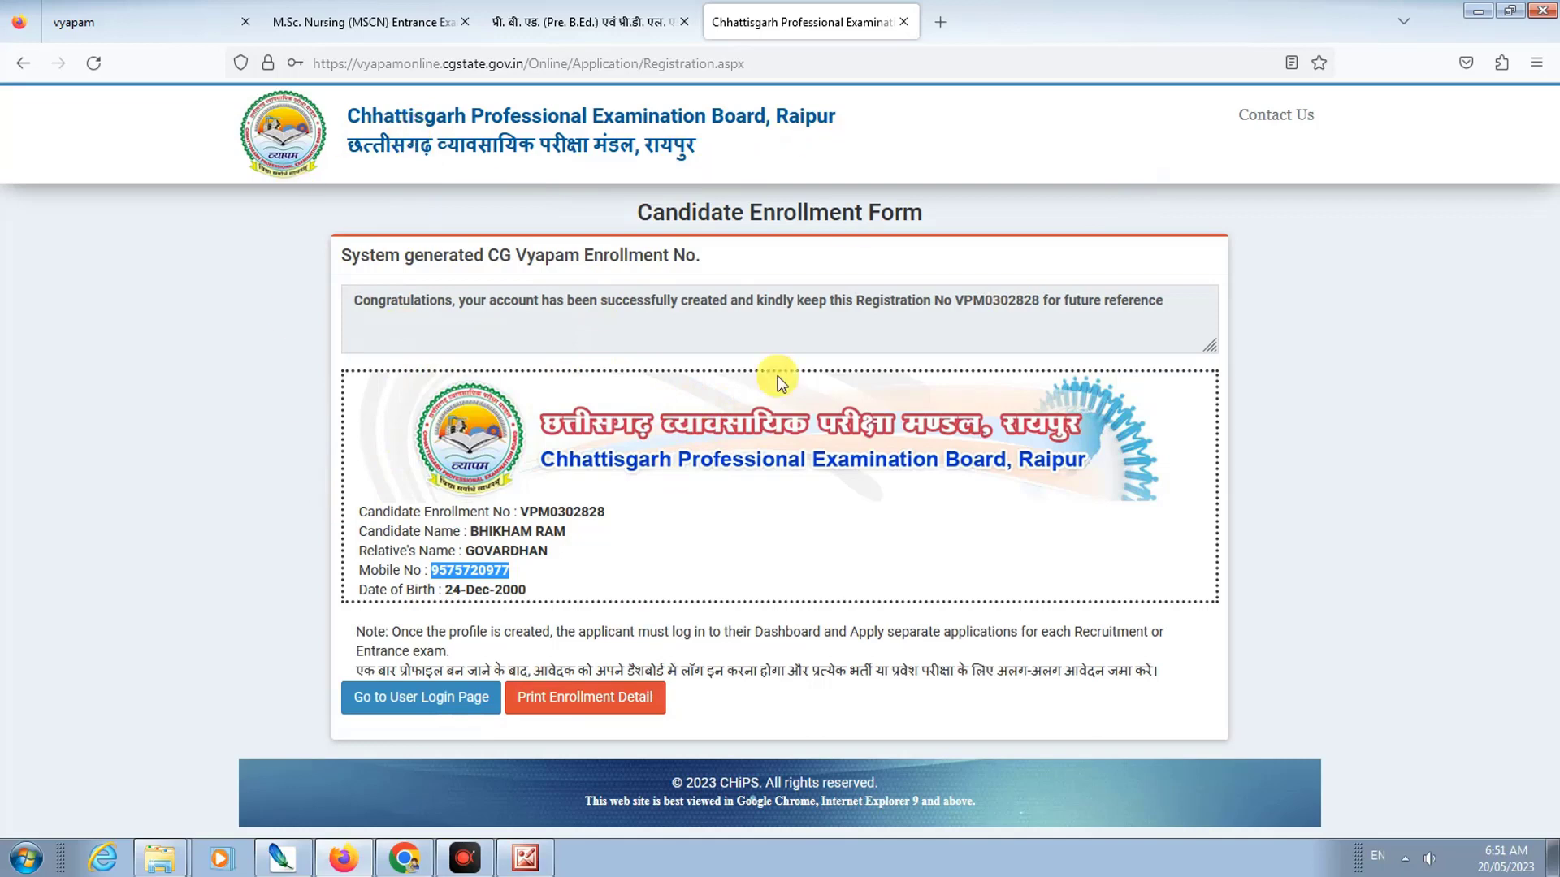
{"action": "left_click", "coordinate": [598, 705]}
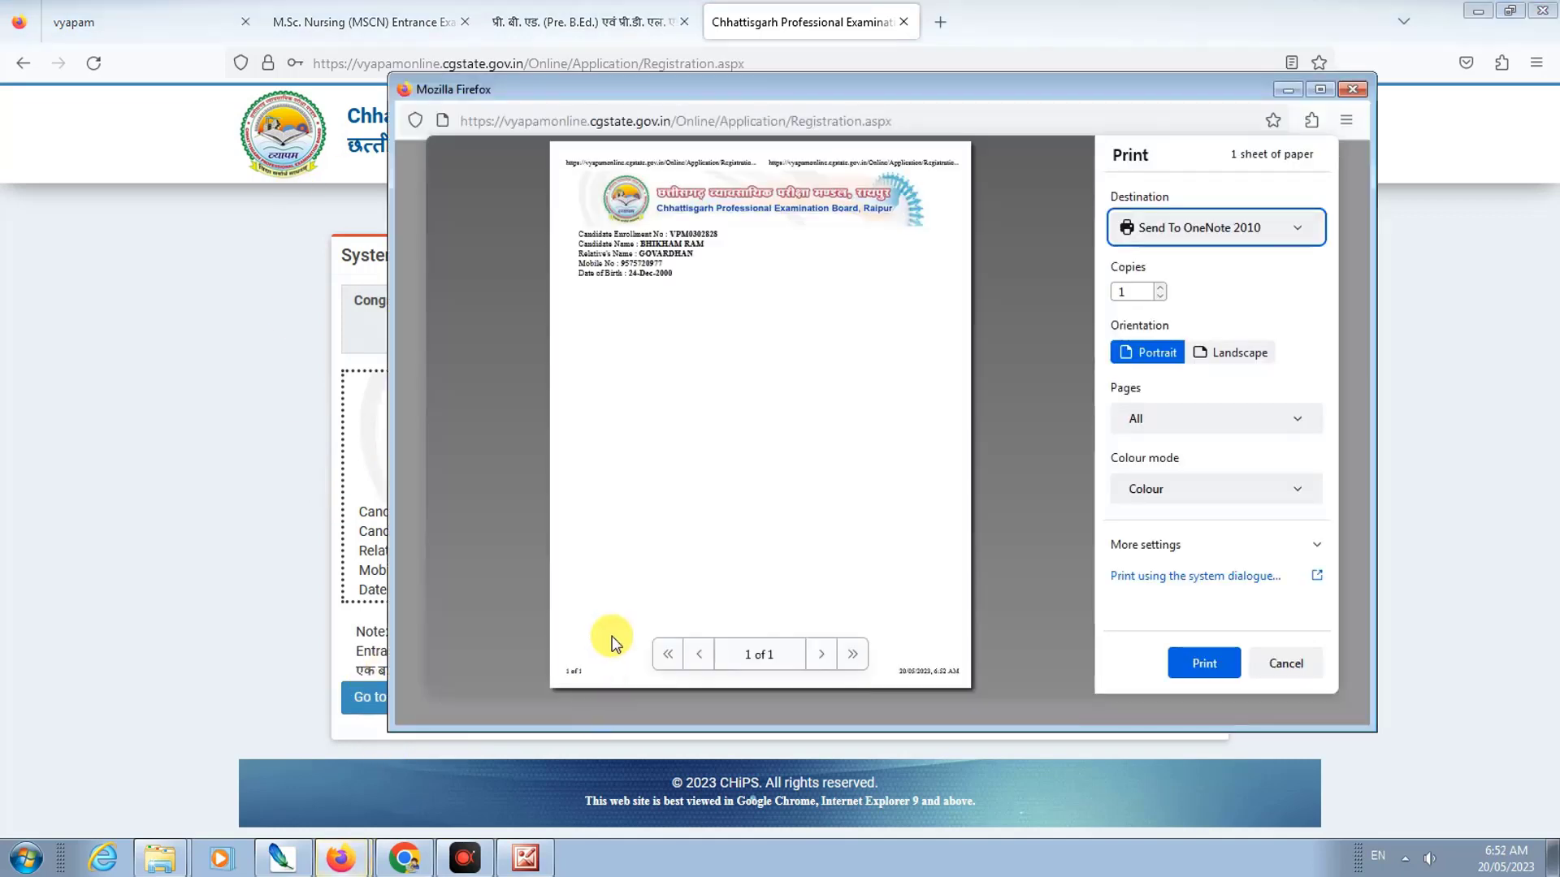
{"action": "left_click", "coordinate": [1168, 255]}
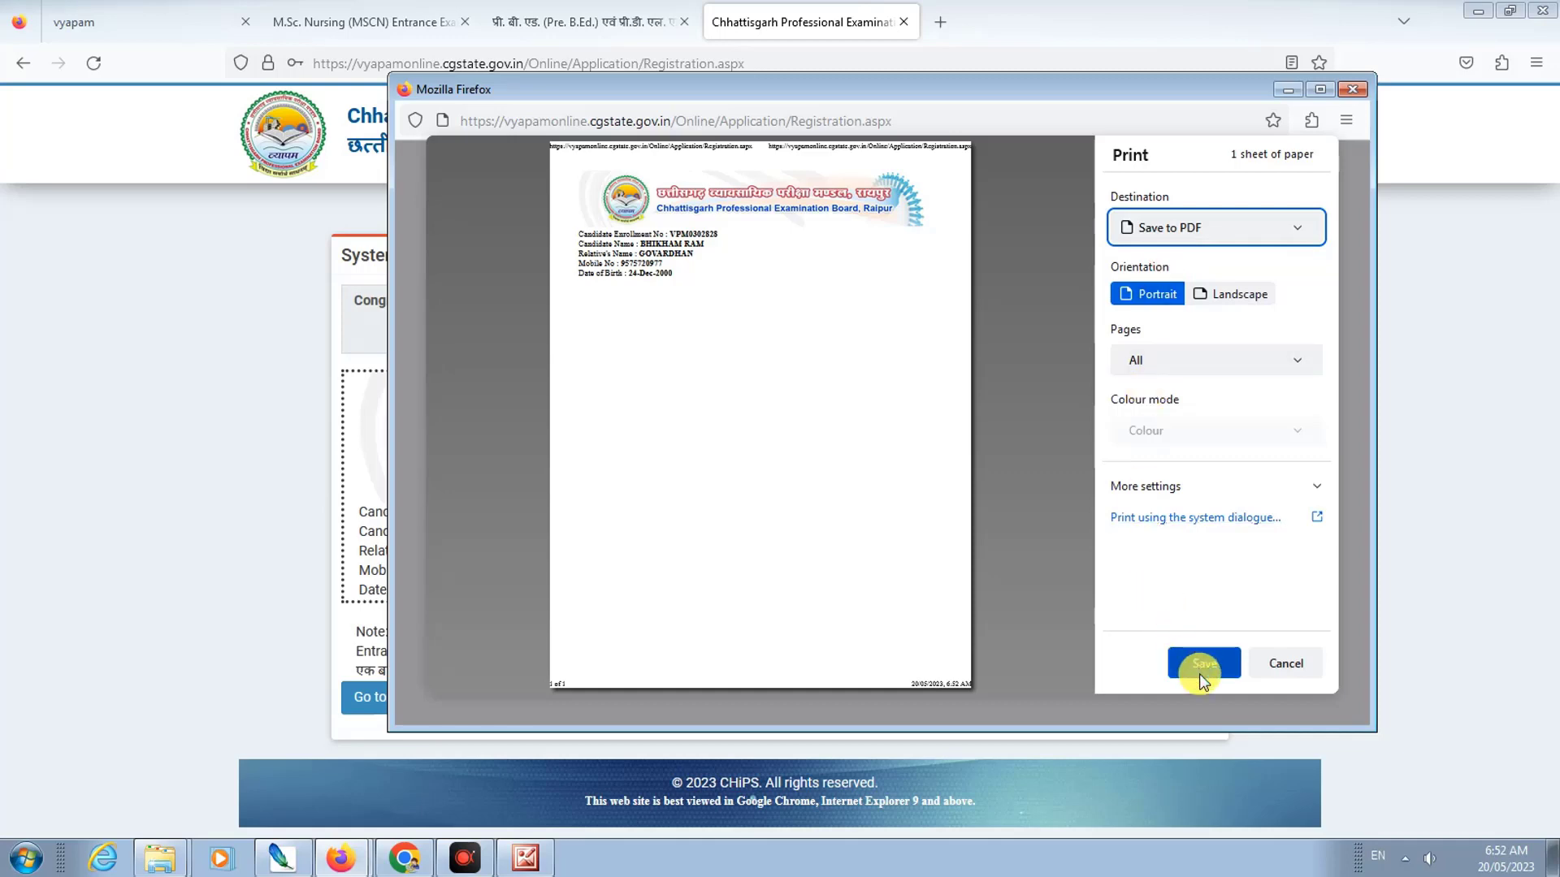
{"action": "left_click", "coordinate": [1202, 666]}
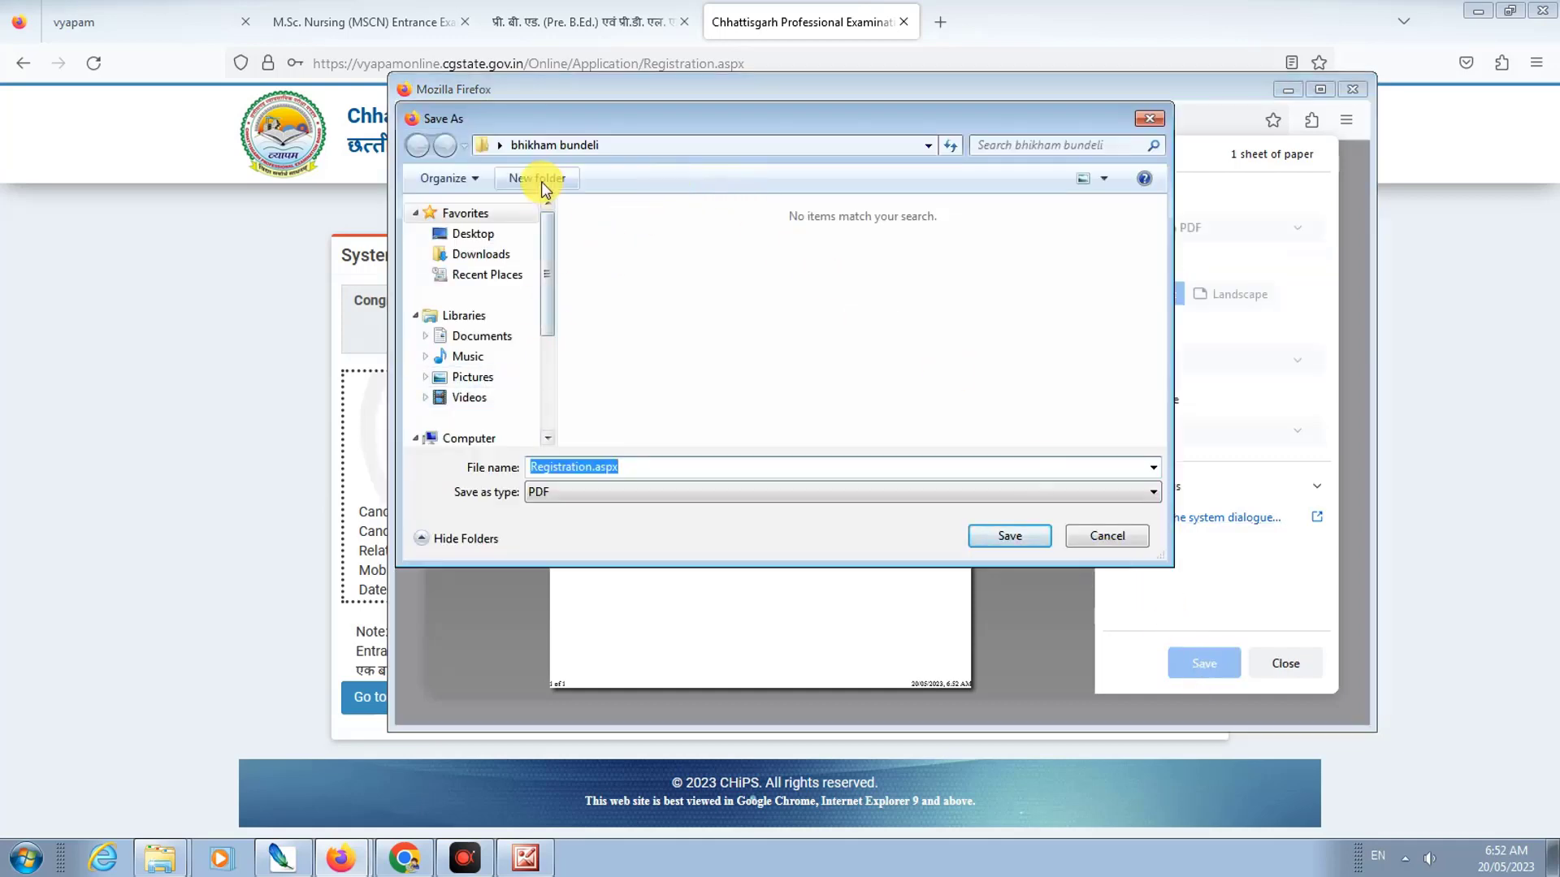
{"action": "left_click", "coordinate": [1000, 532]}
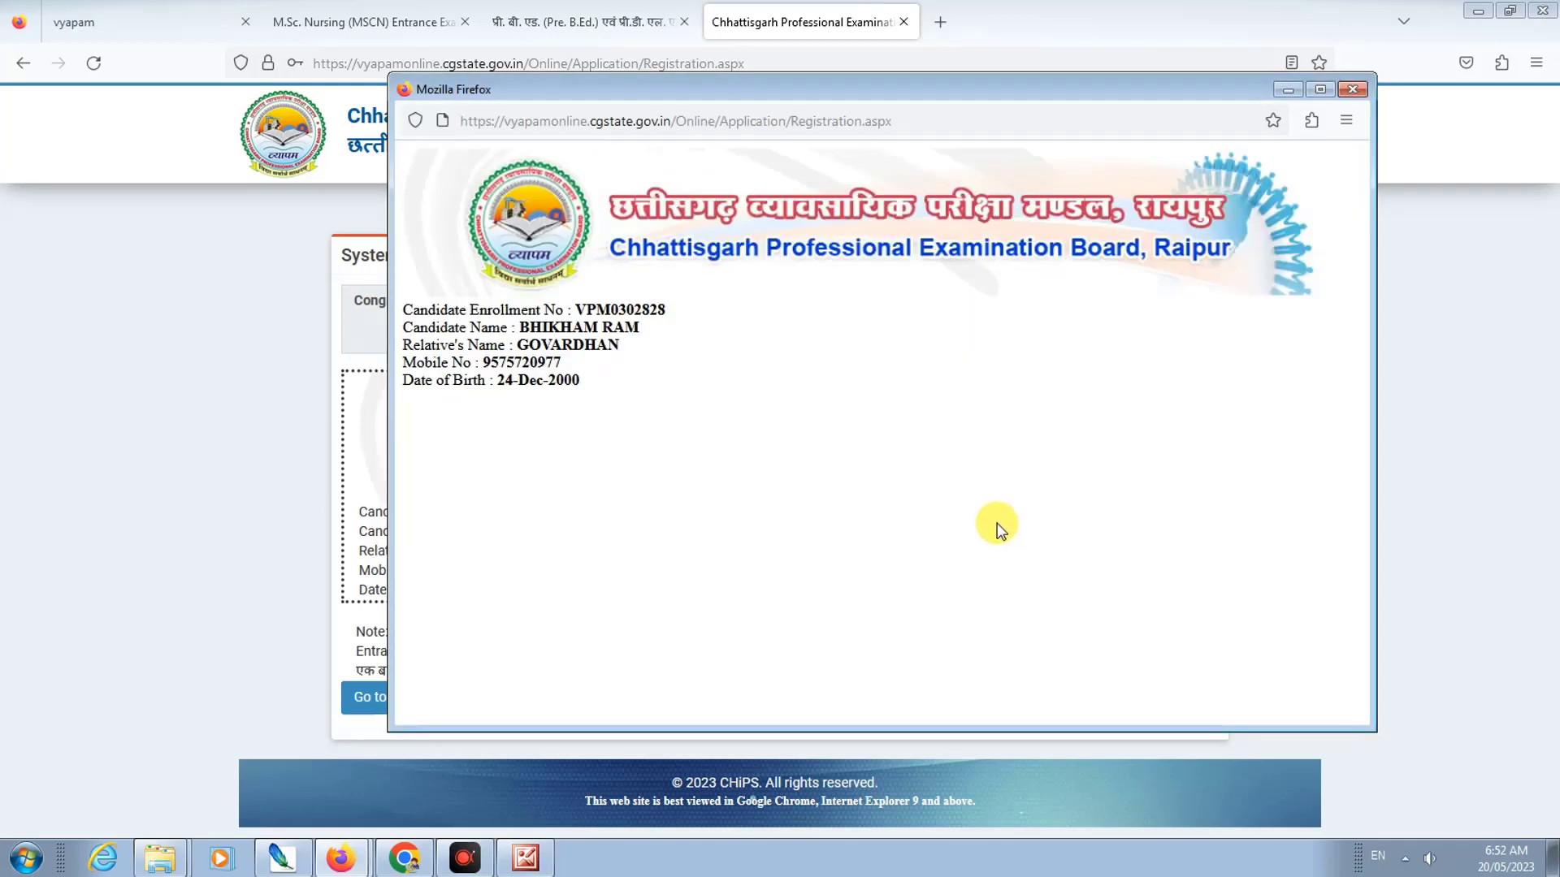
{"action": "left_click", "coordinate": [1352, 90]}
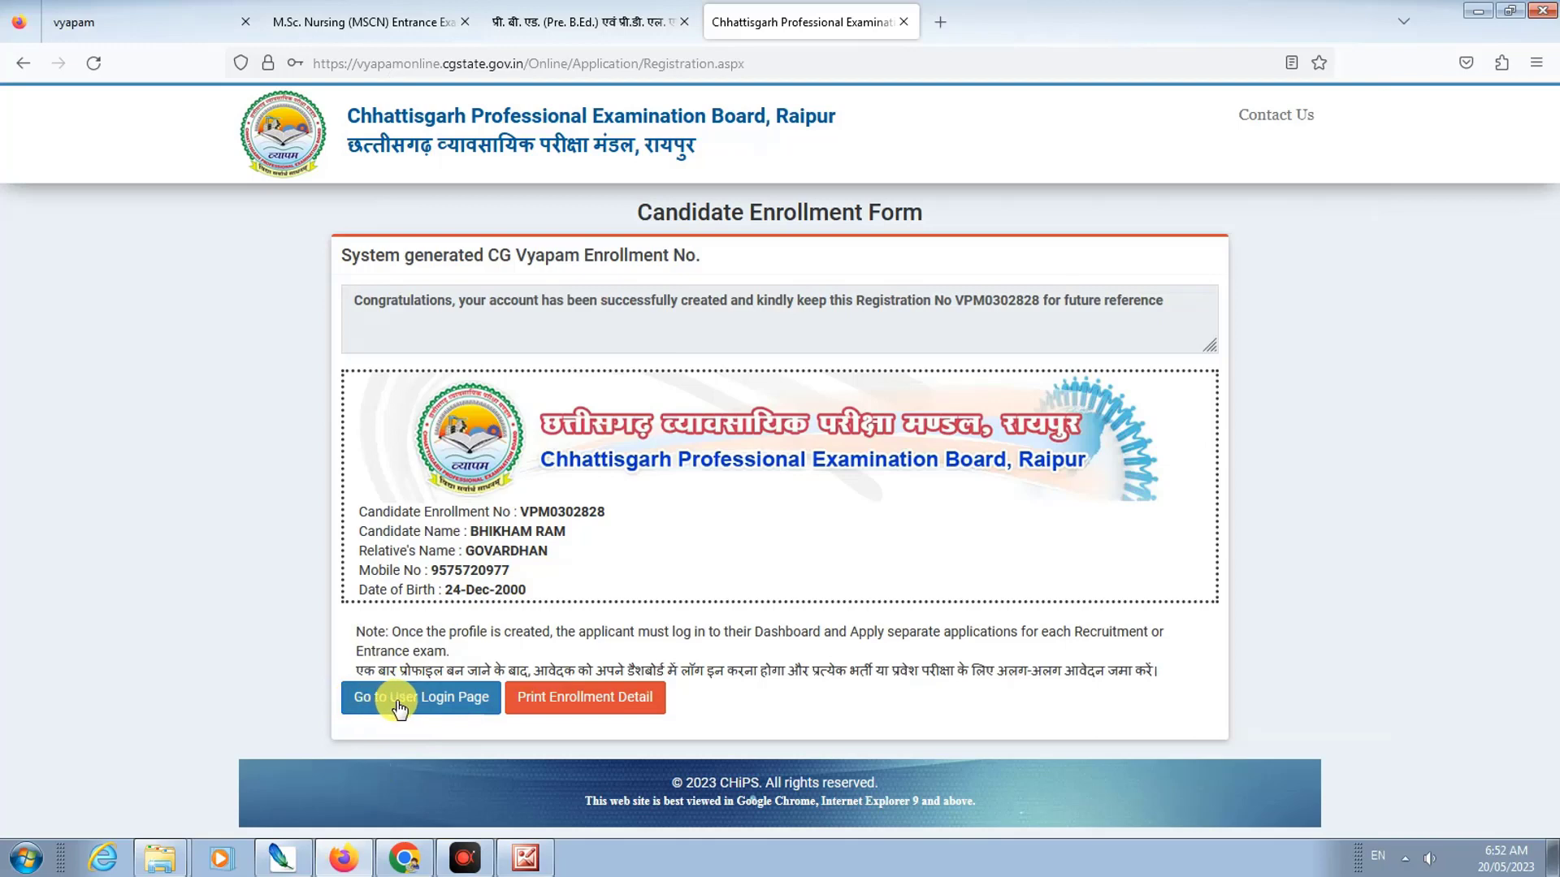
Step: On the User Login page, fill in the saved registered mobile number and password, then log in
{"action": "left_click", "coordinate": [444, 705]}
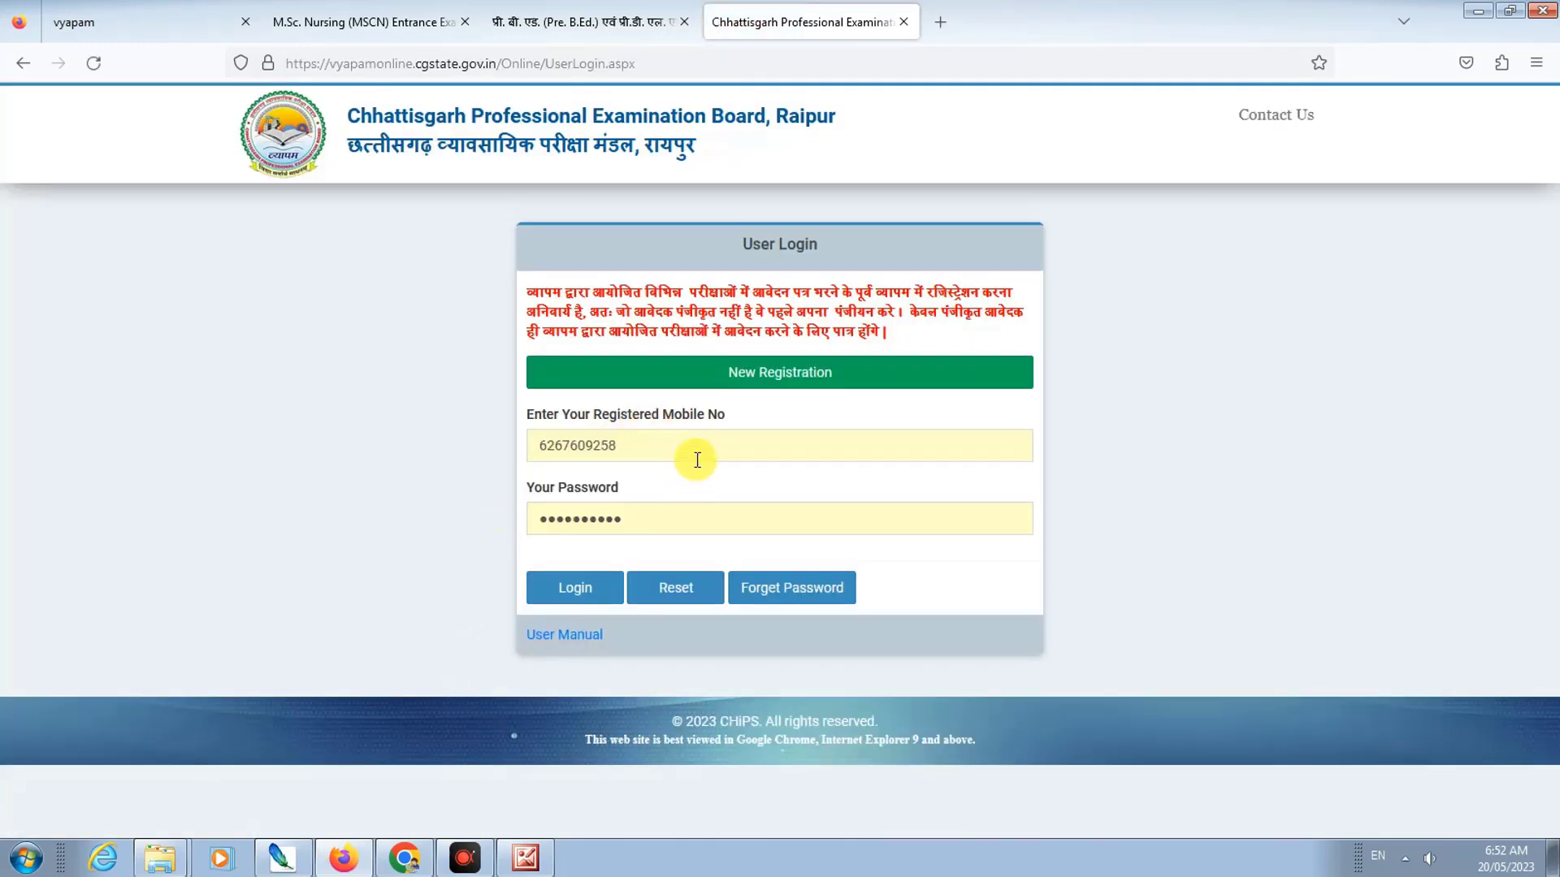
{"action": "left_click", "coordinate": [687, 456]}
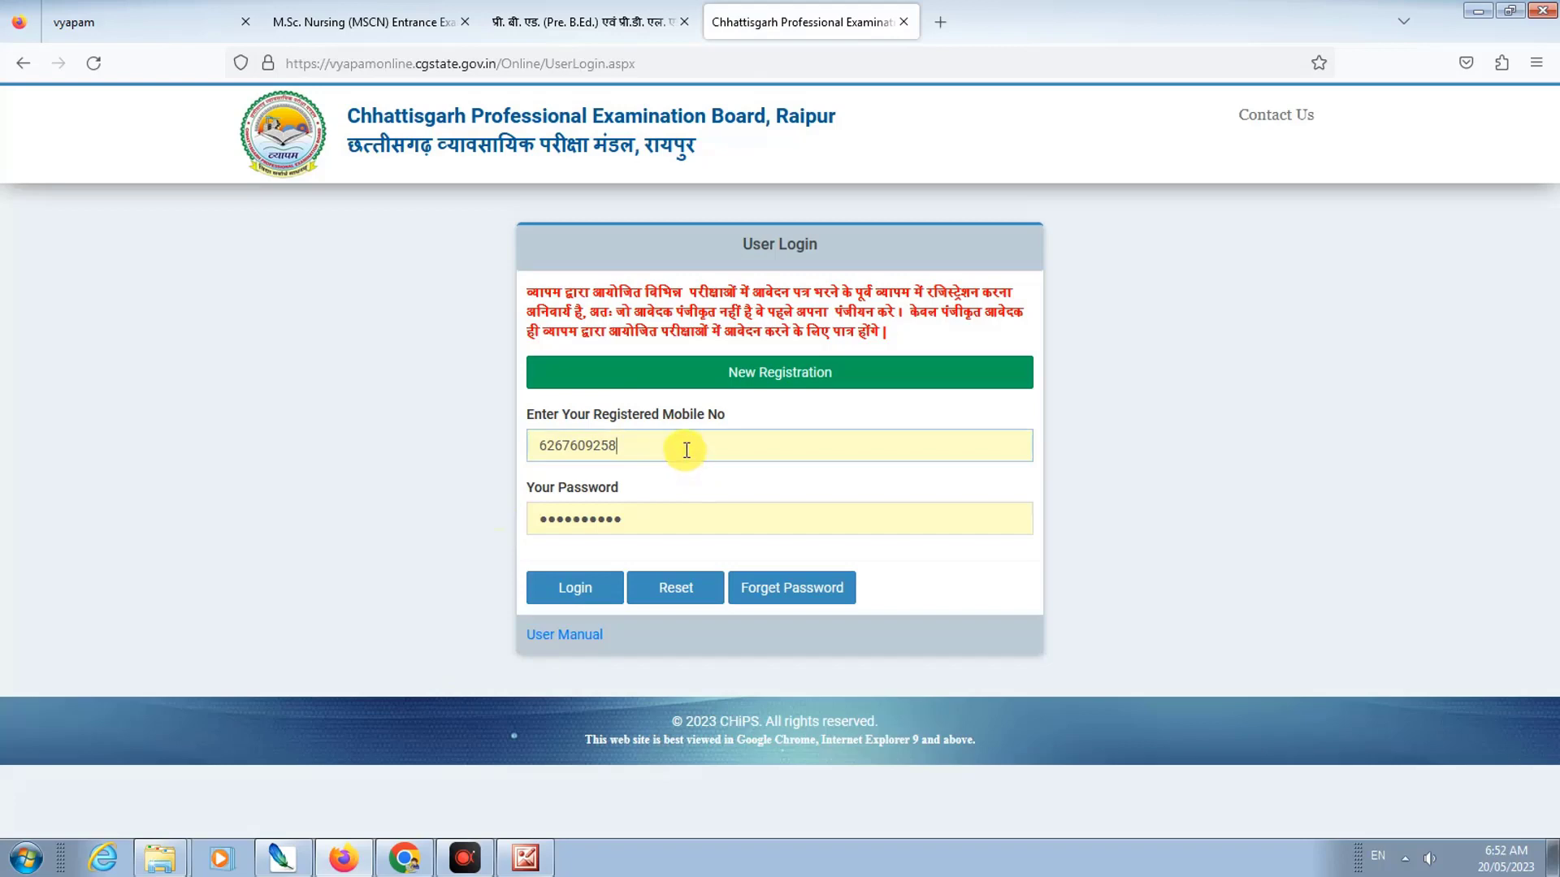
{"action": "left_click_drag", "start_coordinate": [686, 450], "coordinate": [493, 450]}
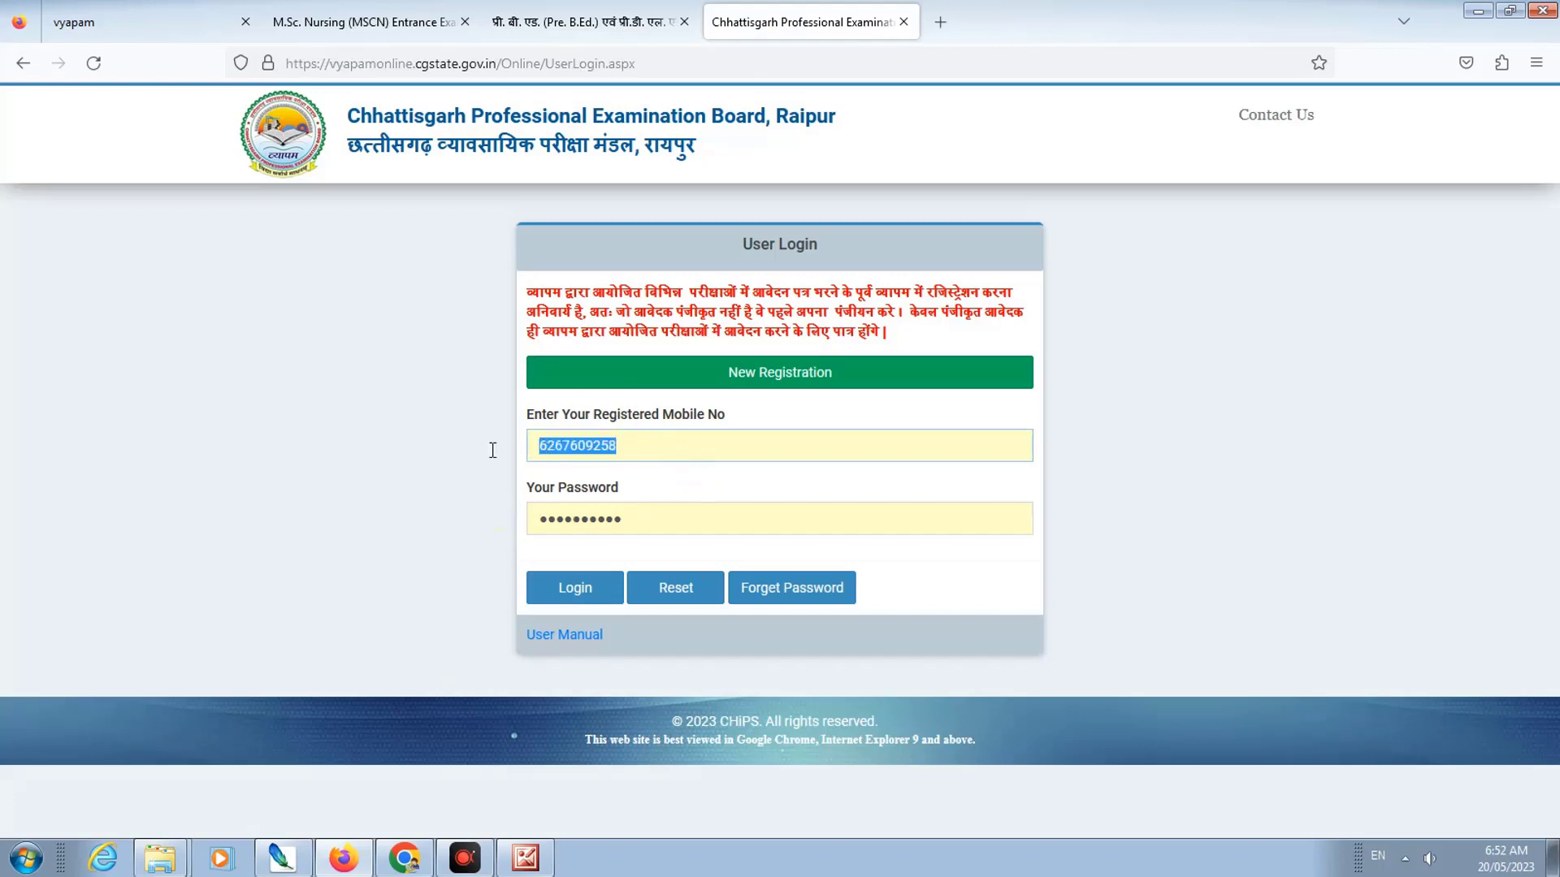
{"action": "right_click", "coordinate": [562, 445]}
{"action": "mouse_move", "coordinate": [618, 462]}
{"action": "left_click", "coordinate": [642, 486]}
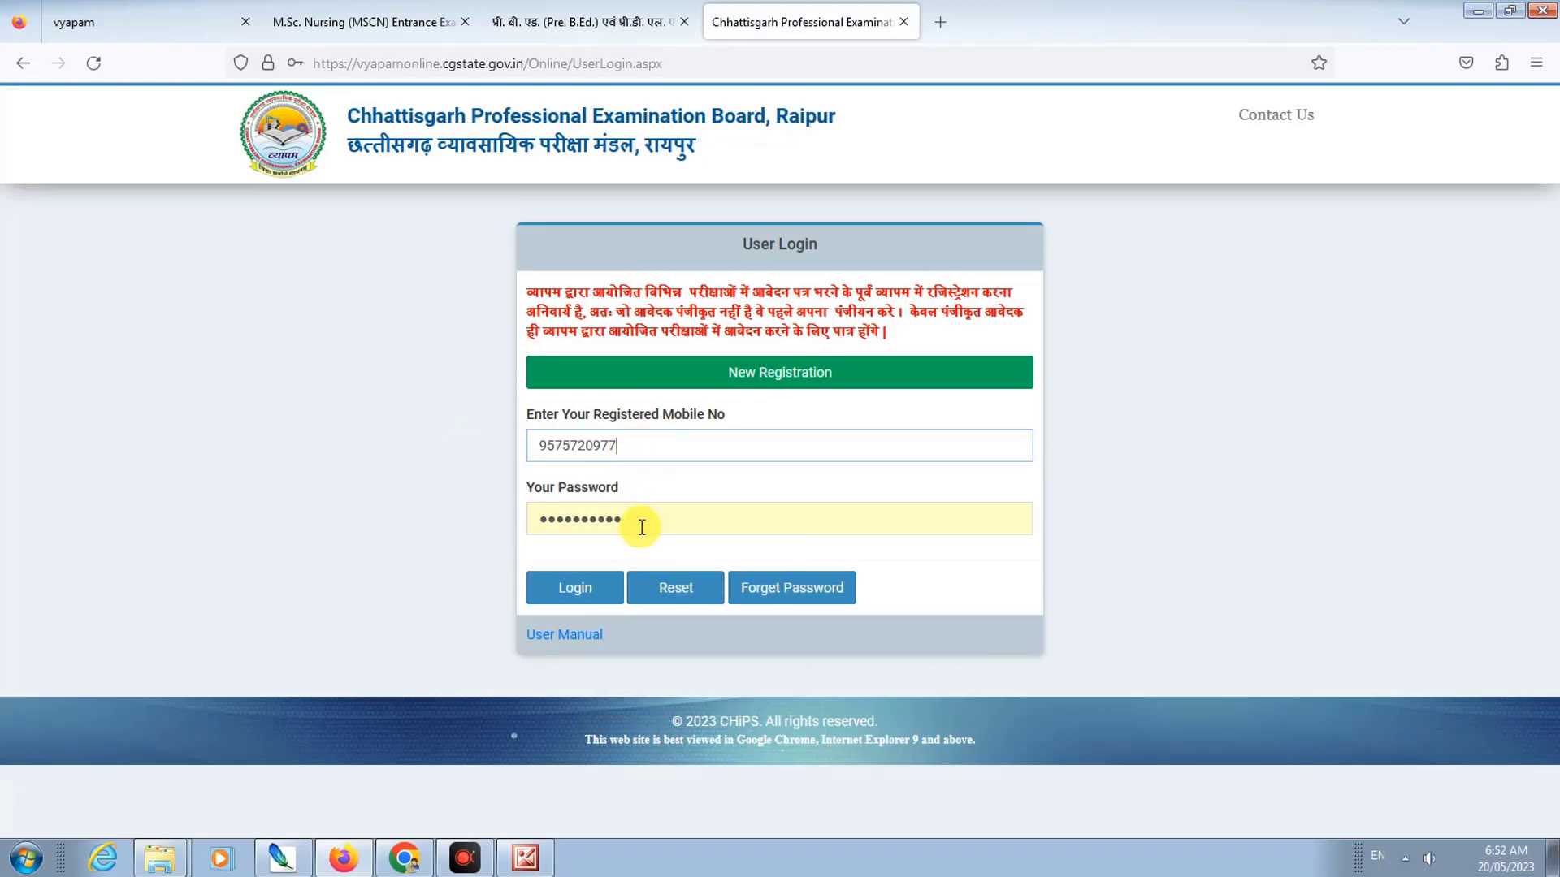
{"action": "left_click_drag", "start_coordinate": [644, 521], "coordinate": [502, 520]}
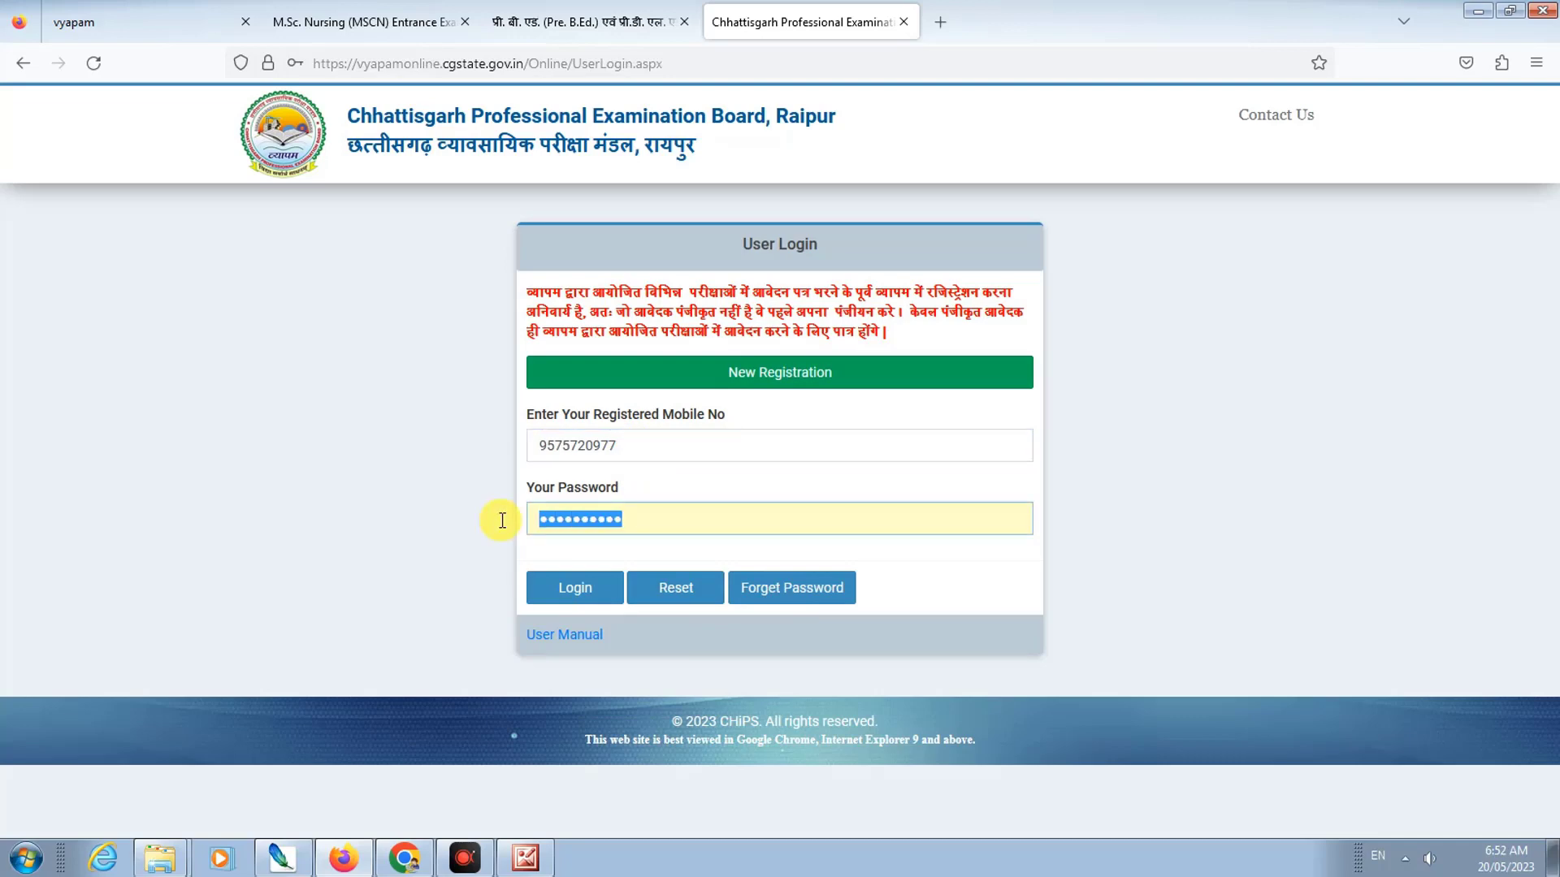
{"action": "left_click", "coordinate": [619, 528]}
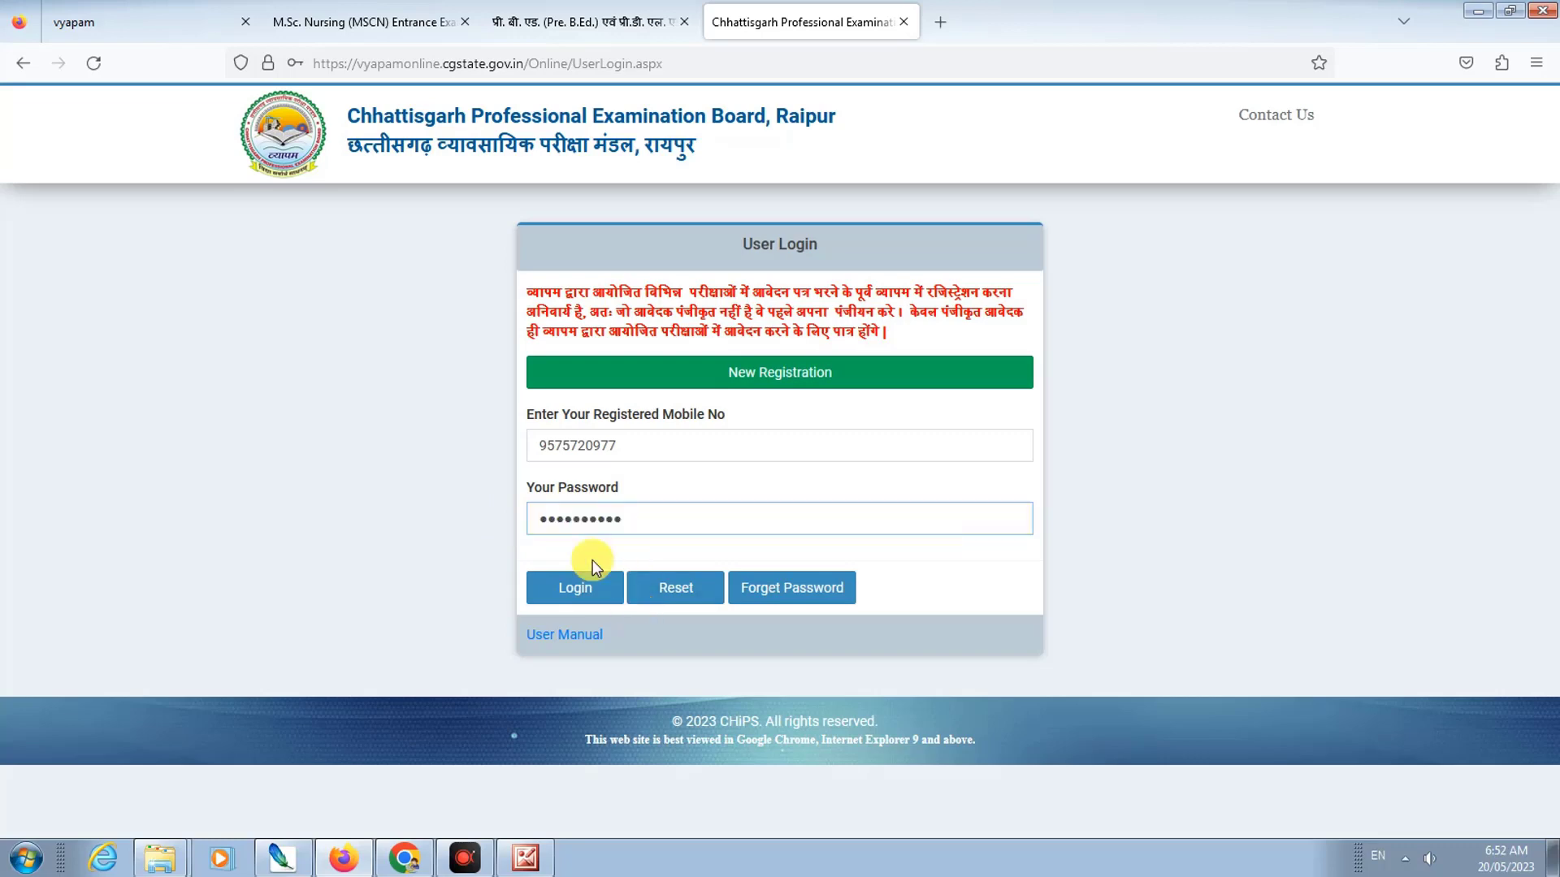
{"action": "left_click", "coordinate": [579, 602]}
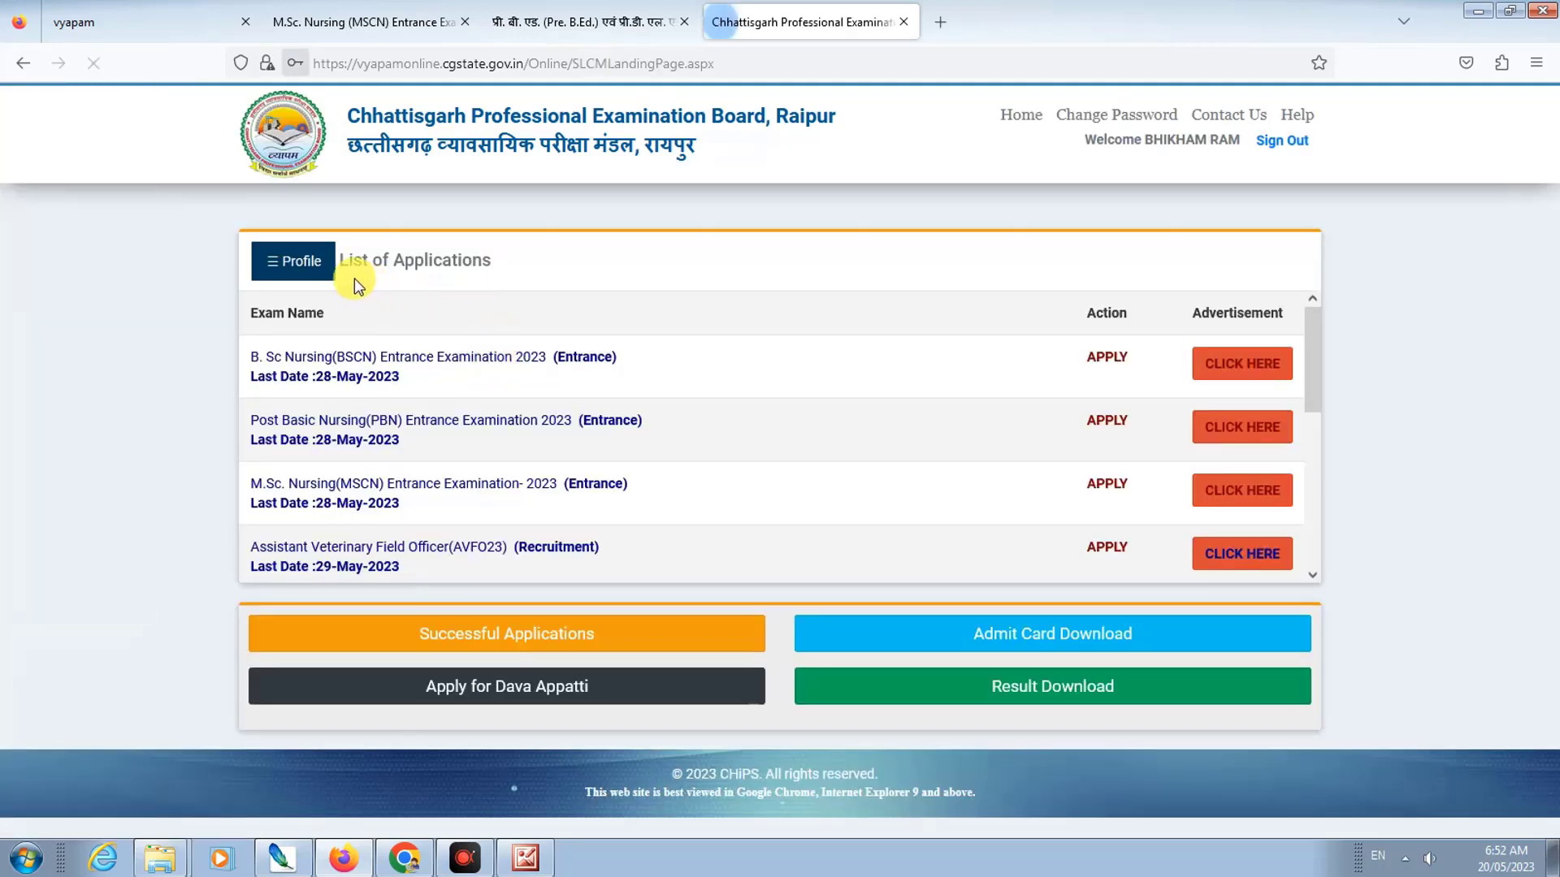
Step: Open and review the candidate's profile details from the applications list, then close them
{"action": "left_click", "coordinate": [476, 316]}
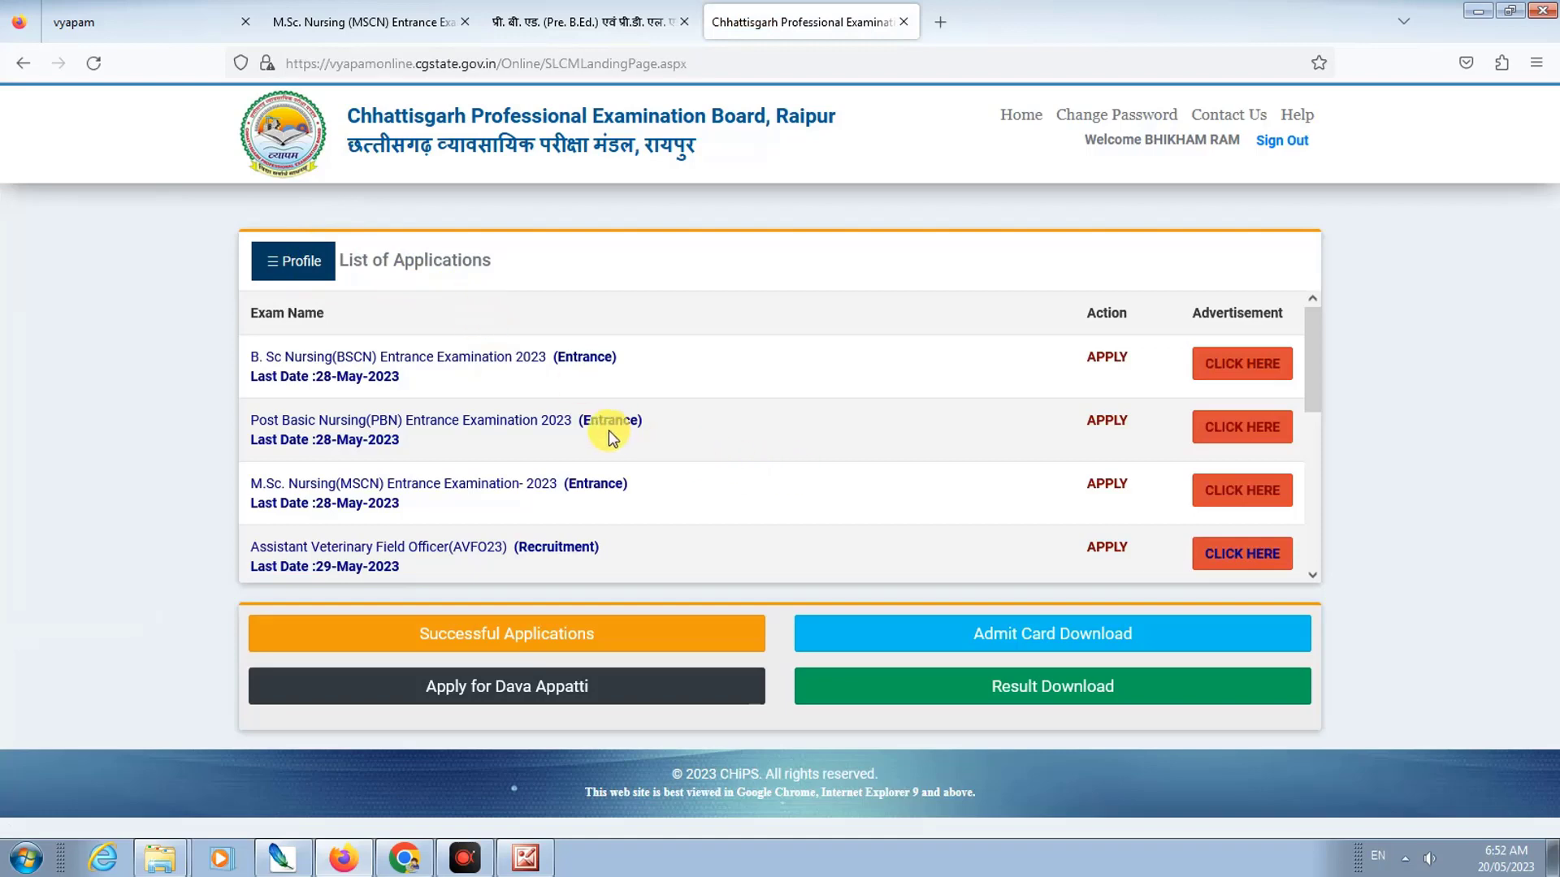
{"action": "scroll", "coordinate": [561, 435], "scroll_direction": "down", "scroll_amount": 3}
{"action": "scroll", "coordinate": [554, 436], "scroll_direction": "down", "scroll_amount": 1}
{"action": "scroll", "coordinate": [505, 453], "scroll_direction": "up", "scroll_amount": 3}
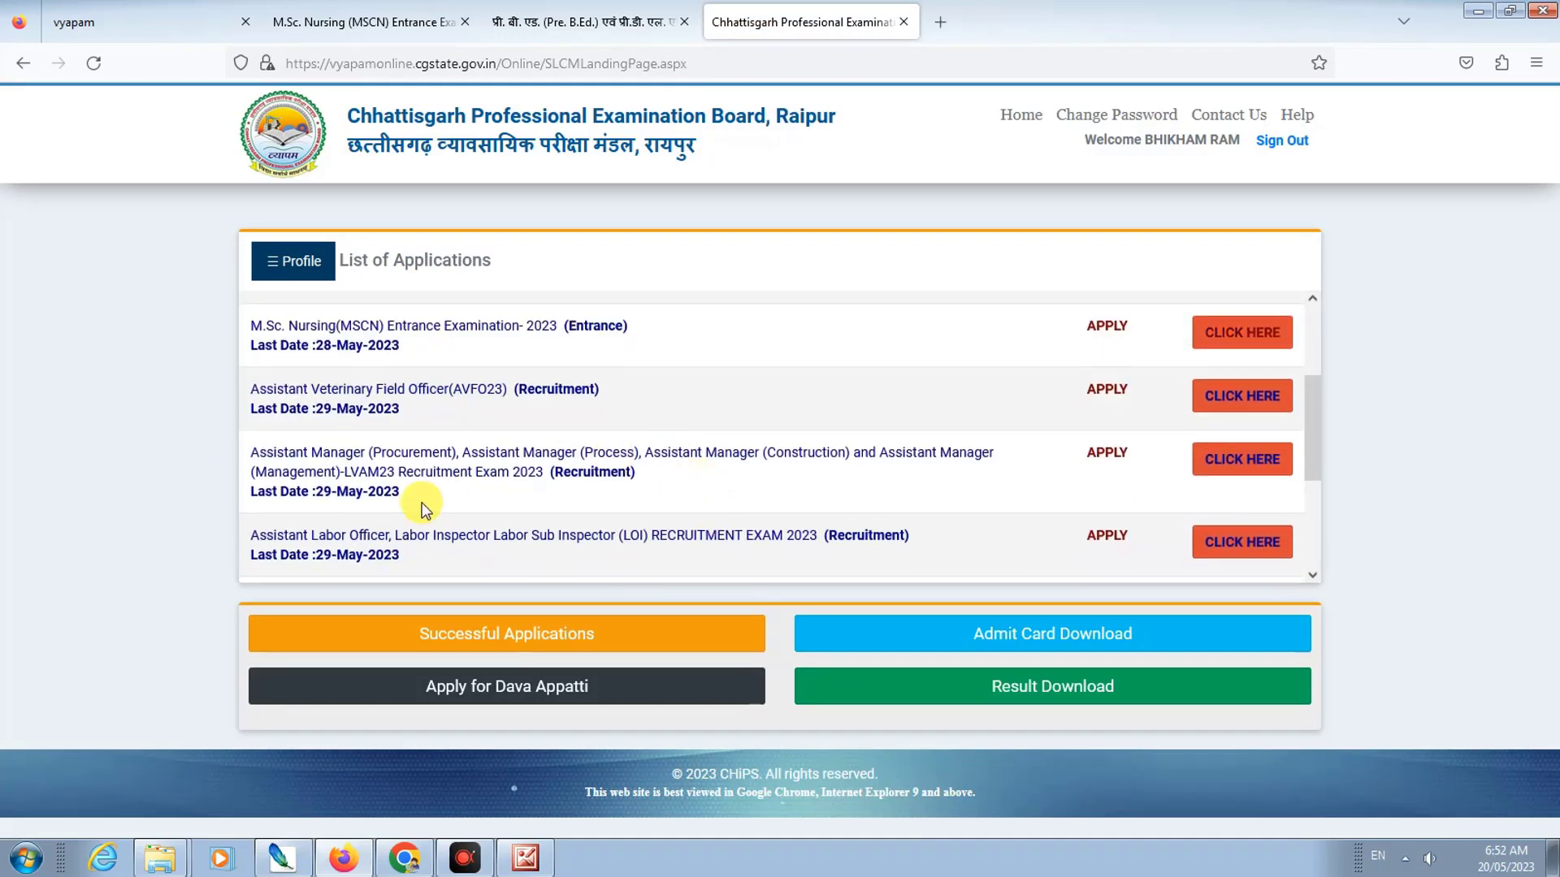
{"action": "scroll", "coordinate": [505, 453], "scroll_direction": "up", "scroll_amount": 2}
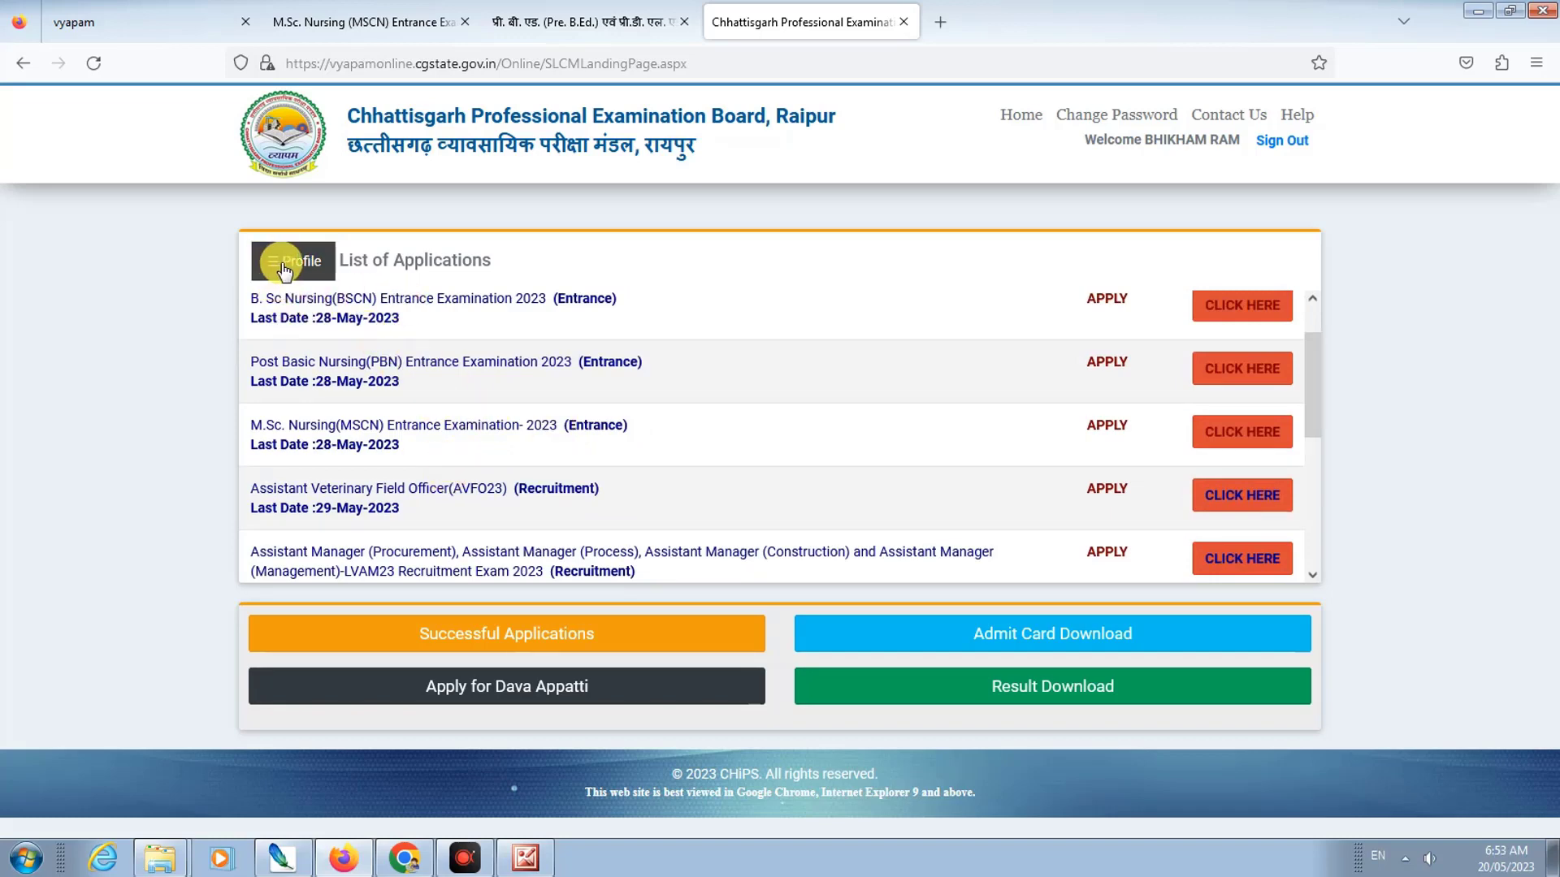
{"action": "left_click", "coordinate": [283, 268]}
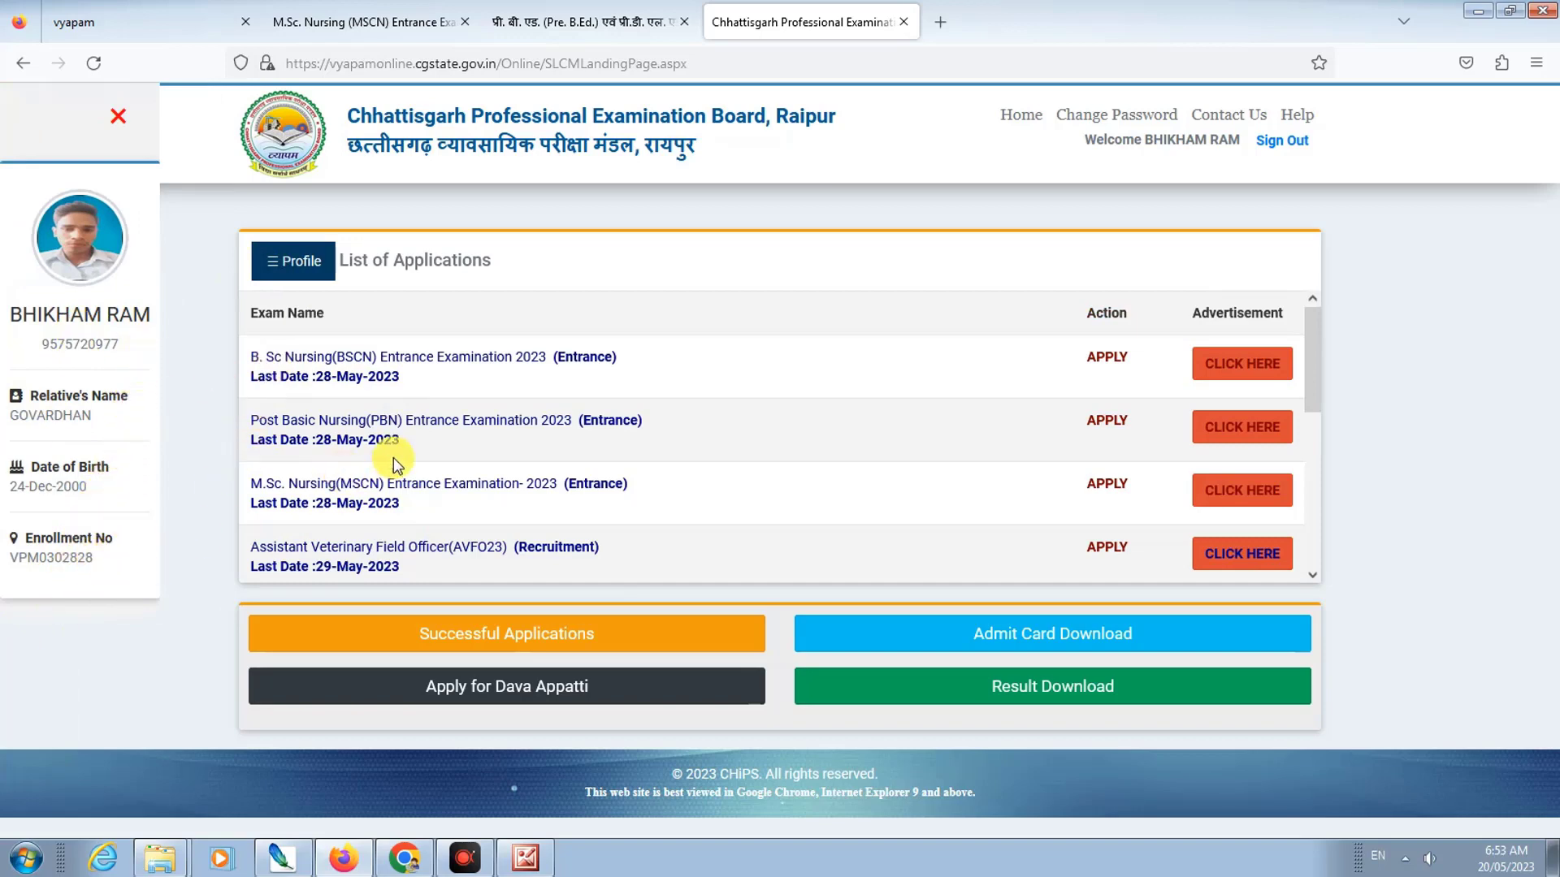
{"action": "scroll", "coordinate": [478, 465], "scroll_direction": "down", "scroll_amount": 5}
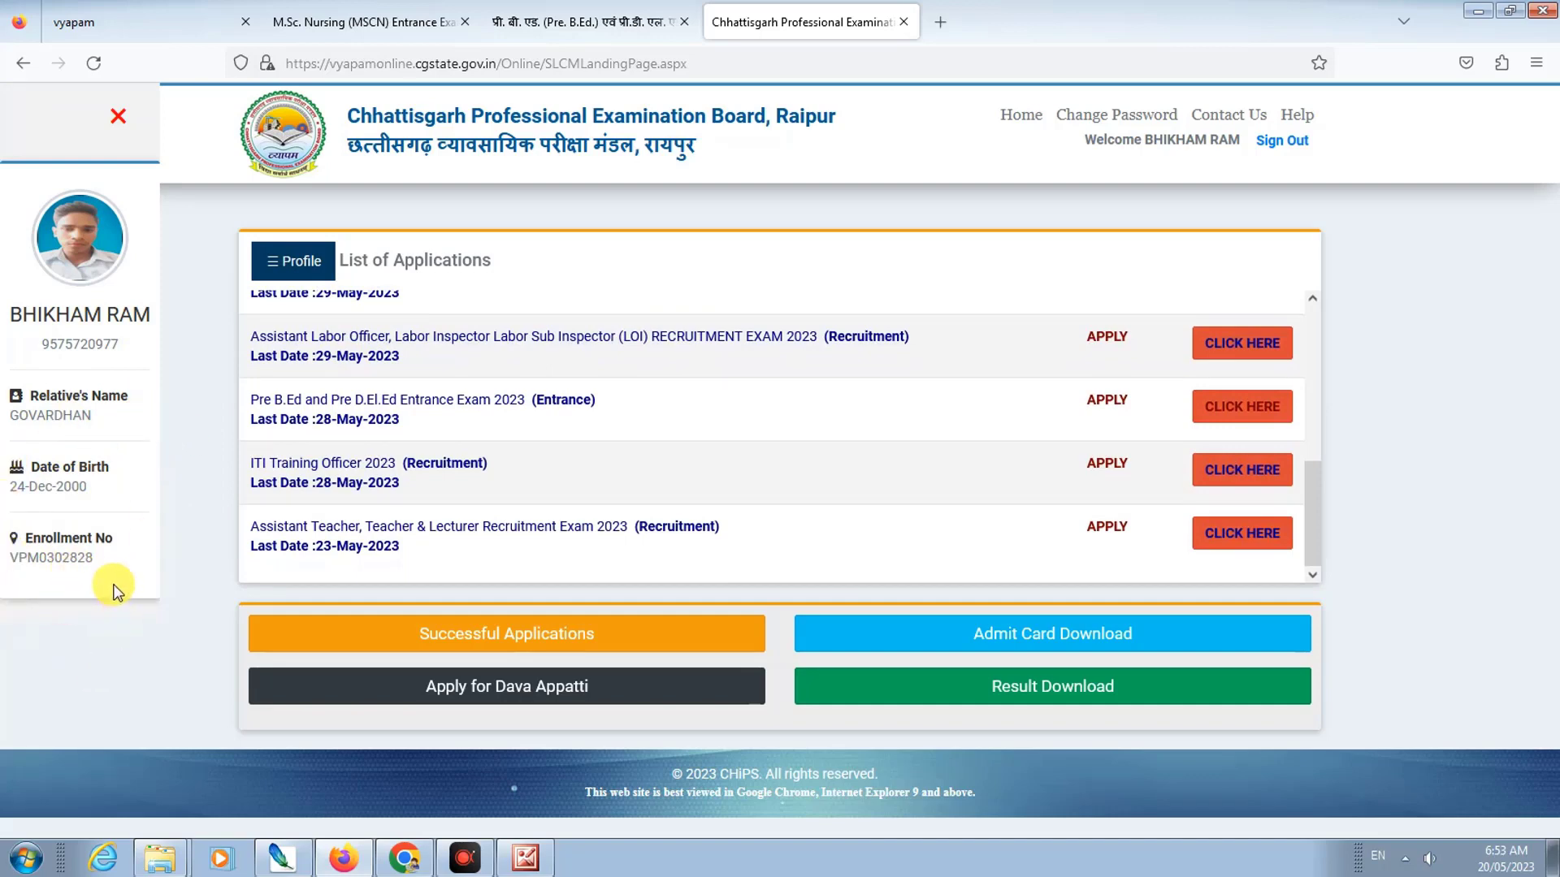
{"action": "mouse_move", "coordinate": [86, 246]}
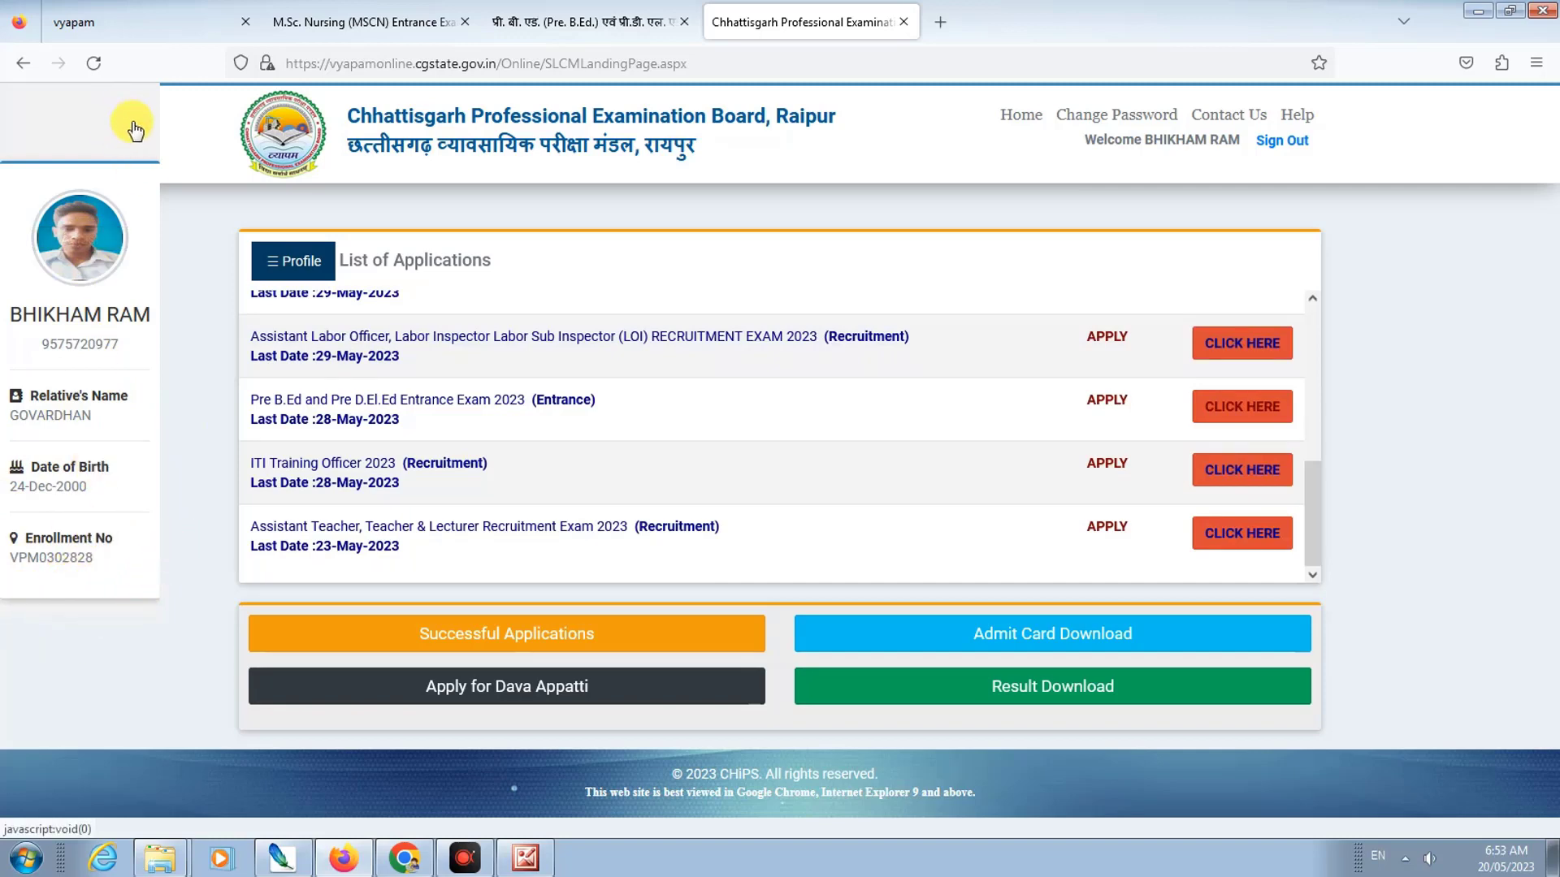
{"action": "left_click", "coordinate": [118, 116]}
Step: Apply for the Pre B.Ed and Pre D.El.Ed row, ticking both Entrance Exam 2023 options
{"action": "scroll", "coordinate": [359, 386], "scroll_direction": "up", "scroll_amount": 10}
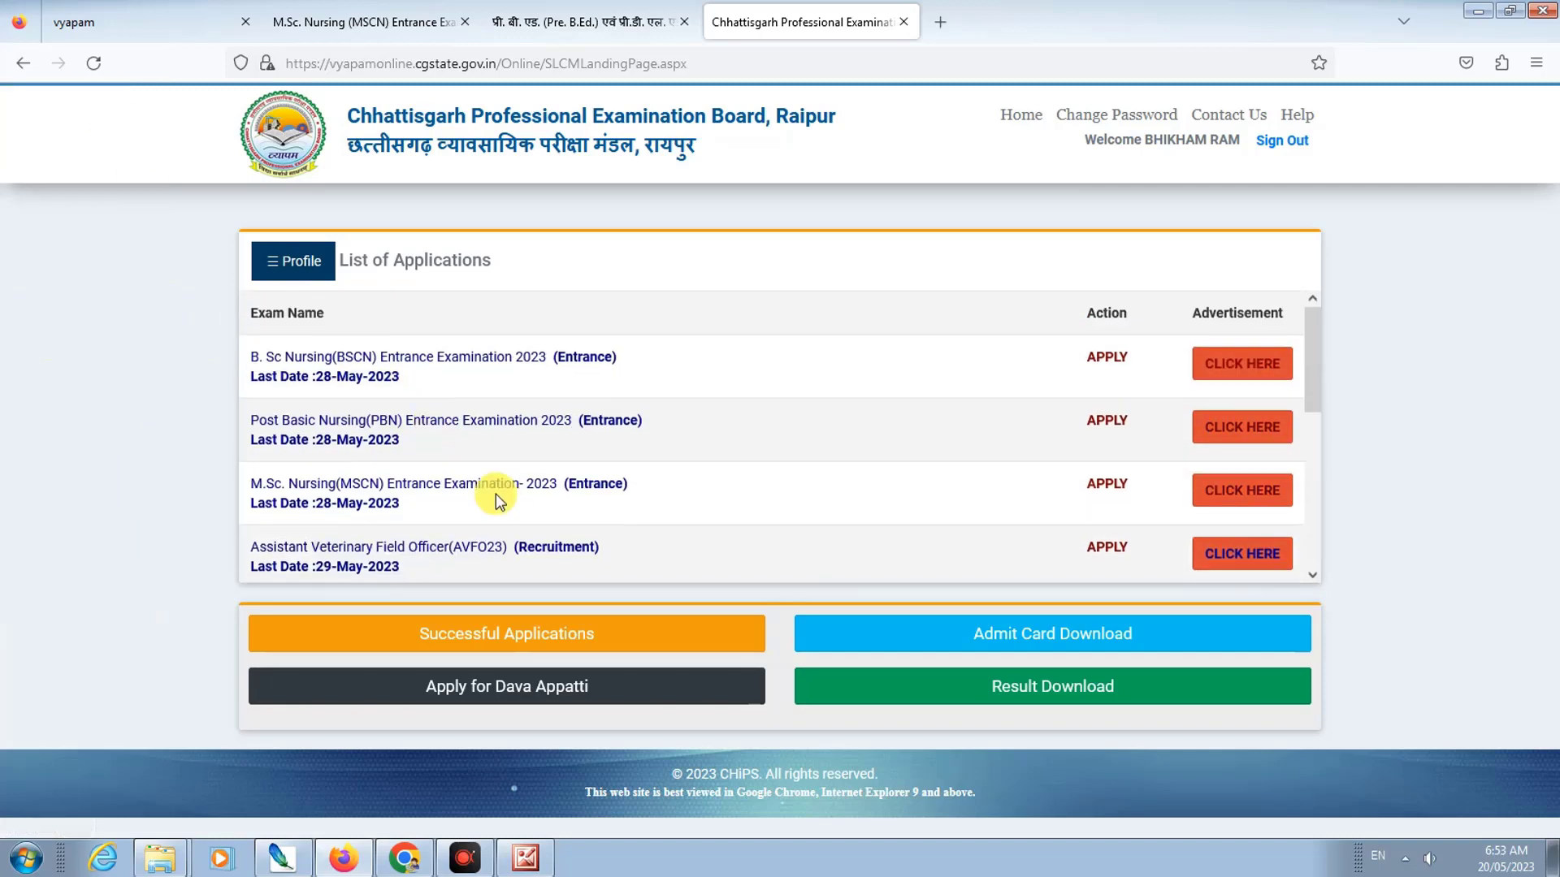
{"action": "scroll", "coordinate": [502, 456], "scroll_direction": "down", "scroll_amount": 1}
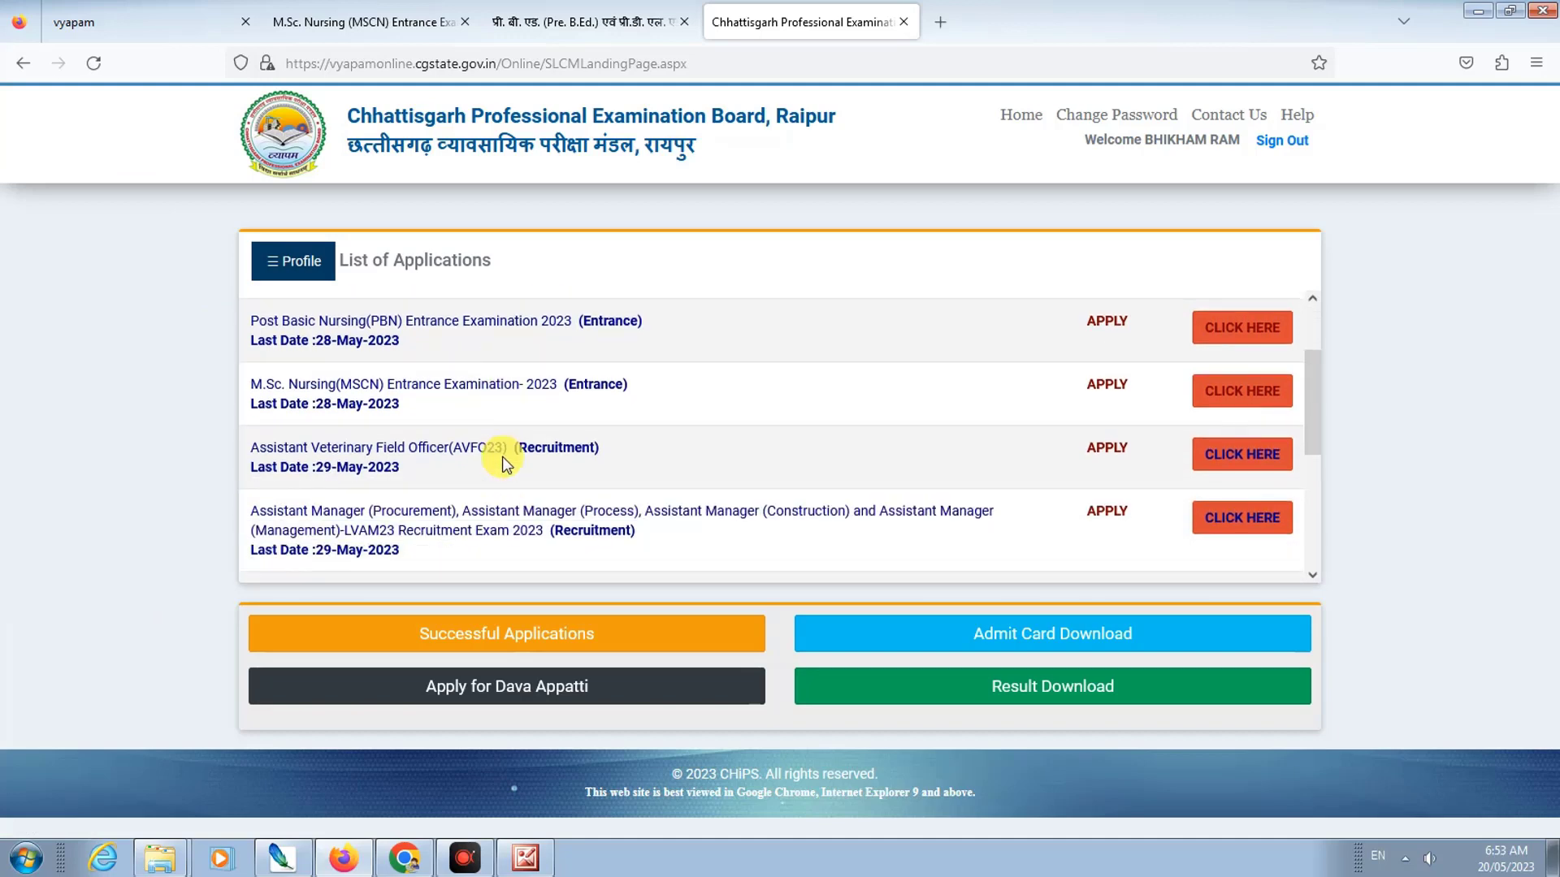
{"action": "scroll", "coordinate": [502, 455], "scroll_direction": "up", "scroll_amount": 3}
{"action": "scroll", "coordinate": [404, 446], "scroll_direction": "down", "scroll_amount": 6}
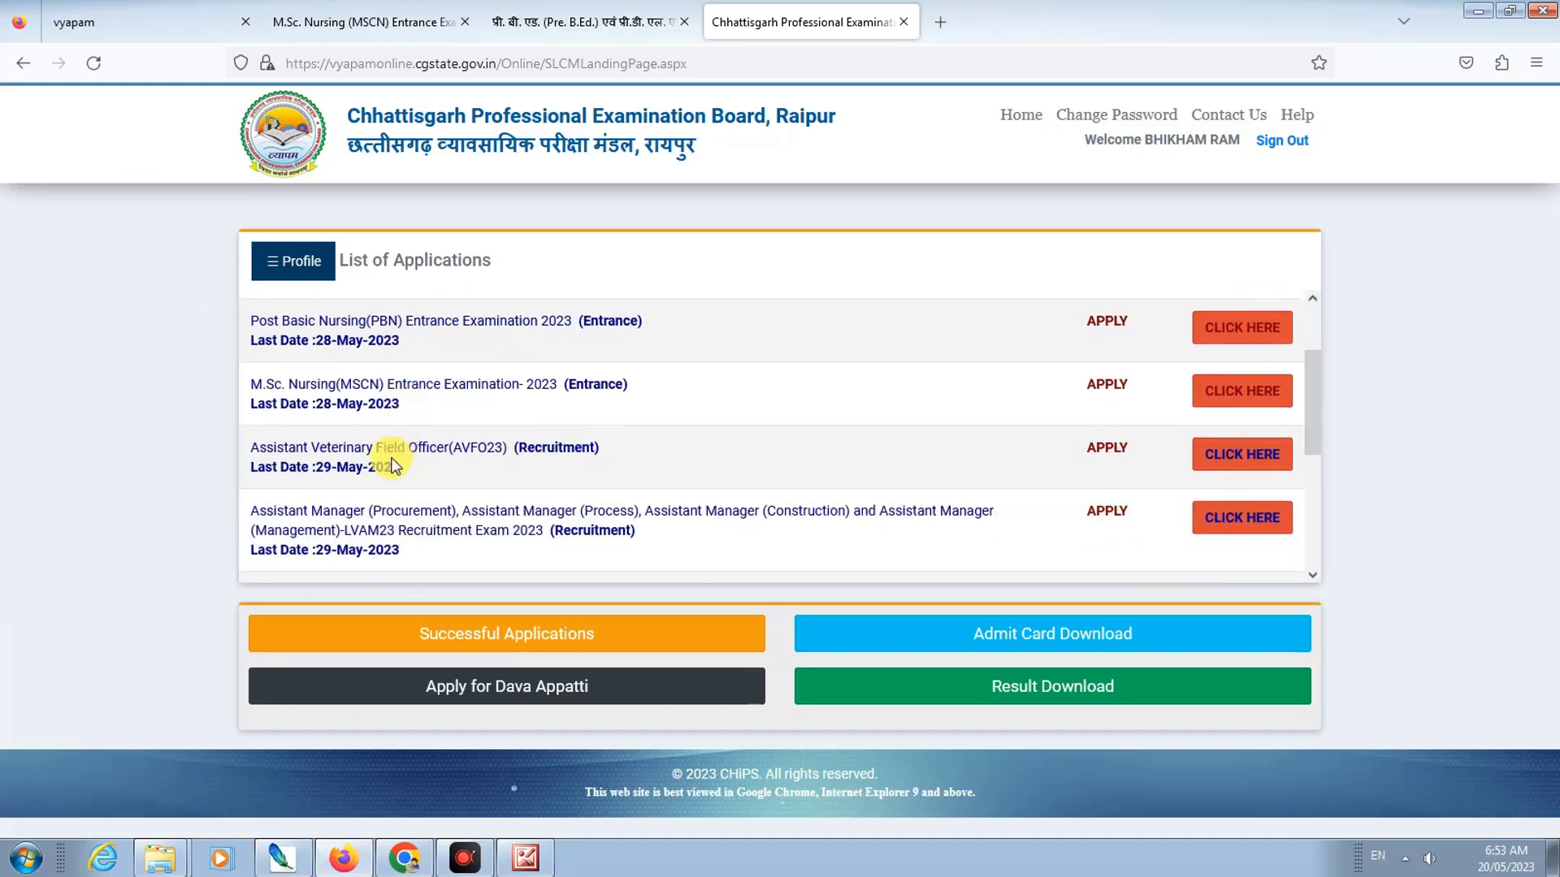
{"action": "scroll", "coordinate": [358, 512], "scroll_direction": "down", "scroll_amount": 1}
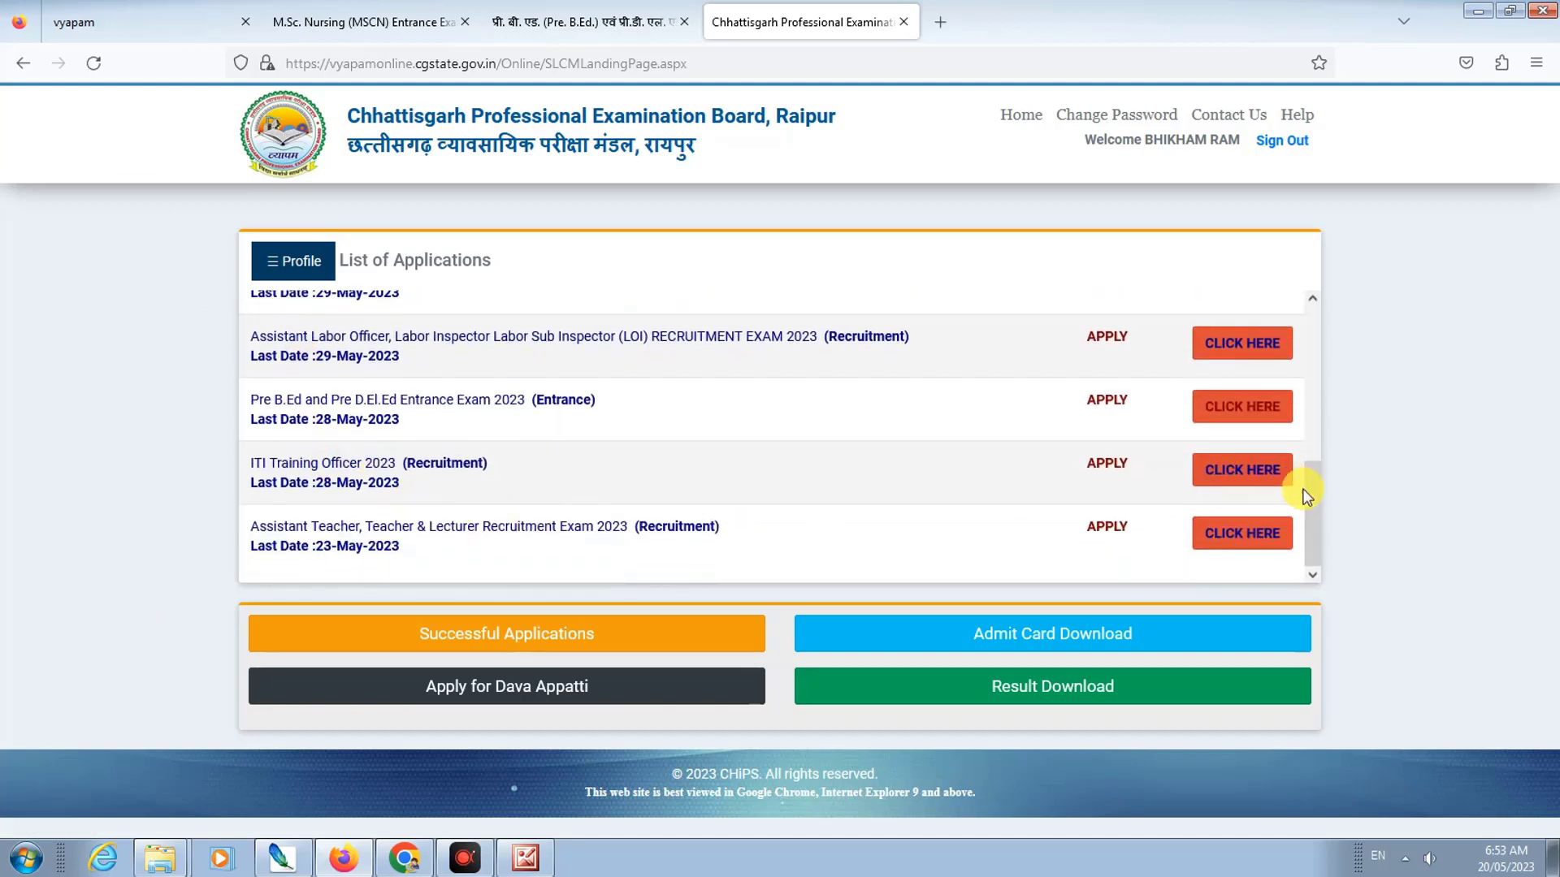
{"action": "left_click_drag", "start_coordinate": [1315, 520], "coordinate": [1336, 583]}
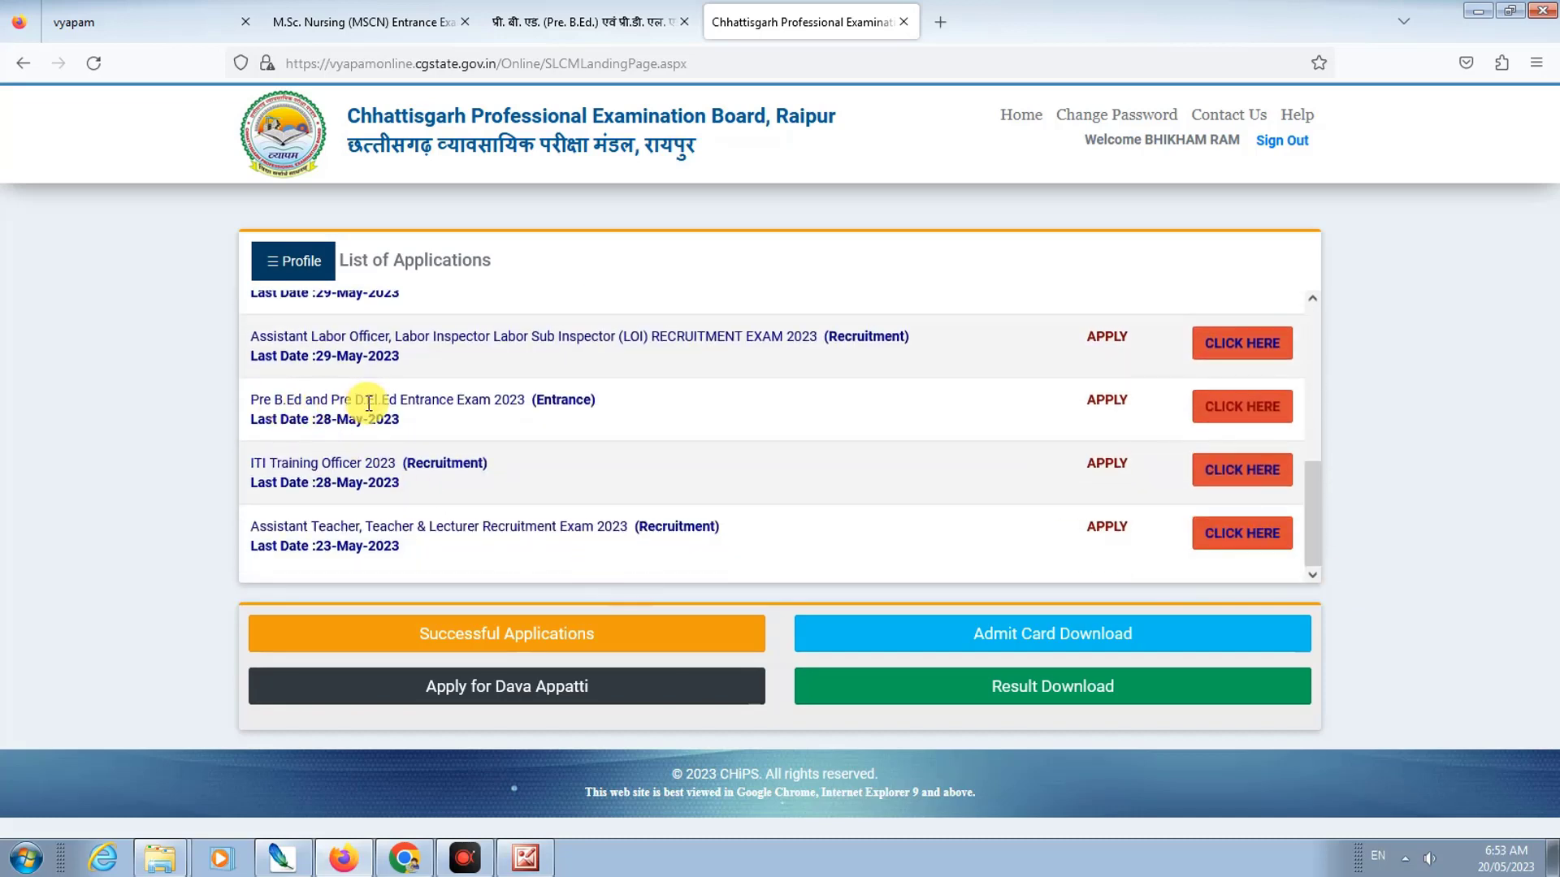
{"action": "left_click", "coordinate": [1117, 402]}
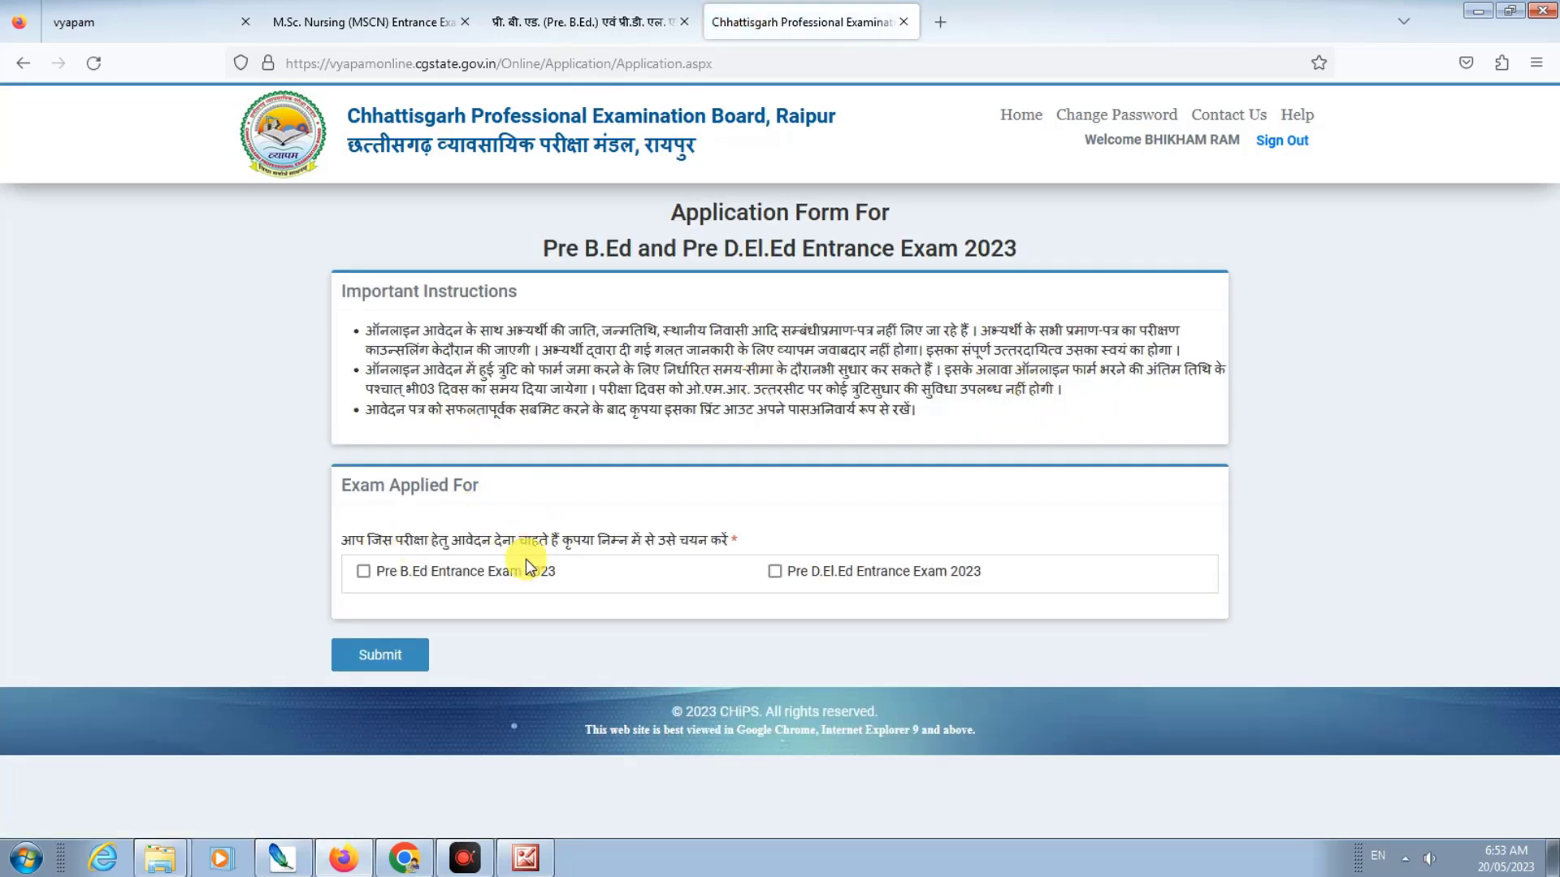
{"action": "left_click", "coordinate": [364, 571]}
{"action": "left_click", "coordinate": [777, 572]}
{"action": "left_click", "coordinate": [363, 572]}
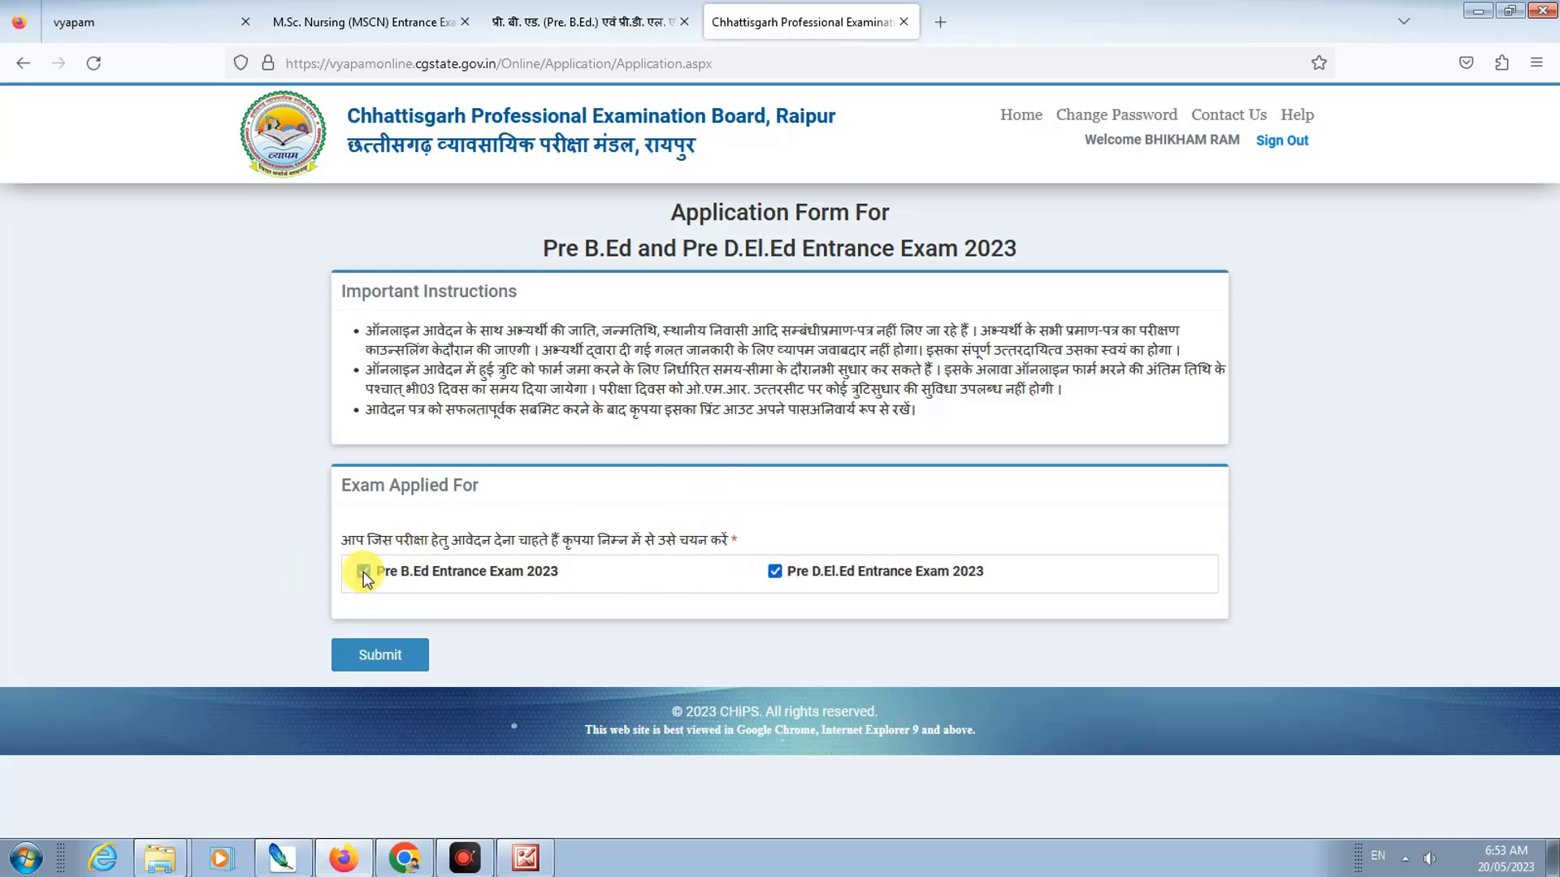
{"action": "left_click", "coordinate": [364, 571]}
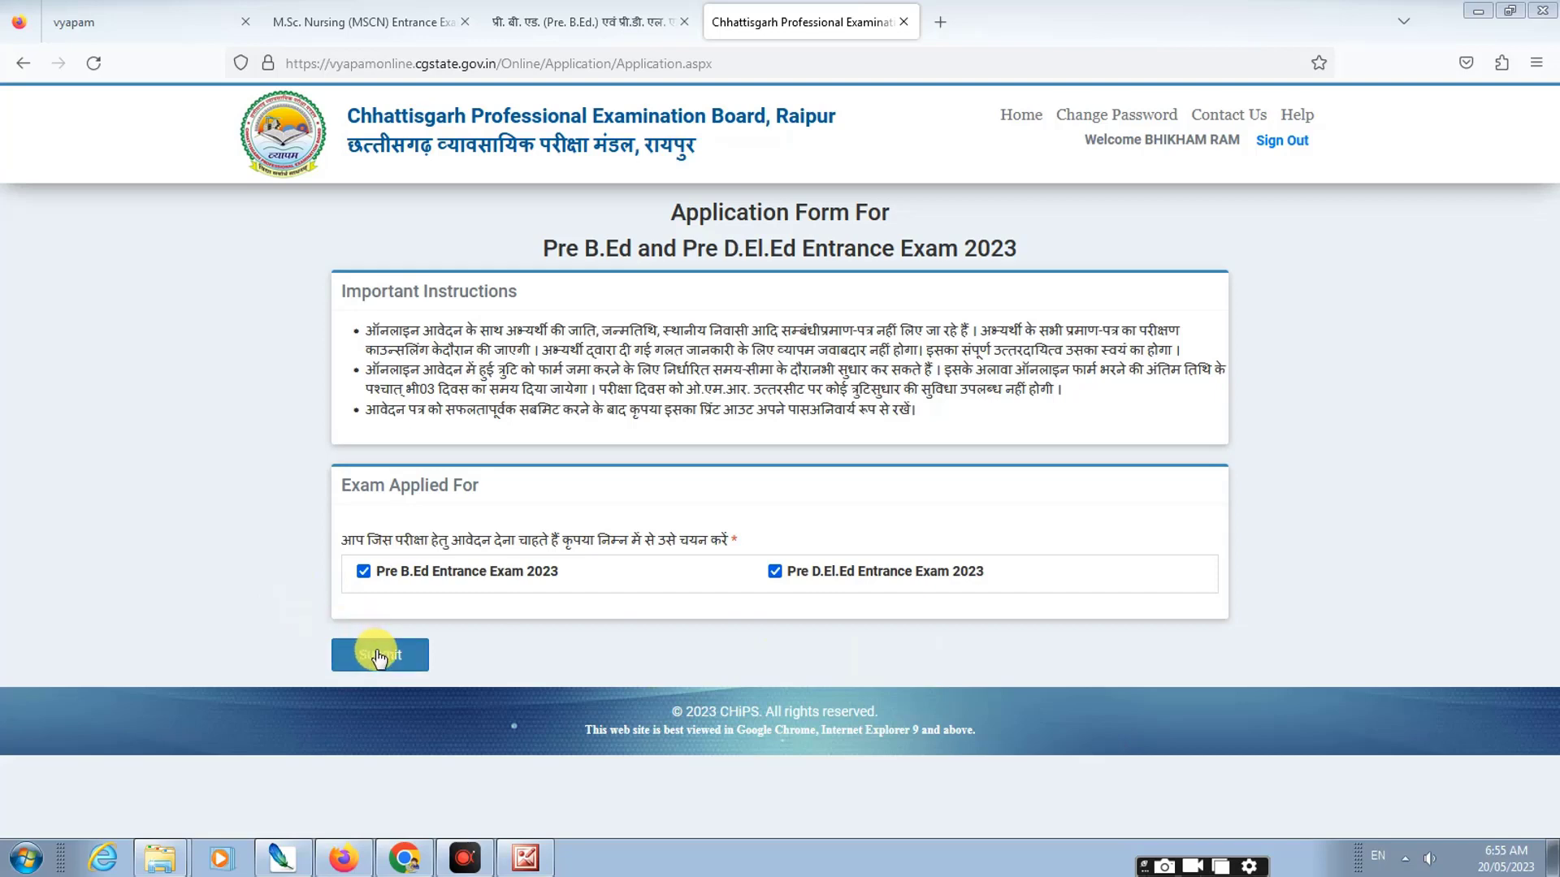
Step: Submit both chosen exams and scroll past Basic Information and Present Address to Exam City
{"action": "left_click", "coordinate": [382, 655]}
{"action": "scroll", "coordinate": [479, 583], "scroll_direction": "down", "scroll_amount": 3}
{"action": "scroll", "coordinate": [479, 584], "scroll_direction": "down", "scroll_amount": 5}
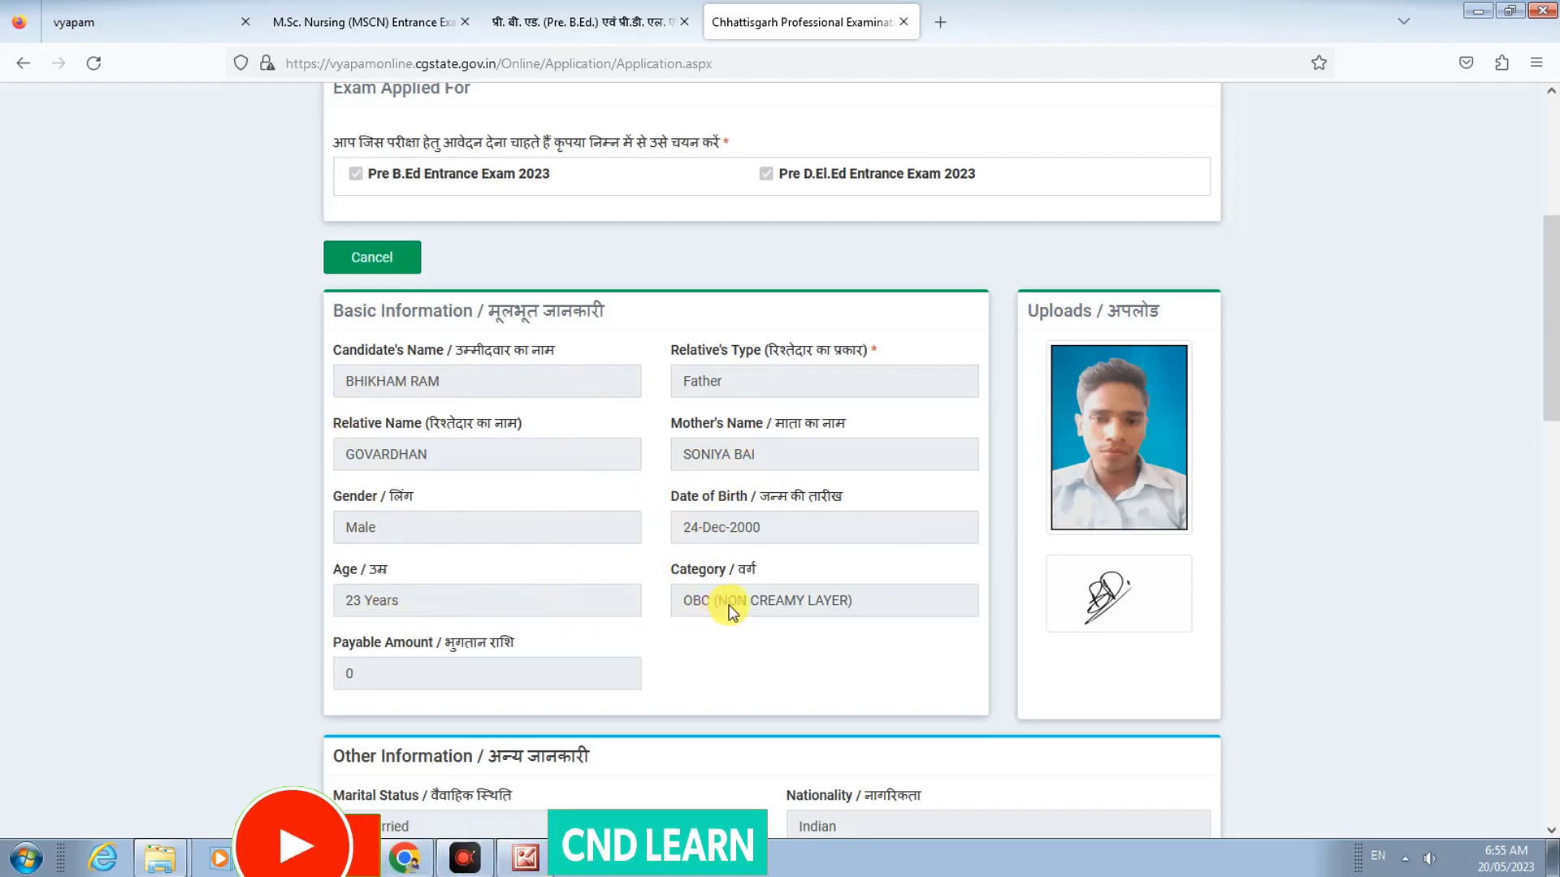
{"action": "scroll", "coordinate": [715, 601], "scroll_direction": "down", "scroll_amount": 2}
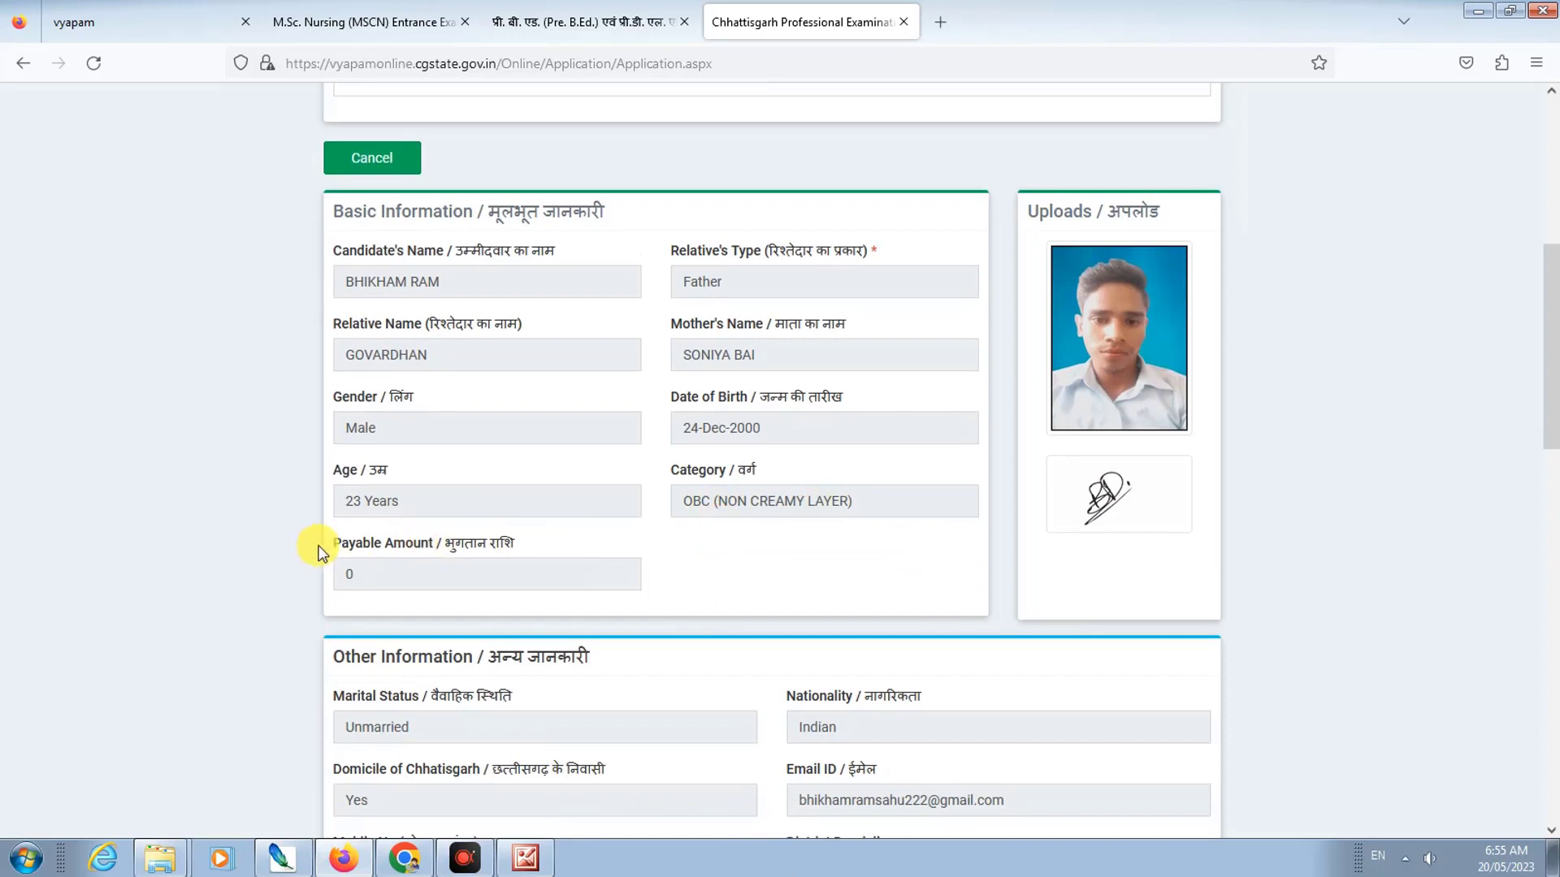
{"action": "scroll", "coordinate": [432, 571], "scroll_direction": "down", "scroll_amount": 2}
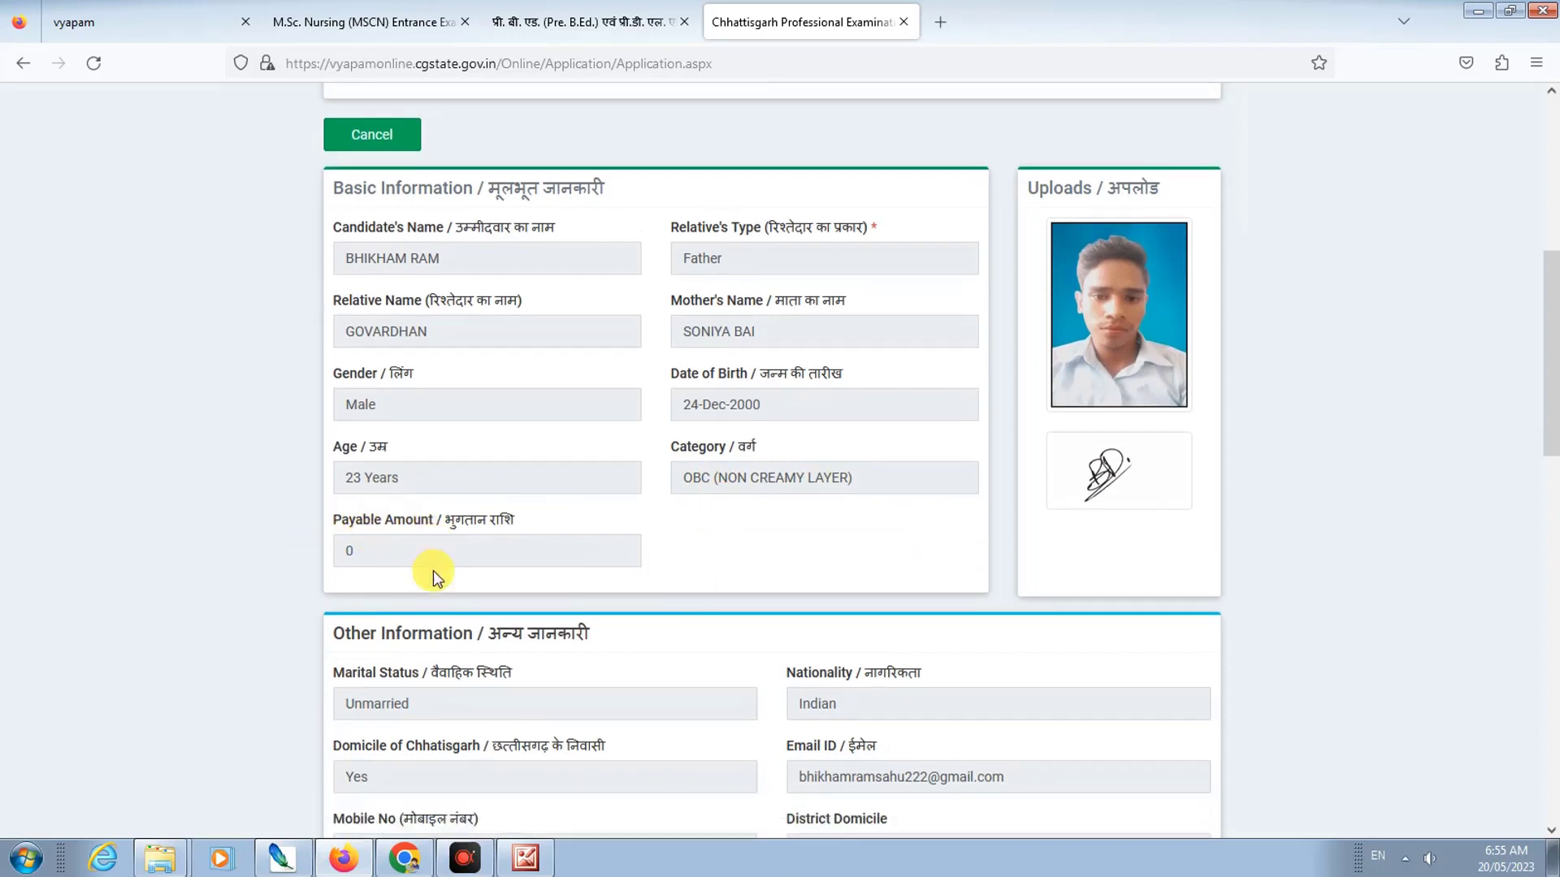
{"action": "scroll", "coordinate": [422, 539], "scroll_direction": "down", "scroll_amount": 6}
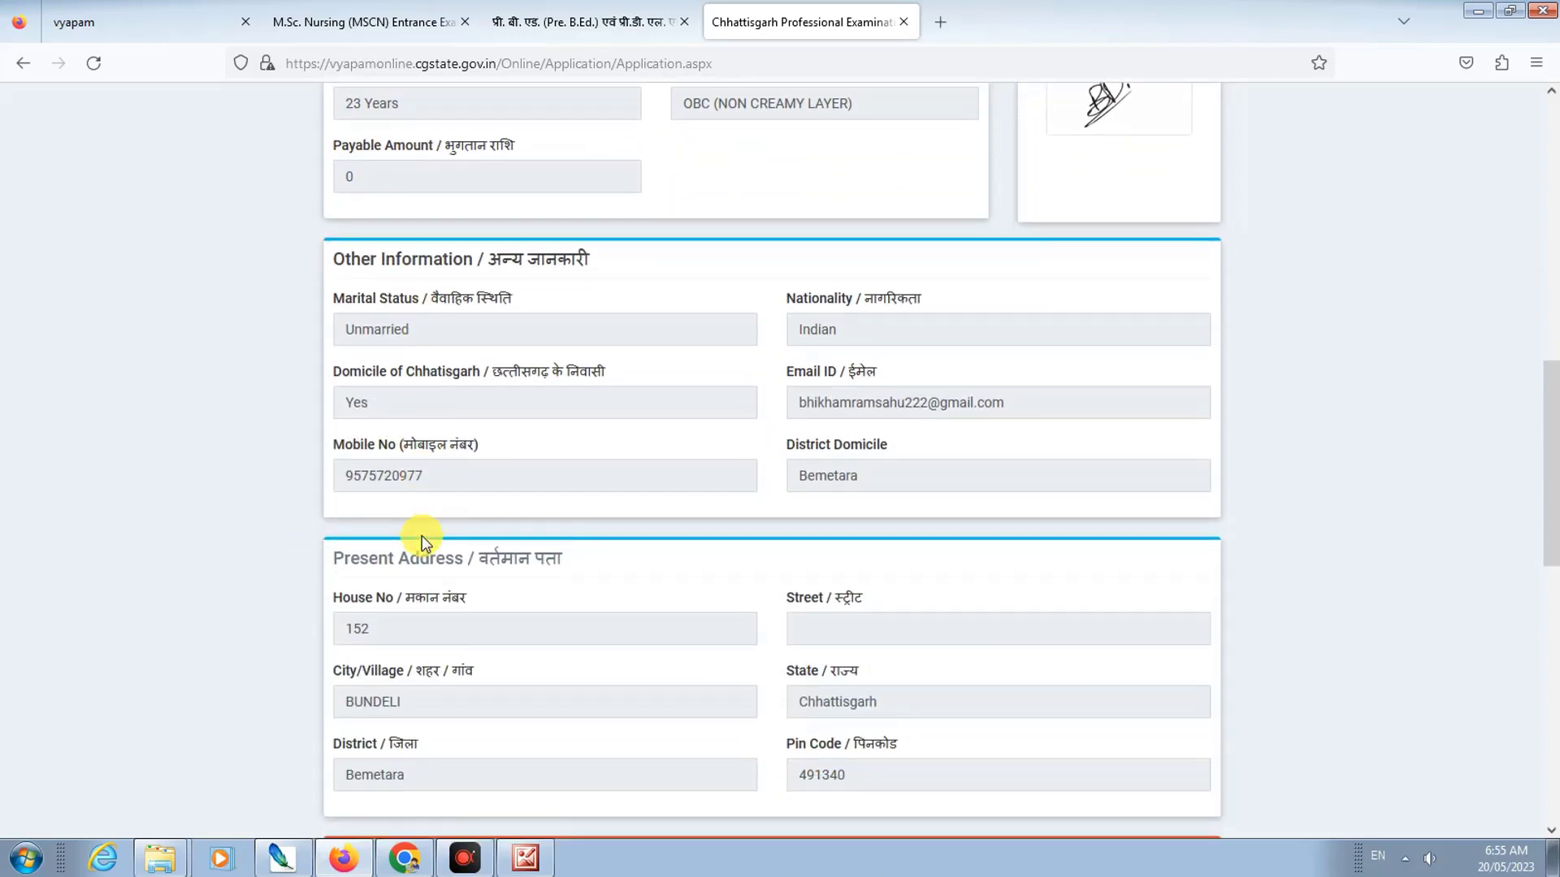
{"action": "scroll", "coordinate": [422, 540], "scroll_direction": "down", "scroll_amount": 3}
{"action": "scroll", "coordinate": [421, 535], "scroll_direction": "down", "scroll_amount": 3}
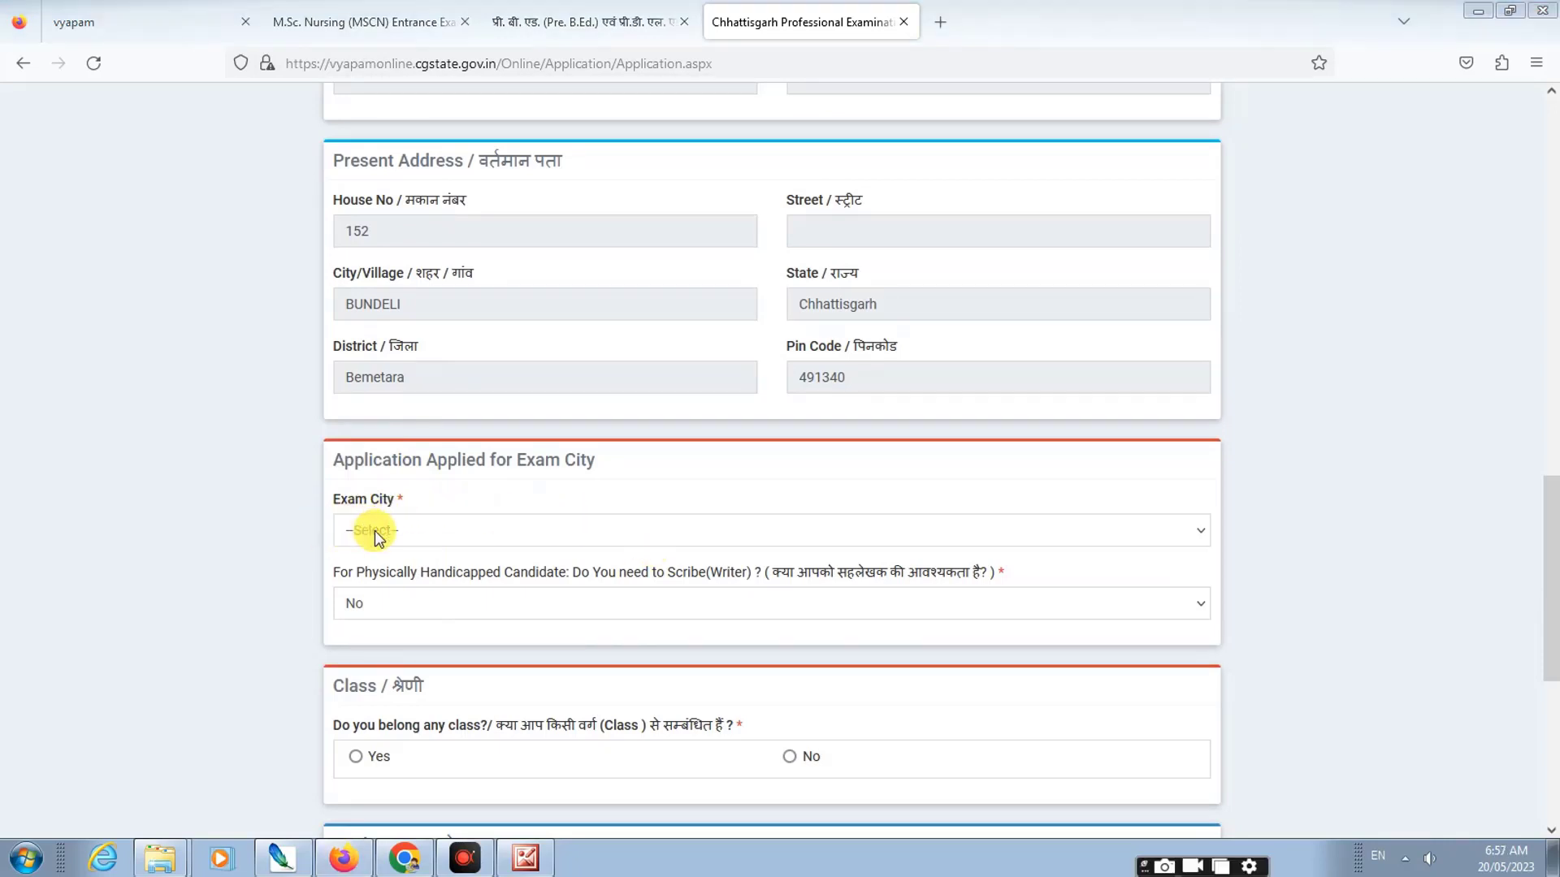
Step: Set the exam city to Mungeli and keep Scribe need as No
{"action": "left_click", "coordinate": [373, 530]}
{"action": "key", "text": "m"}
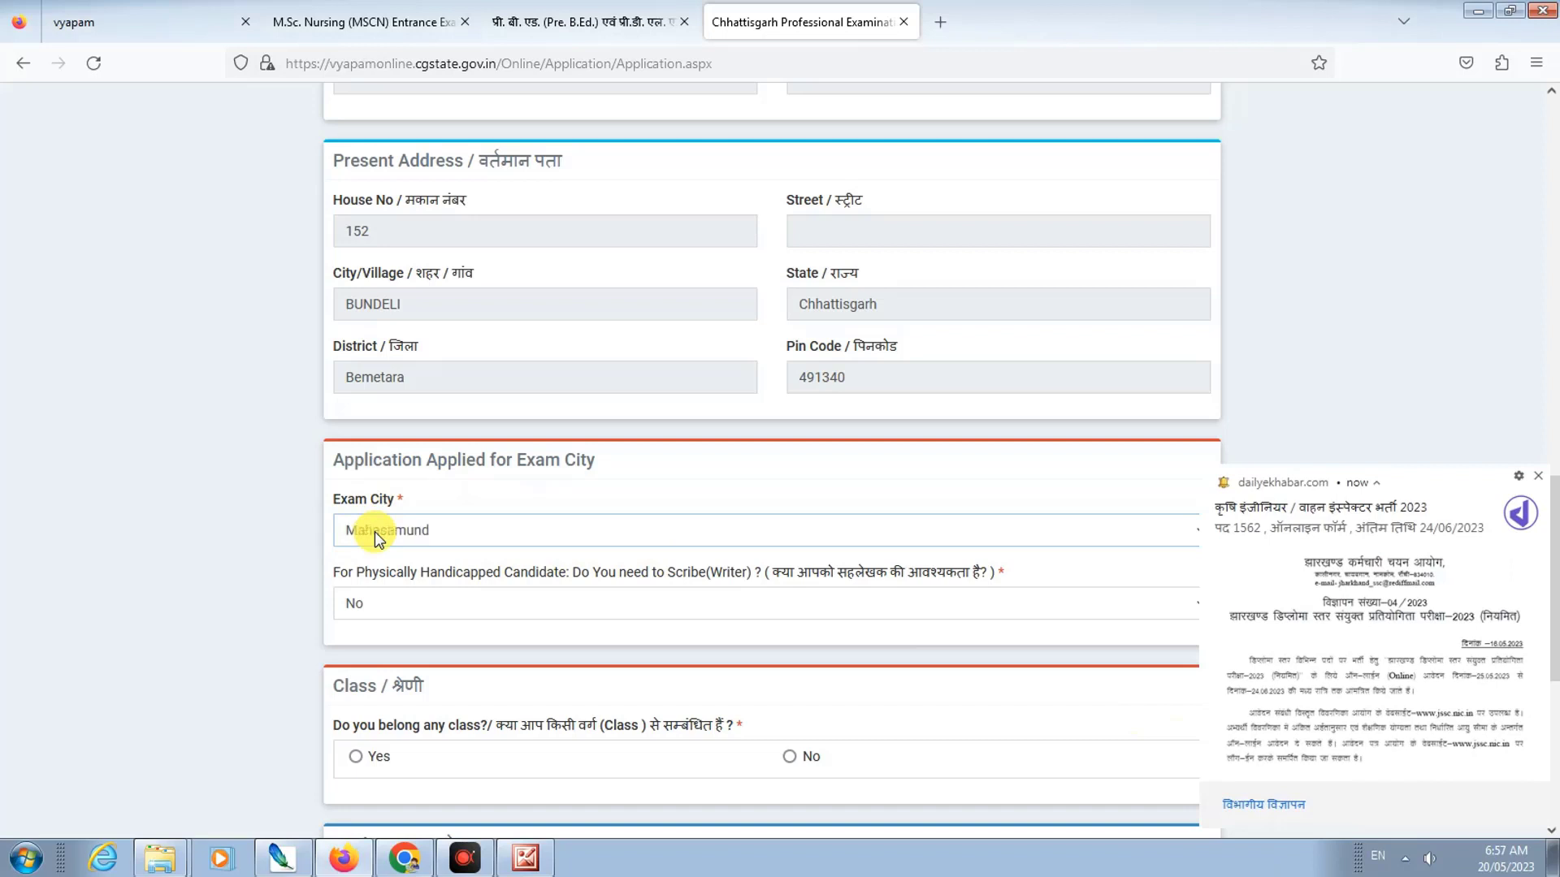
{"action": "key", "text": "m"}
{"action": "key", "text": "m"}
{"action": "left_click", "coordinate": [382, 504]}
{"action": "left_click", "coordinate": [405, 603]}
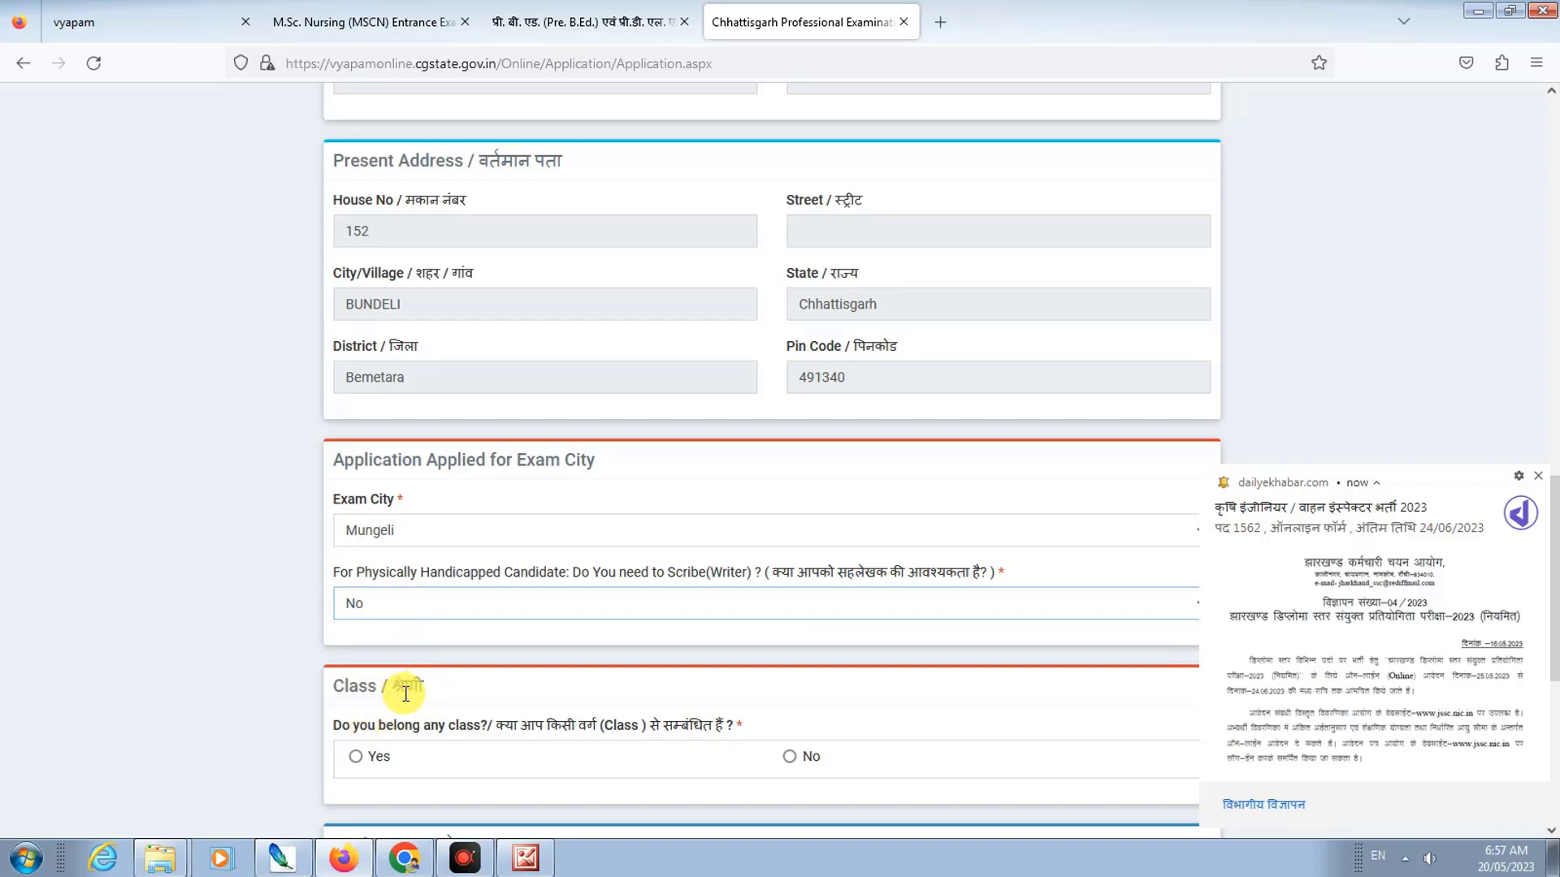
Step: Select No for the class-membership question and scroll down toward the declaration
{"action": "scroll", "coordinate": [438, 686], "scroll_direction": "down", "scroll_amount": 2}
{"action": "scroll", "coordinate": [442, 686], "scroll_direction": "down", "scroll_amount": 4}
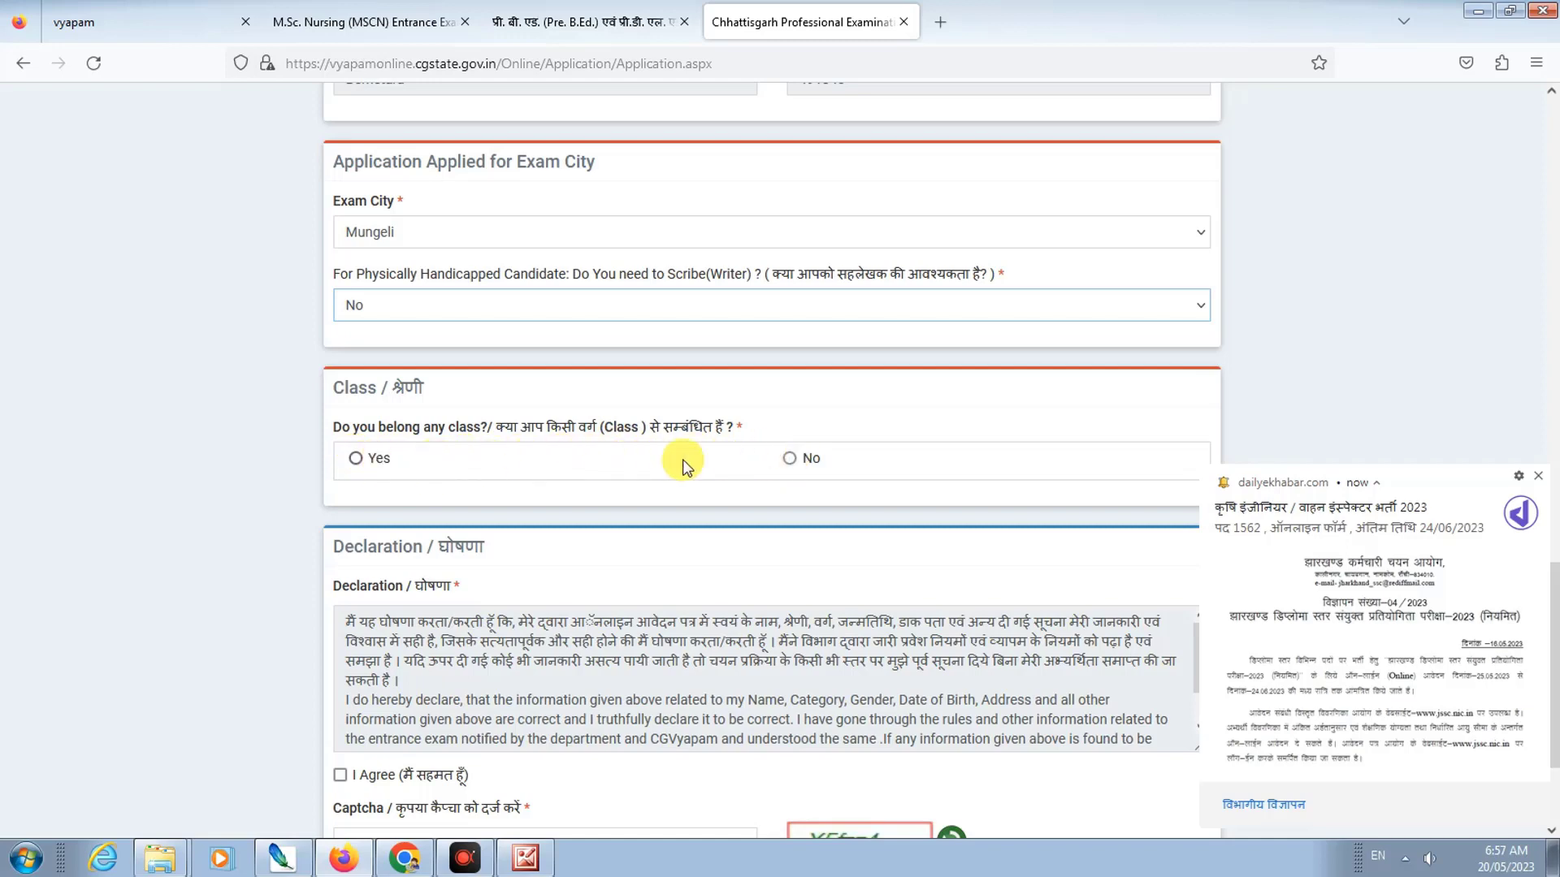
{"action": "left_click", "coordinate": [789, 459]}
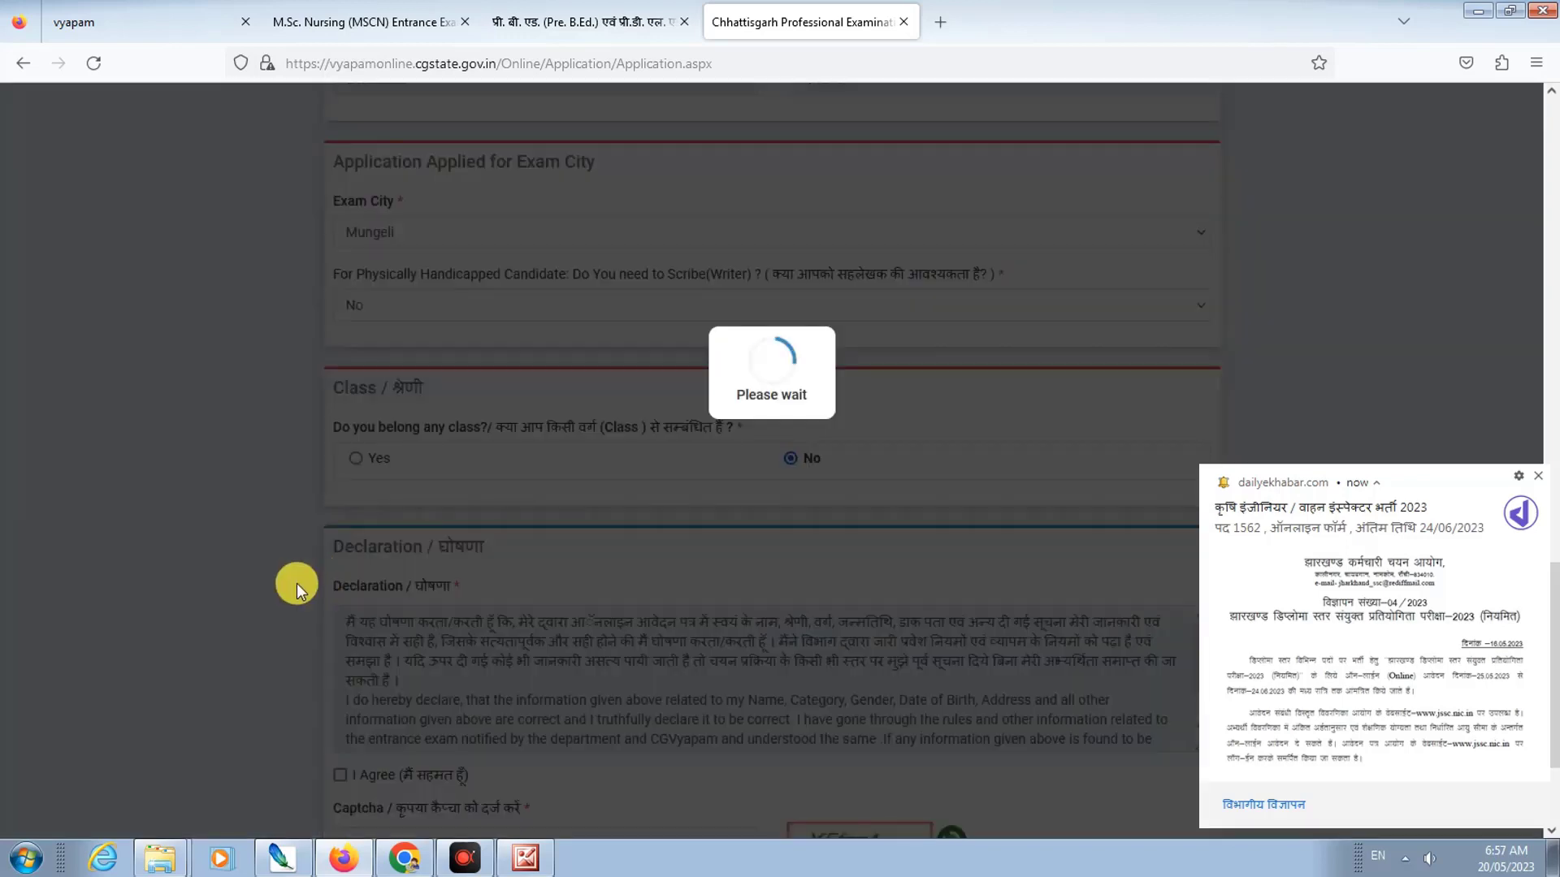
{"action": "scroll", "coordinate": [631, 495], "scroll_direction": "down", "scroll_amount": 2}
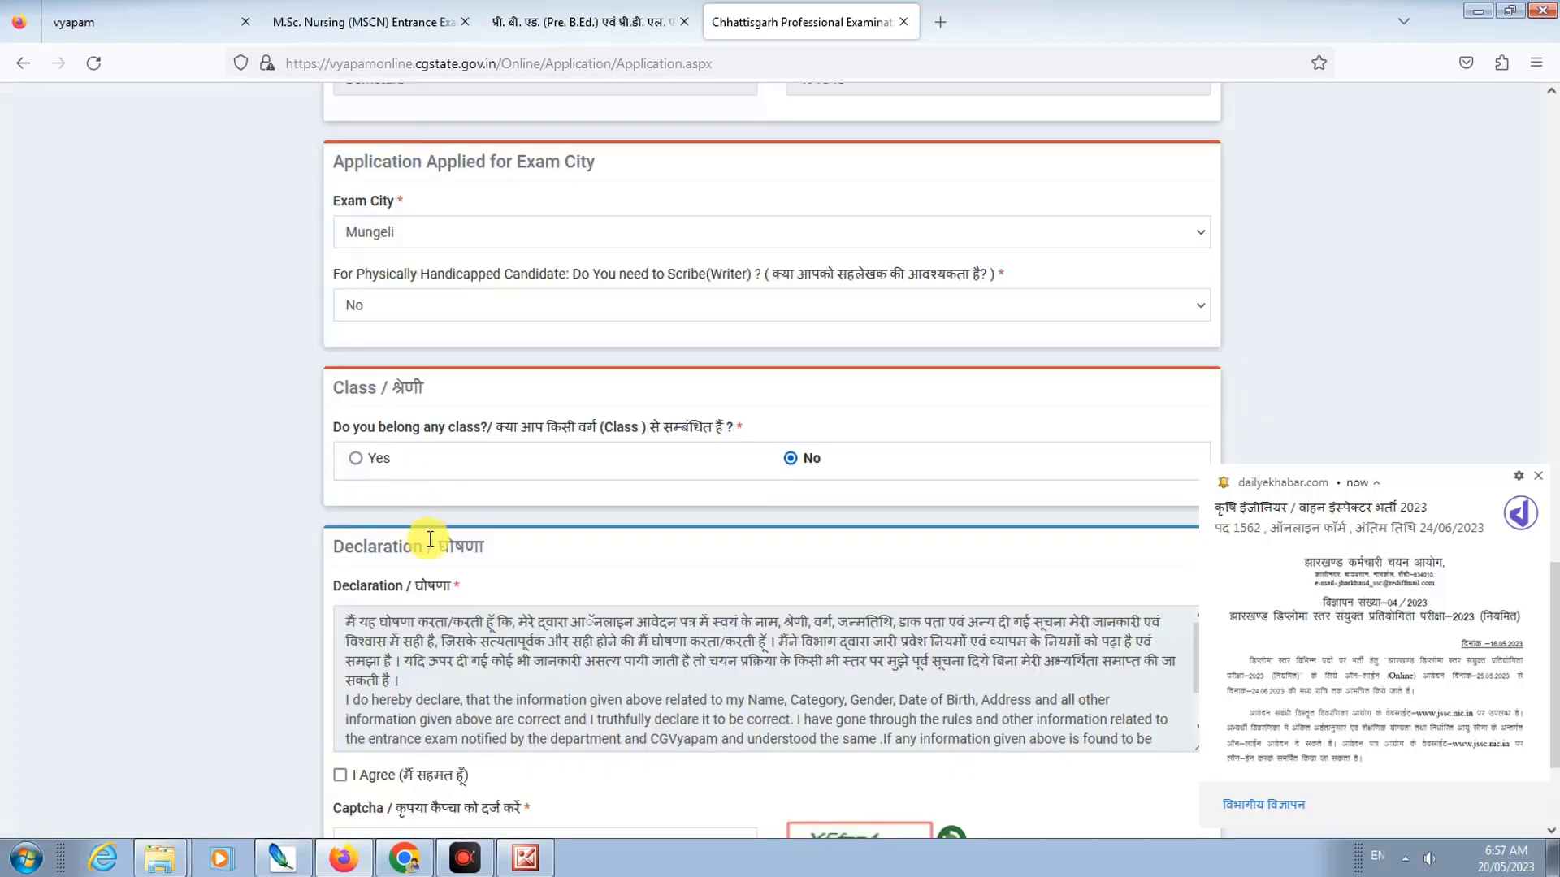
{"action": "scroll", "coordinate": [442, 582], "scroll_direction": "down", "scroll_amount": 2}
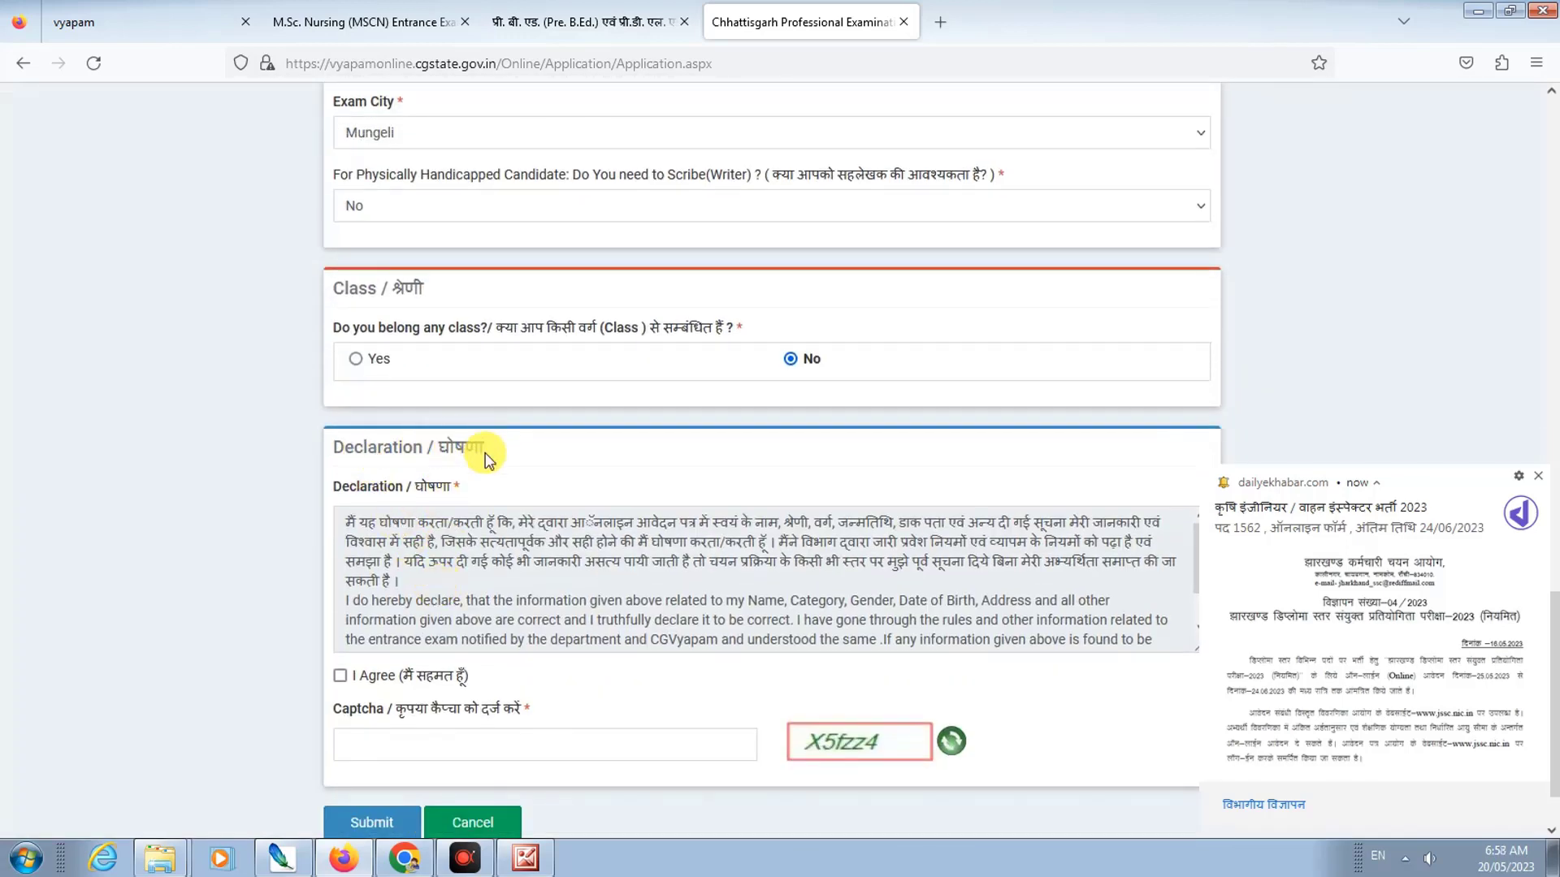
{"action": "scroll", "coordinate": [446, 598], "scroll_direction": "down", "scroll_amount": 1}
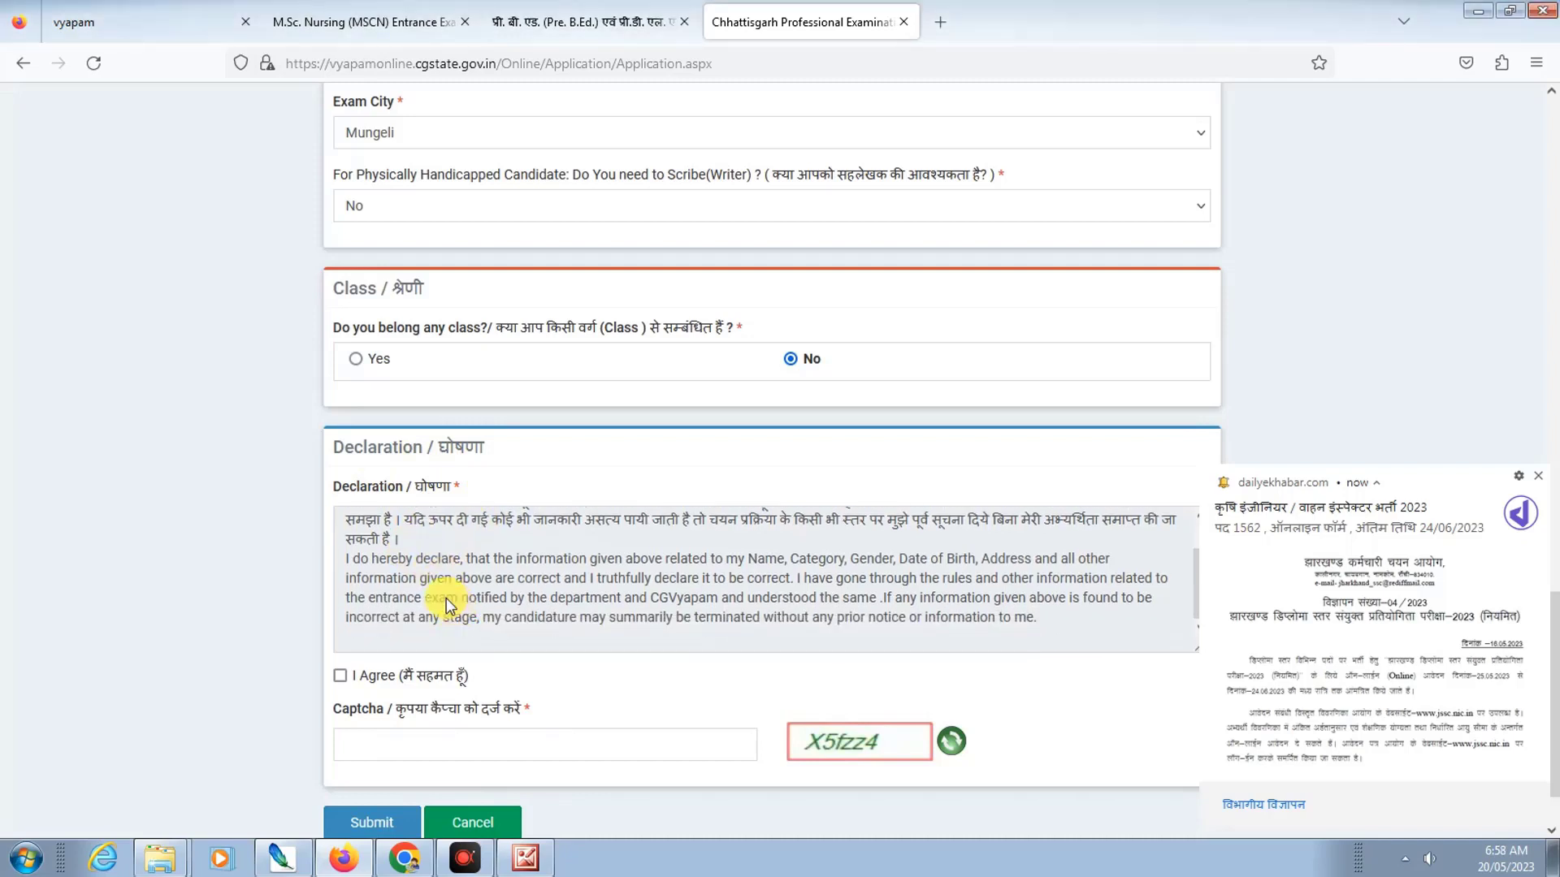
Step: Tick I Agree on the declaration, enter the captcha code, and dismiss the news notification
{"action": "left_click", "coordinate": [339, 675]}
{"action": "left_click", "coordinate": [385, 754]}
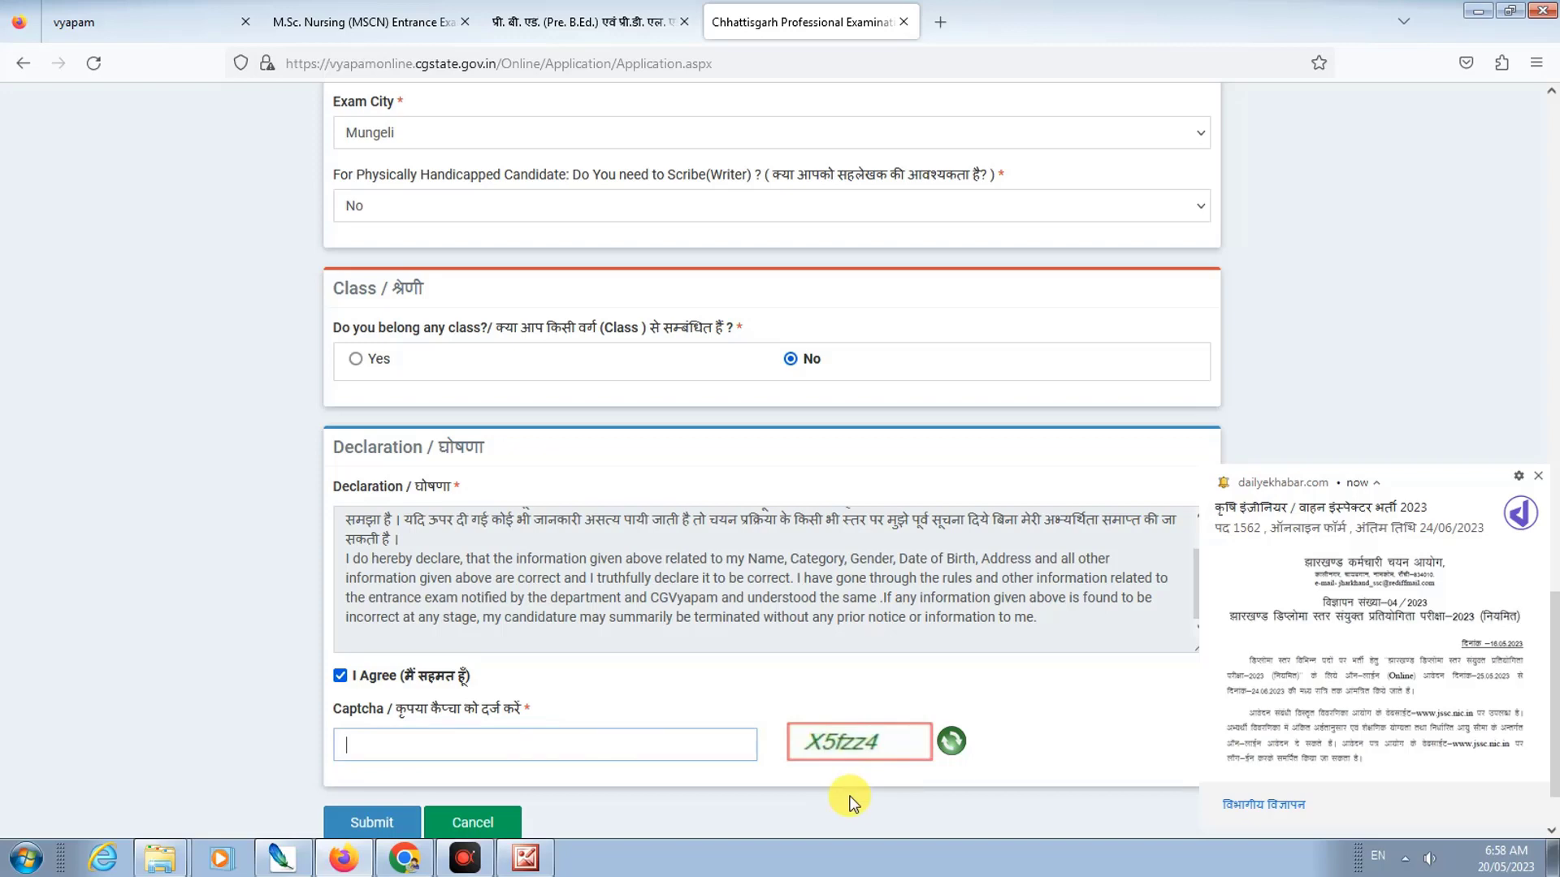
{"action": "type", "text": "X5fzz4"}
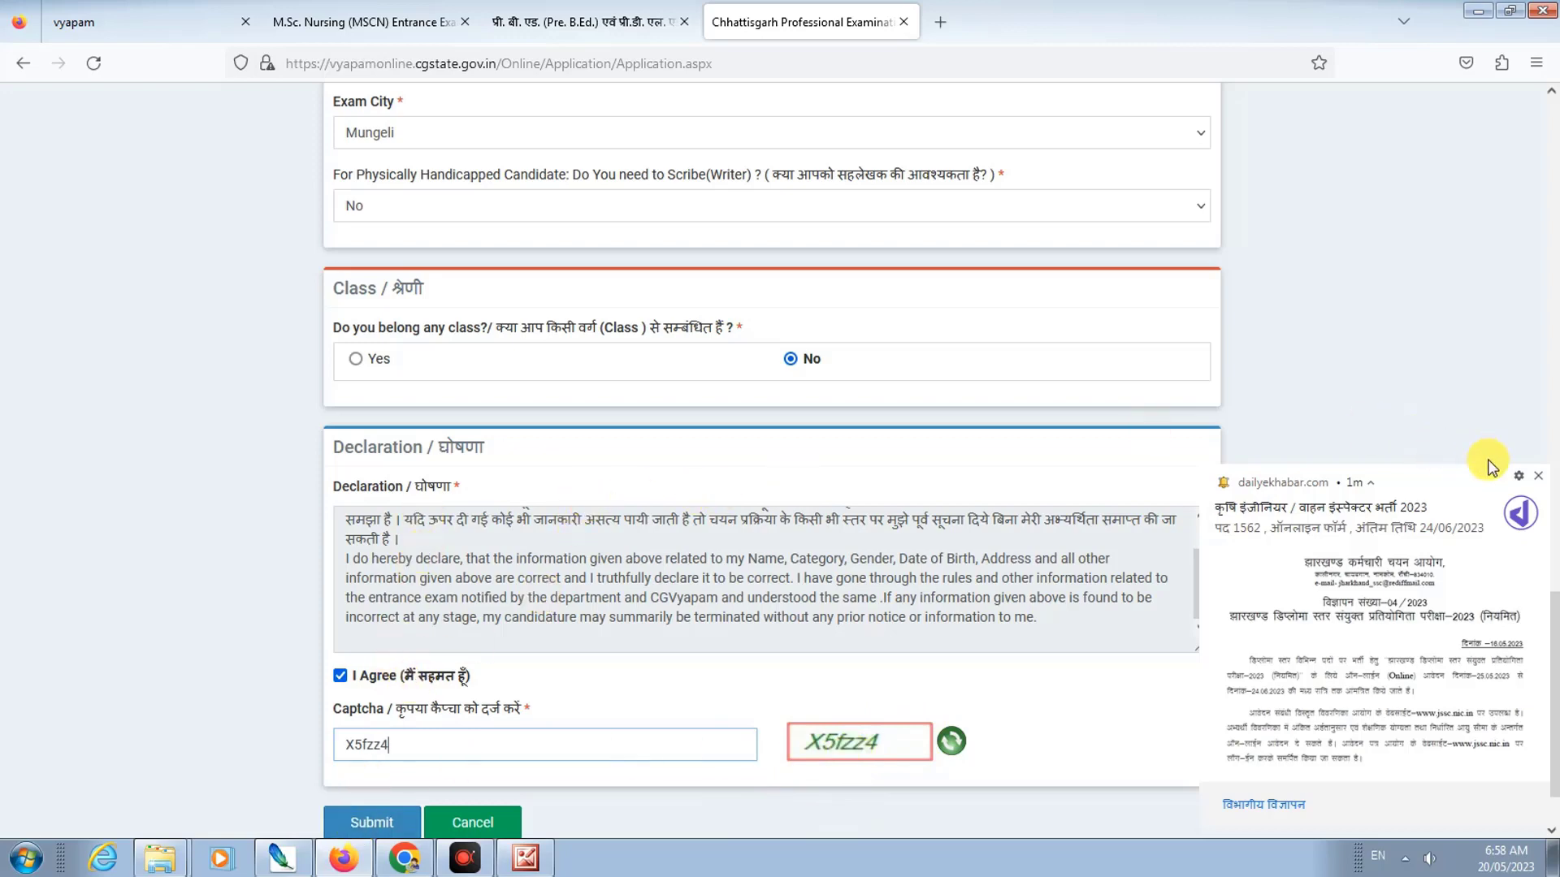
{"action": "left_click", "coordinate": [1542, 479]}
{"action": "scroll", "coordinate": [1221, 409], "scroll_direction": "up", "scroll_amount": 12}
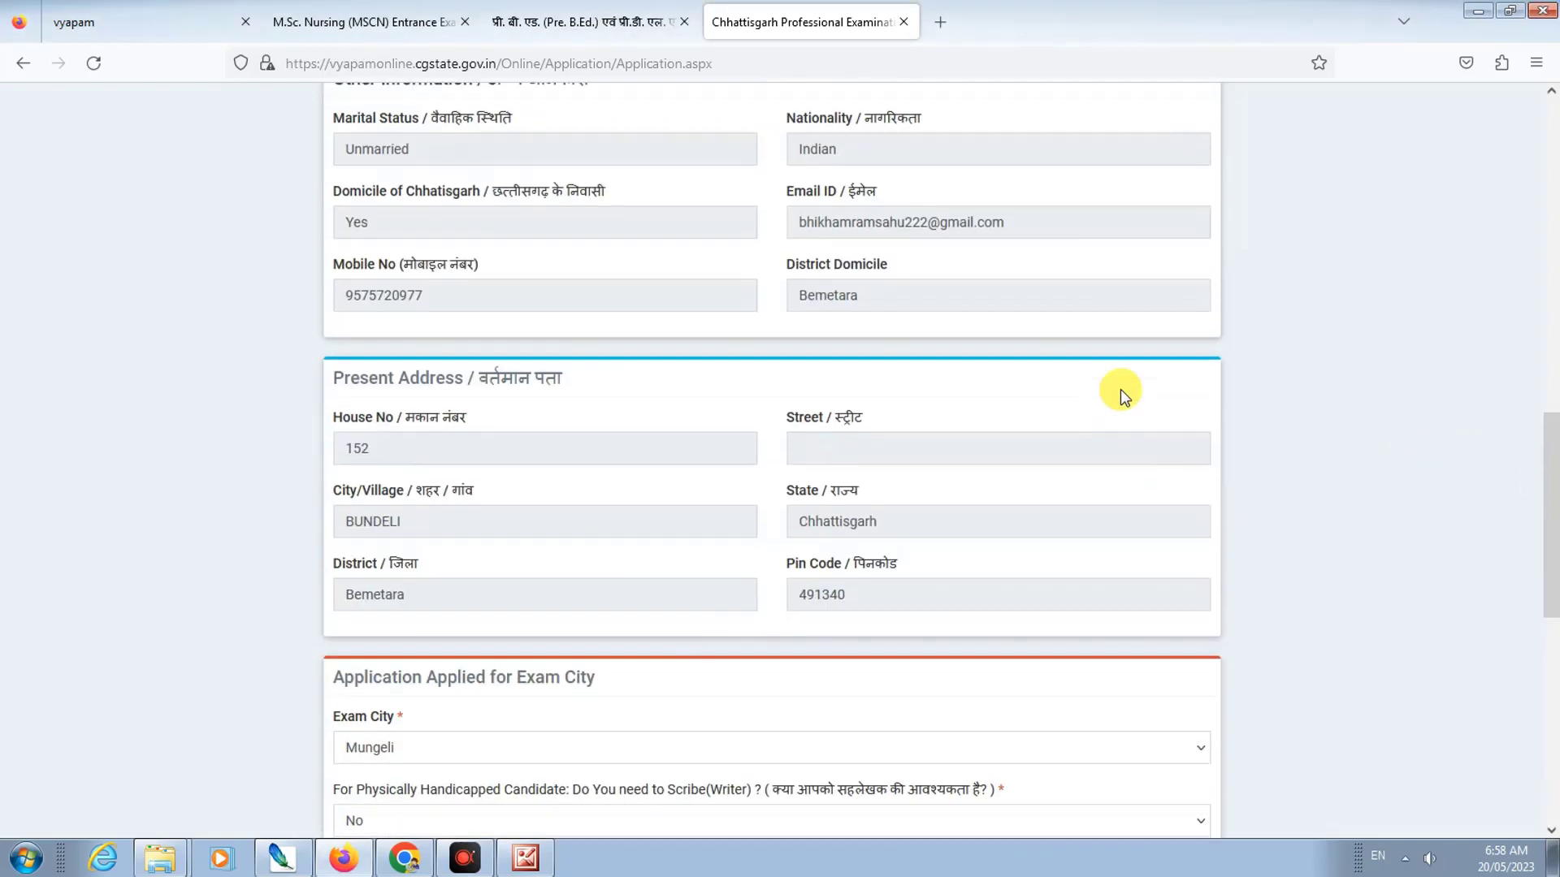
{"action": "scroll", "coordinate": [875, 345], "scroll_direction": "down", "scroll_amount": 1}
{"action": "scroll", "coordinate": [1305, 341], "scroll_direction": "up", "scroll_amount": 4}
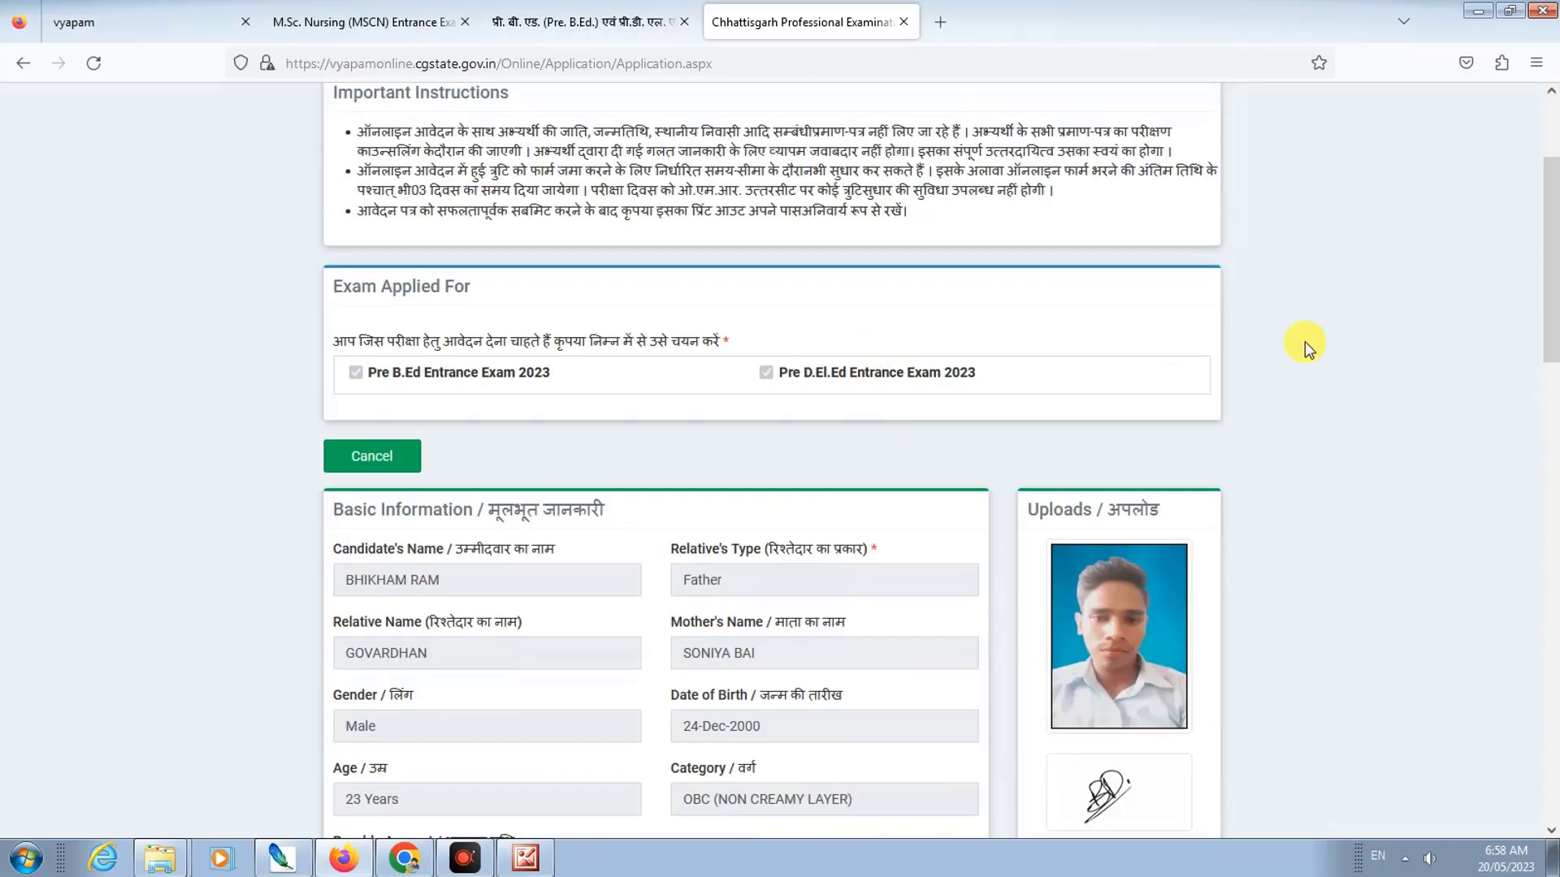
{"action": "scroll", "coordinate": [796, 379], "scroll_direction": "down", "scroll_amount": 3}
{"action": "scroll", "coordinate": [683, 523], "scroll_direction": "down", "scroll_amount": 12}
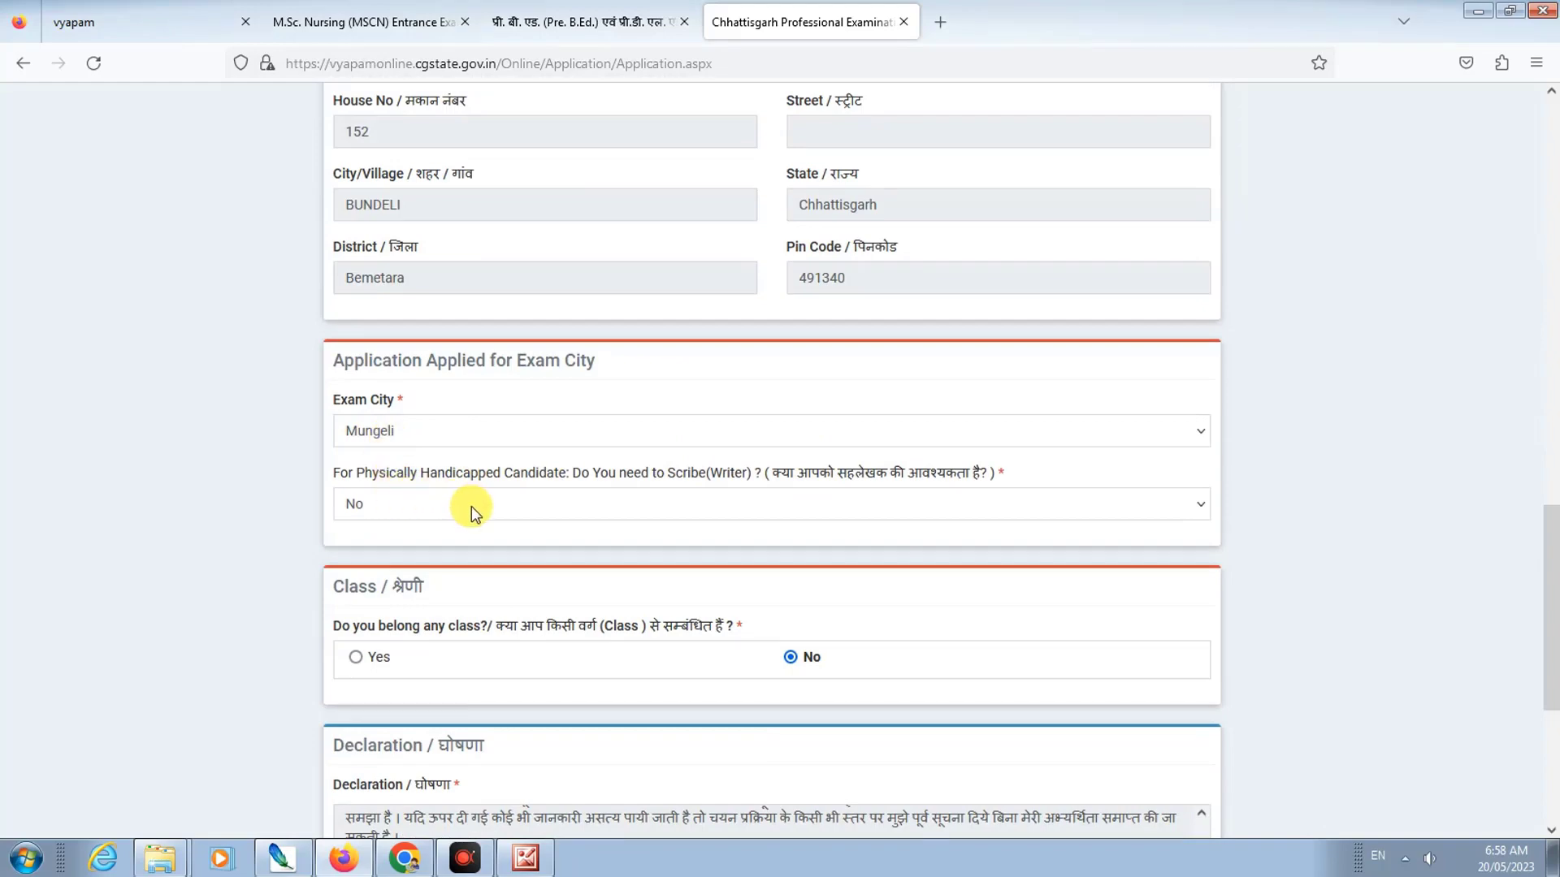
{"action": "scroll", "coordinate": [476, 512], "scroll_direction": "down", "scroll_amount": 2}
{"action": "scroll", "coordinate": [382, 528], "scroll_direction": "down", "scroll_amount": 2}
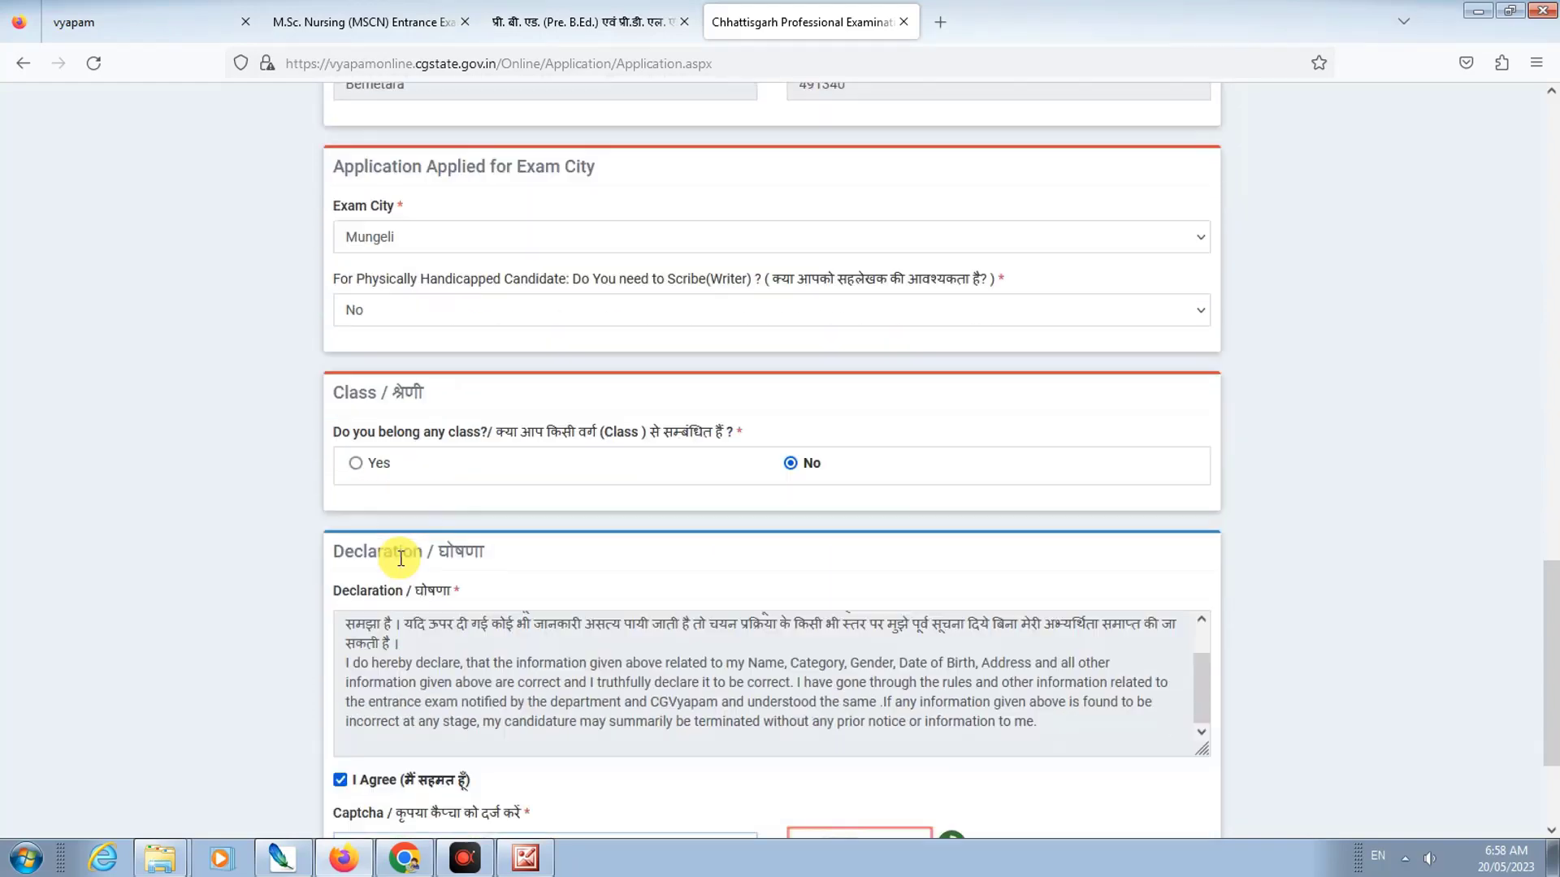
{"action": "scroll", "coordinate": [439, 560], "scroll_direction": "down", "scroll_amount": 4}
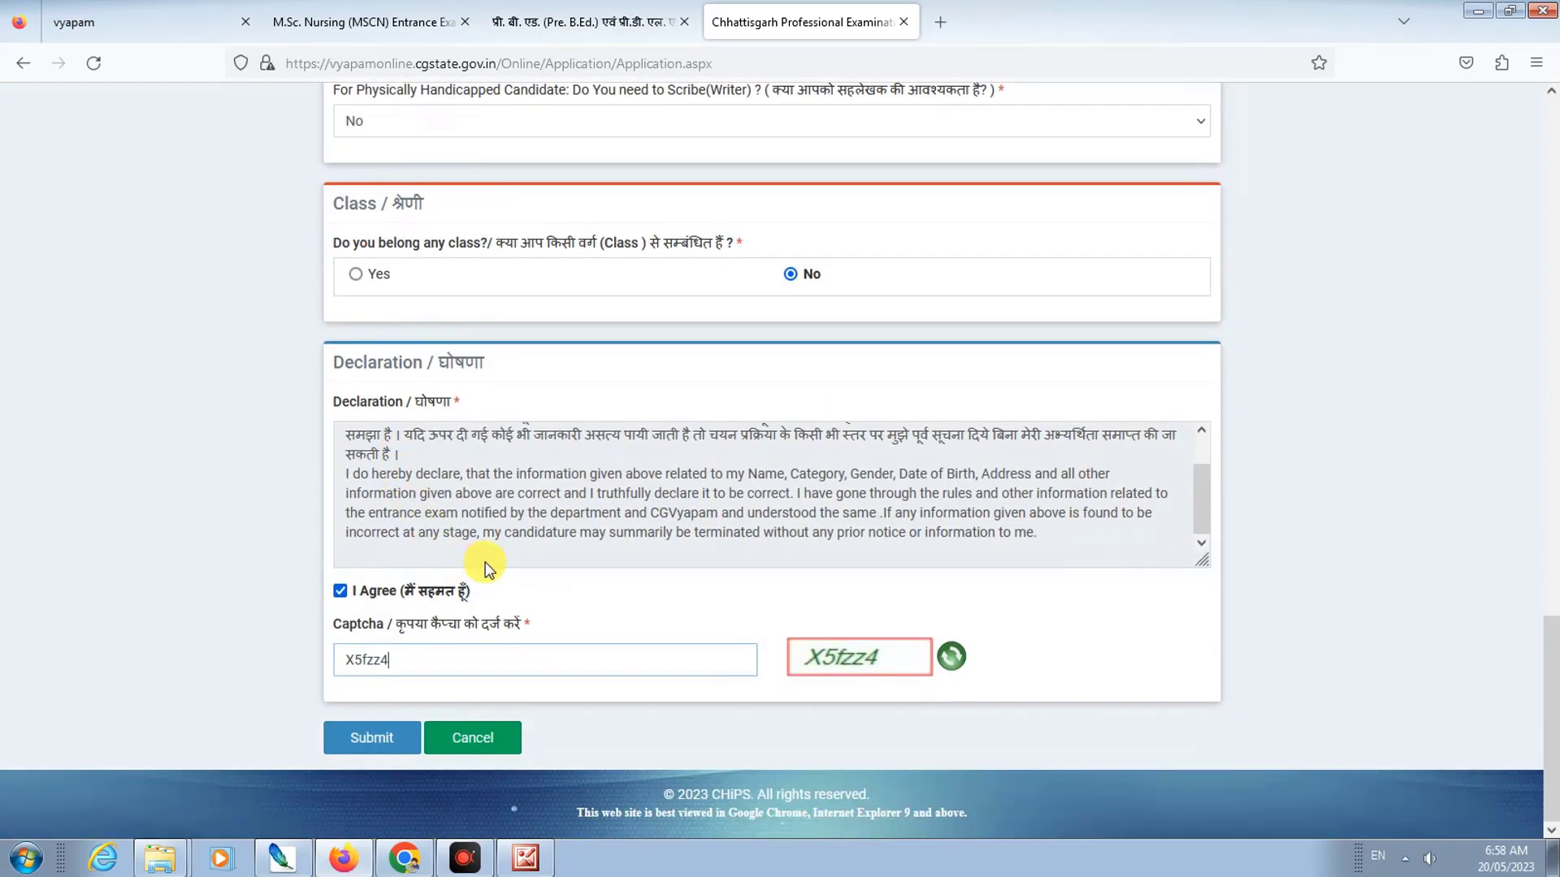
Step: Submit the form, acknowledge the check-details alert, Confirm & Submit, and accept the success message
{"action": "left_click", "coordinate": [364, 743]}
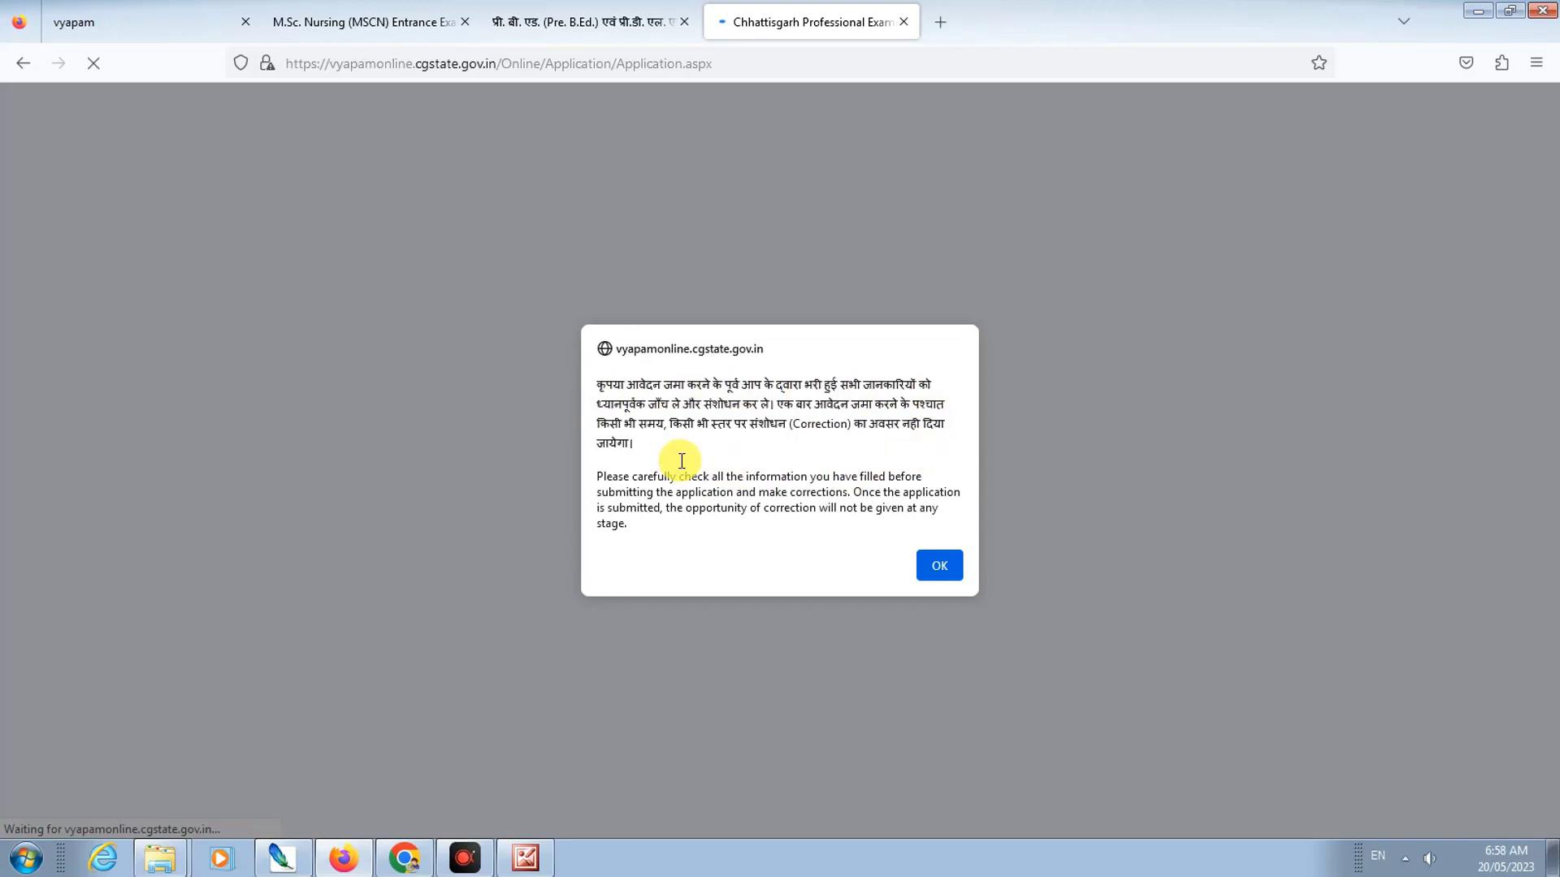
{"action": "left_click", "coordinate": [941, 567]}
{"action": "scroll", "coordinate": [650, 471], "scroll_direction": "up", "scroll_amount": 1}
{"action": "scroll", "coordinate": [642, 438], "scroll_direction": "up", "scroll_amount": 9}
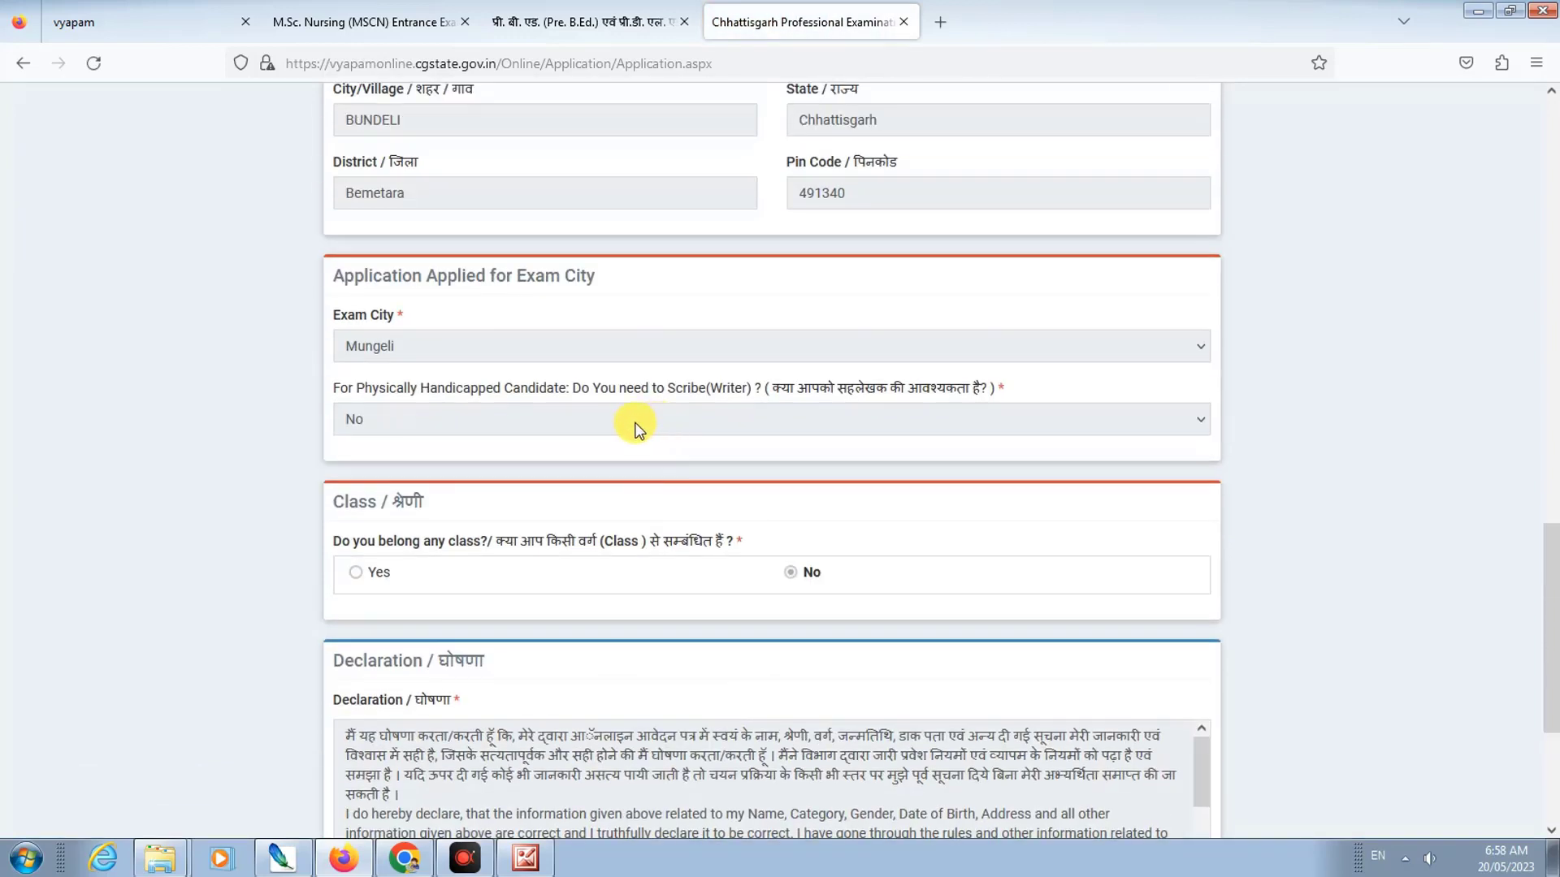
{"action": "scroll", "coordinate": [575, 403], "scroll_direction": "down", "scroll_amount": 5}
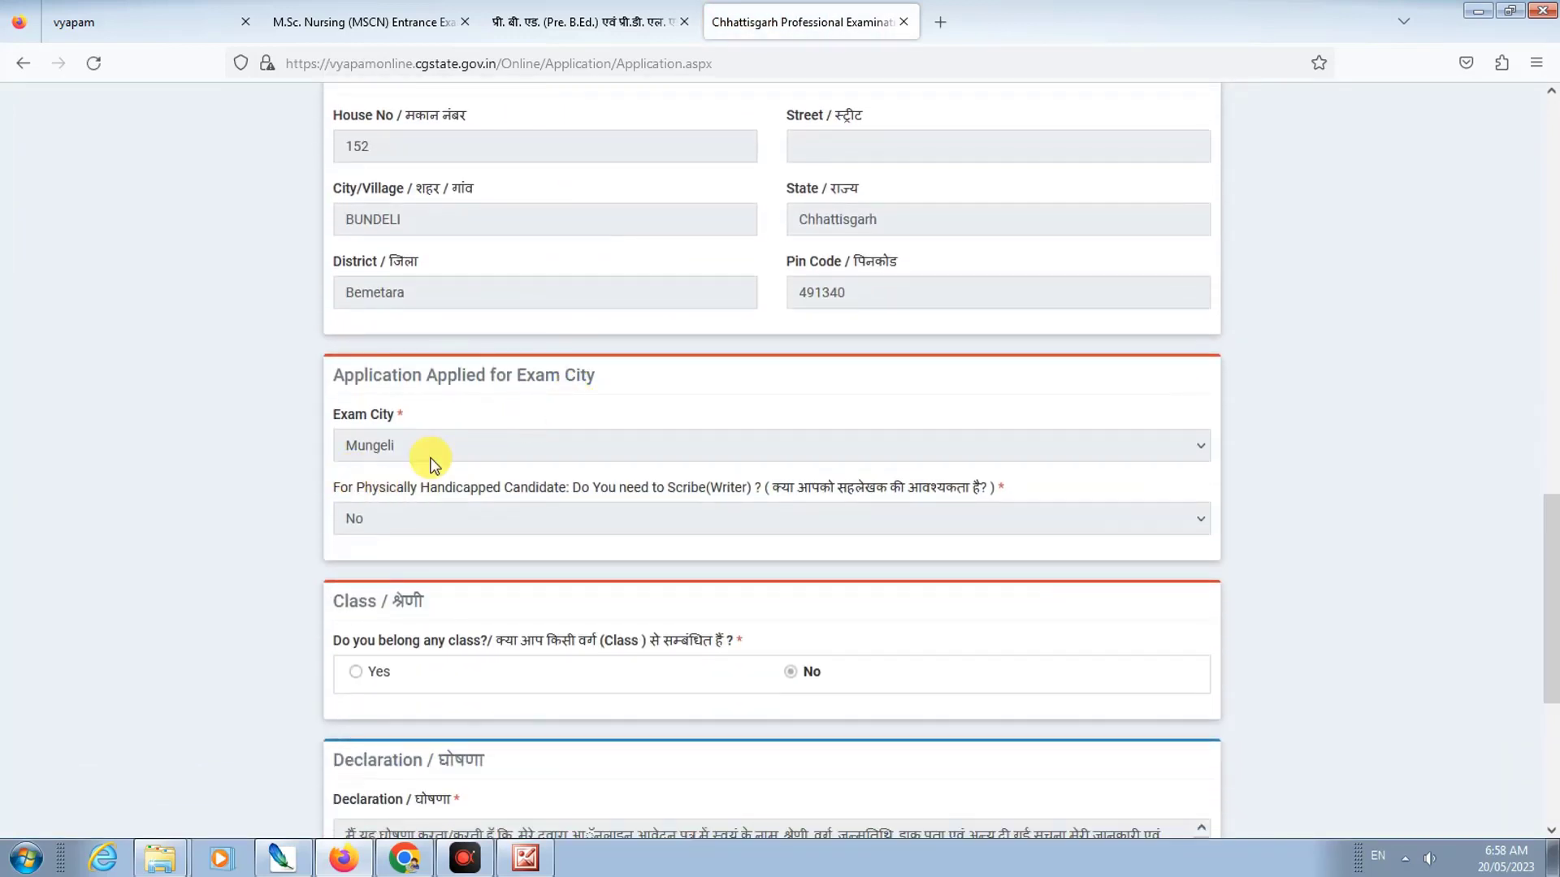
{"action": "scroll", "coordinate": [477, 515], "scroll_direction": "down", "scroll_amount": 3}
{"action": "scroll", "coordinate": [477, 607], "scroll_direction": "down", "scroll_amount": 3}
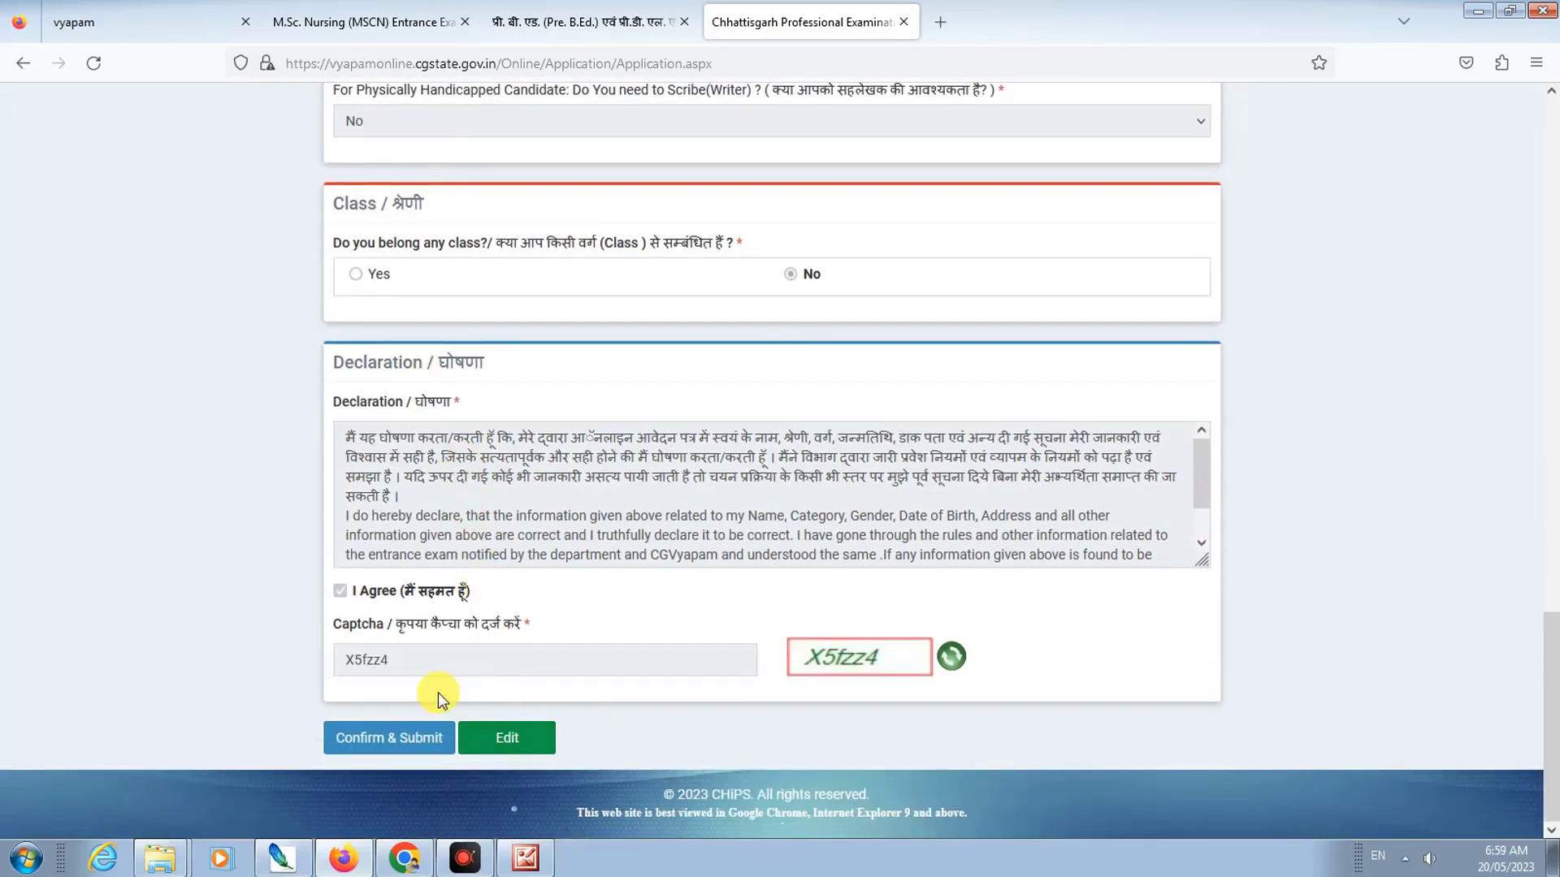
{"action": "left_click", "coordinate": [372, 749]}
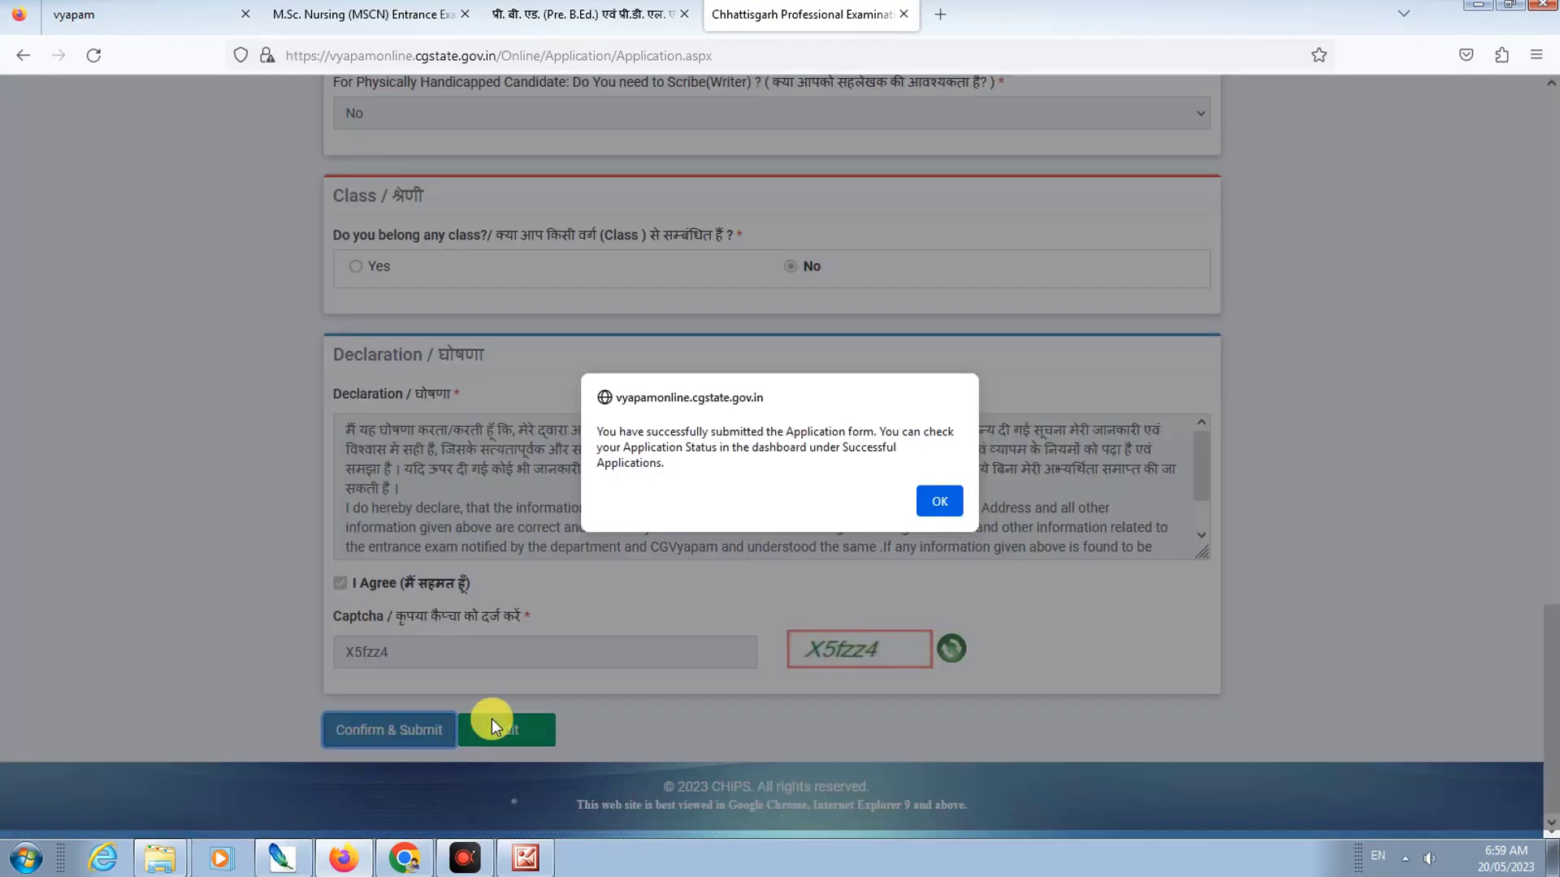
{"action": "left_click", "coordinate": [942, 512]}
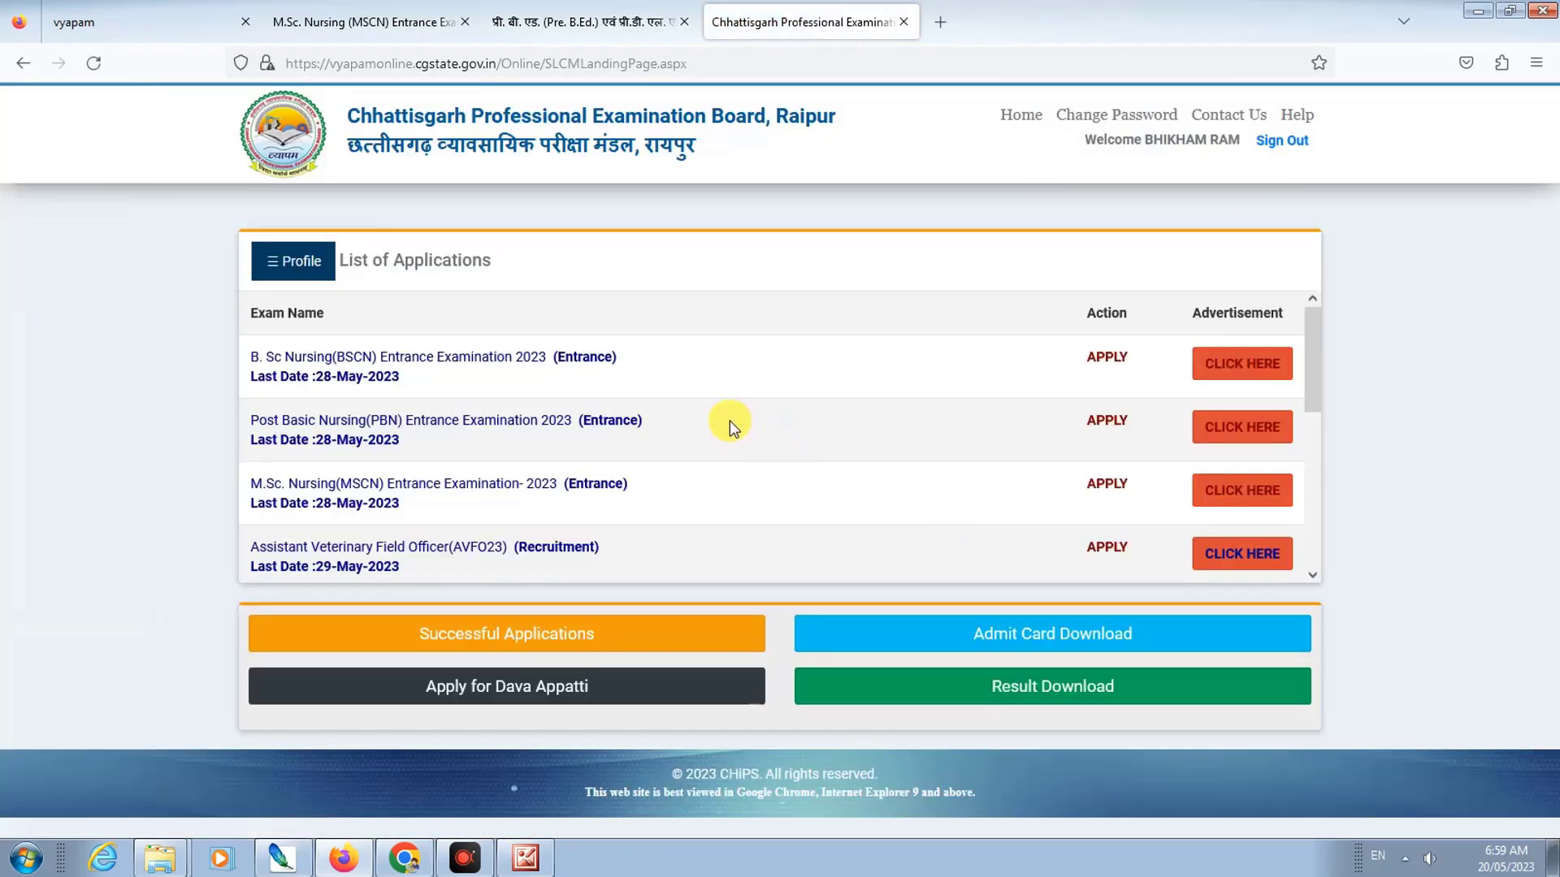
Step: Open Successful Applications and request PRINT for the Pre B.Ed and Pre D.El.Ed Entrance Exam 2023 row
{"action": "scroll", "coordinate": [716, 461], "scroll_direction": "down", "scroll_amount": 3}
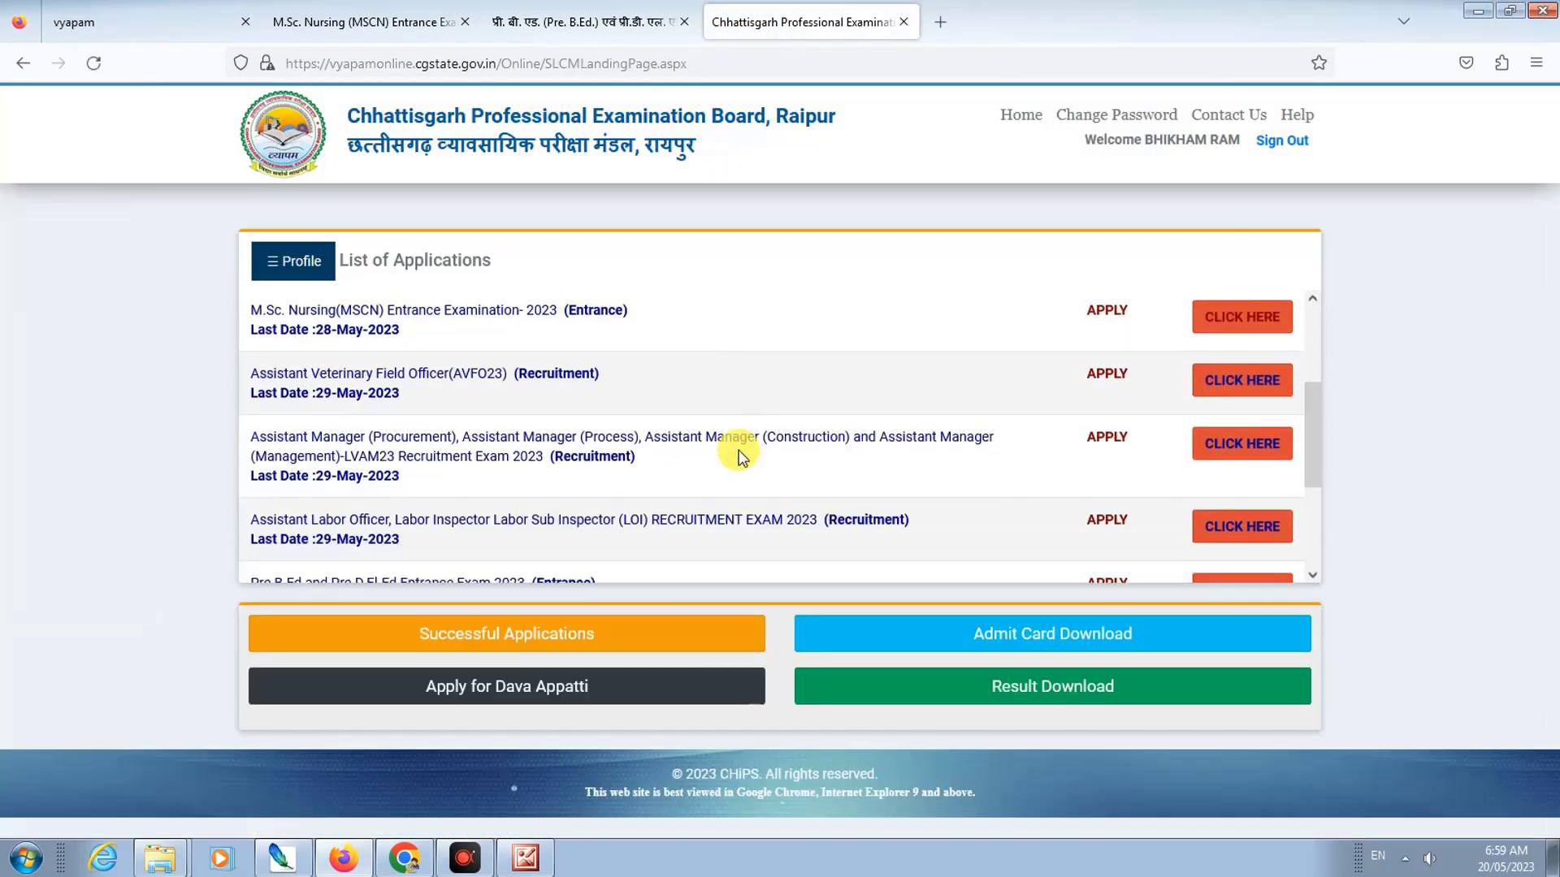
{"action": "scroll", "coordinate": [731, 455], "scroll_direction": "up", "scroll_amount": 3}
{"action": "scroll", "coordinate": [715, 463], "scroll_direction": "down", "scroll_amount": 5}
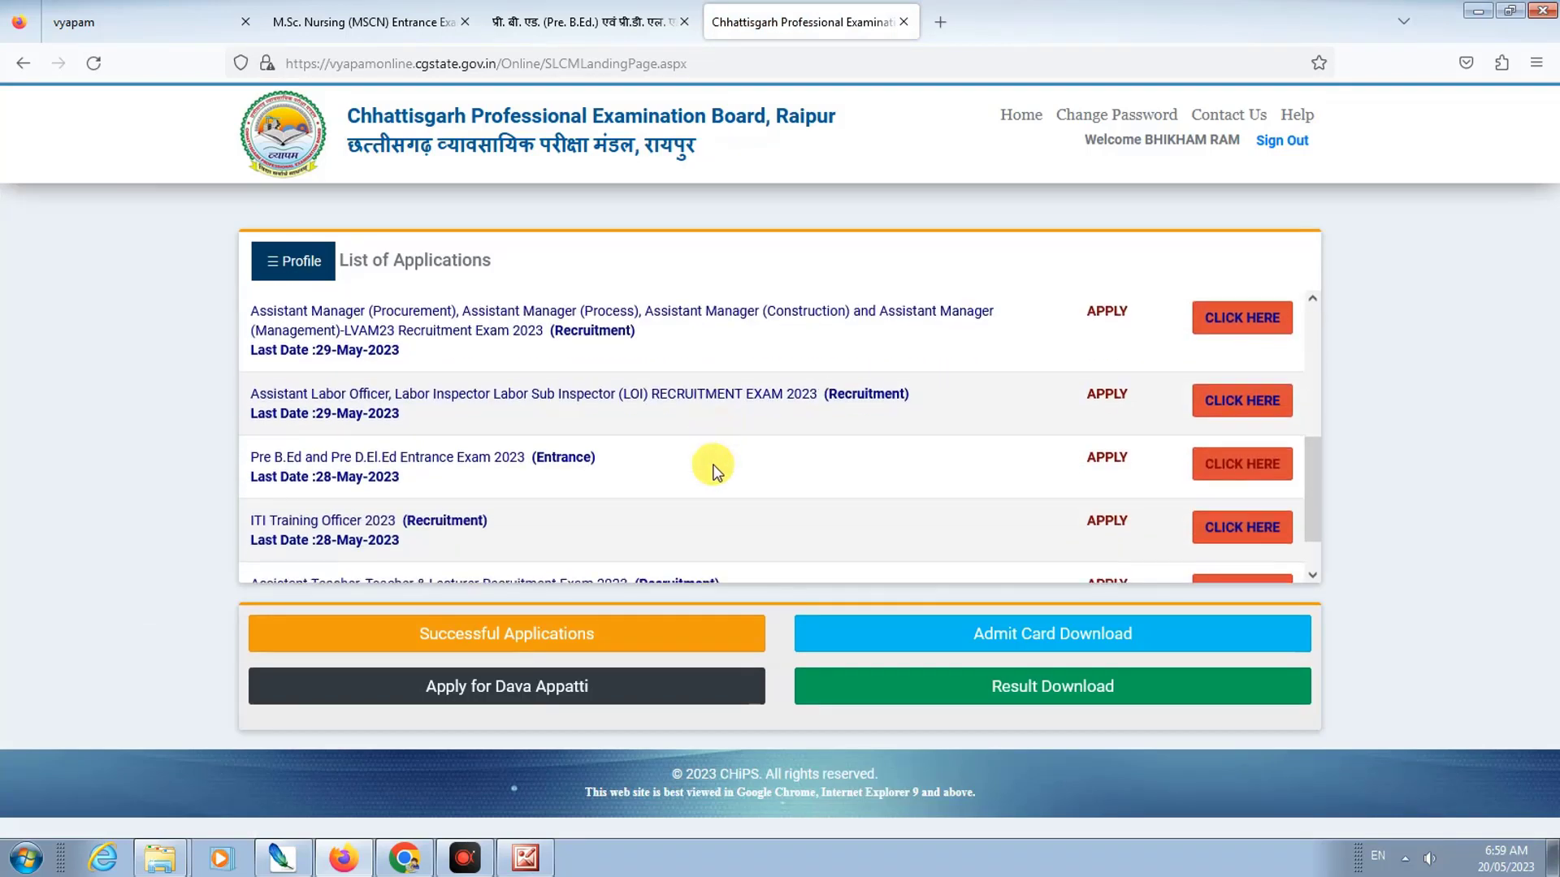
{"action": "scroll", "coordinate": [707, 463], "scroll_direction": "up", "scroll_amount": 5}
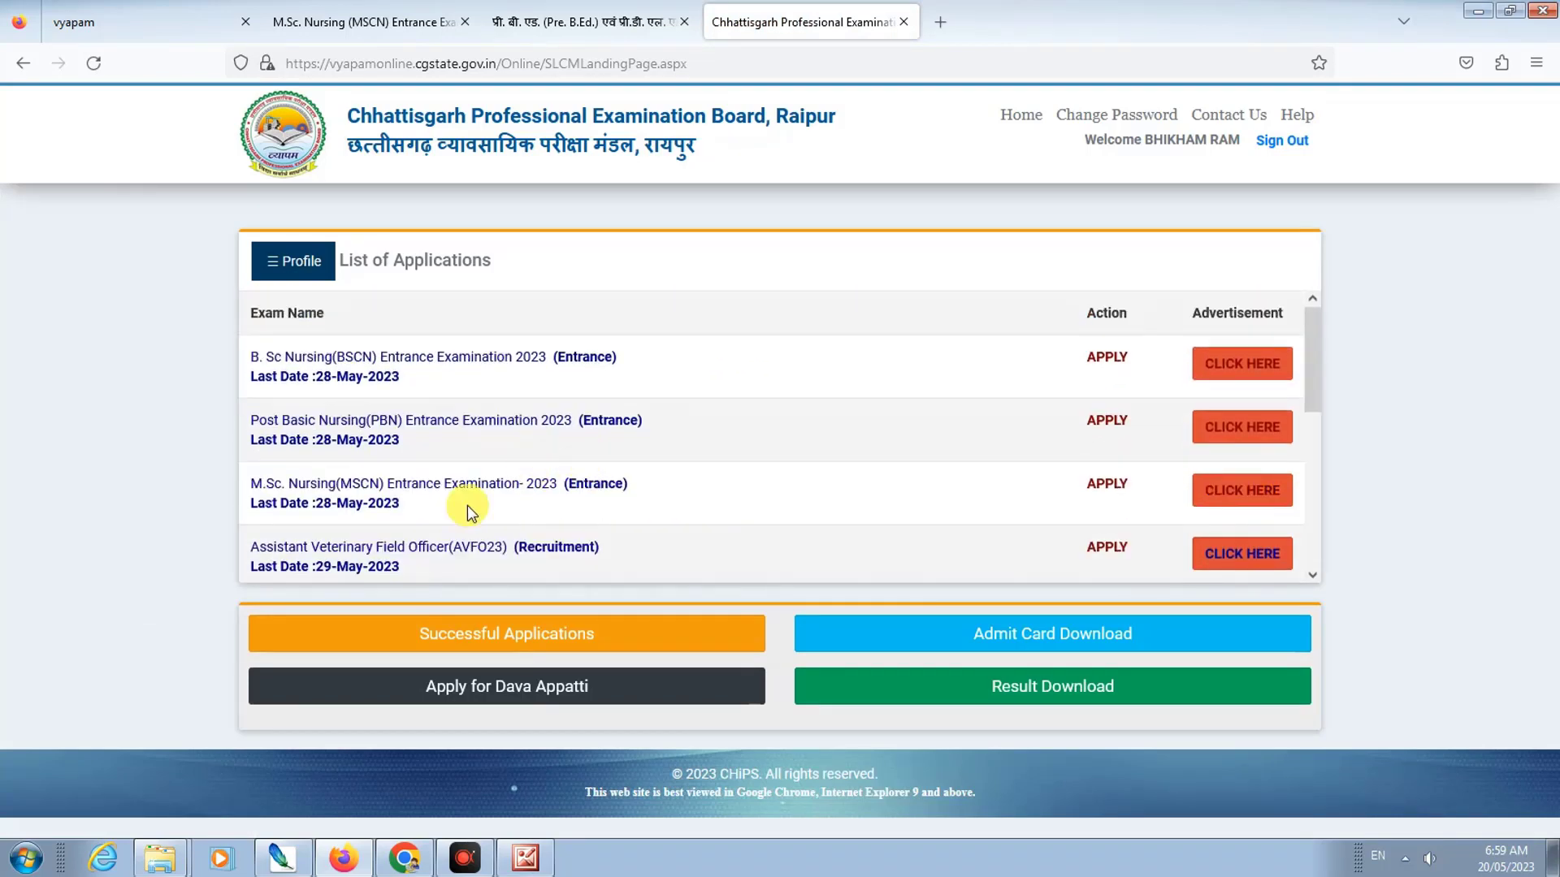
{"action": "left_click", "coordinate": [521, 634]}
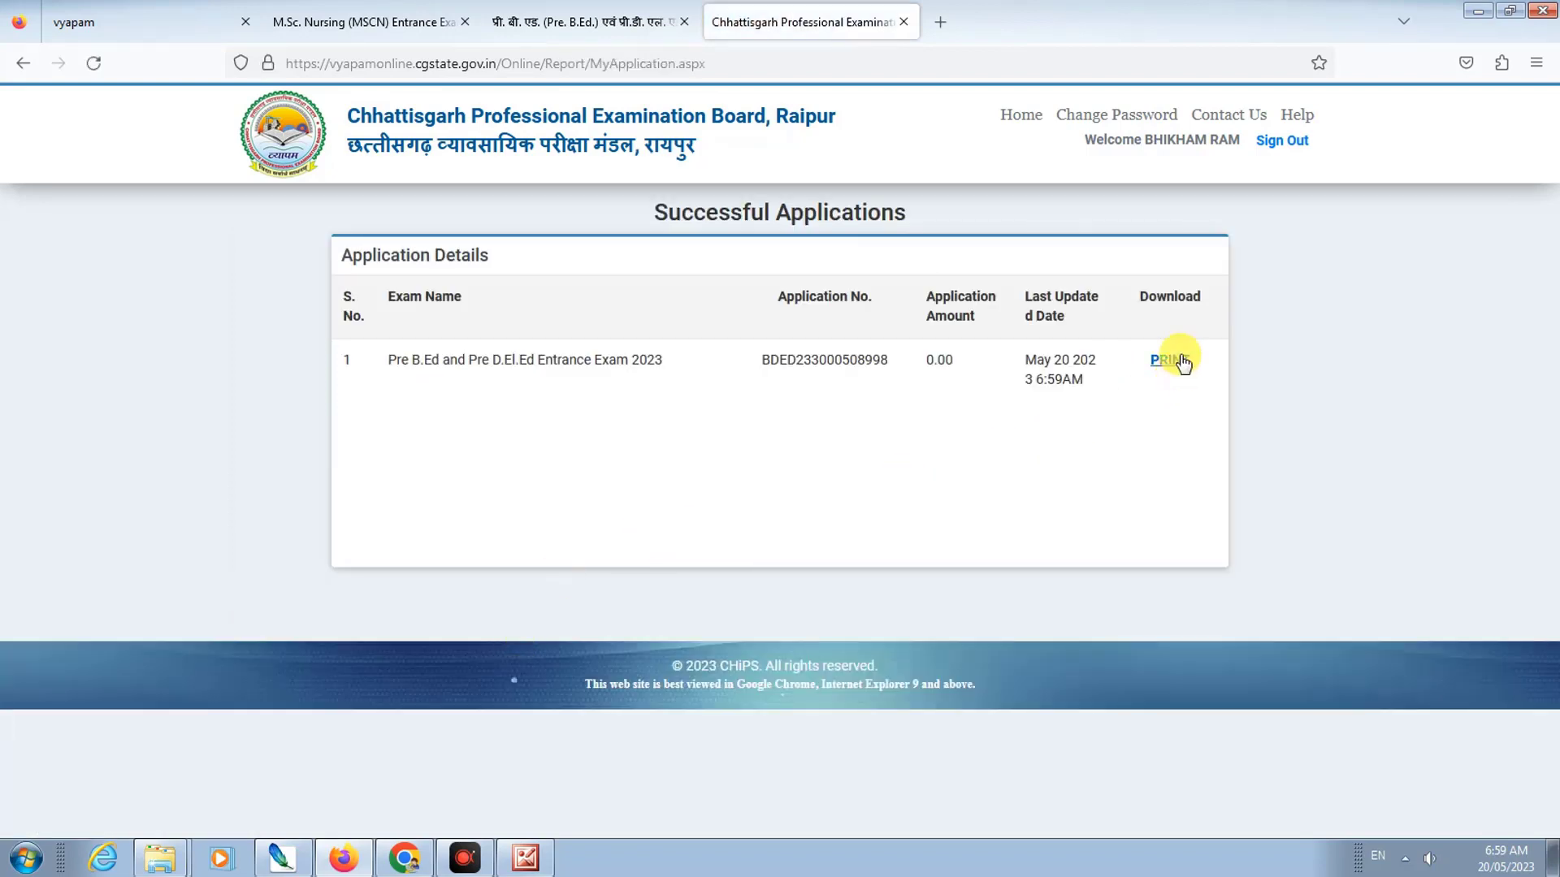
{"action": "left_click", "coordinate": [1173, 361]}
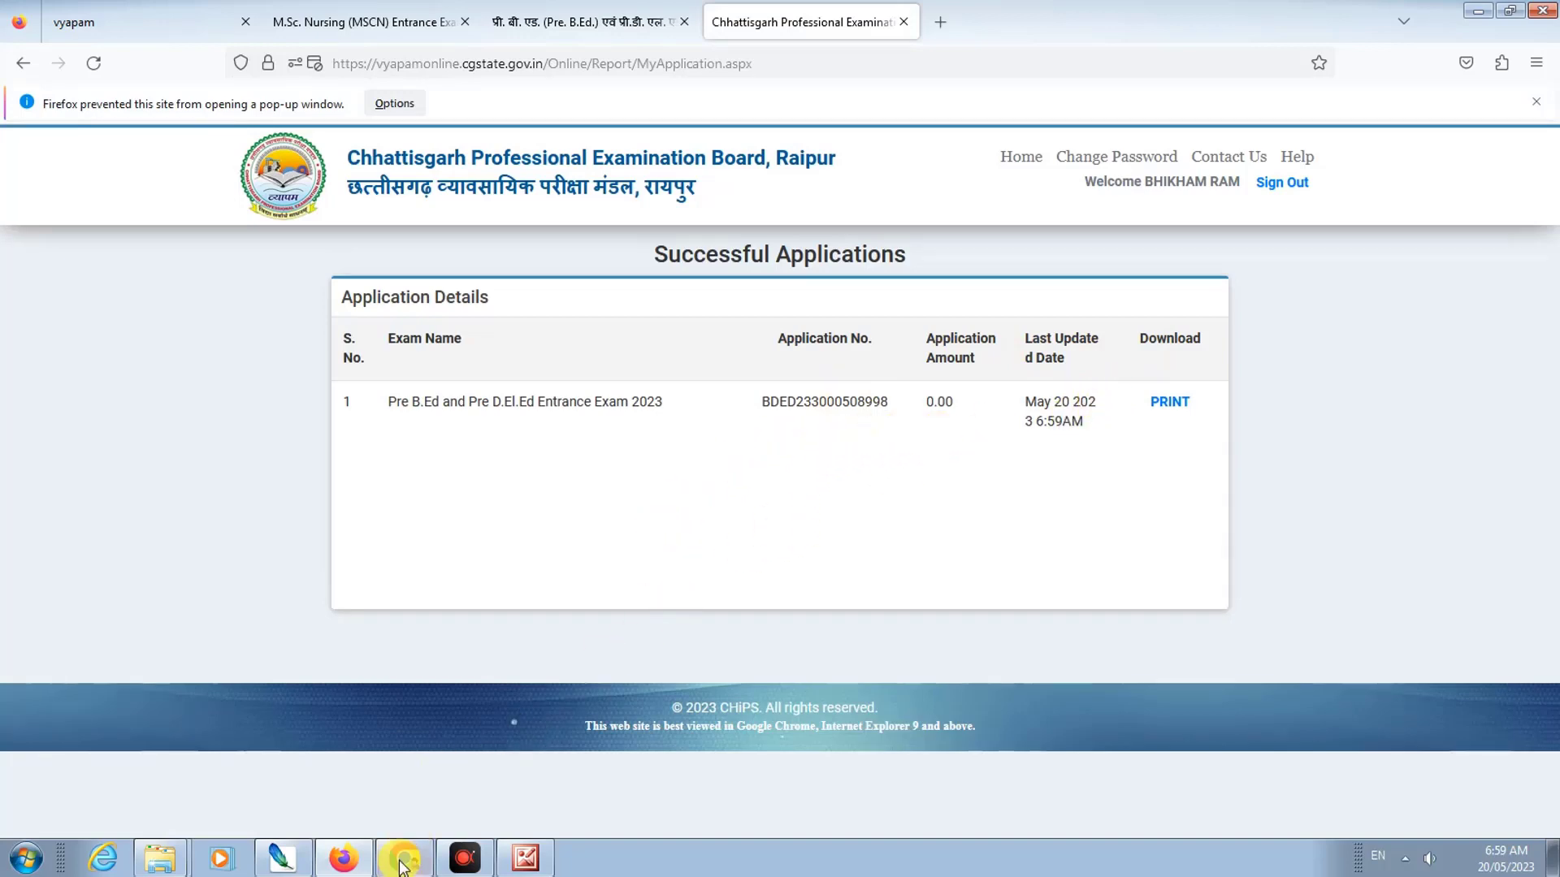
{"action": "left_click", "coordinate": [1170, 403]}
Step: Allow pop-ups for vyapamonline.cgstate.gov.in so the Application Form window opens
{"action": "left_click", "coordinate": [394, 107]}
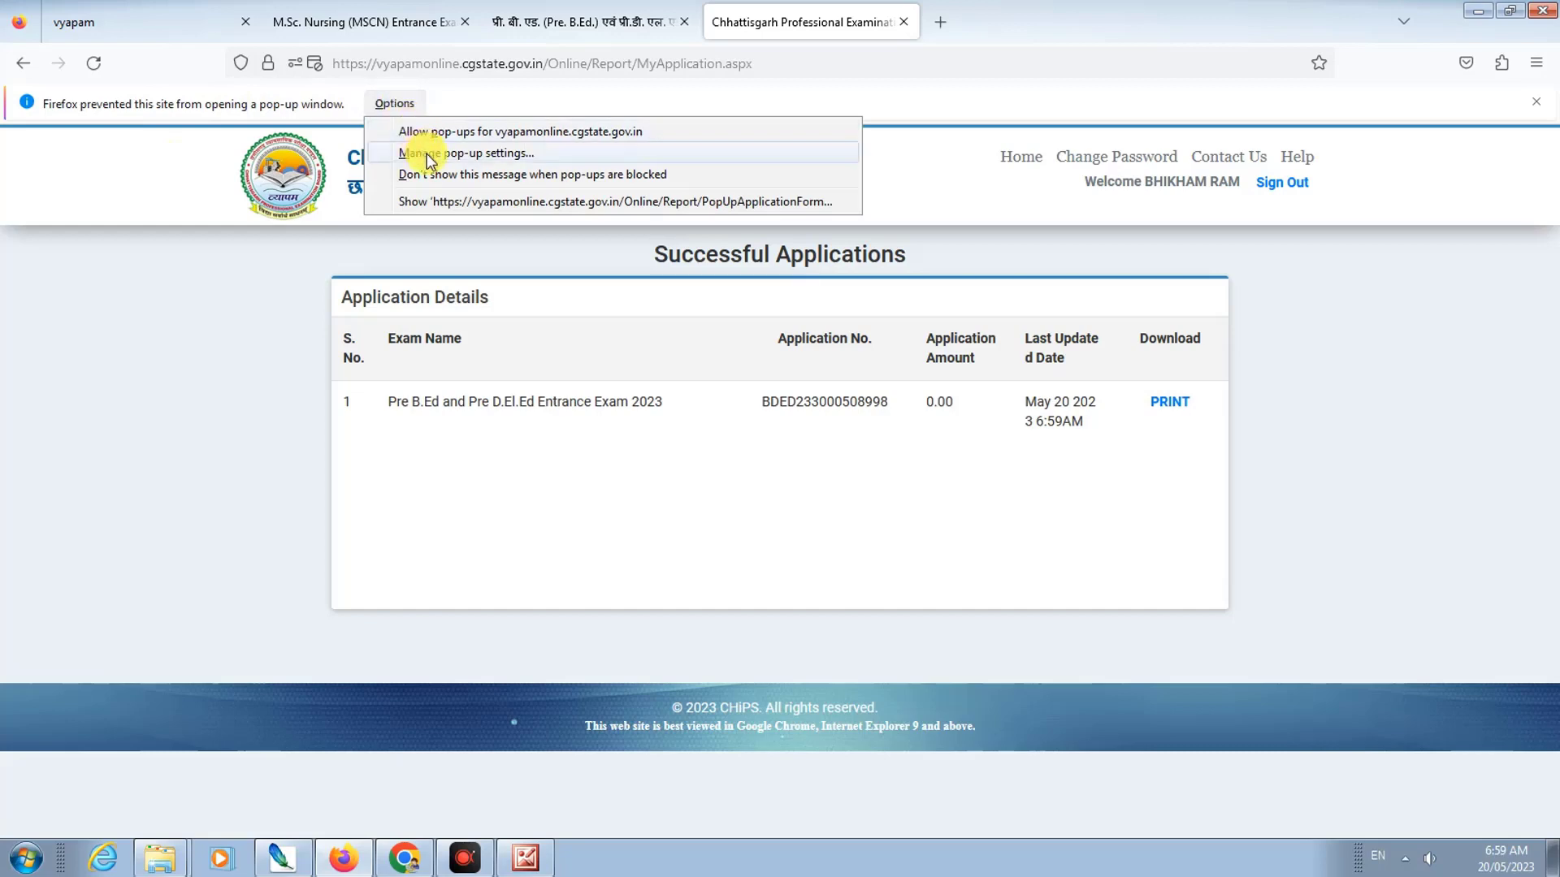
{"action": "left_click", "coordinate": [253, 104]}
{"action": "left_click", "coordinate": [385, 104]}
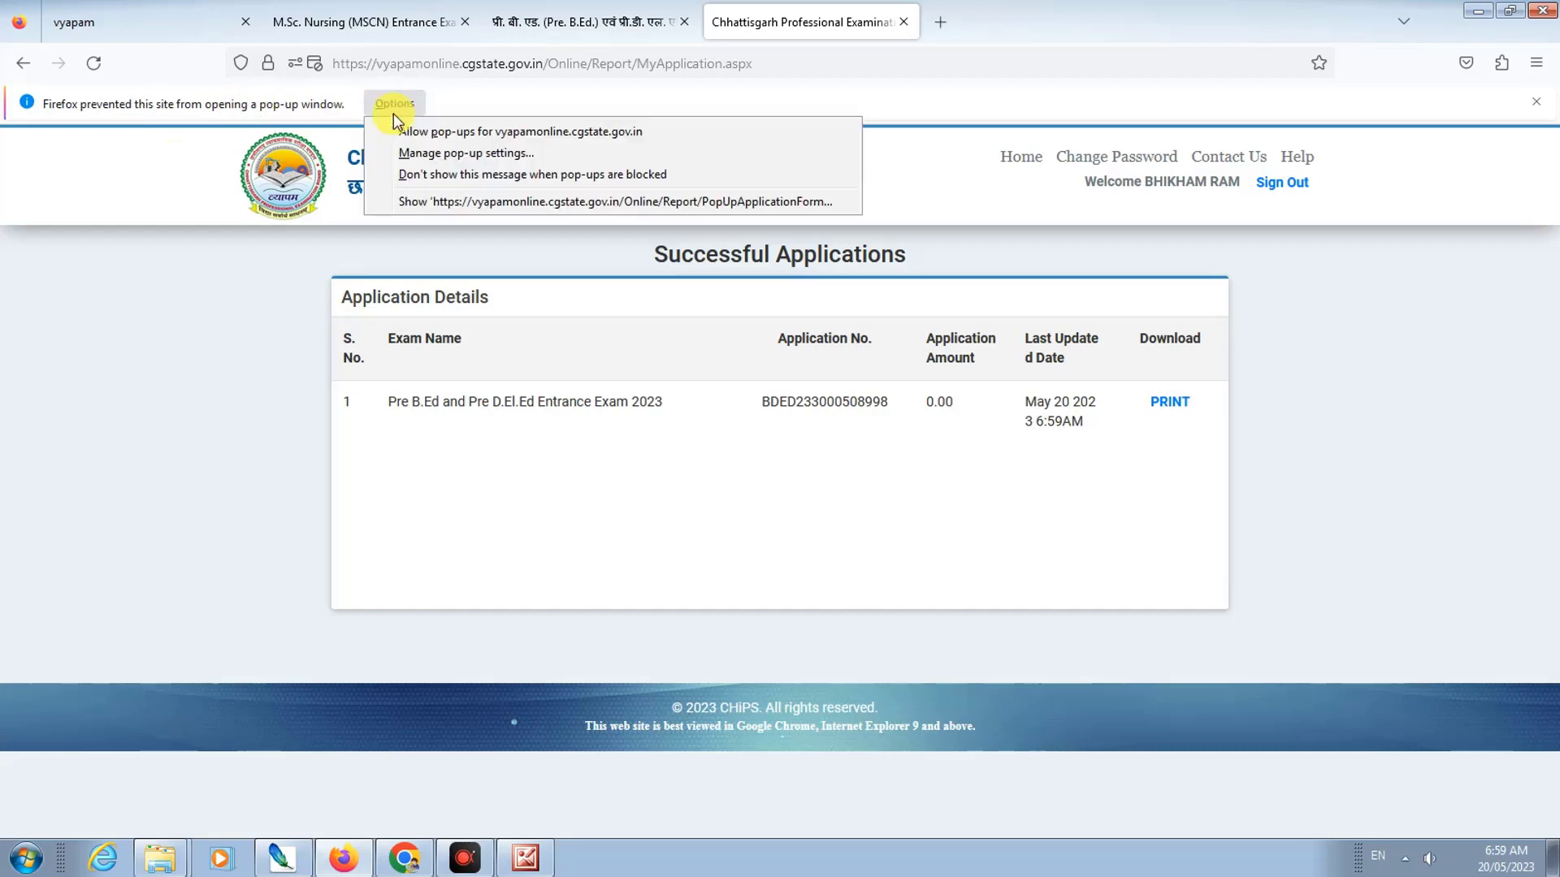
{"action": "left_click", "coordinate": [398, 126]}
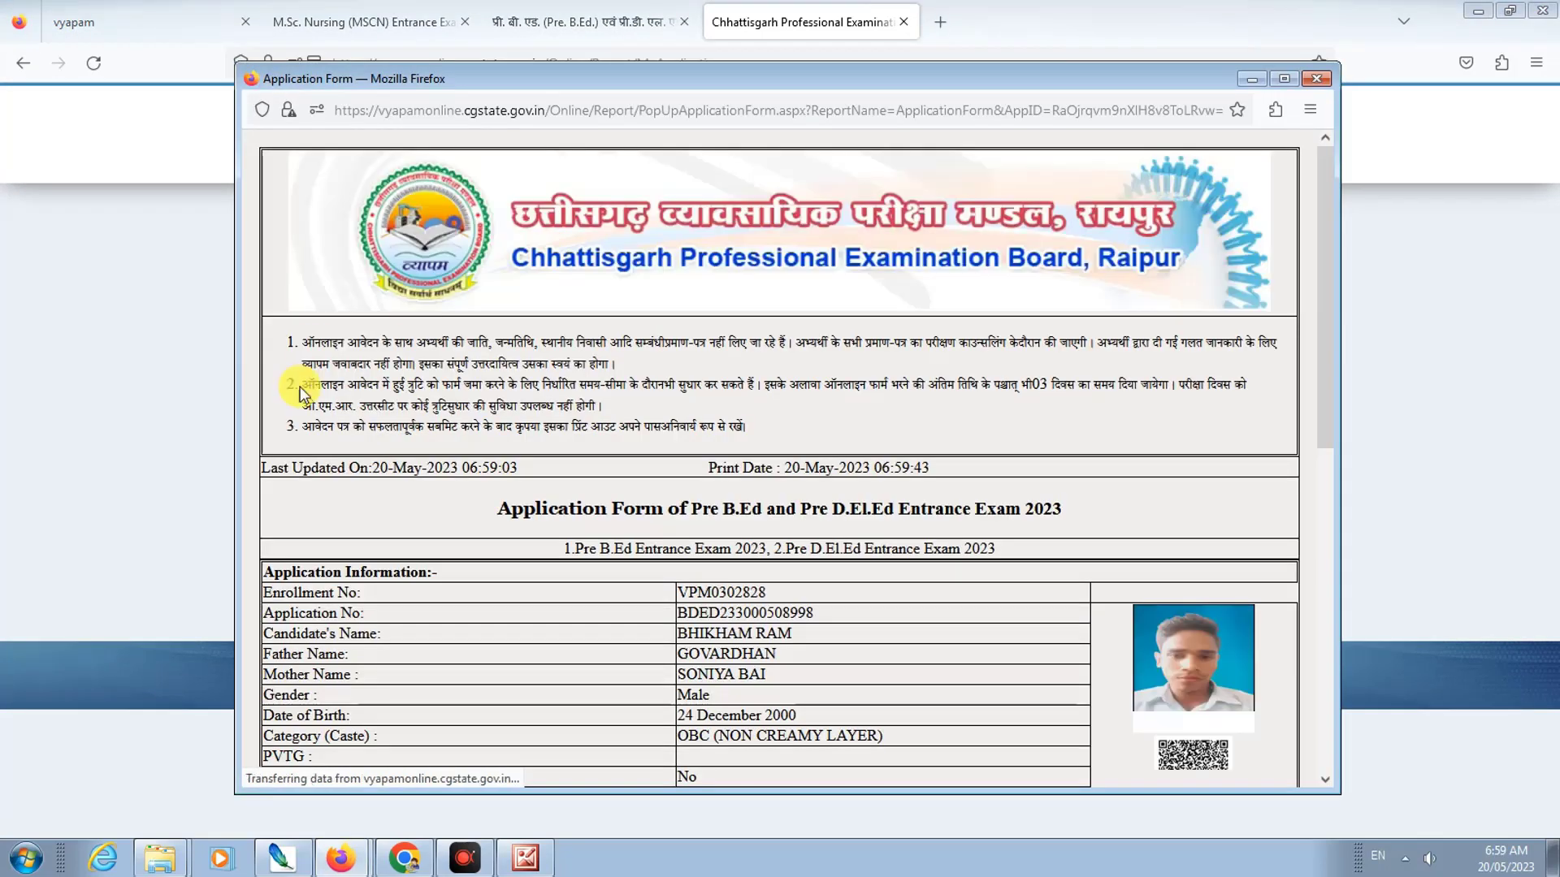
{"action": "scroll", "coordinate": [834, 437], "scroll_direction": "down", "scroll_amount": 3}
{"action": "scroll", "coordinate": [824, 424], "scroll_direction": "down", "scroll_amount": 5}
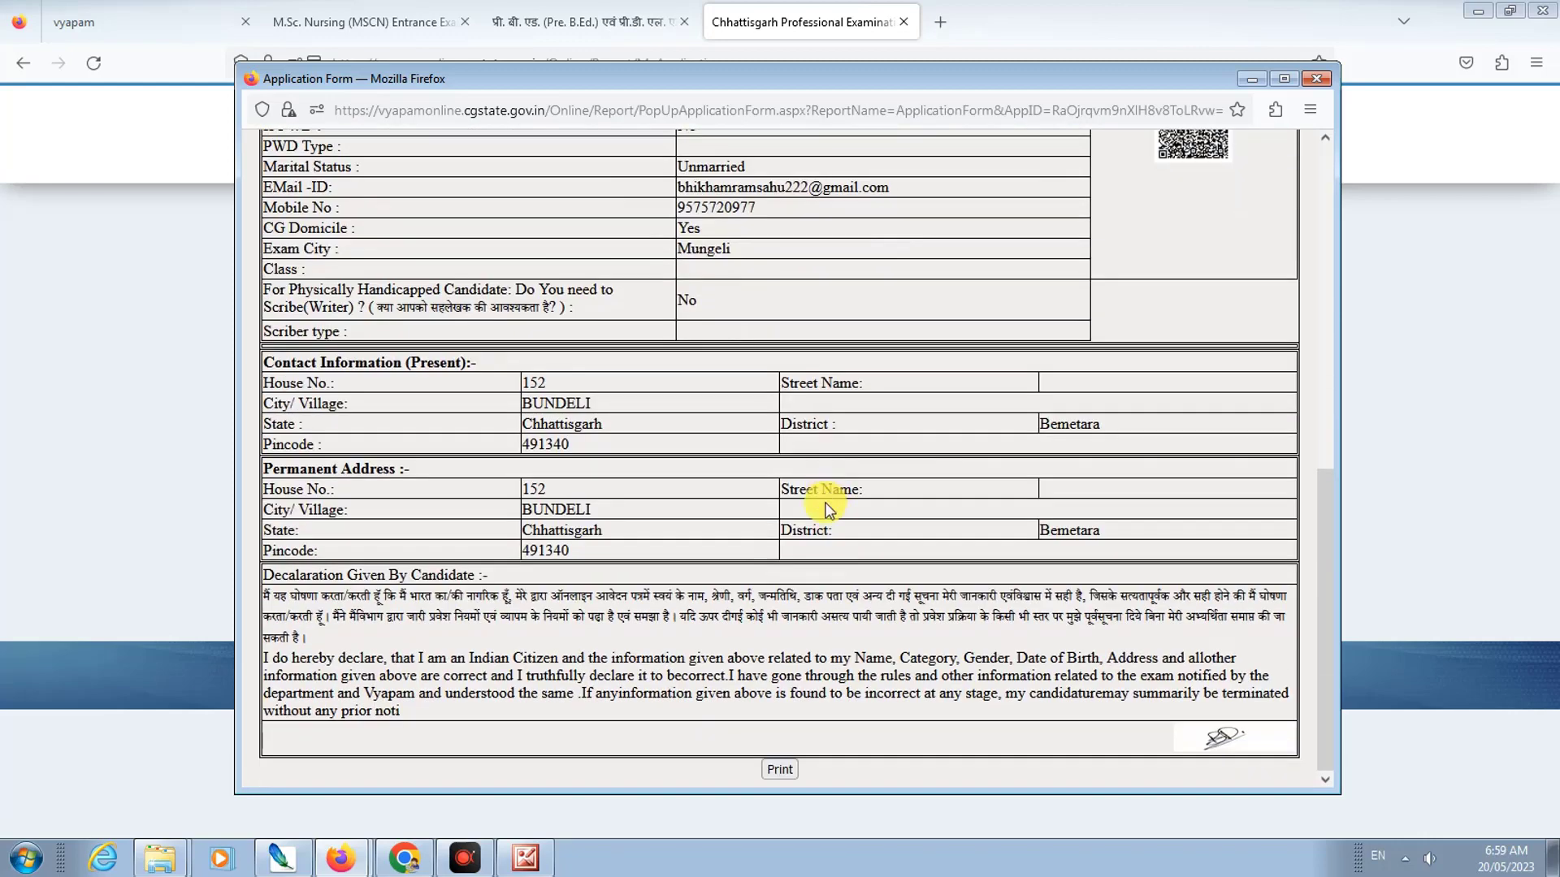
Step: Print the application form to Save to PDF and save the file
{"action": "left_click", "coordinate": [782, 770]}
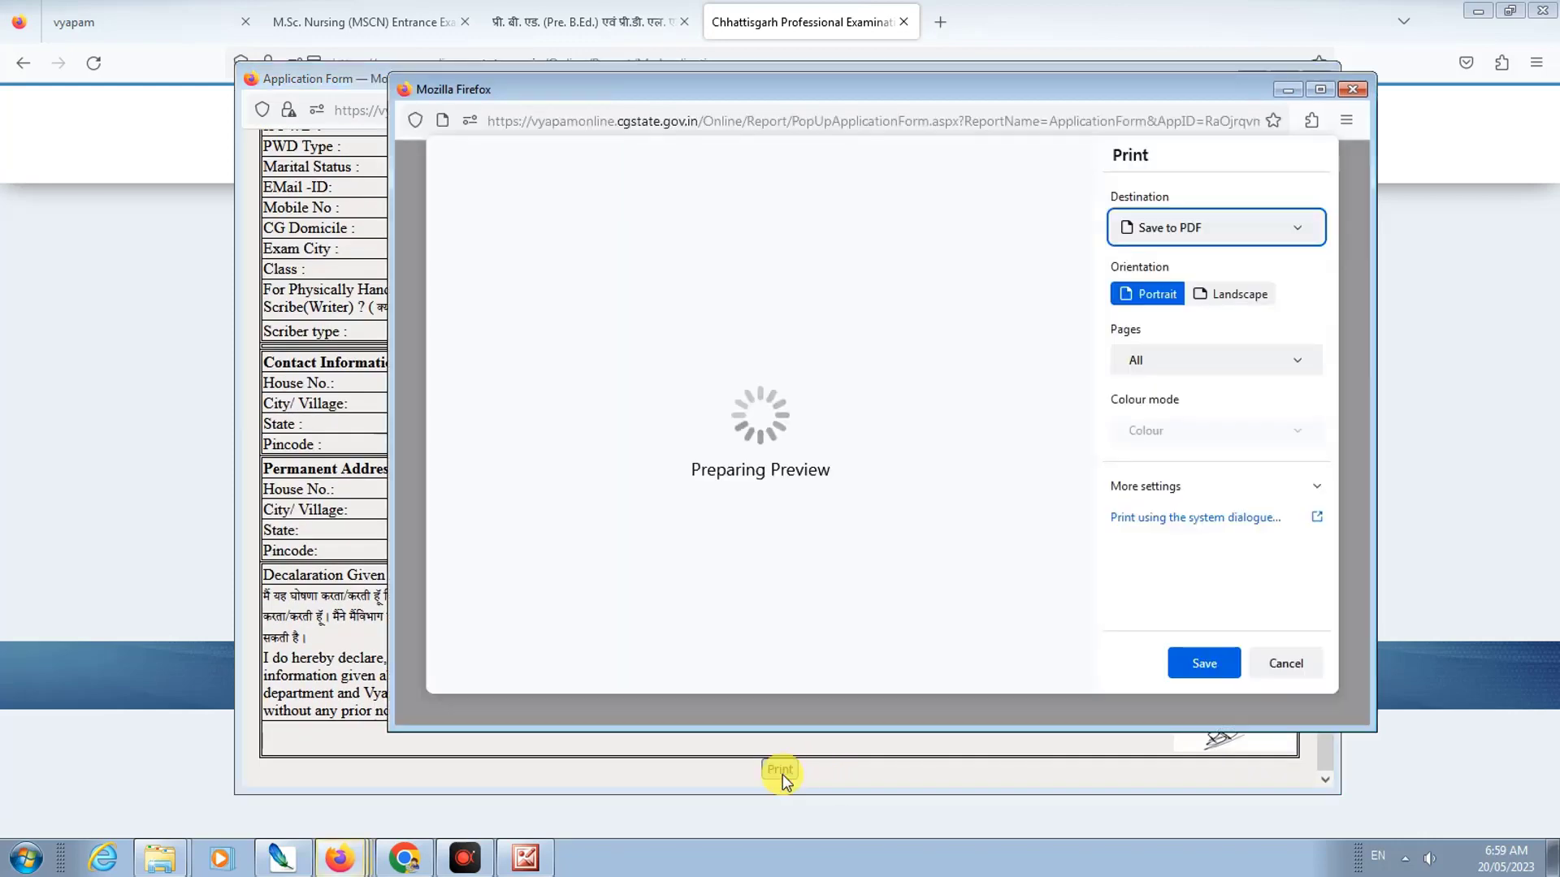
{"action": "left_click", "coordinate": [1207, 667]}
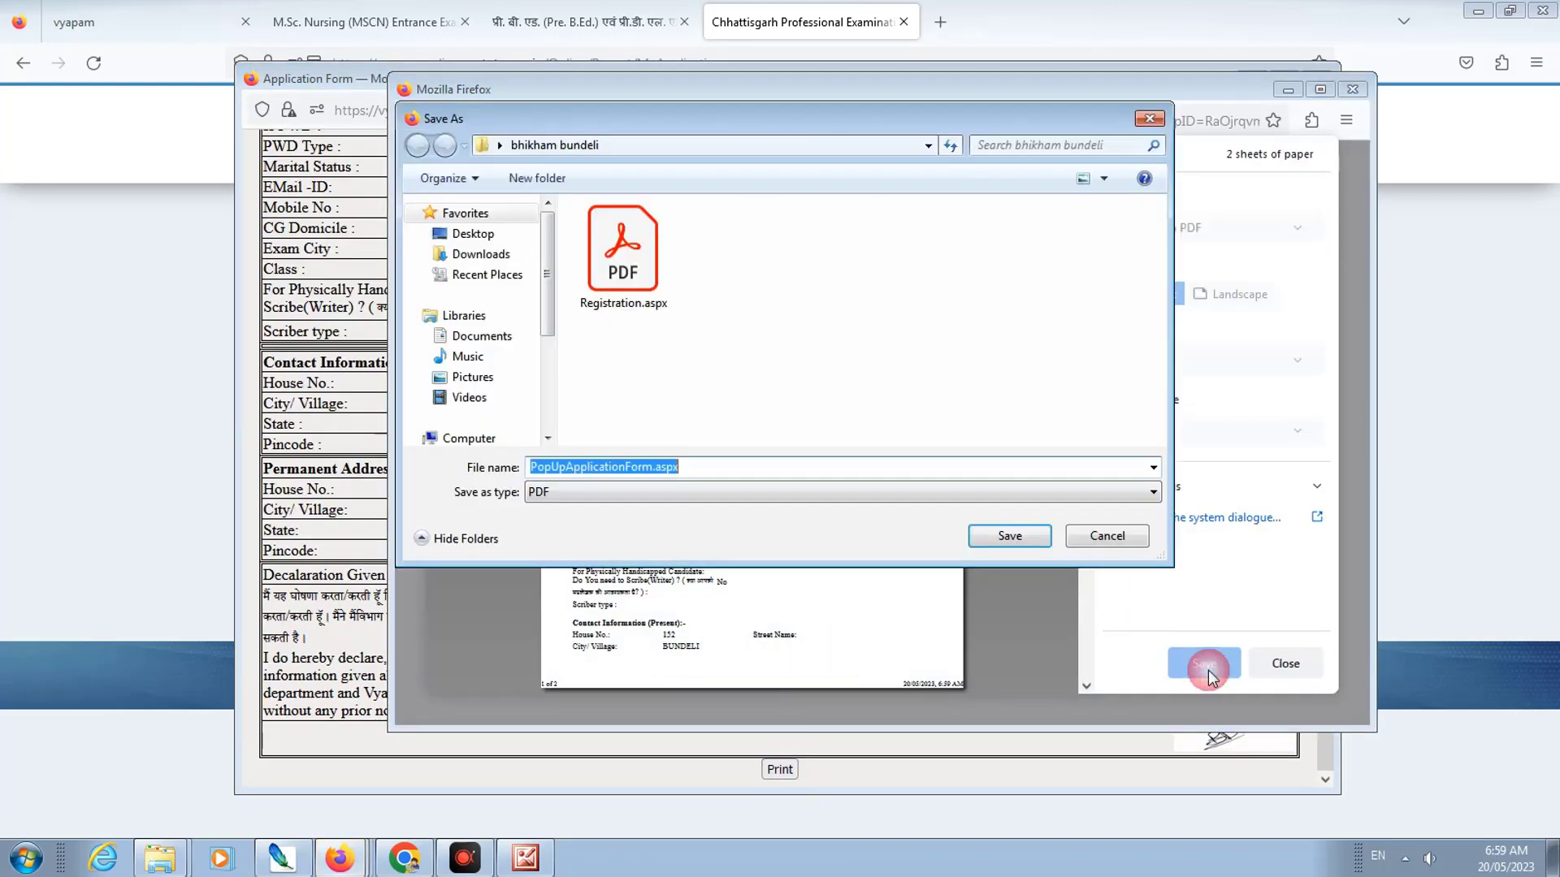
{"action": "left_click", "coordinate": [994, 540]}
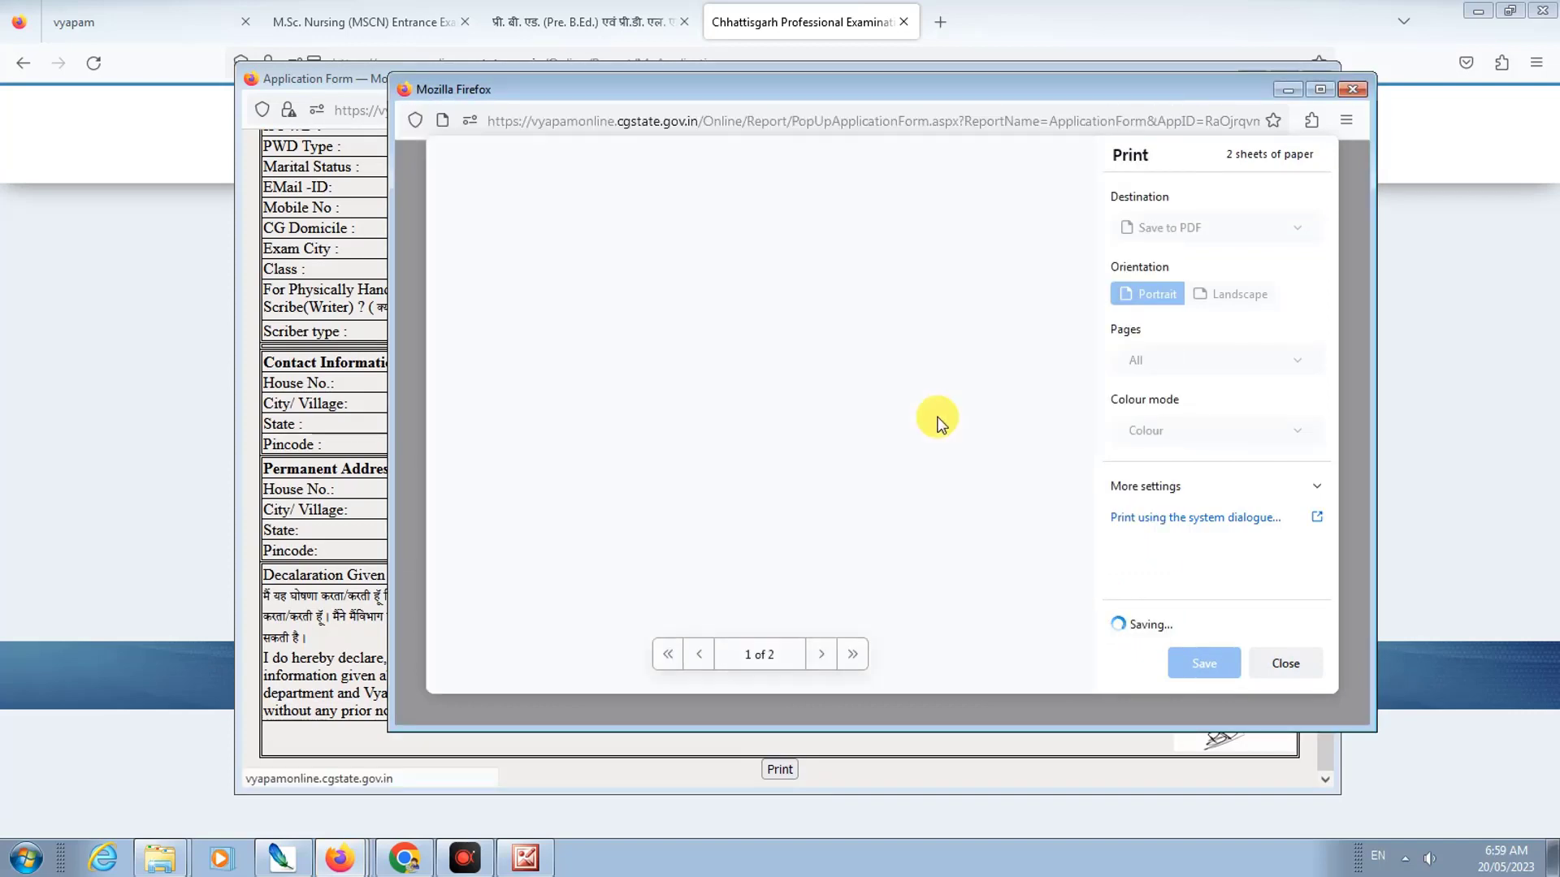
Step: Close the print and application form windows and return Home to the List of Applications
{"action": "left_click", "coordinate": [1353, 89]}
{"action": "left_click", "coordinate": [1318, 78]}
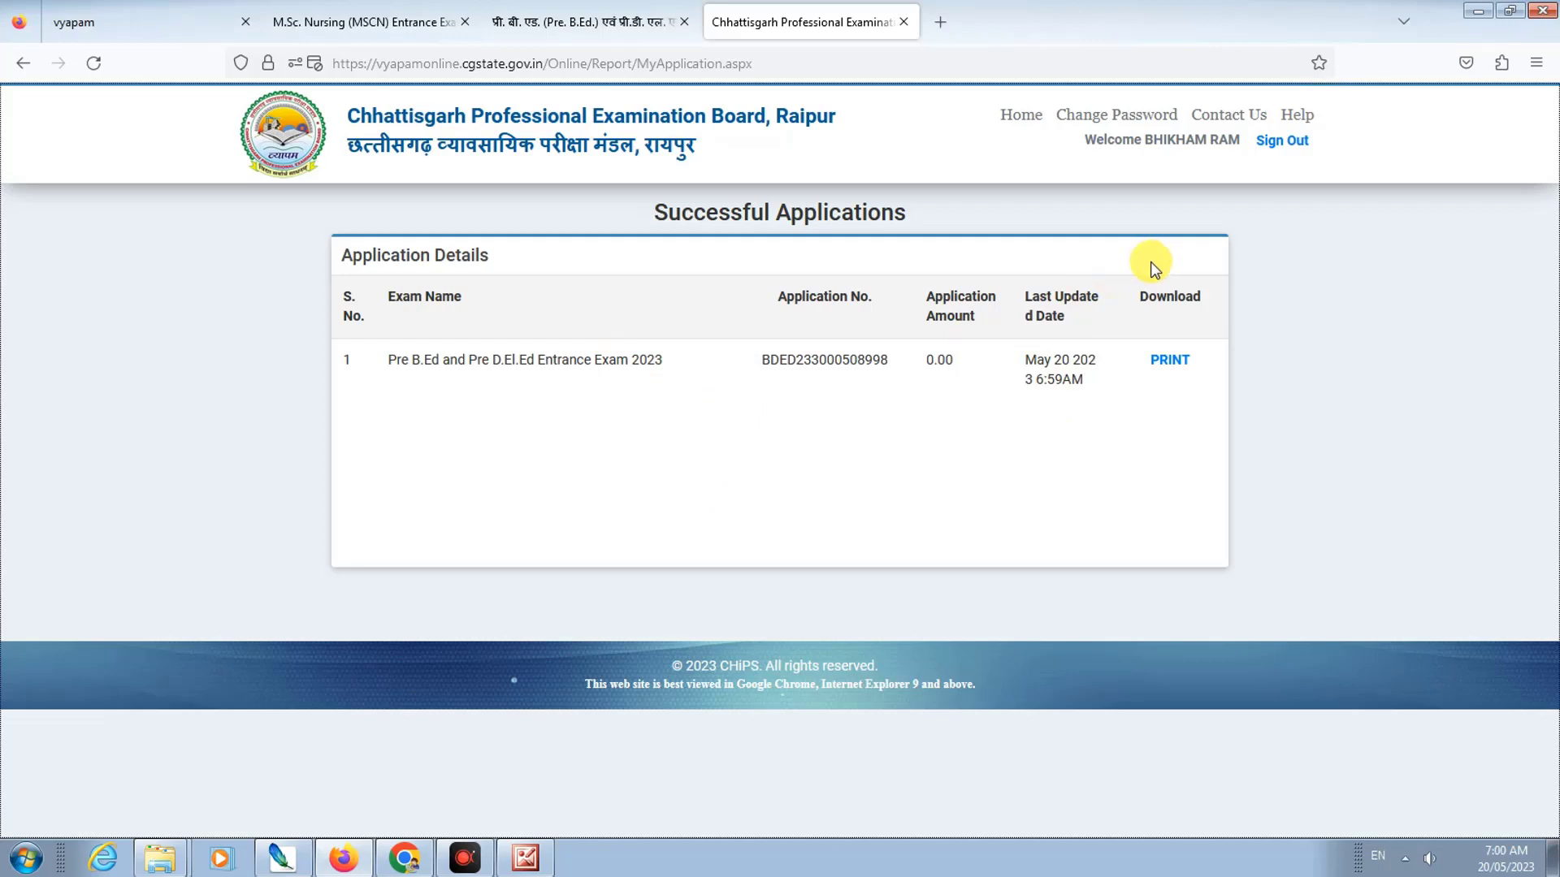
{"action": "left_click", "coordinate": [1020, 122]}
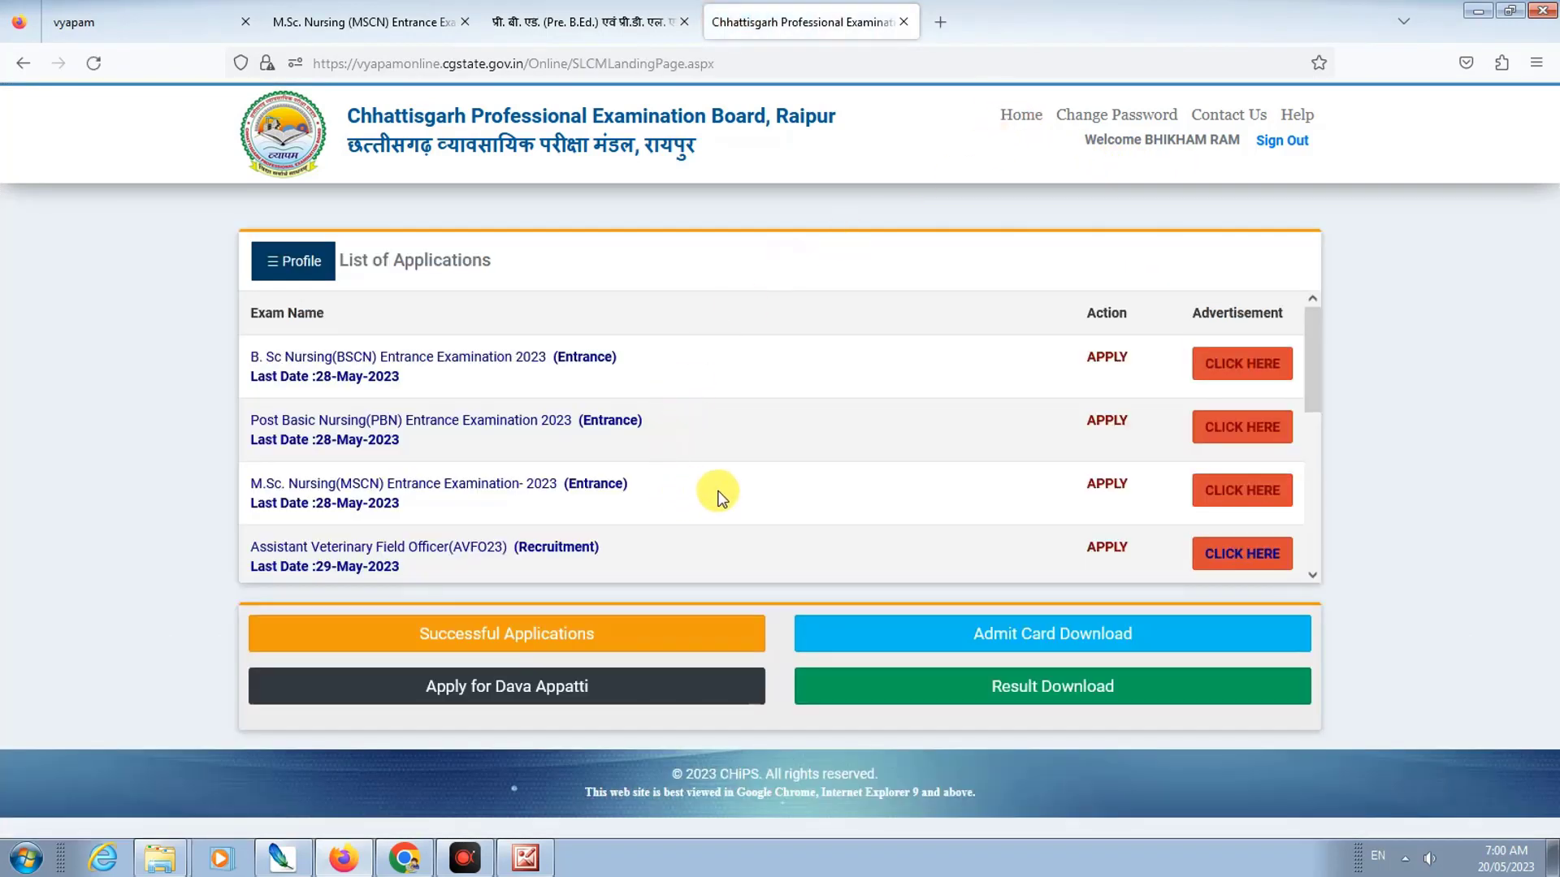
{"action": "scroll", "coordinate": [718, 494], "scroll_direction": "down", "scroll_amount": 3}
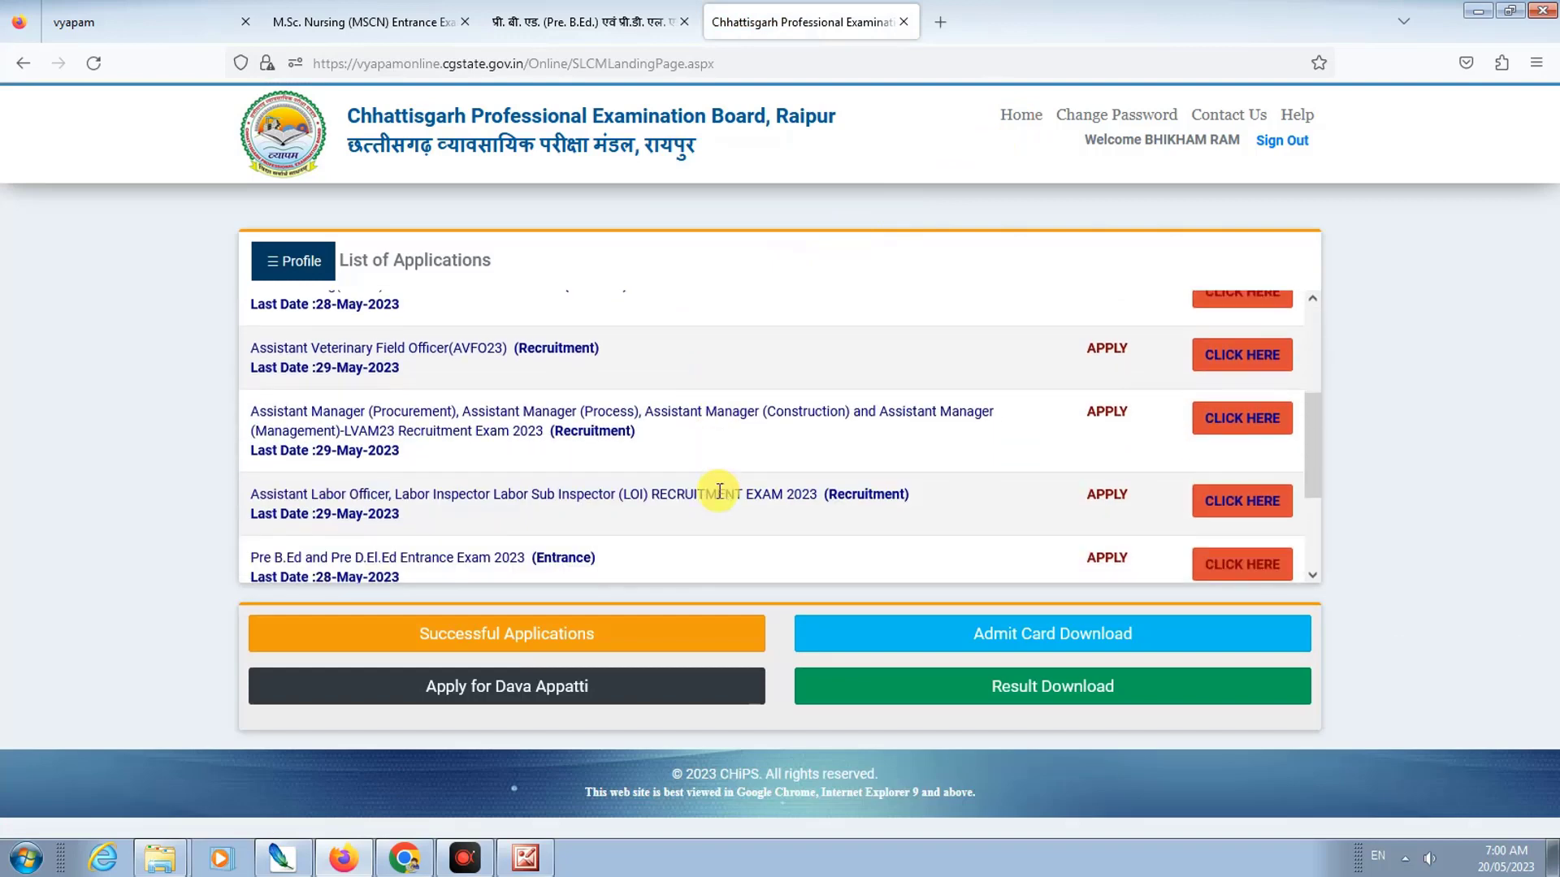